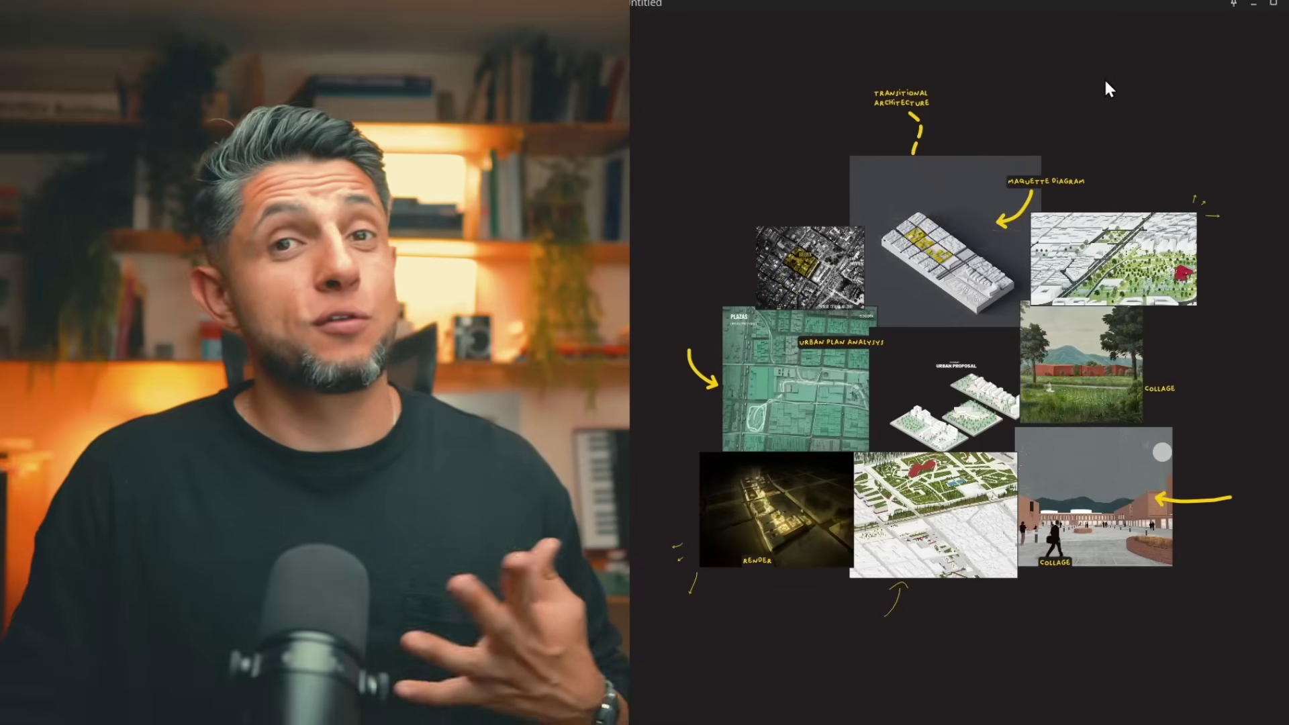
Step: Examine the reference board's urban plan analysis and maquette diagram images up close
scroll(929, 258, up, 1)
scroll(741, 390, up, 4)
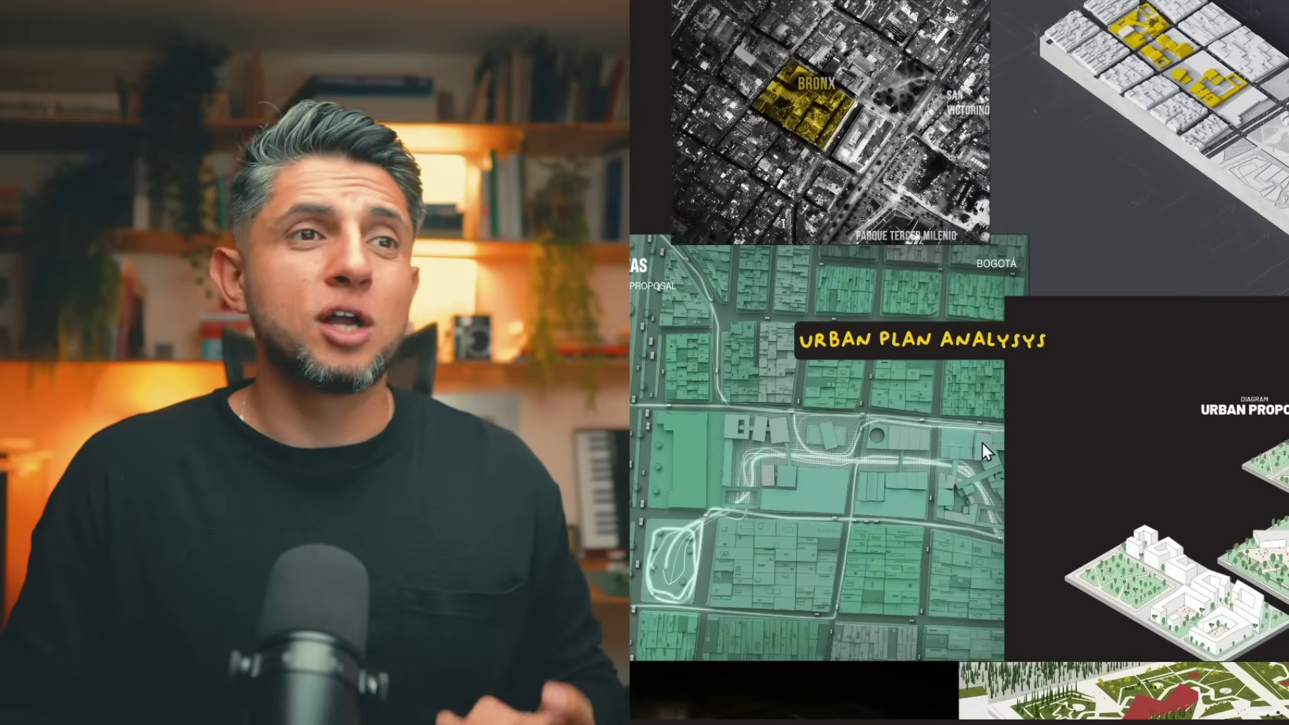
drag(1158, 490, 810, 368)
drag(1077, 357, 727, 91)
drag(748, 356, 969, 474)
drag(967, 283, 997, 631)
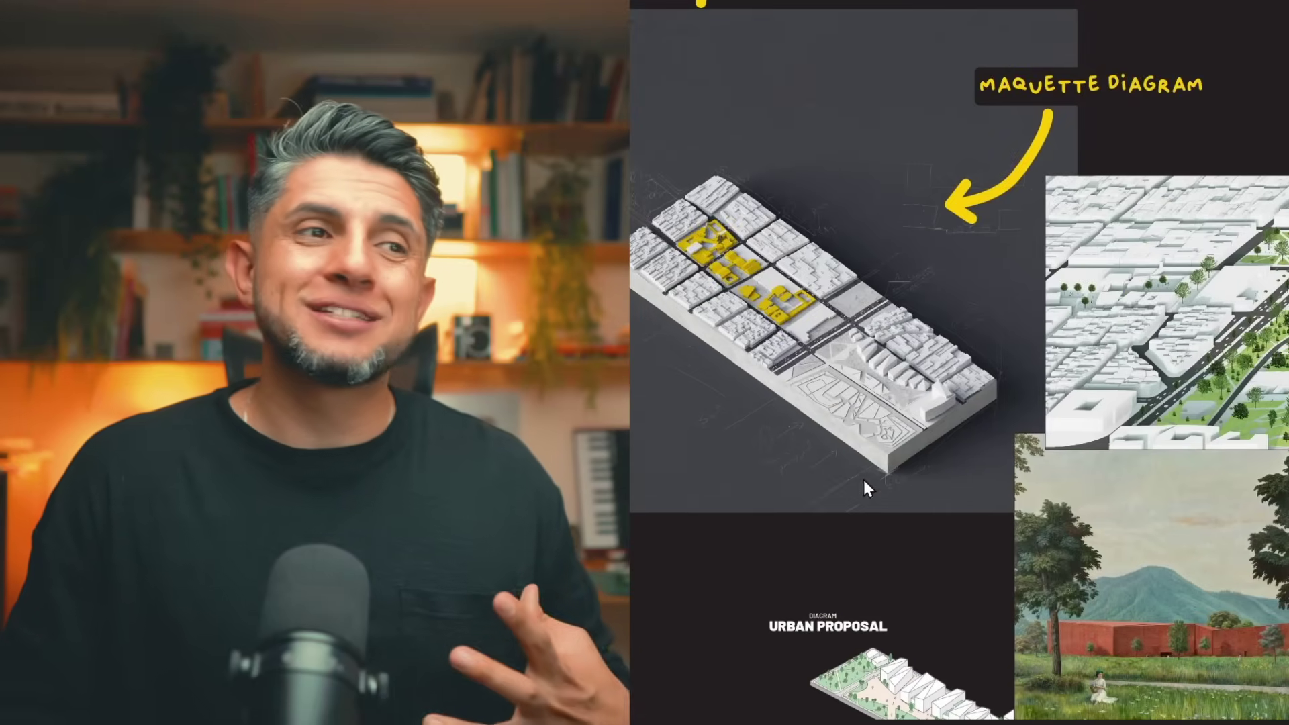
scroll(877, 373, up, 3)
scroll(875, 363, up, 5)
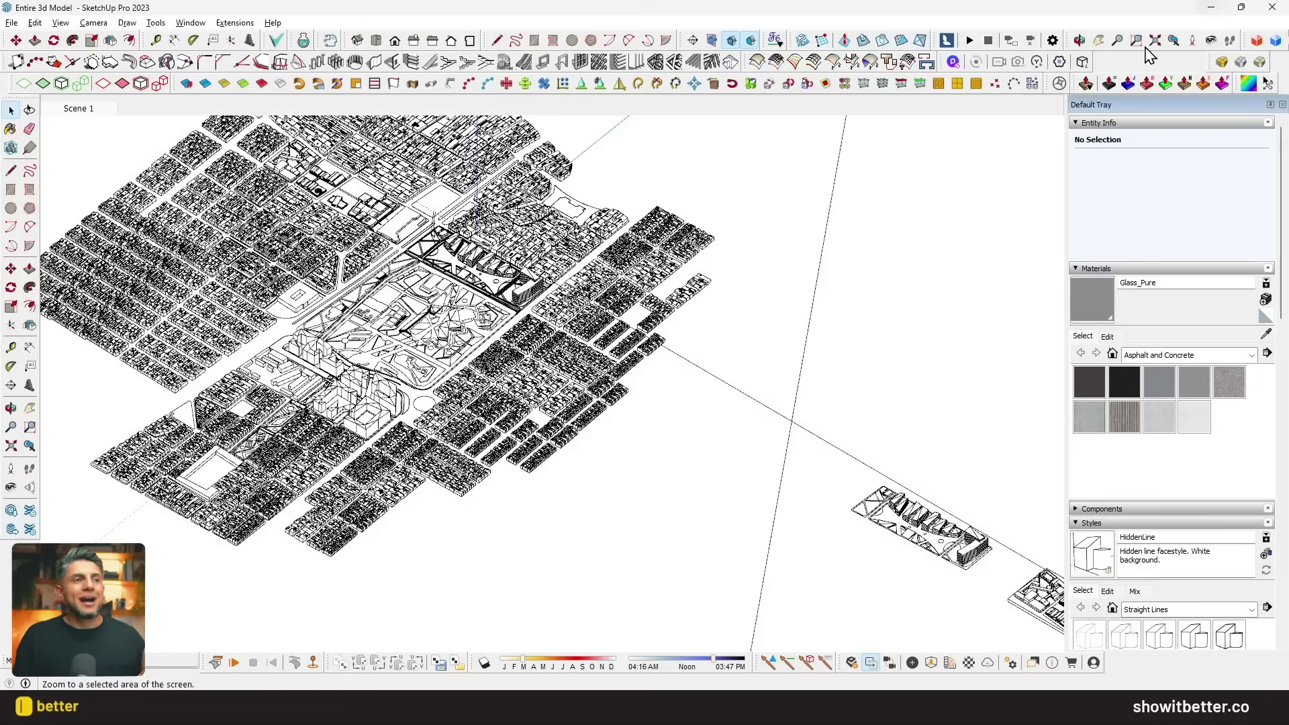
Step: Switch to SketchUp and examine the full city model and the separate copy of the project block
scroll(537, 386, up, 8)
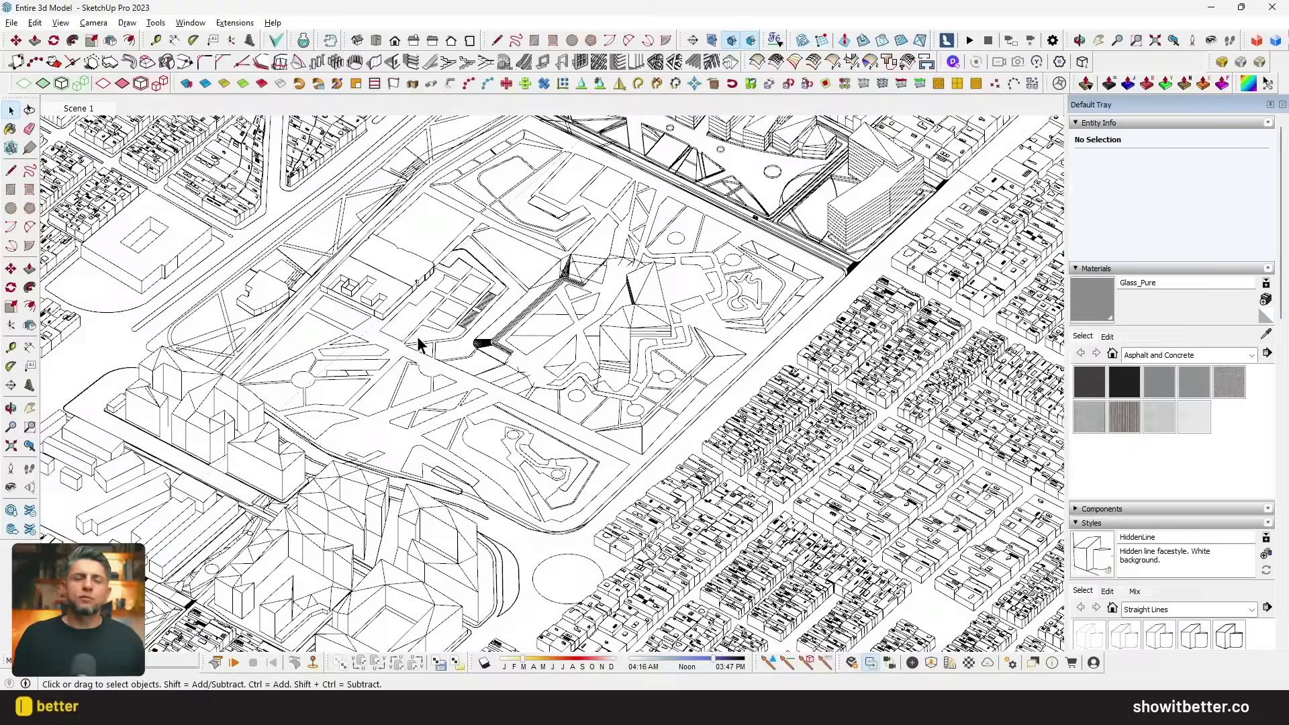
drag(418, 339, 505, 395)
scroll(751, 275, up, 4)
scroll(756, 304, up, 2)
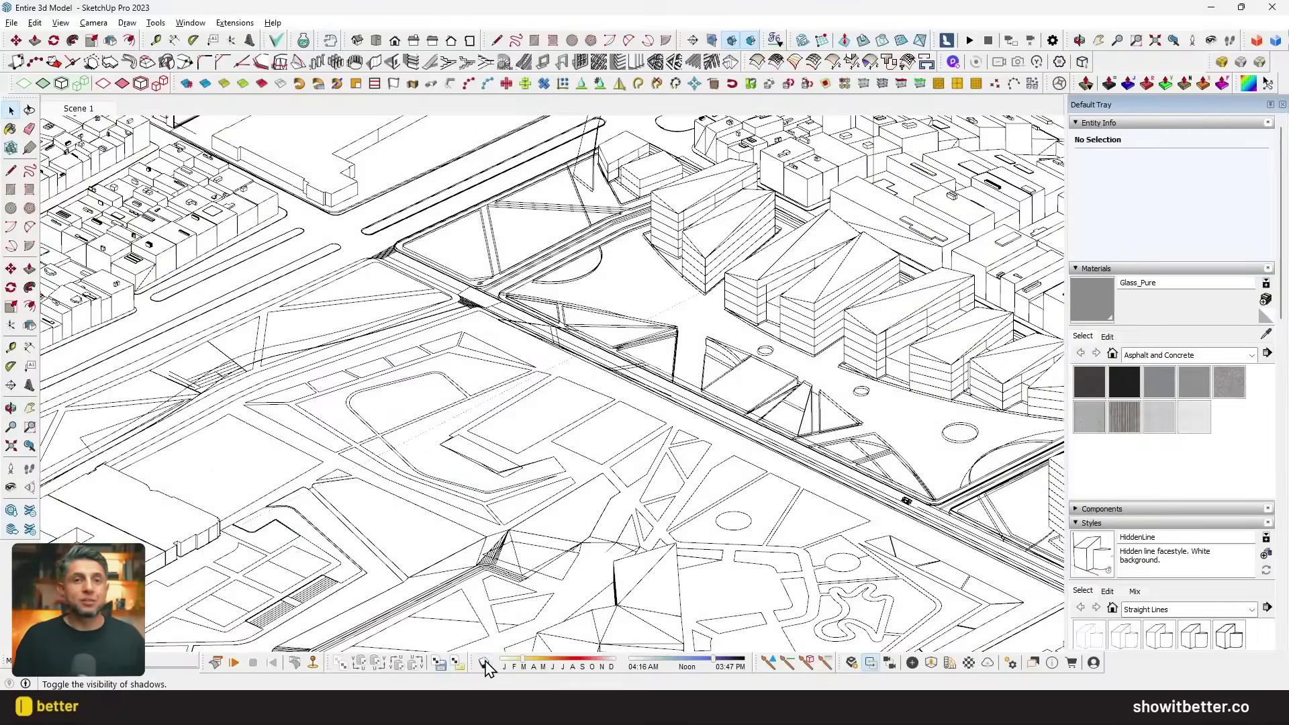
click(523, 392)
scroll(523, 392, down, 8)
drag(854, 587, 505, 352)
scroll(662, 430, up, 8)
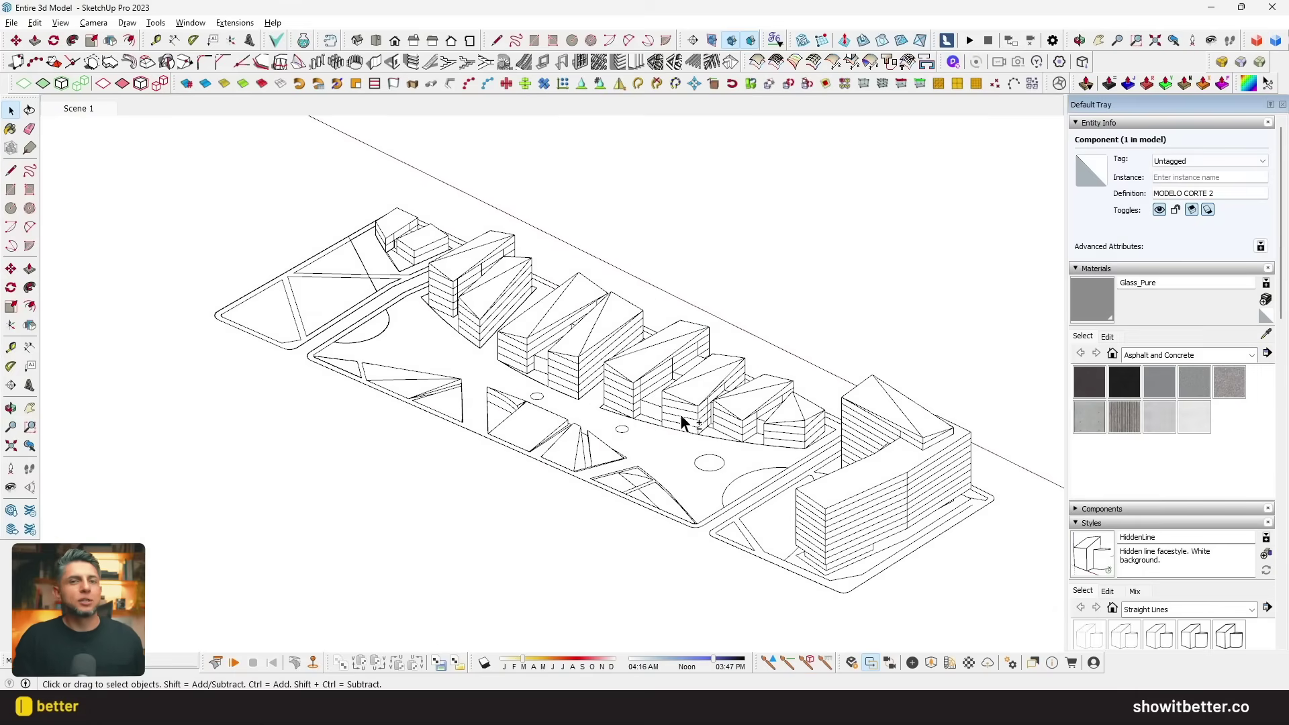
Step: Draw a rectangular base around the separate project block and make it a group
drag(690, 427, 606, 375)
scroll(352, 289, down, 3)
key(r)
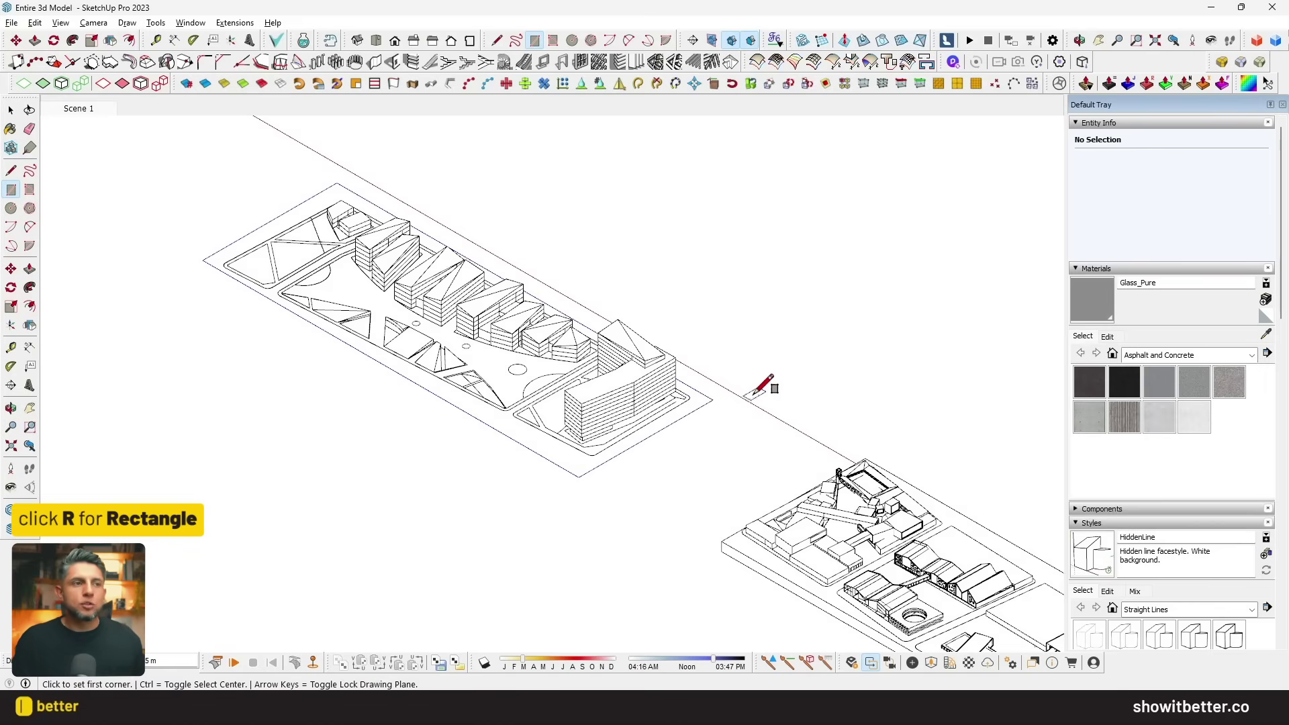
key(space)
double_click(576, 466)
scroll(576, 466, up, 4)
right_click(575, 465)
click(636, 145)
scroll(608, 474, down, 2)
Step: Open the rectangular base group and Push/Pull its face downward to form a thick slab under the block
double_click(225, 198)
scroll(232, 205, up, 2)
click(234, 208)
scroll(665, 561, up, 2)
key(p)
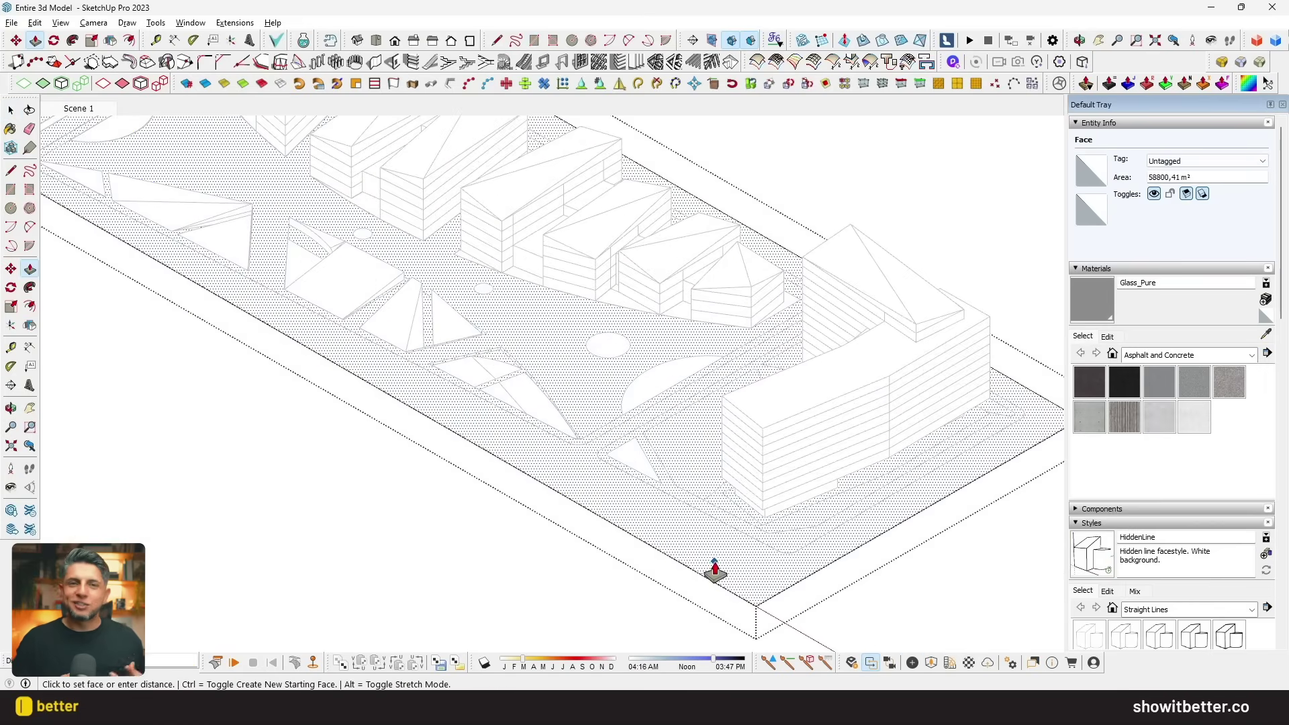
click(715, 571)
click(716, 600)
key(space)
scroll(668, 591, down, 3)
click(625, 546)
scroll(624, 545, down, 4)
drag(624, 546, 549, 419)
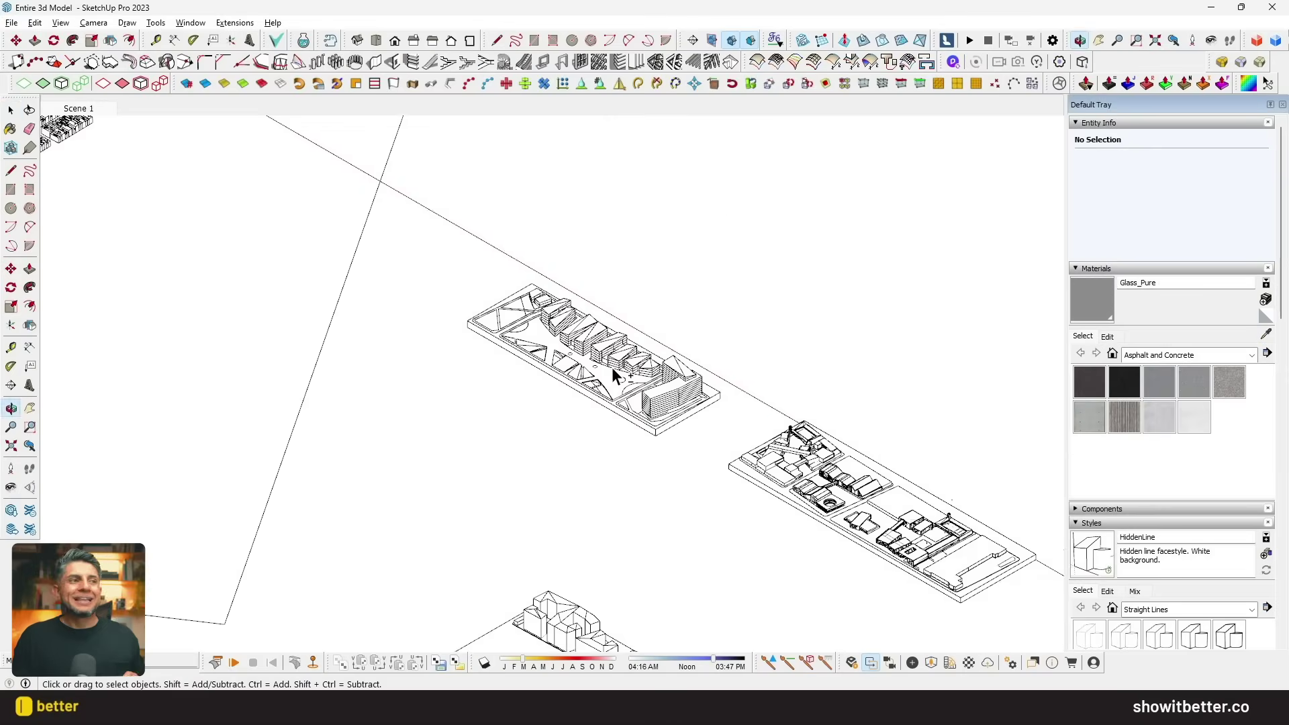
Step: Frame the block with its base and export the view as a 2D graphic named Lines.pdf in the Base Export folder
scroll(573, 325, up, 5)
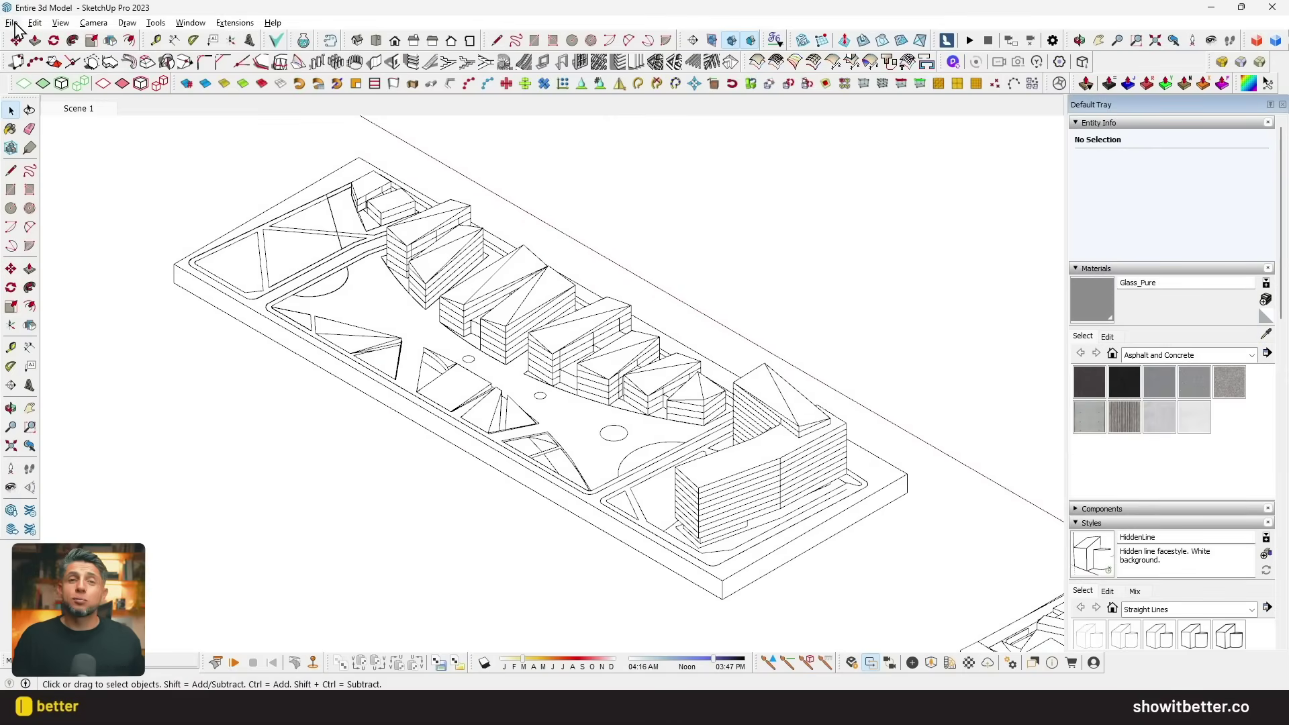
click(12, 23)
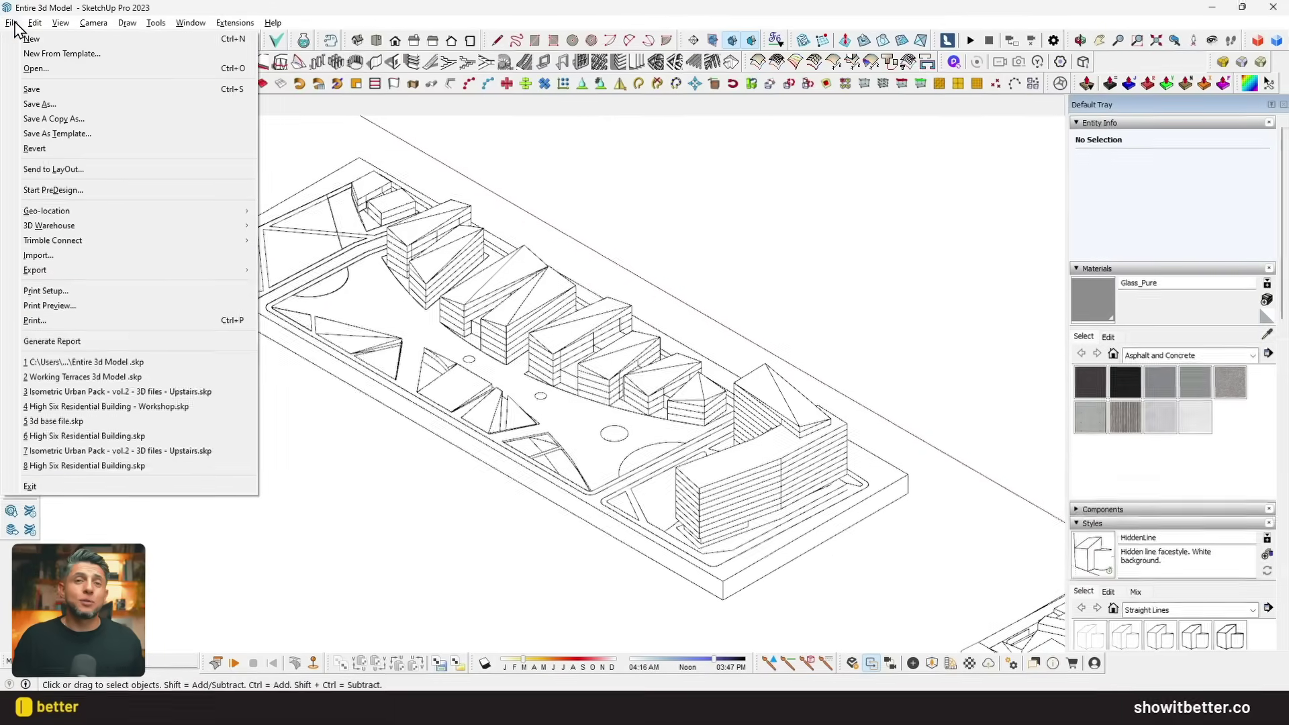
mouse_move(141, 270)
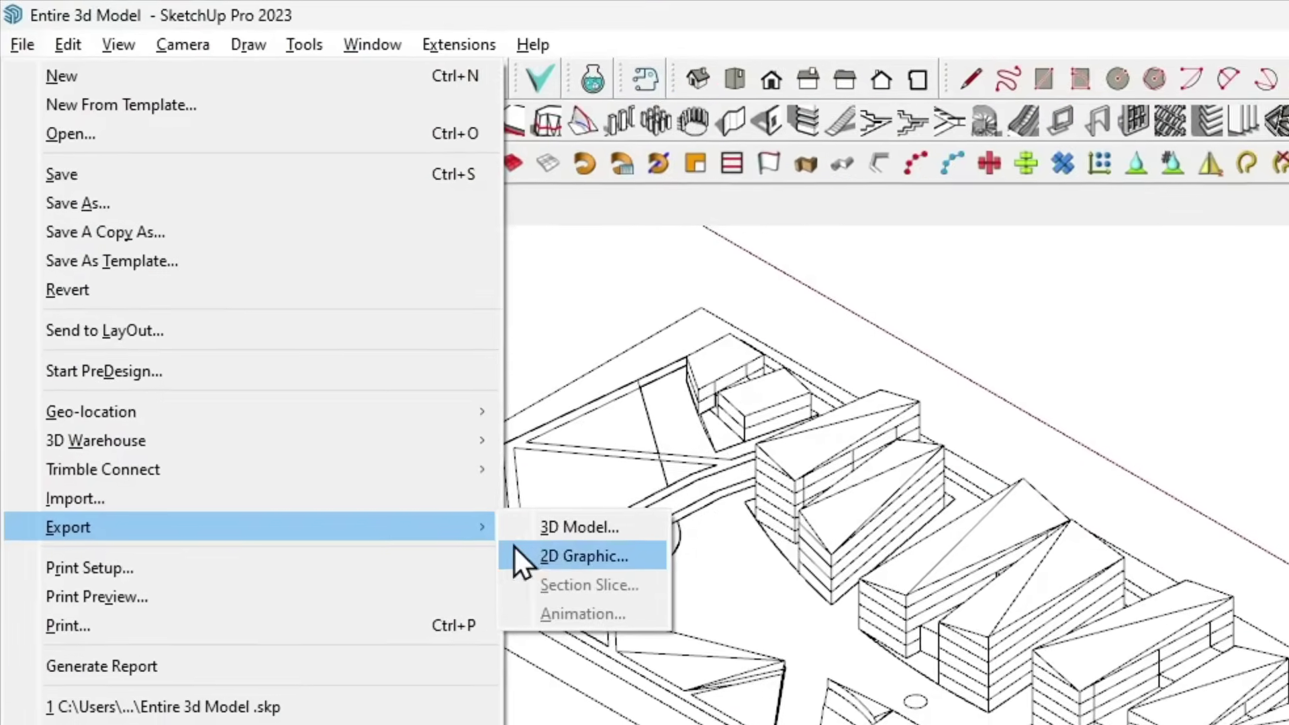
click(515, 548)
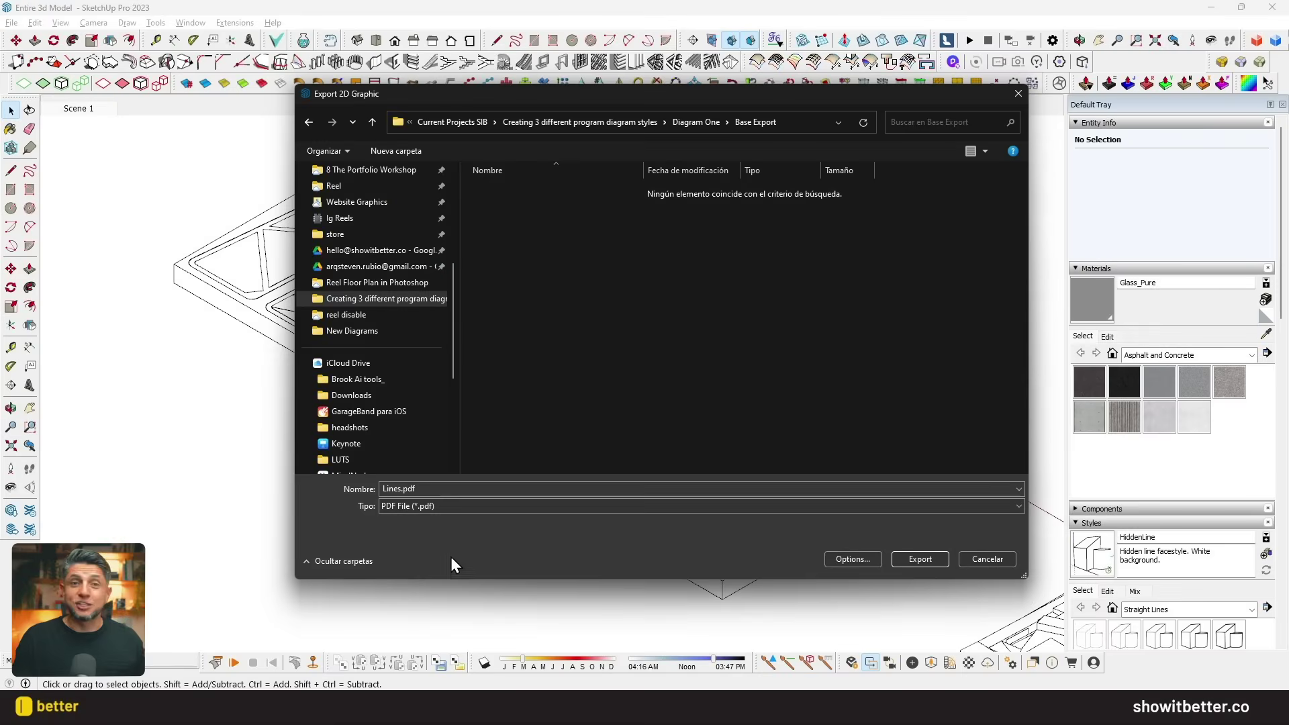
click(930, 562)
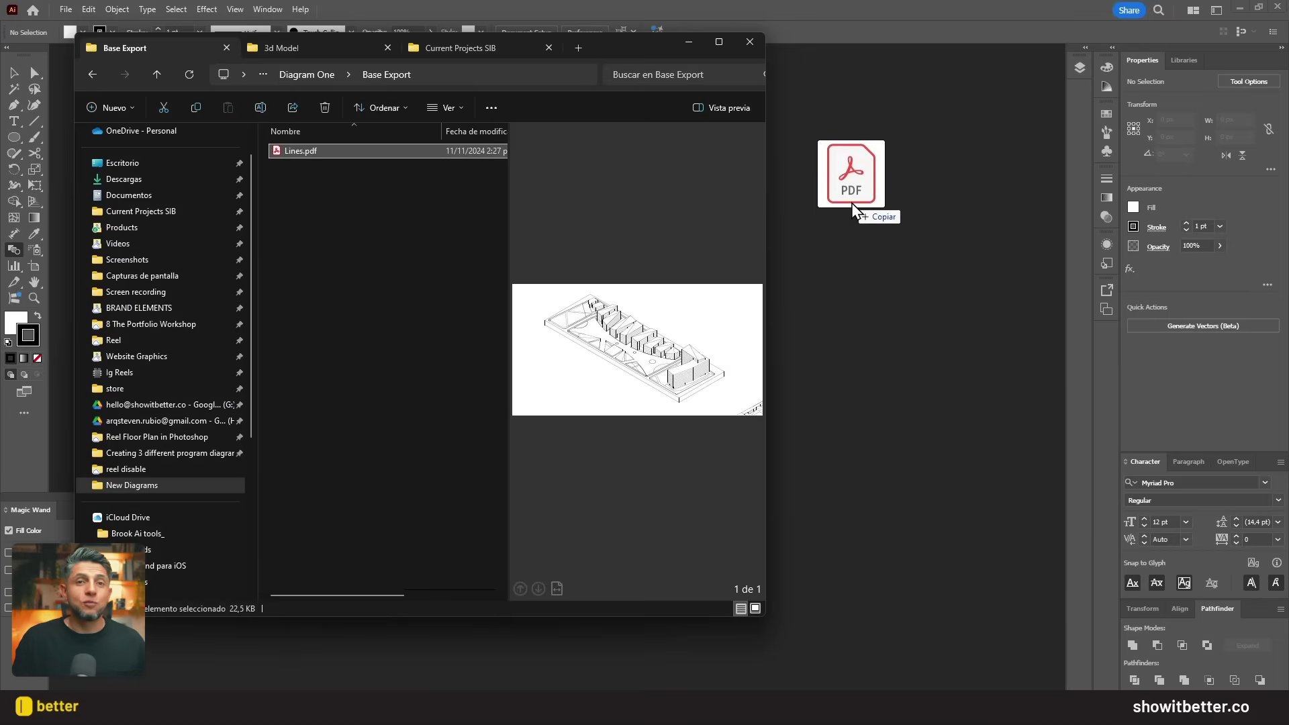
Step: Open the exported Lines.pdf from the Base Export folder in Illustrator
drag(852, 203, 852, 203)
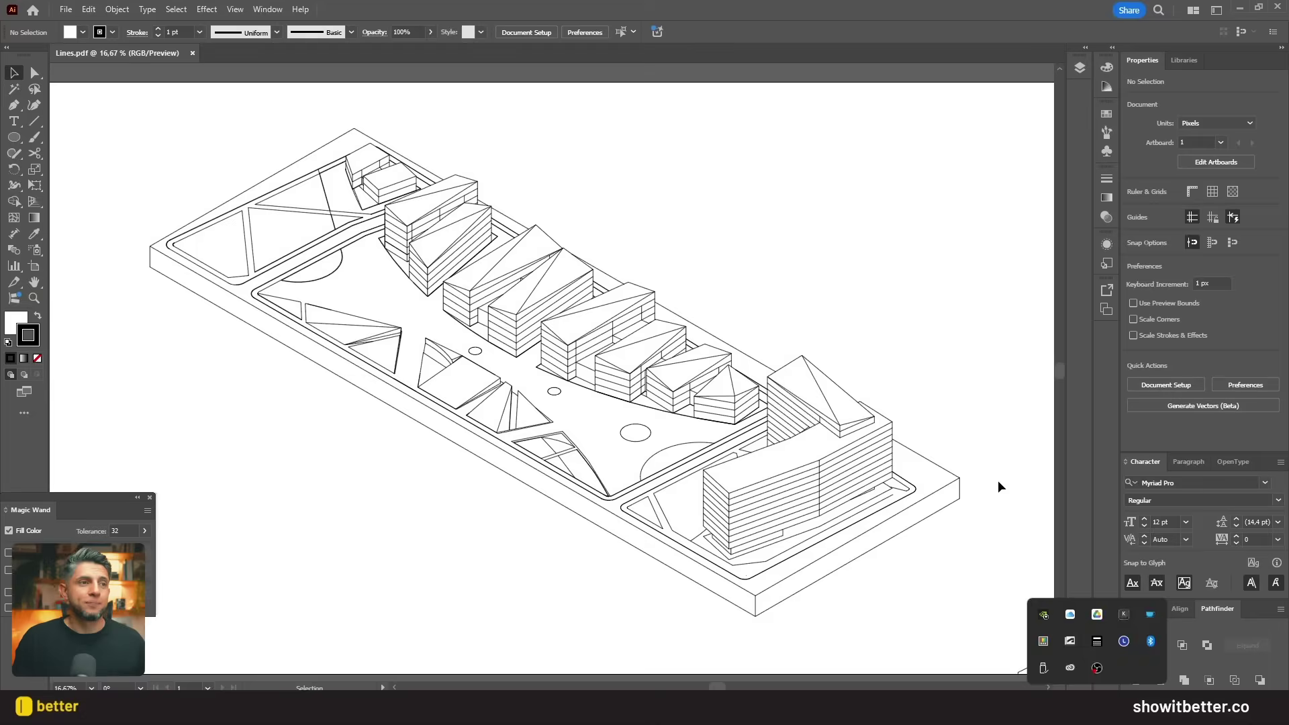
scroll(627, 431, down, 1)
scroll(626, 430, up, 1)
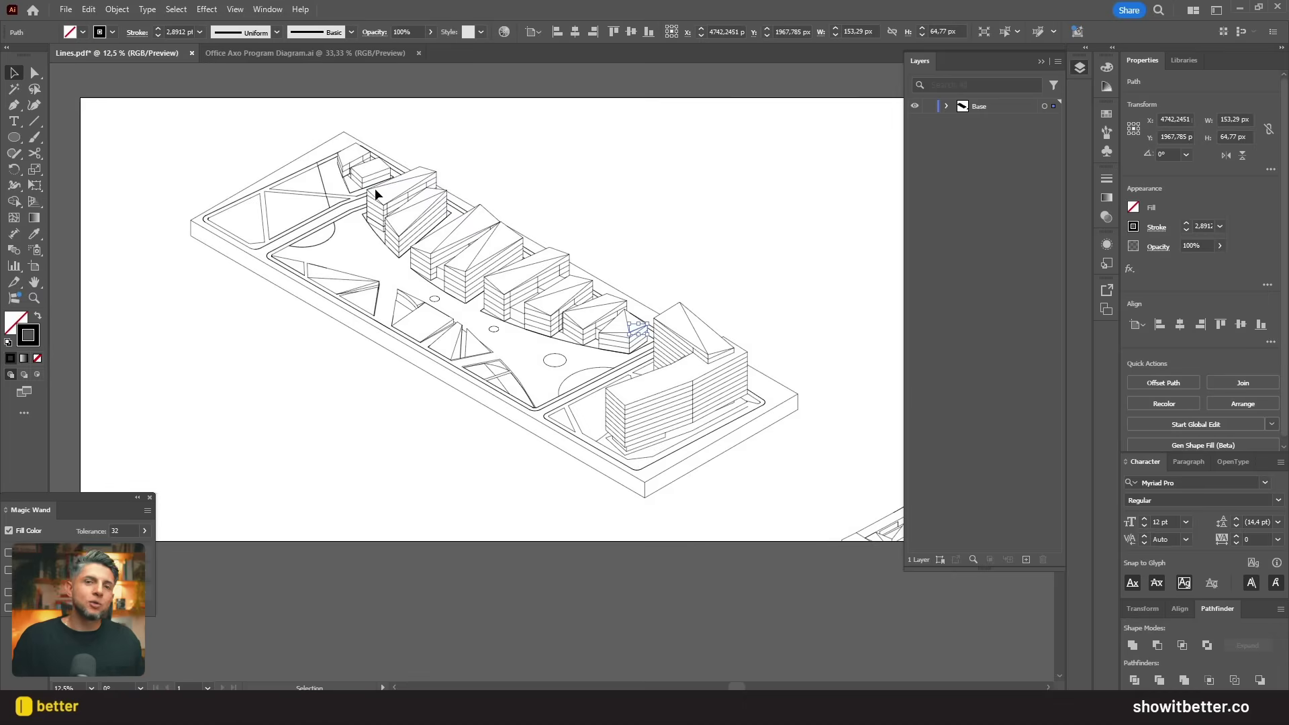
Step: Delete the horizontal floor lines from the end and long facades of the first large sloped-roof building
scroll(376, 195, up, 10)
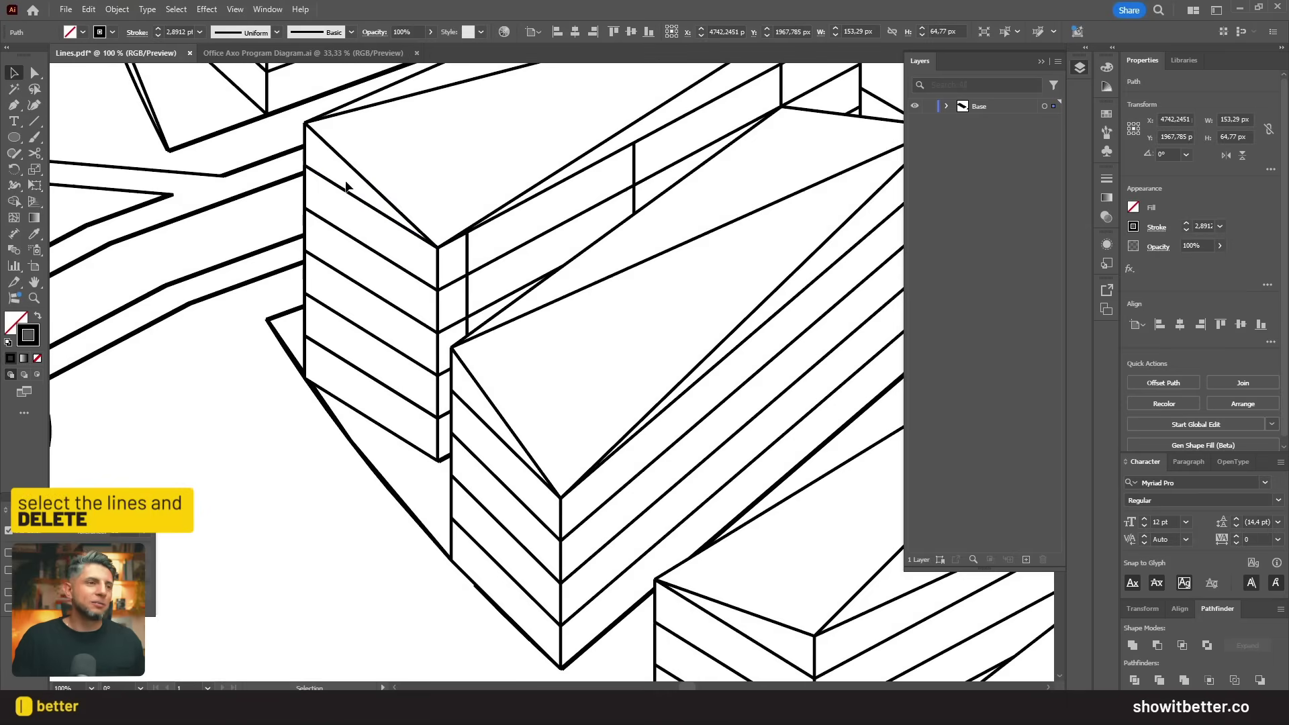
drag(350, 329, 336, 377)
key(Delete)
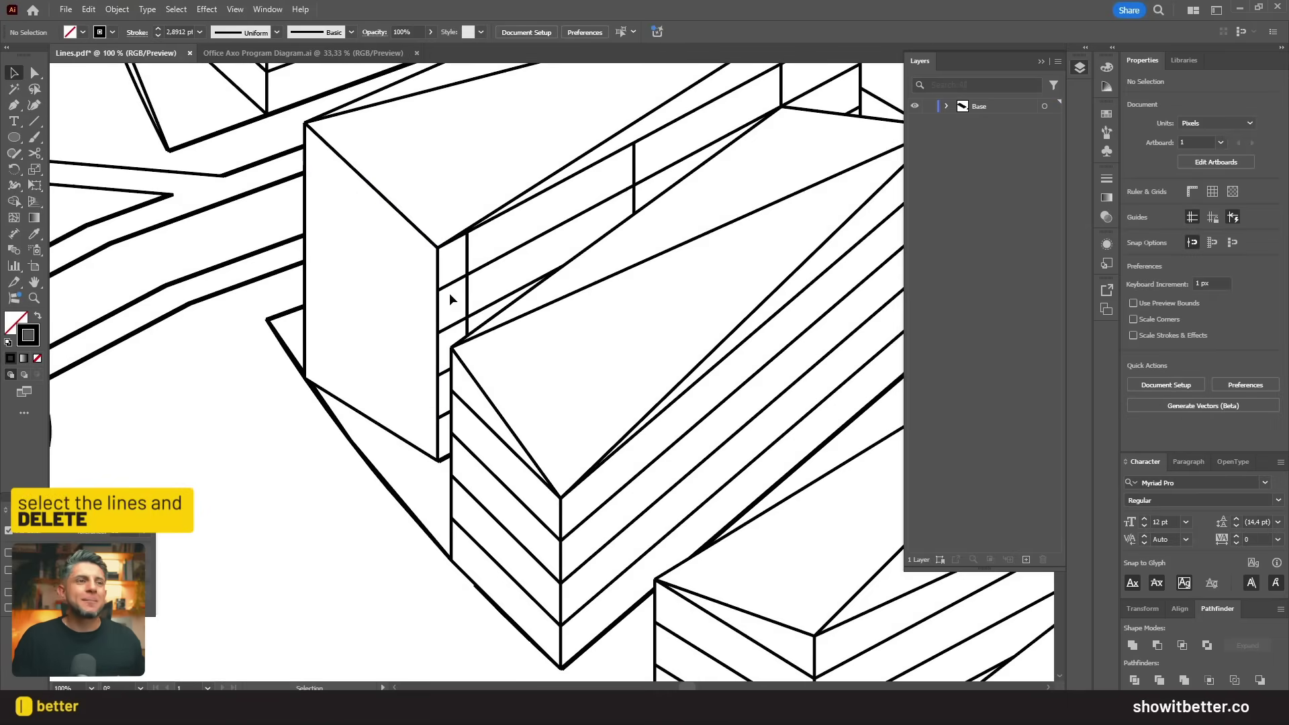
drag(461, 286, 468, 281)
key(Delete)
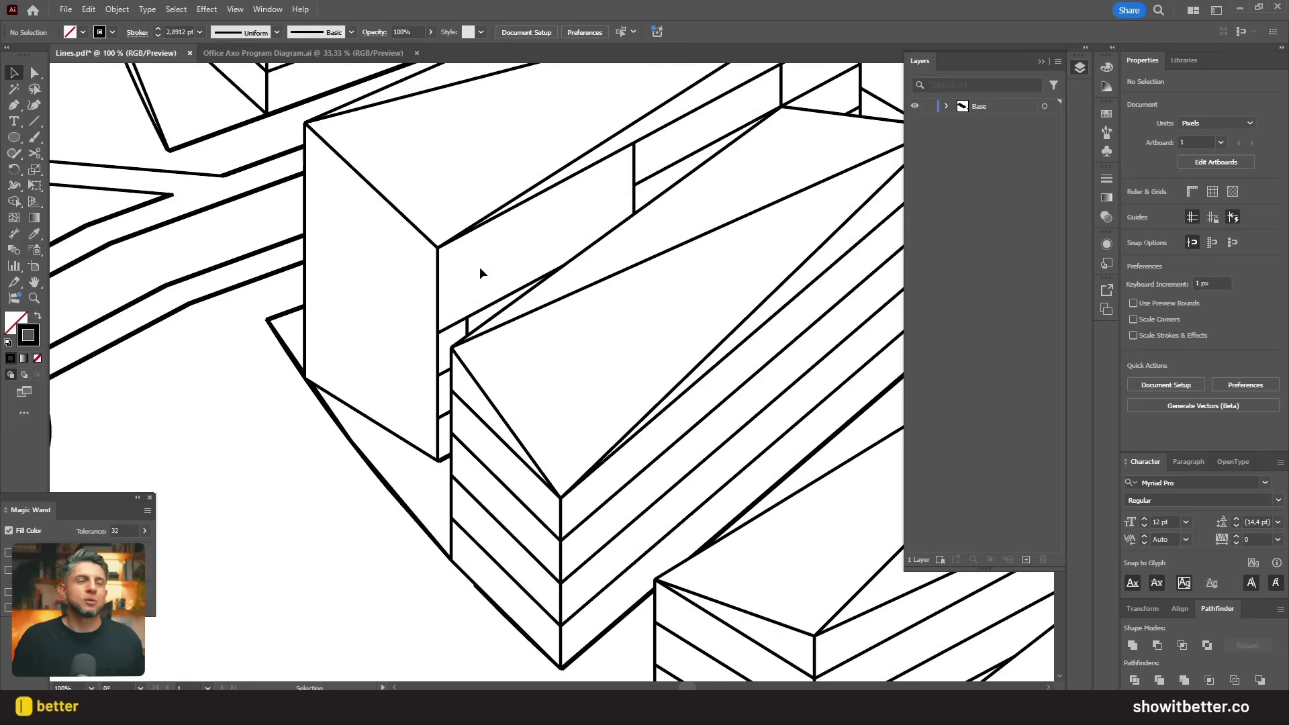
key(Delete)
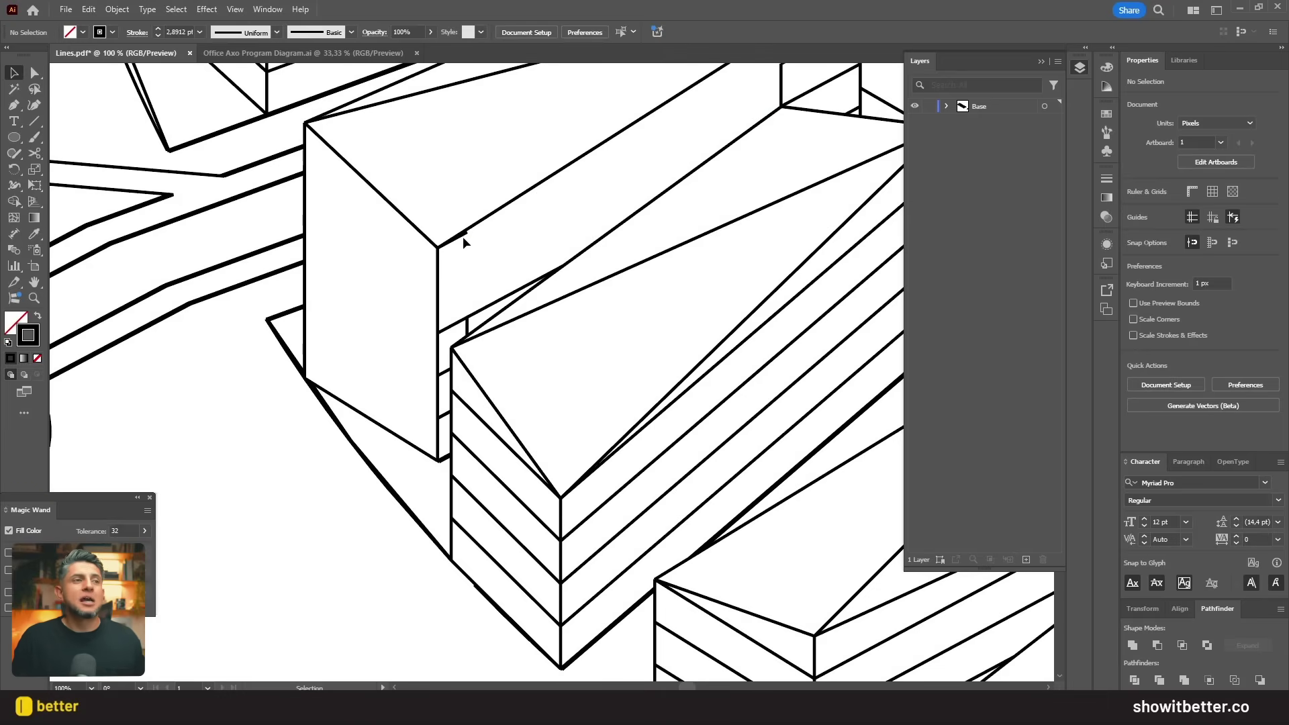
Step: Delete the leftover short line segments in the narrow gap between the first two large sloped-roof buildings
scroll(472, 325, up, 2)
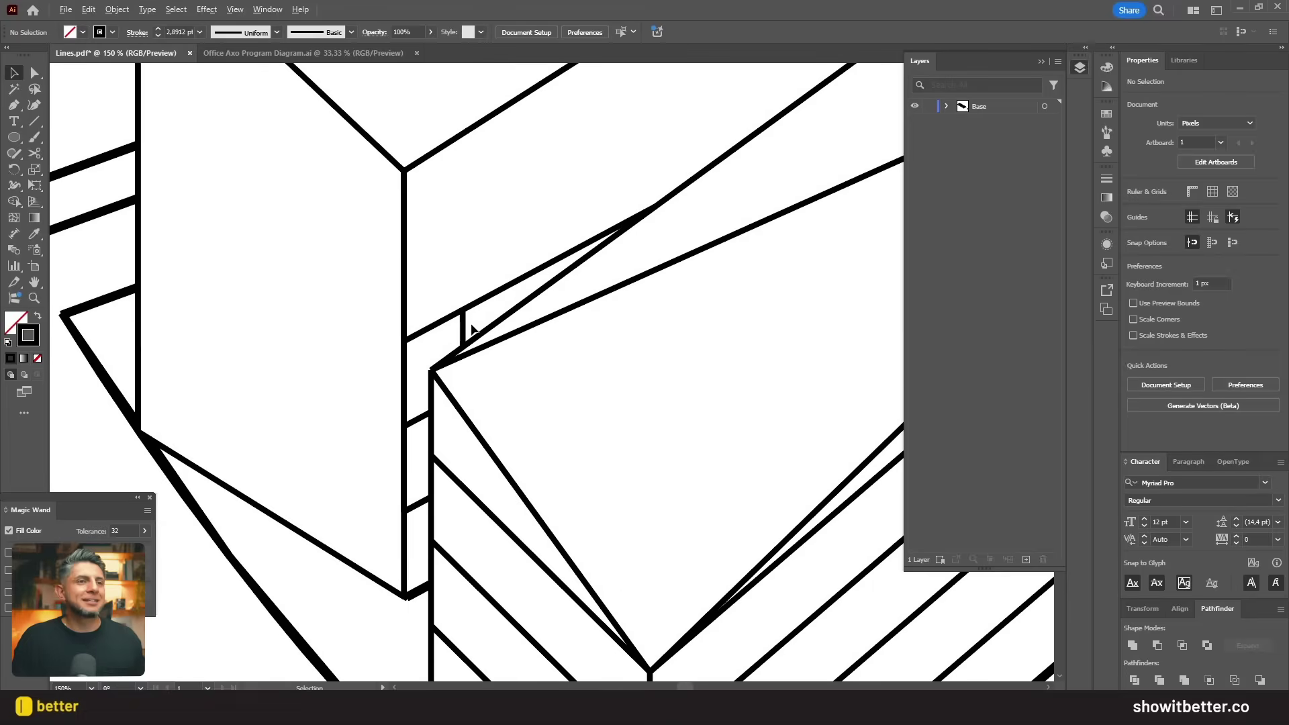
drag(474, 326, 448, 293)
key(Delete)
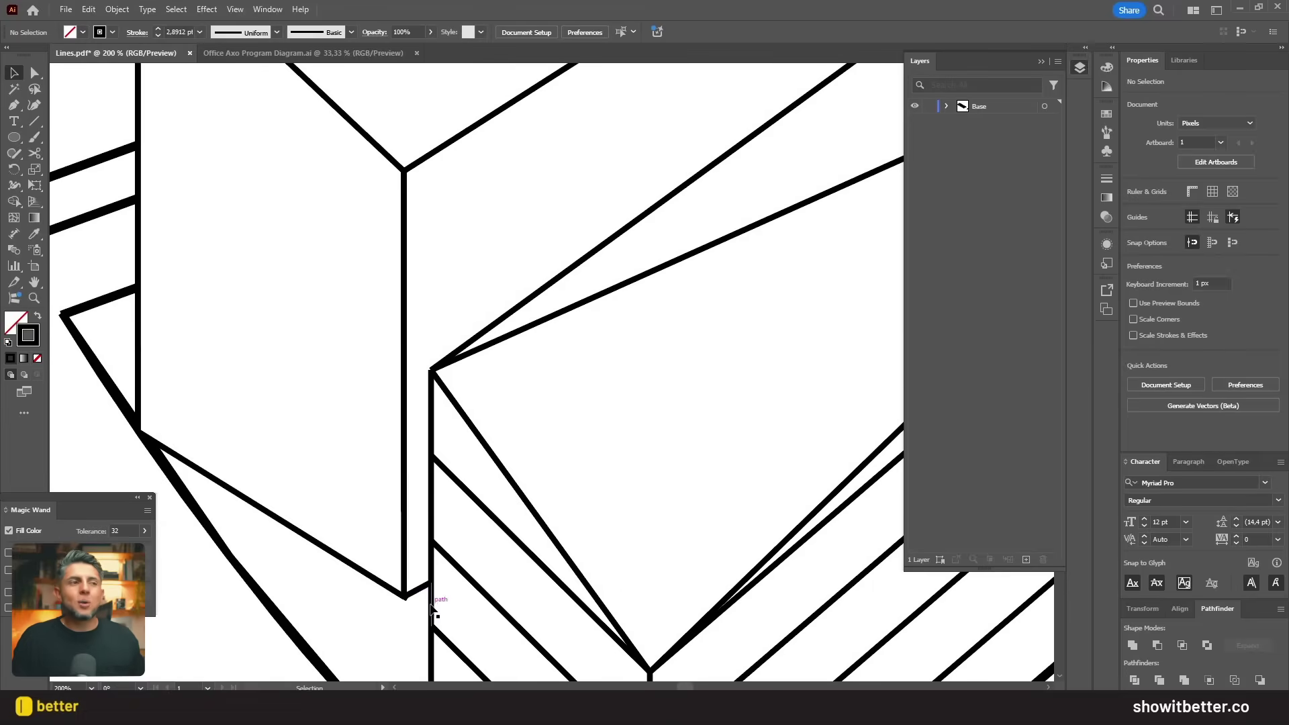
scroll(482, 303, down, 9)
scroll(403, 227, up, 1)
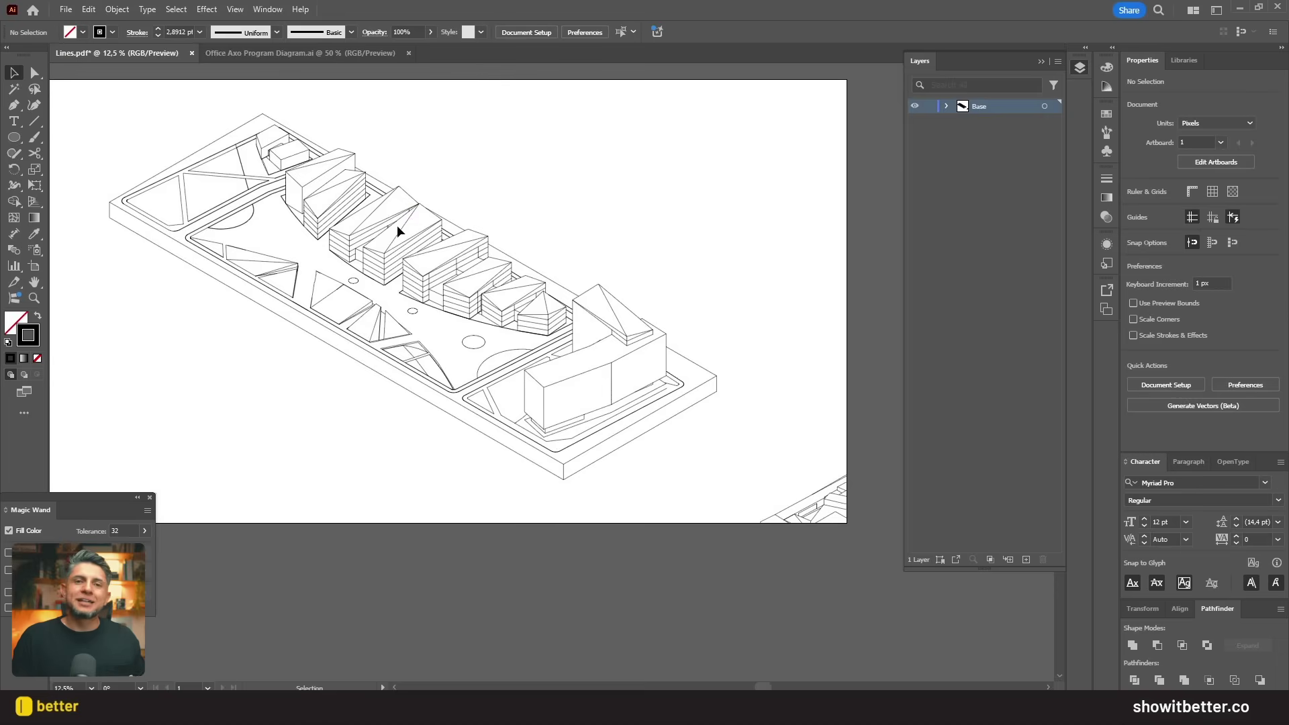
Step: Select the block's entire line drawing and set its stroke weight to 0.75 pt
drag(406, 234, 503, 275)
drag(167, 137, 871, 577)
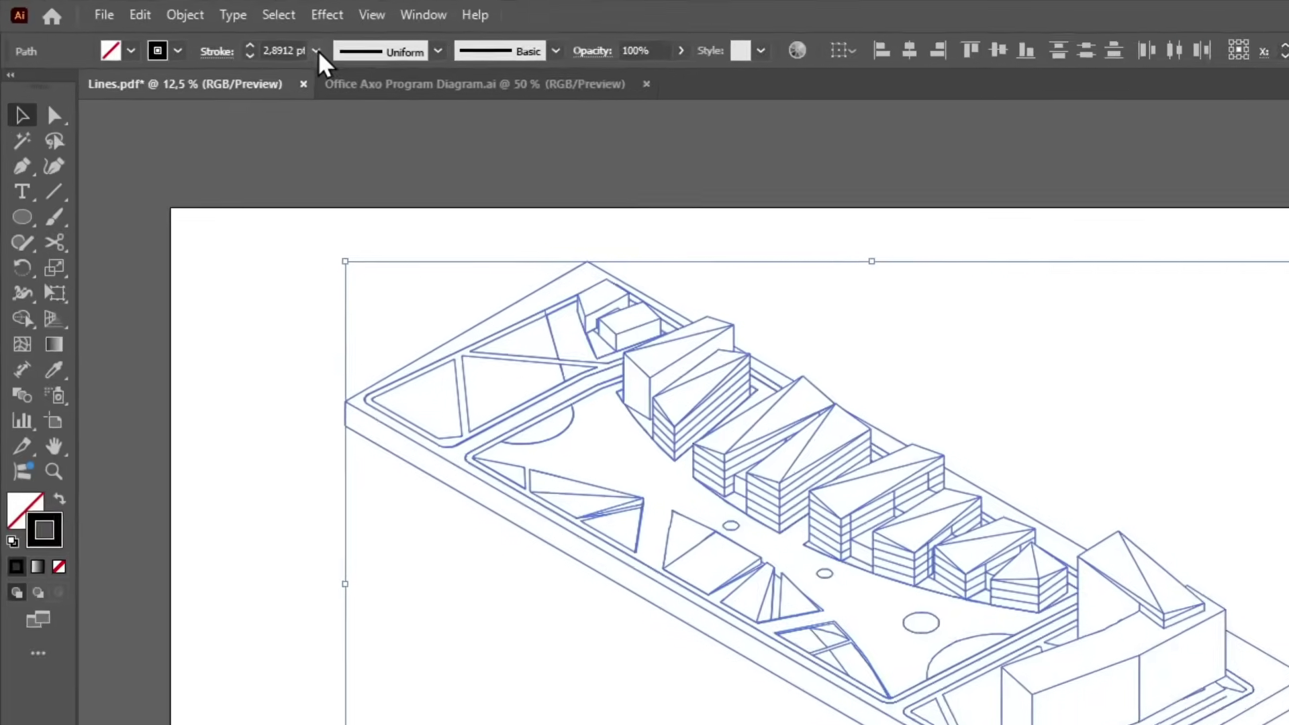
click(201, 31)
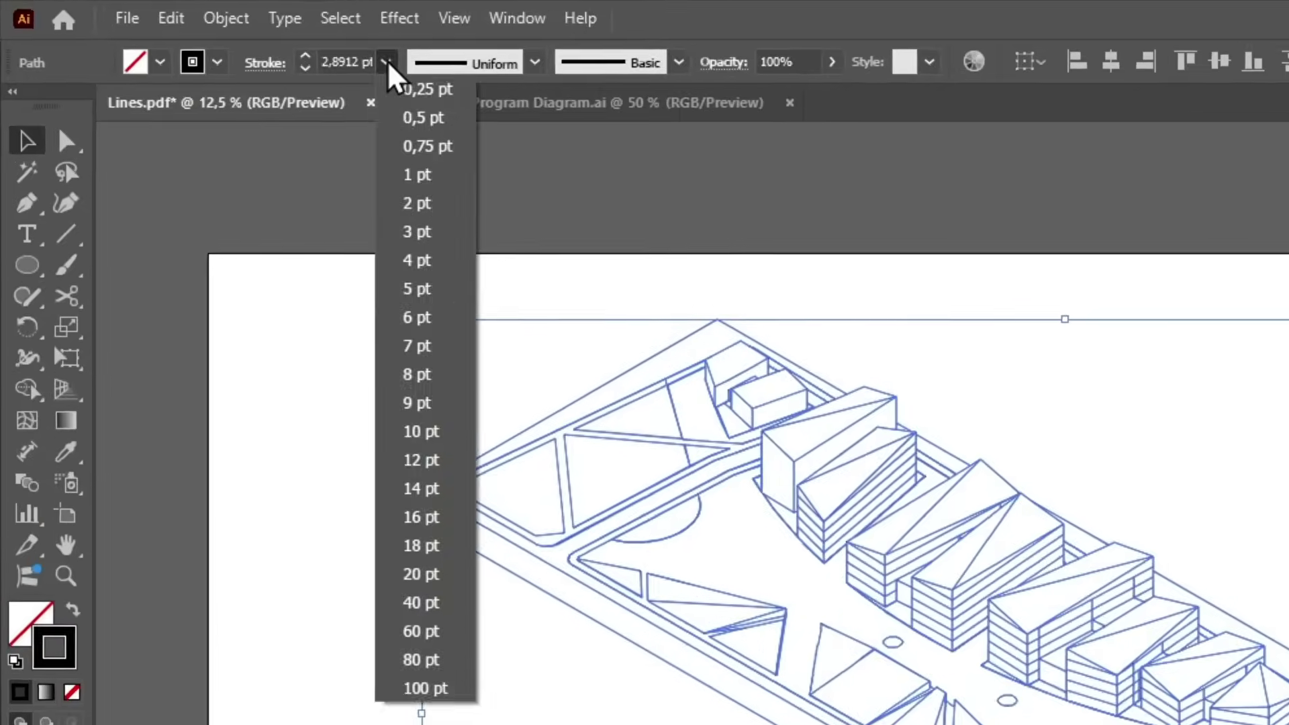
click(443, 152)
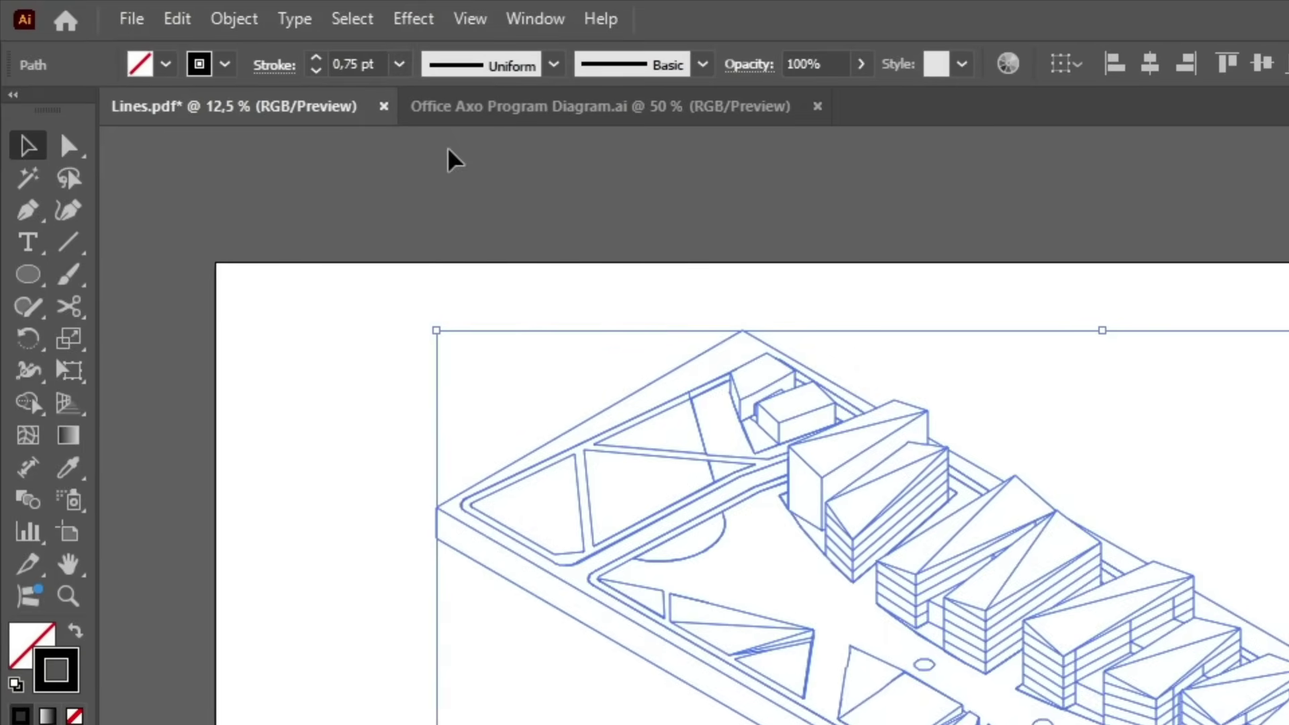
click(743, 239)
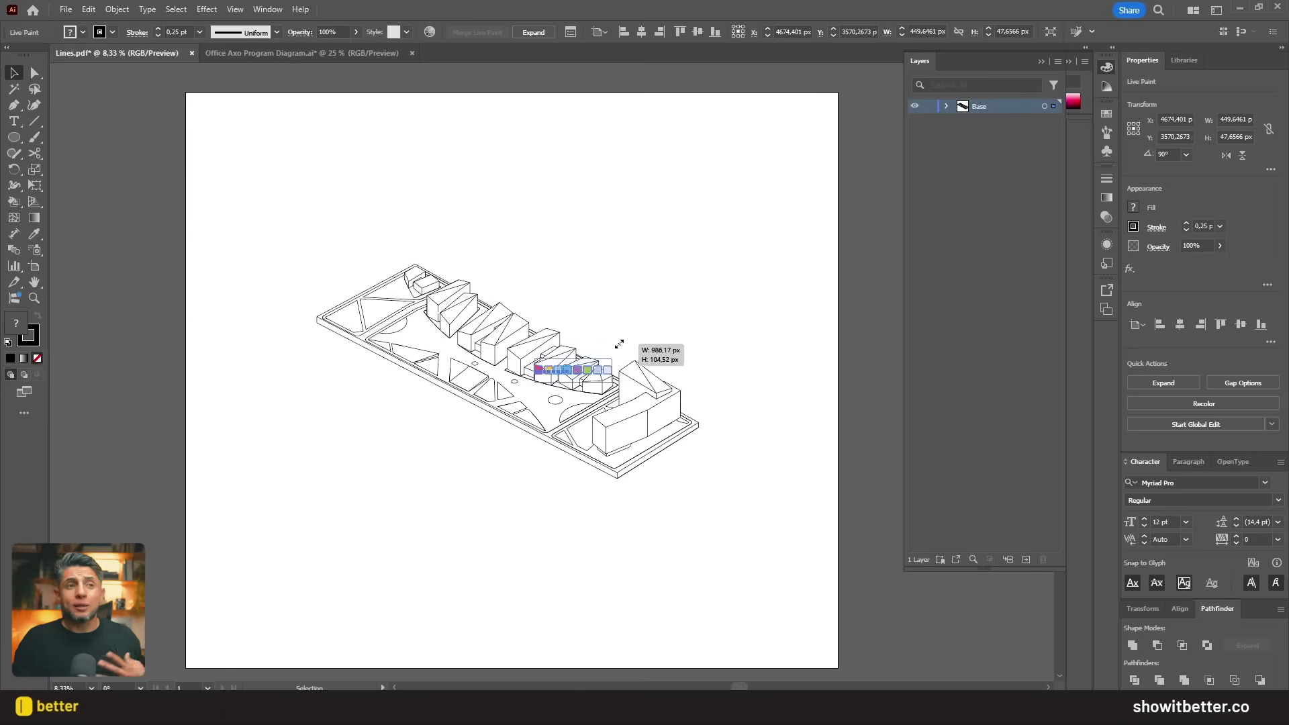
Step: Enlarge the row of colour swatches to about 2492 px wide and place it near the artboard's upper-left corner
mouse_move(638, 343)
mouse_down()
mouse_move(732, 322)
mouse_move(371, 155)
mouse_move(418, 154)
mouse_move(253, 199)
mouse_up()
click(536, 185)
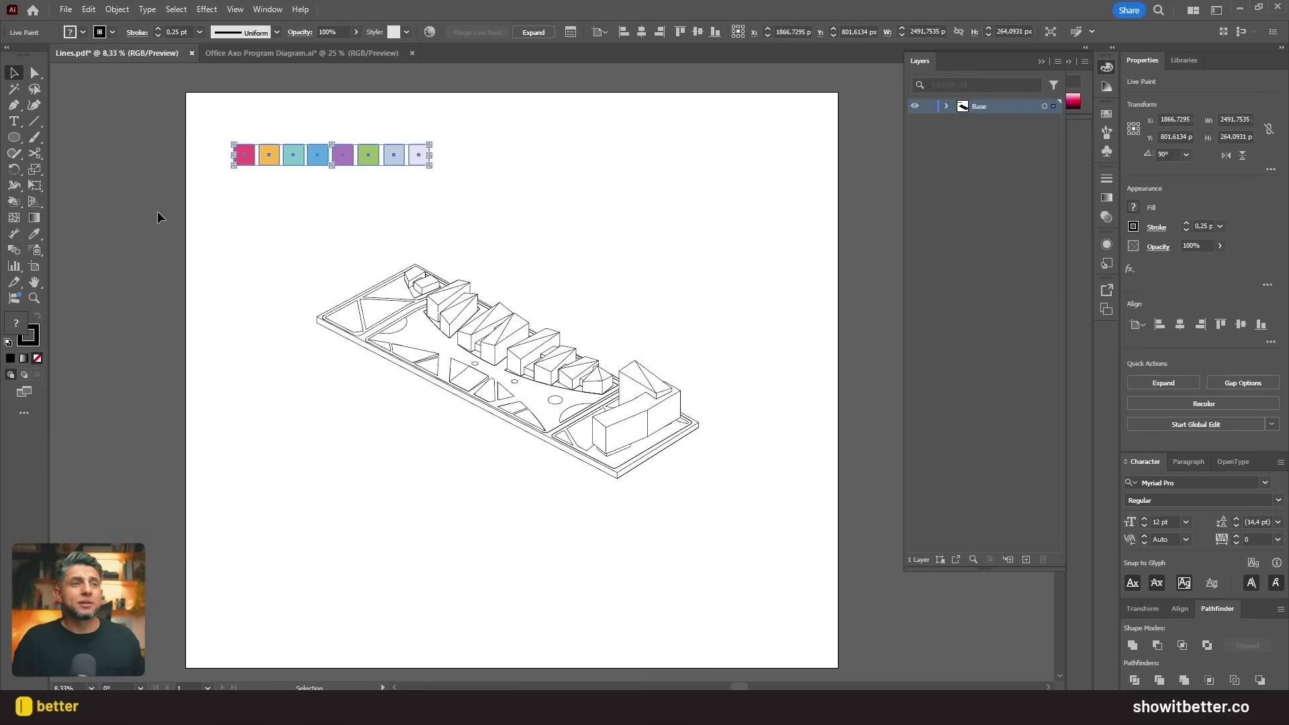
Step: Cut the colour swatches and create a new layer named Color Palette
key(Delete)
click(1023, 561)
double_click(977, 106)
text(Color Palette)
key(Return)
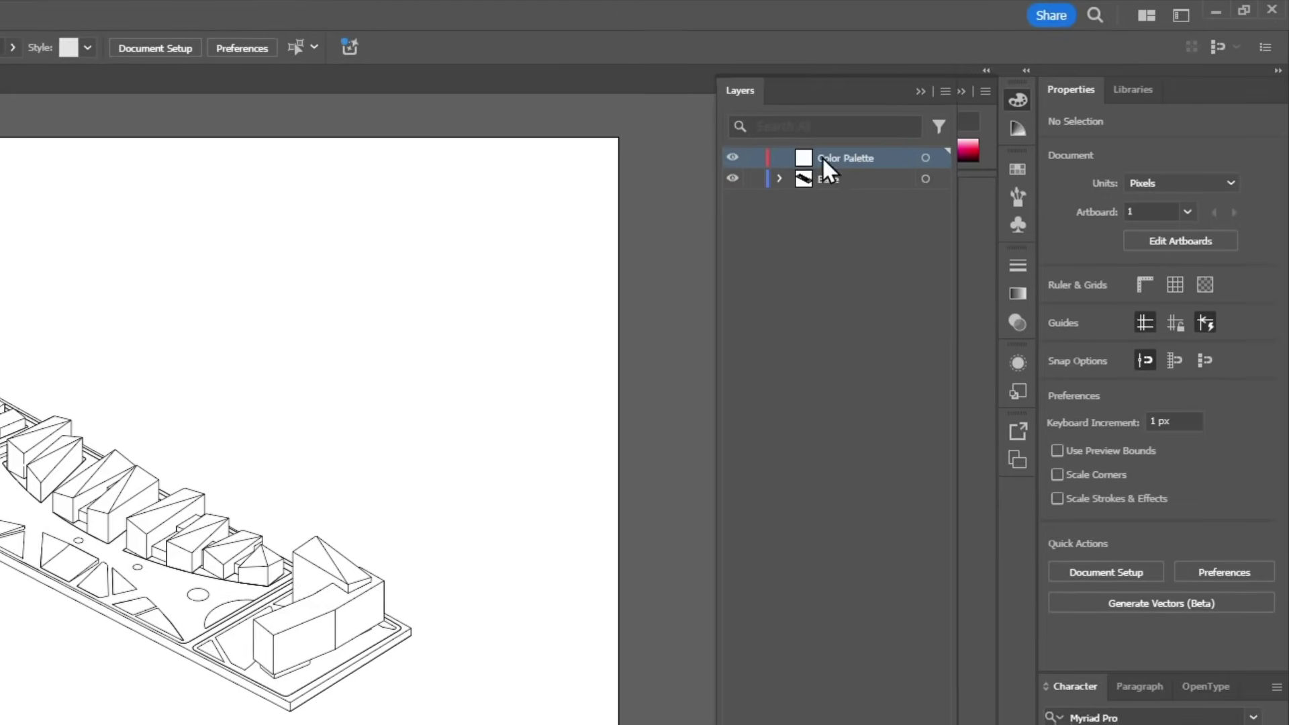
Step: Lock the Base layer and paste the swatches in place on the Color Palette layer
click(754, 179)
click(926, 157)
key(ctrl+shift+v)
click(681, 204)
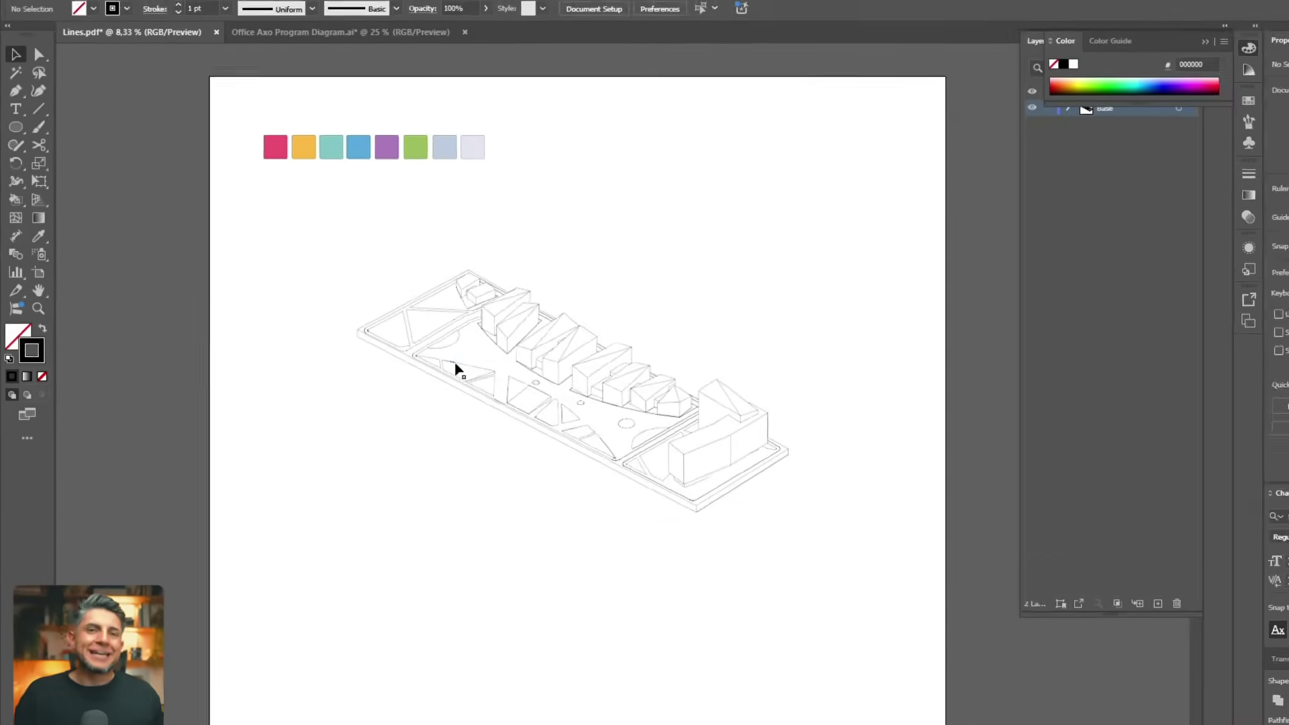
click(797, 477)
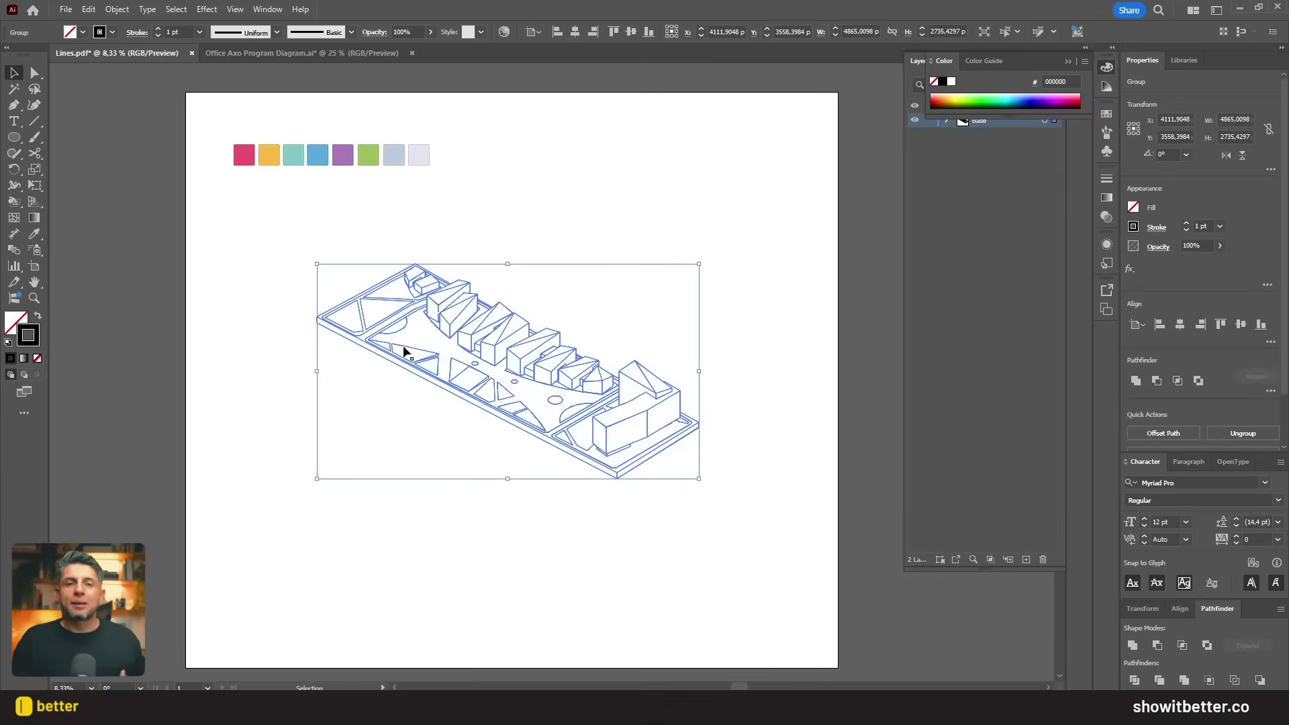
key(k)
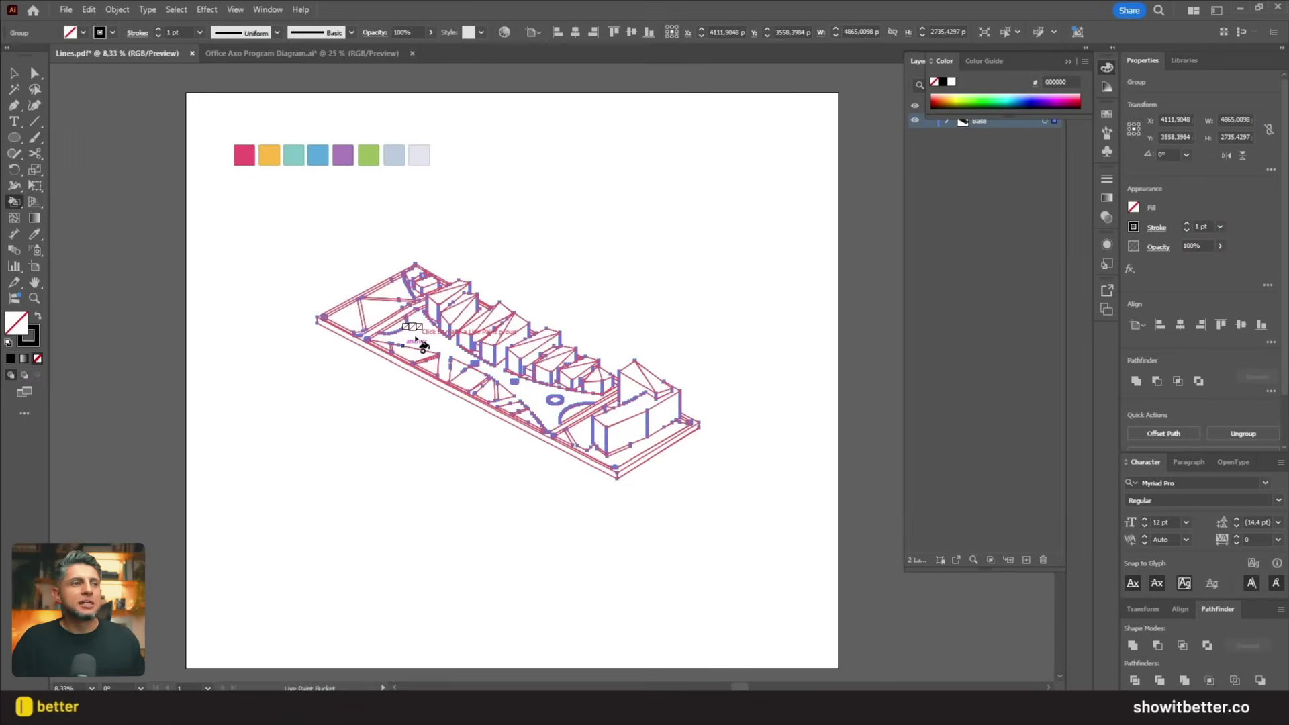
key(v)
click(257, 235)
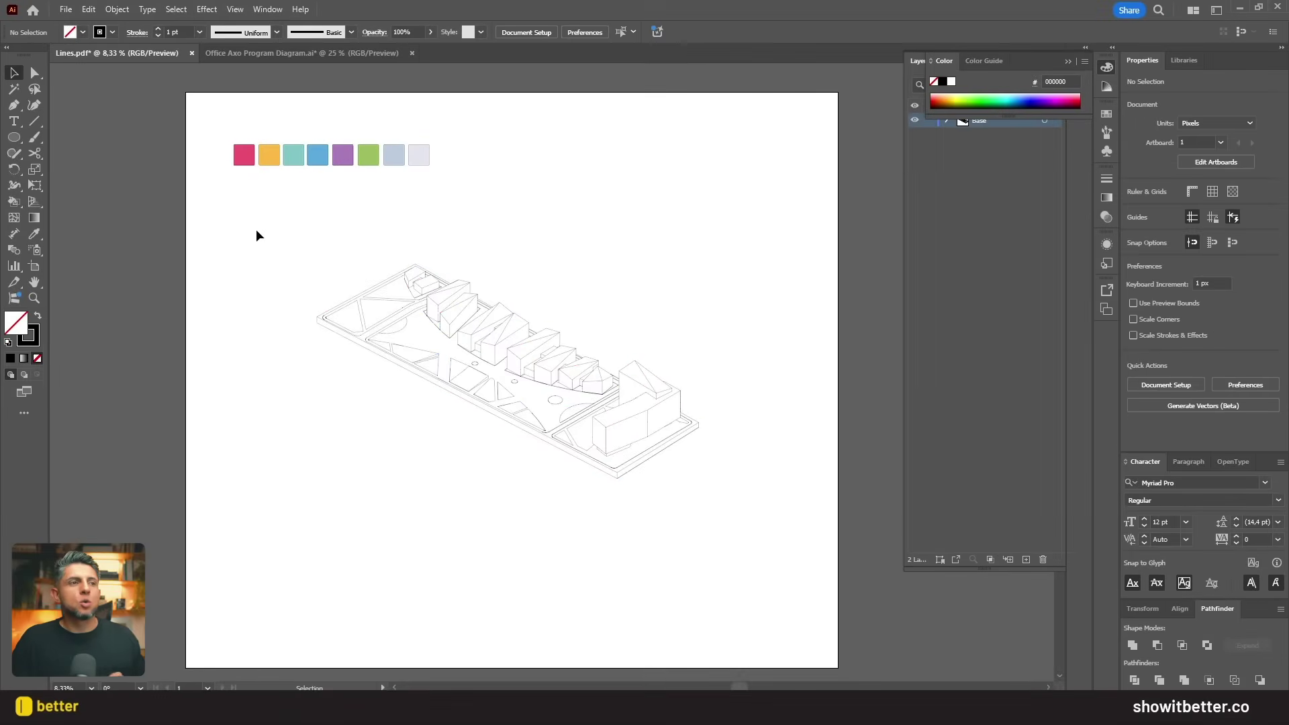
Step: Turn the block's entire line drawing into a Live Paint group
drag(687, 535, 737, 556)
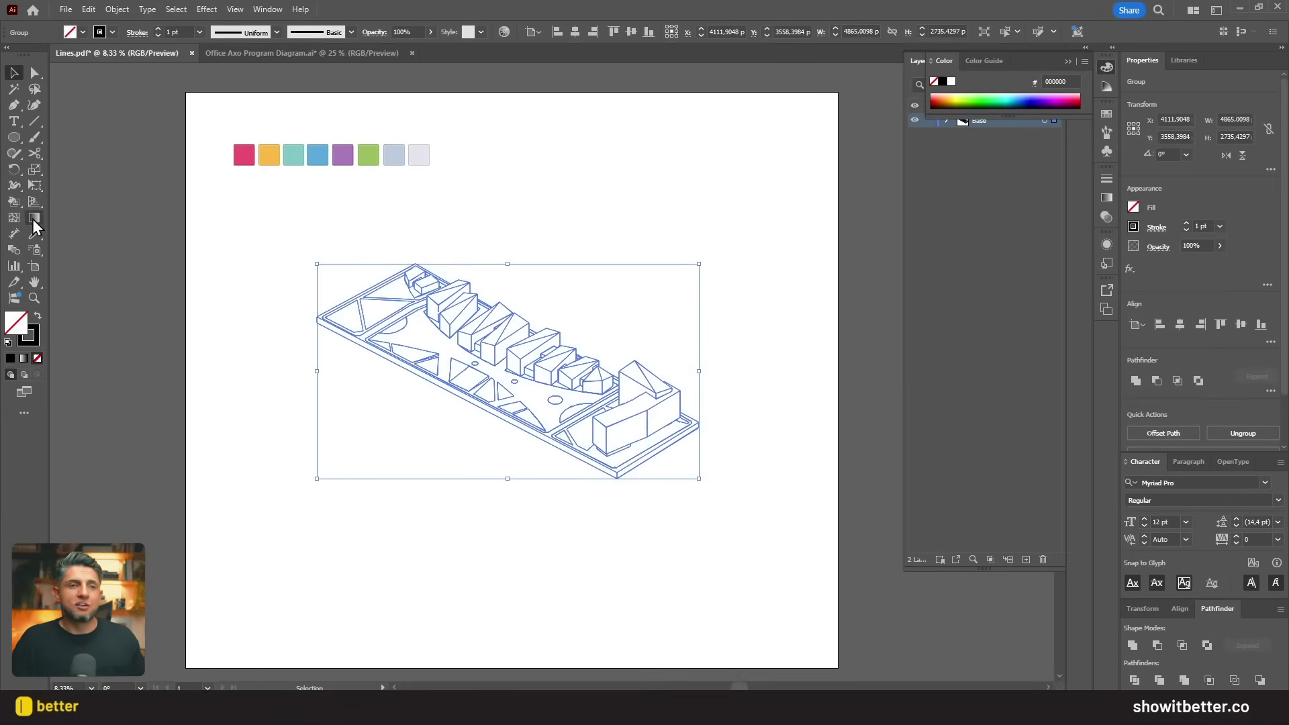
click(14, 201)
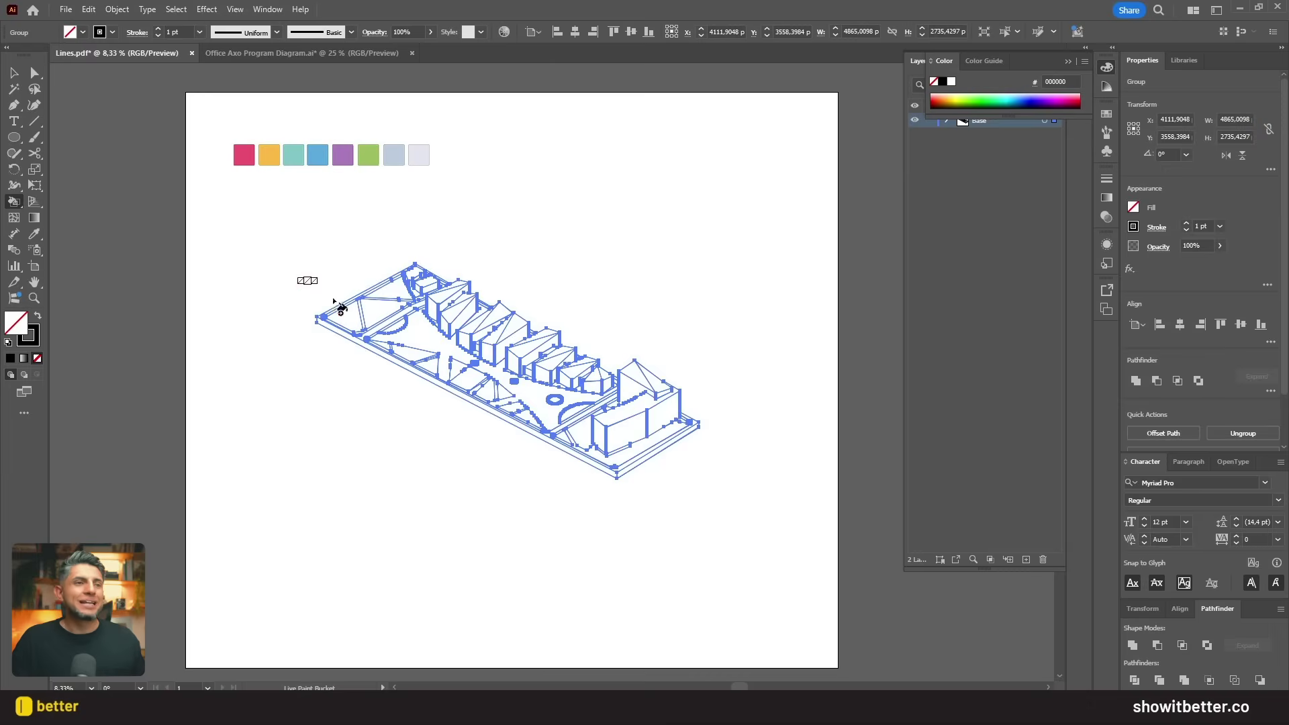
click(437, 346)
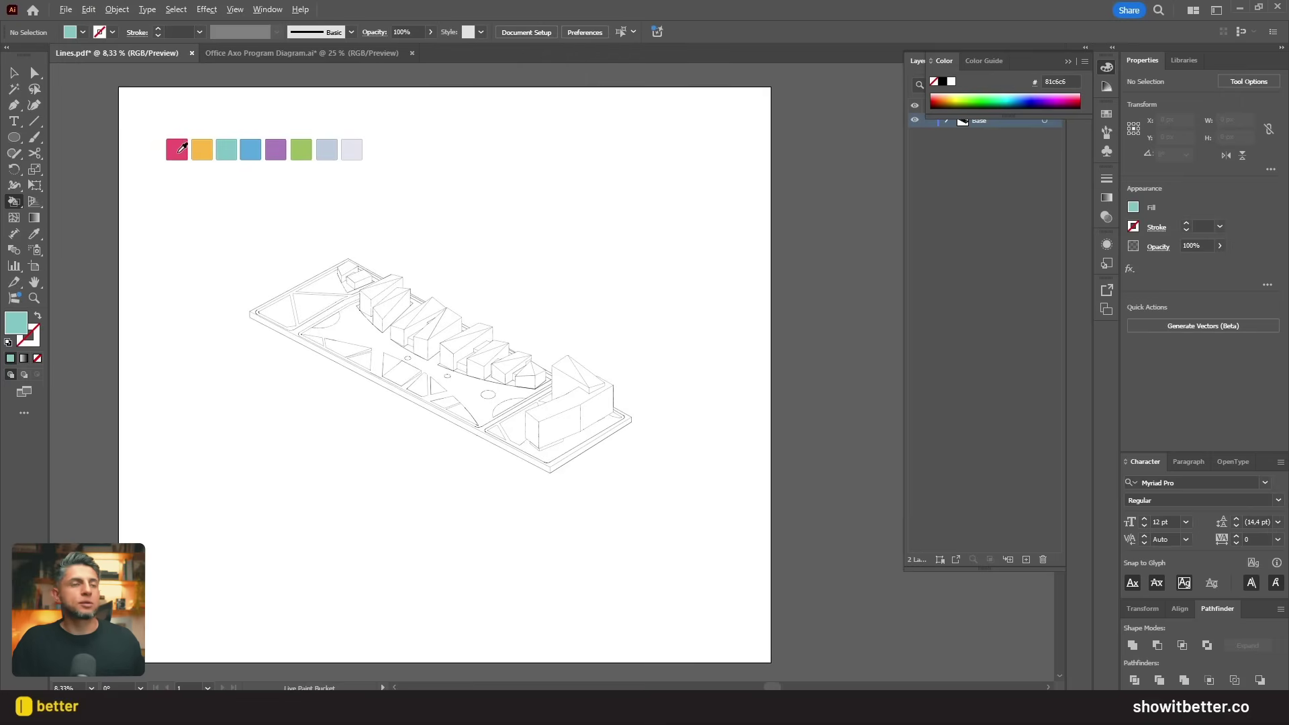
Step: Sample the pink palette swatch and paint all walls, roofs and base faces of the large L-shaped building with it
alt+click(179, 149)
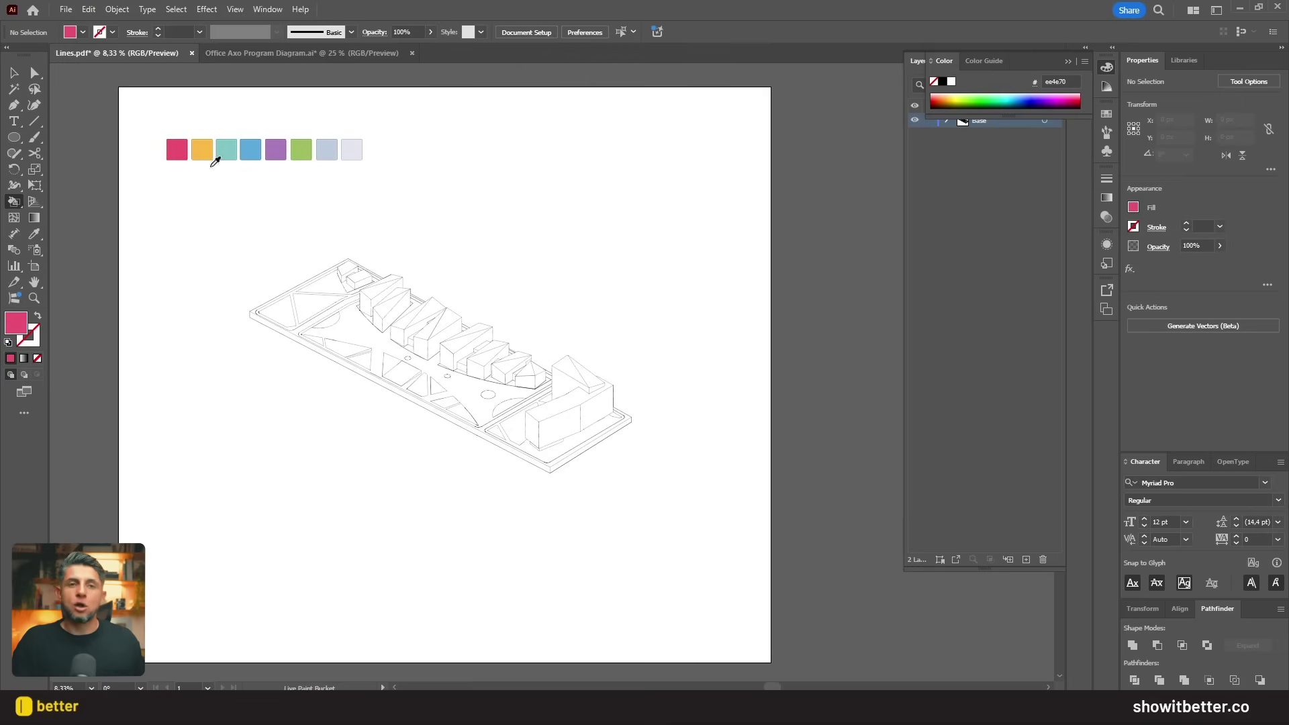
scroll(457, 427, up, 4)
click(523, 417)
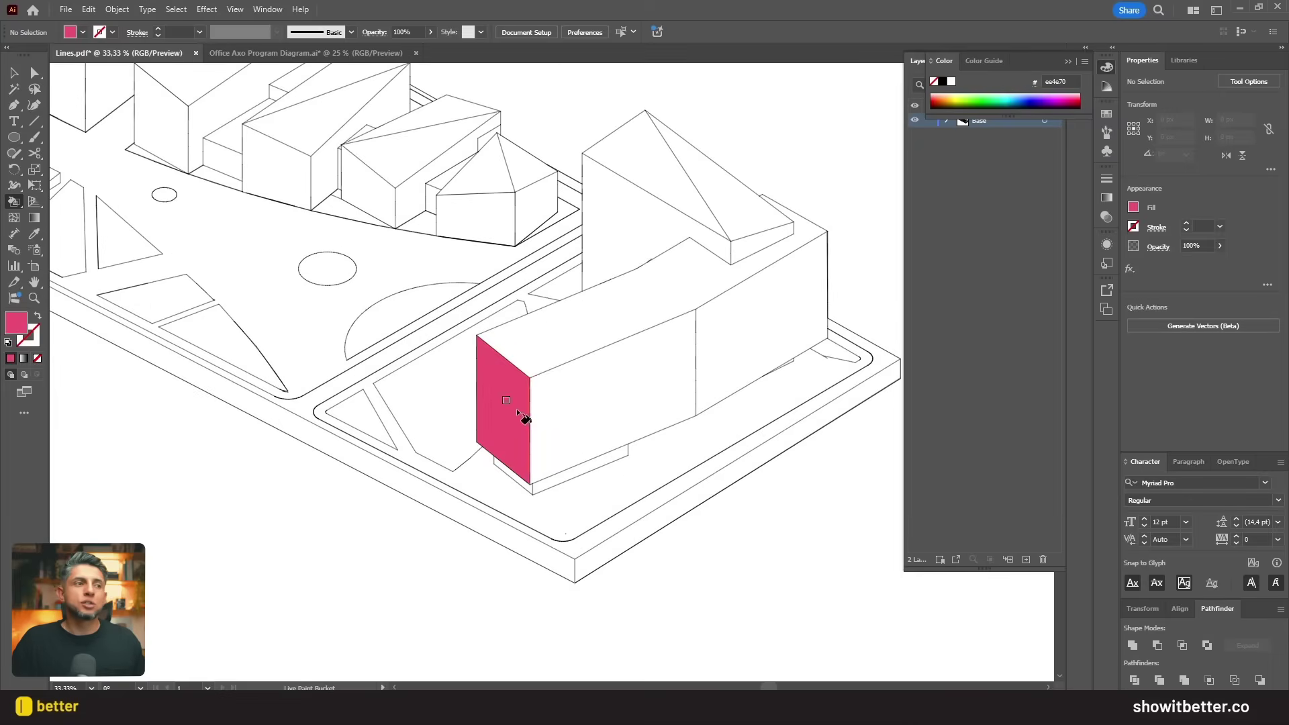
click(578, 419)
click(744, 339)
click(710, 286)
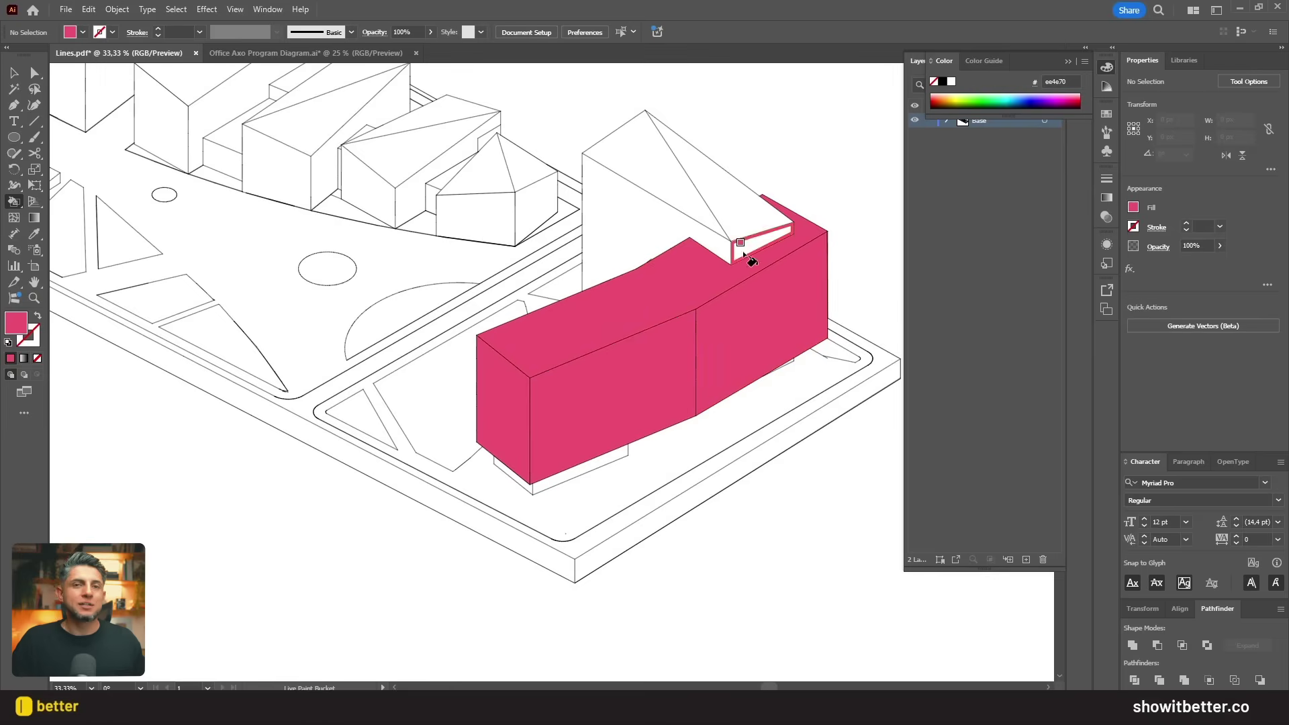
click(710, 250)
click(699, 208)
click(728, 195)
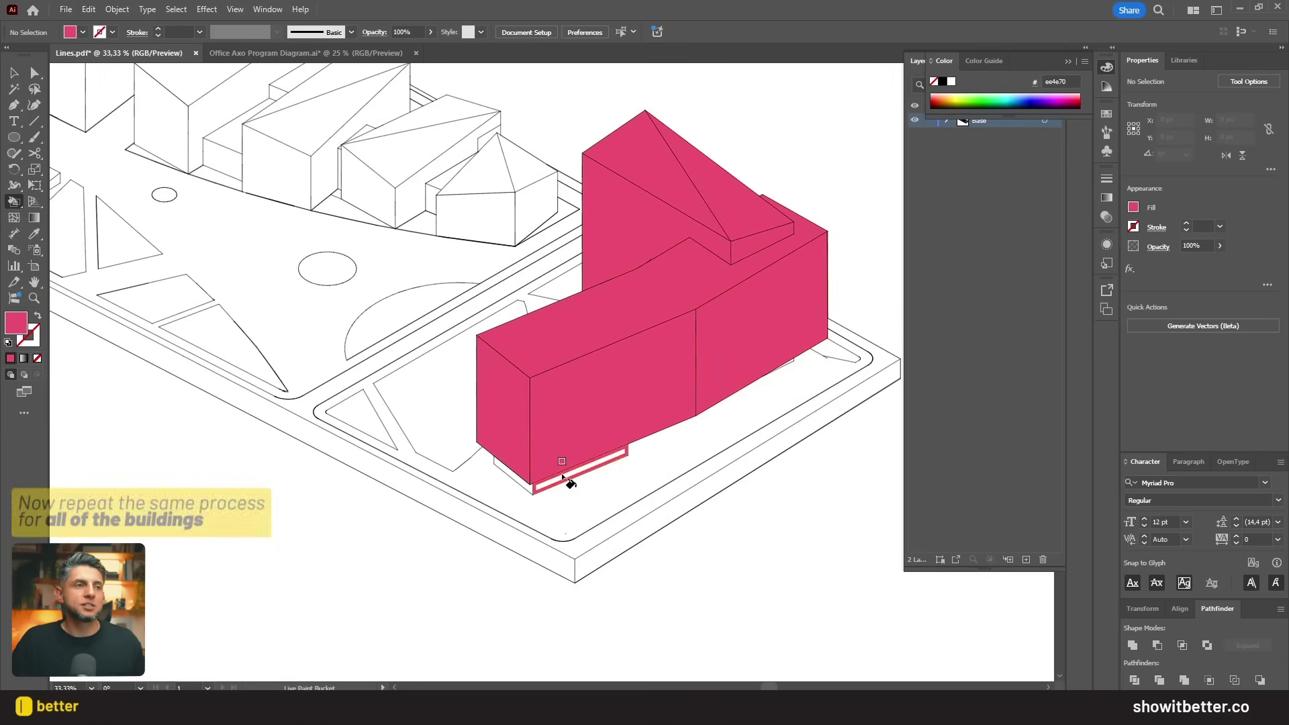
click(527, 491)
Step: Sample the purple palette swatch and paint the faces of the small end house nearest the pink building
scroll(627, 512, down, 3)
drag(364, 370, 452, 463)
alt+click(287, 142)
scroll(679, 492, up, 4)
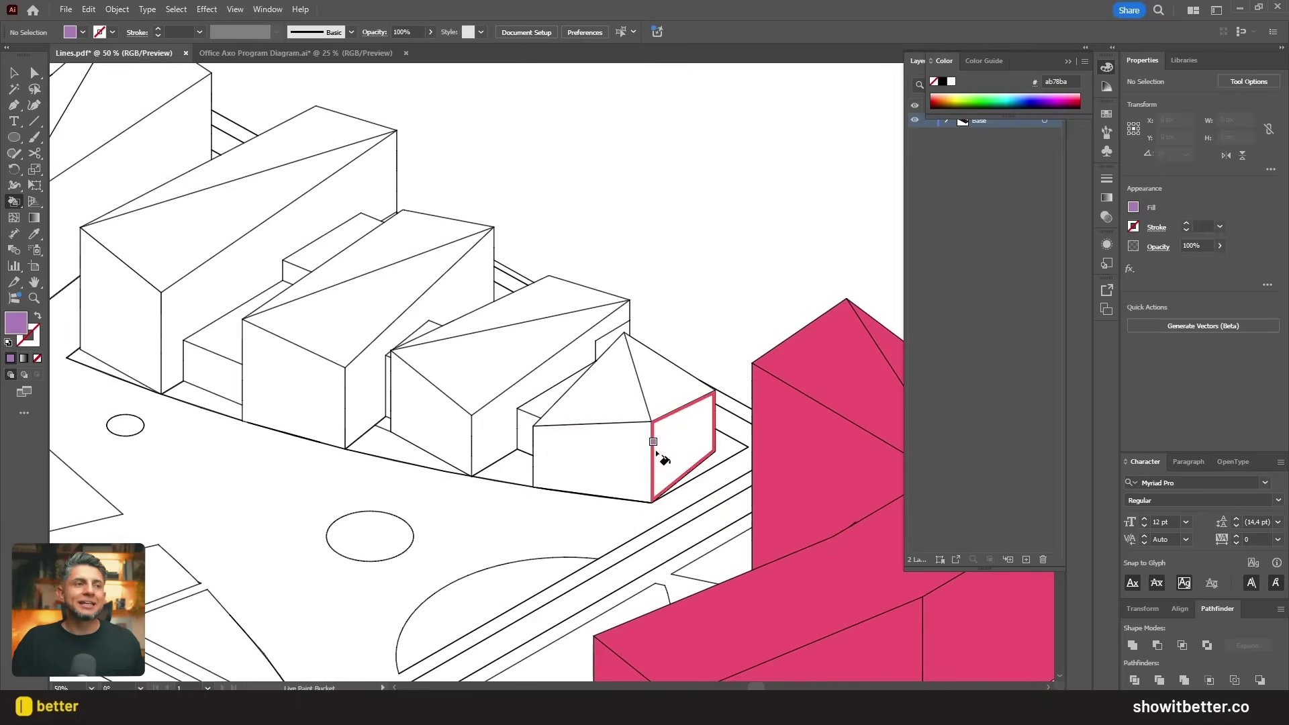
click(665, 453)
click(645, 448)
click(537, 435)
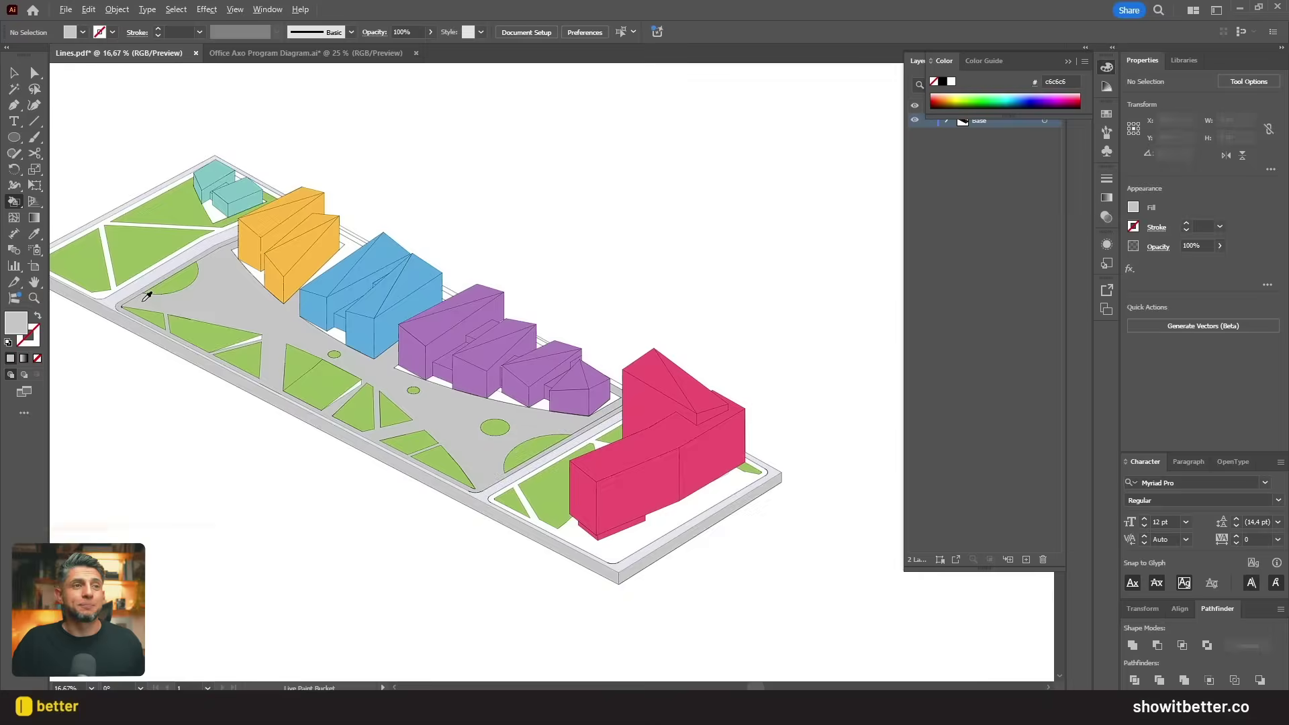
Step: Darken the grey fill to #8c8c8c and paint the slab's side face at its nearest corner with it
scroll(115, 282, up, 3)
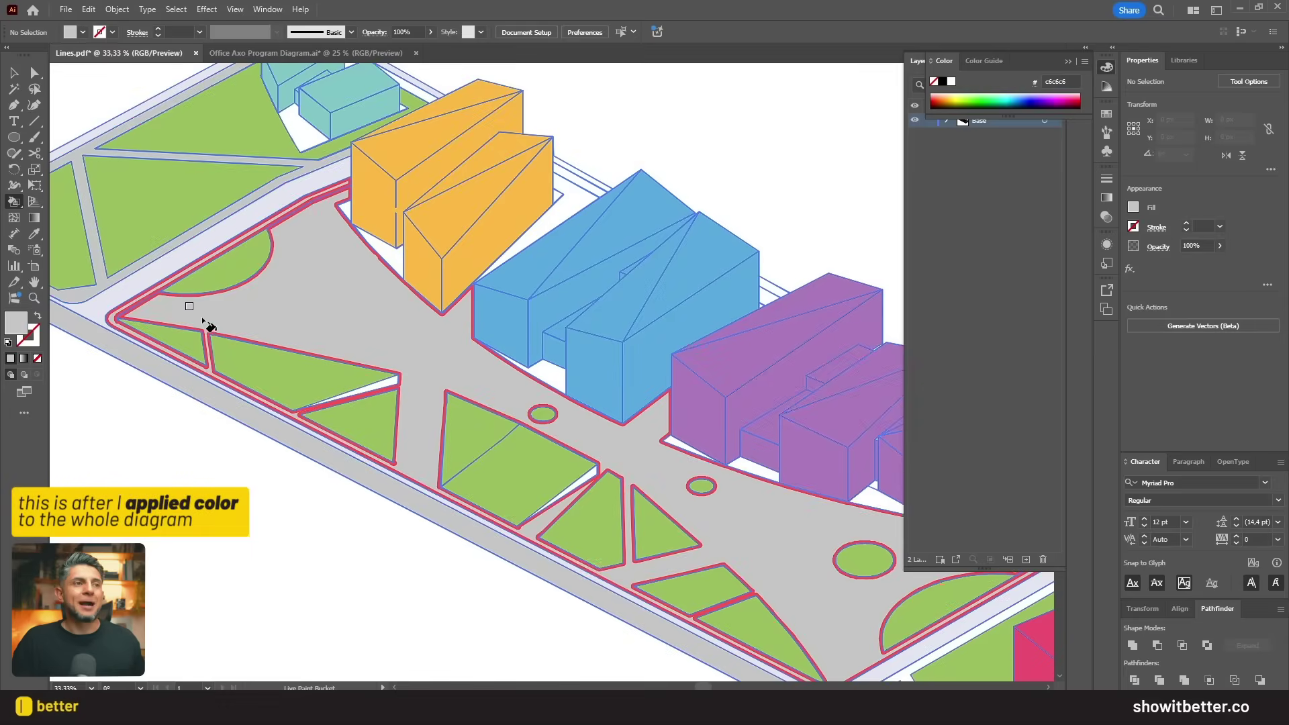
scroll(201, 325, down, 2)
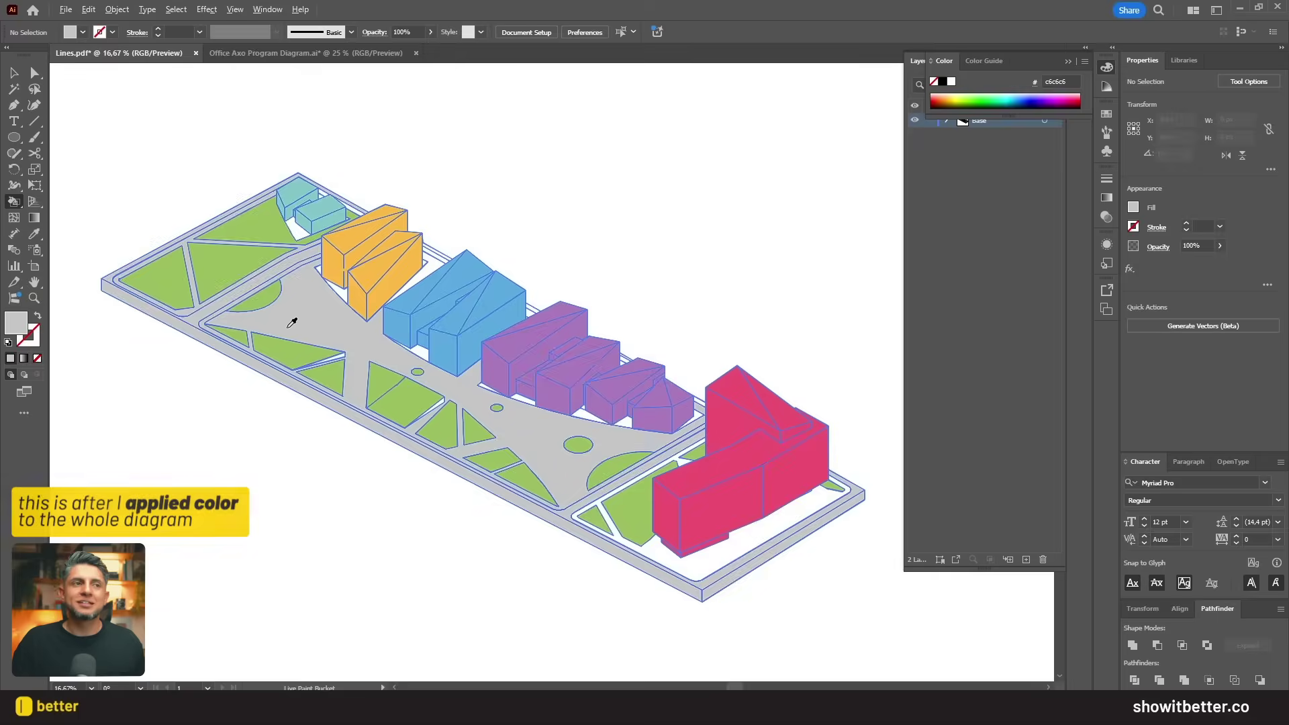
scroll(597, 497, up, 2)
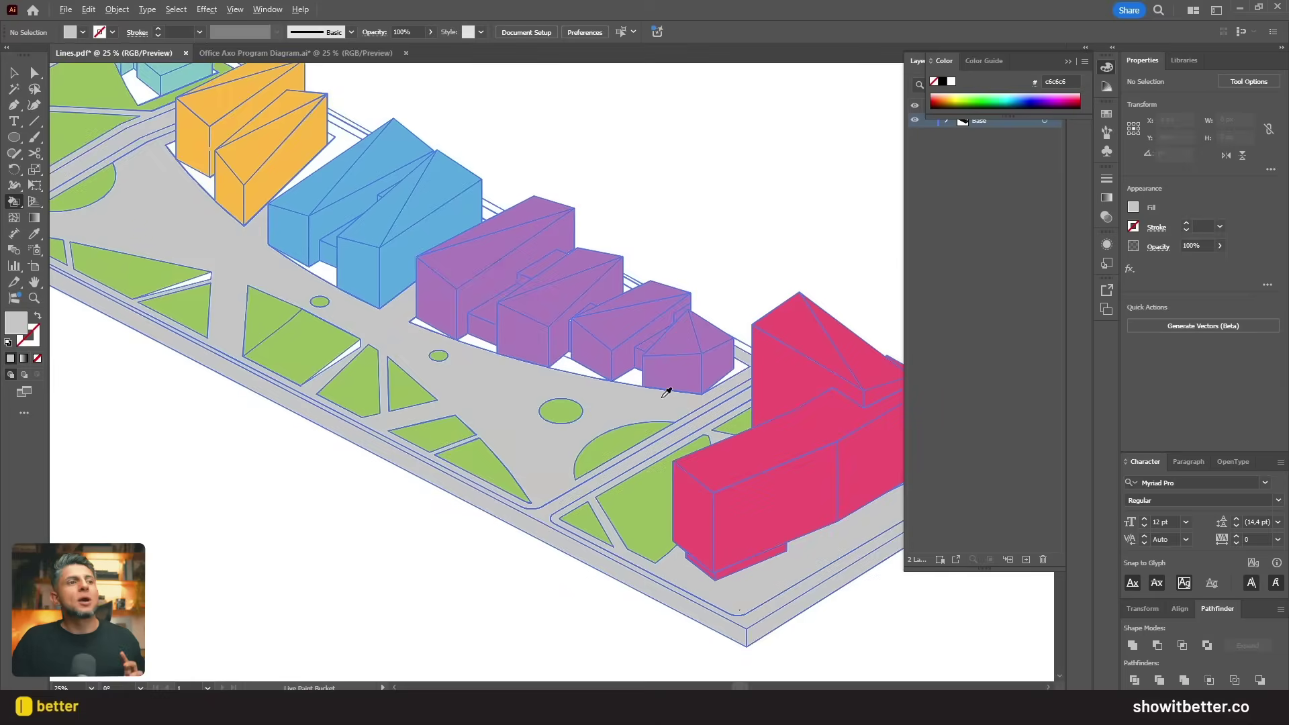
scroll(568, 464, down, 2)
scroll(772, 533, up, 2)
scroll(728, 560, up, 1)
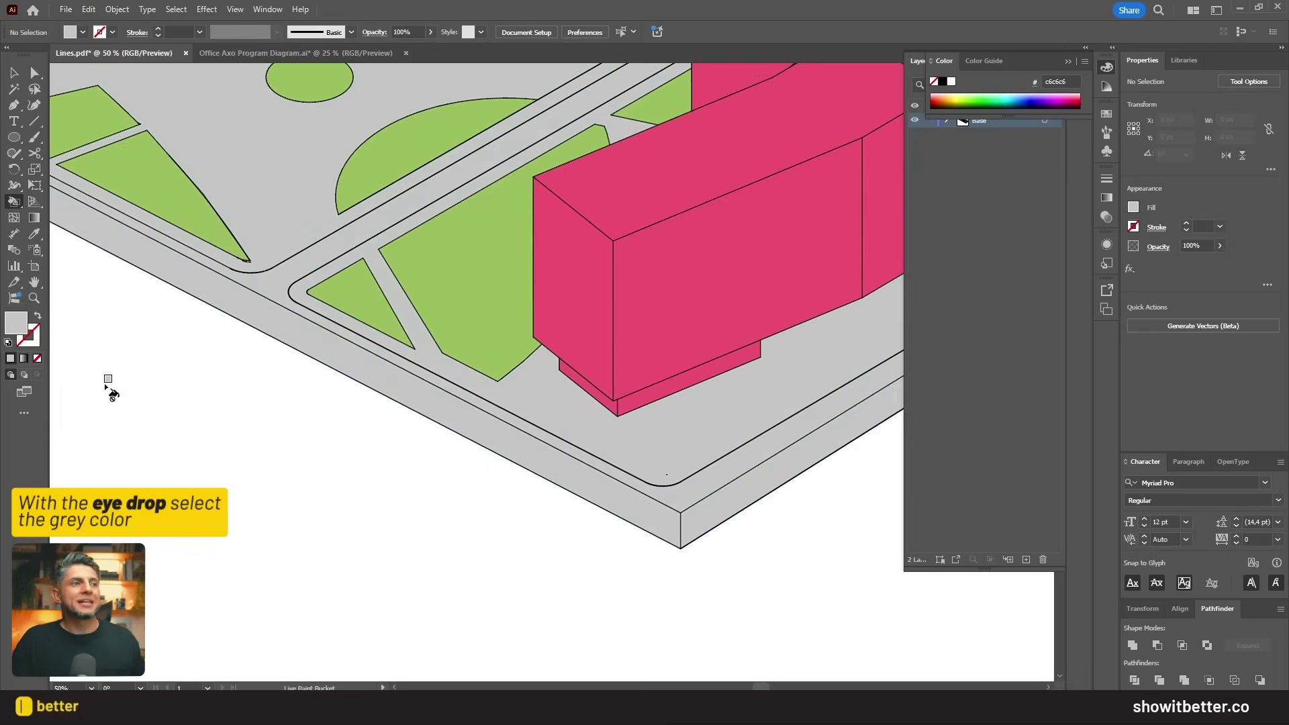
double_click(19, 327)
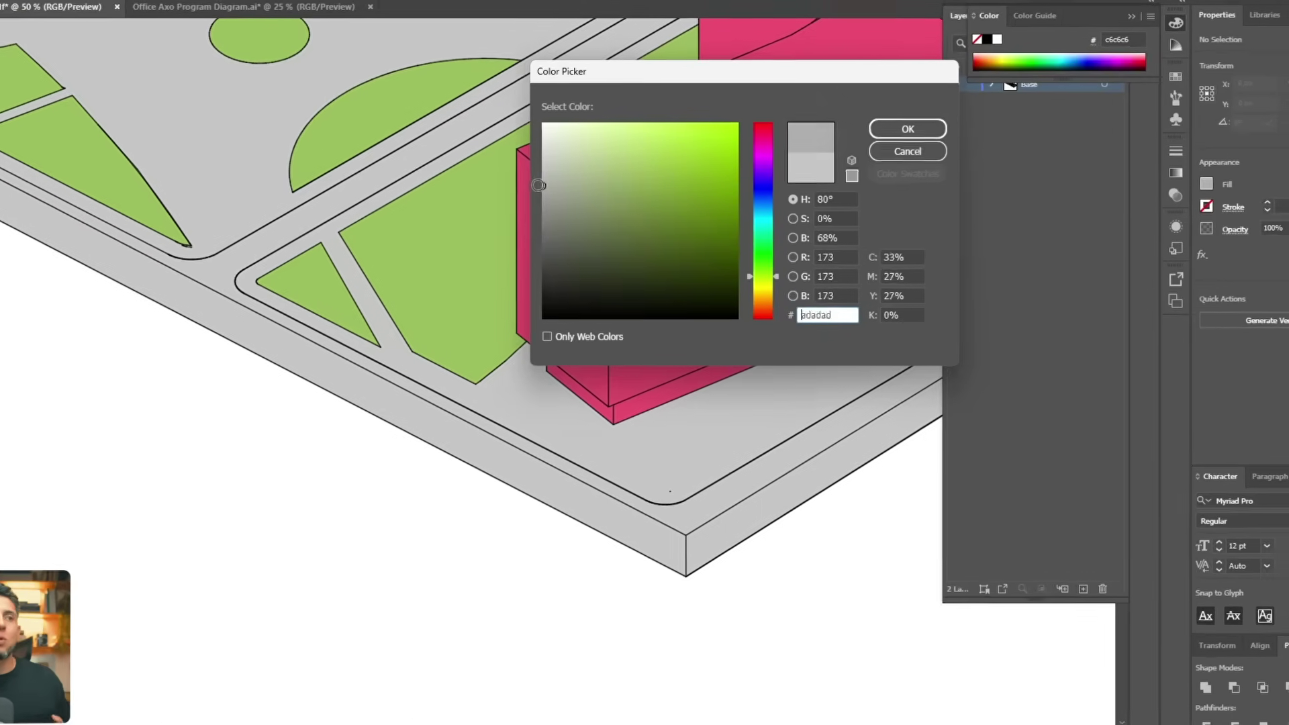
drag(538, 185, 539, 211)
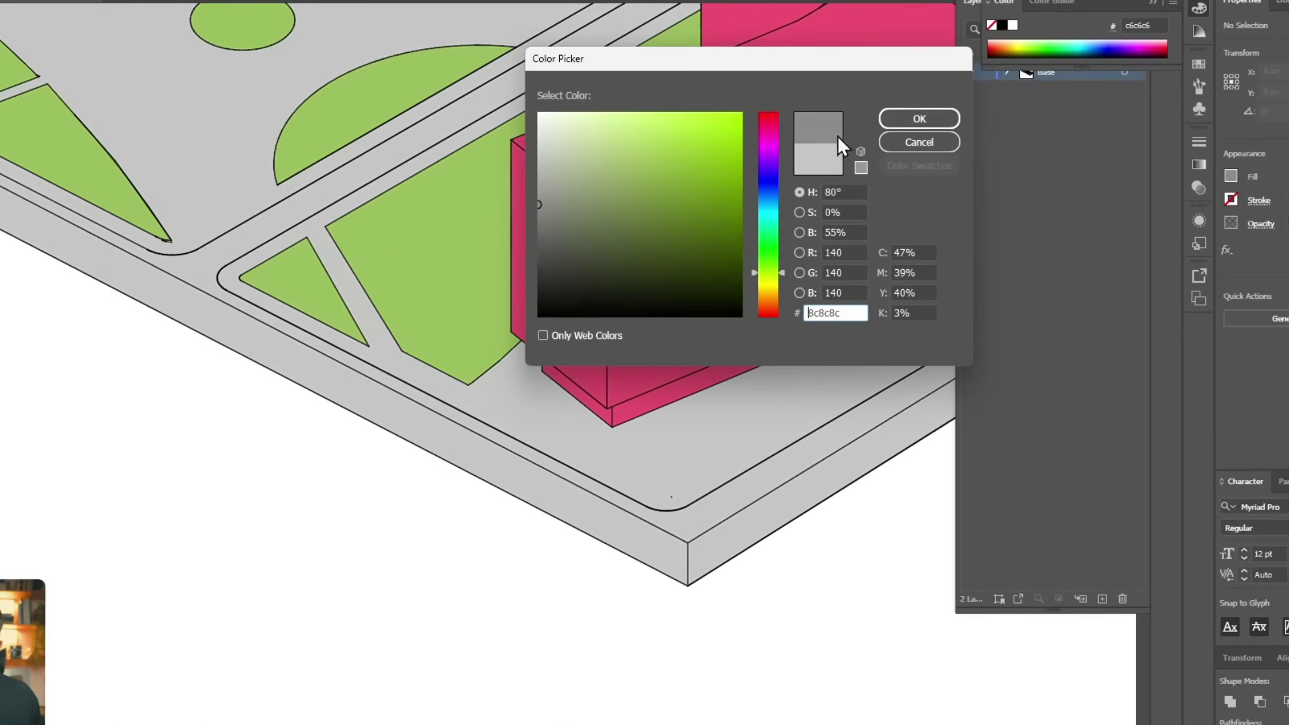
click(919, 119)
click(695, 576)
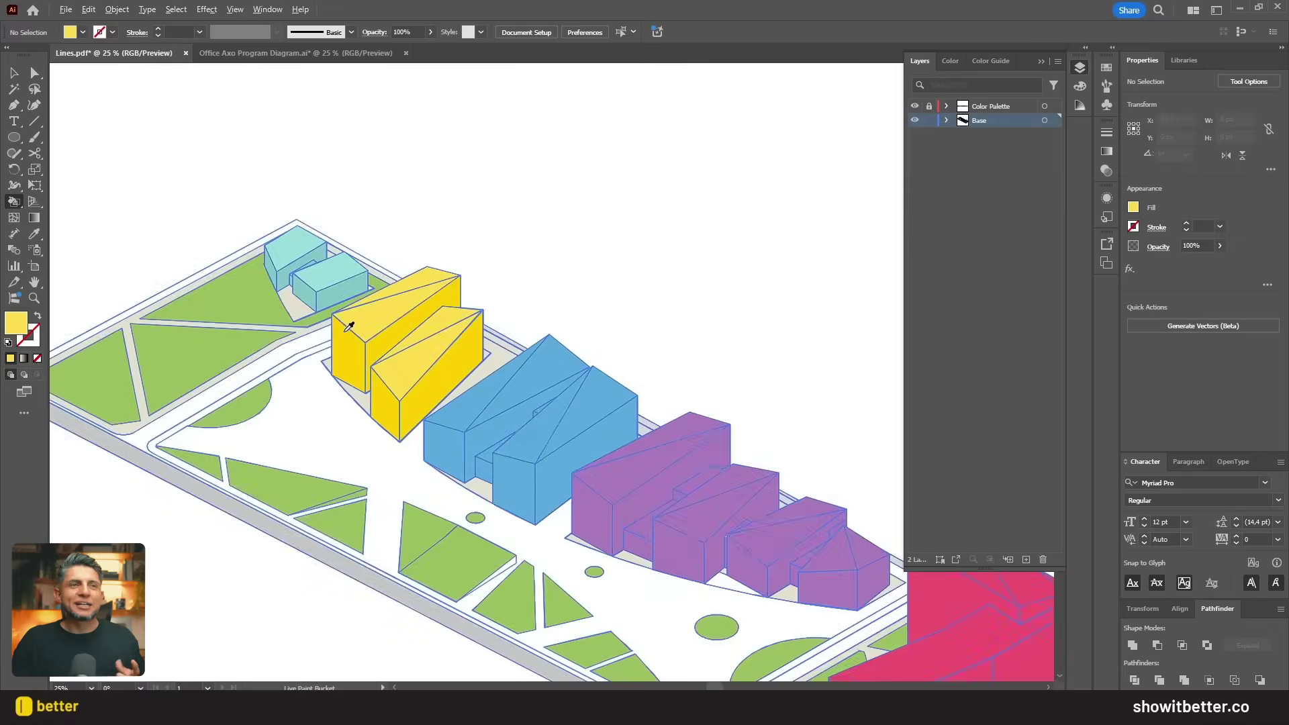
Step: Sample the blue of the buildings, lighten it to #7ac9f4 and paint the blue buildings' roof faces with it
scroll(345, 332, down, 1)
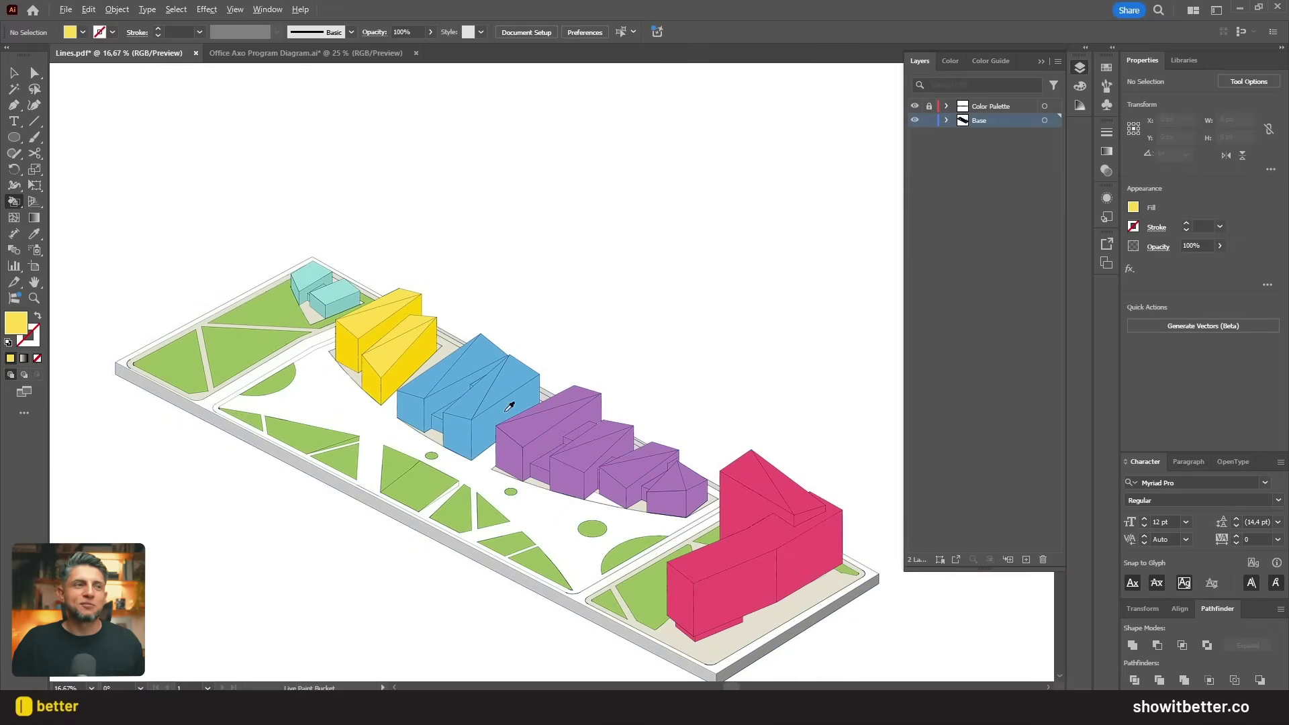
scroll(433, 407, up, 1)
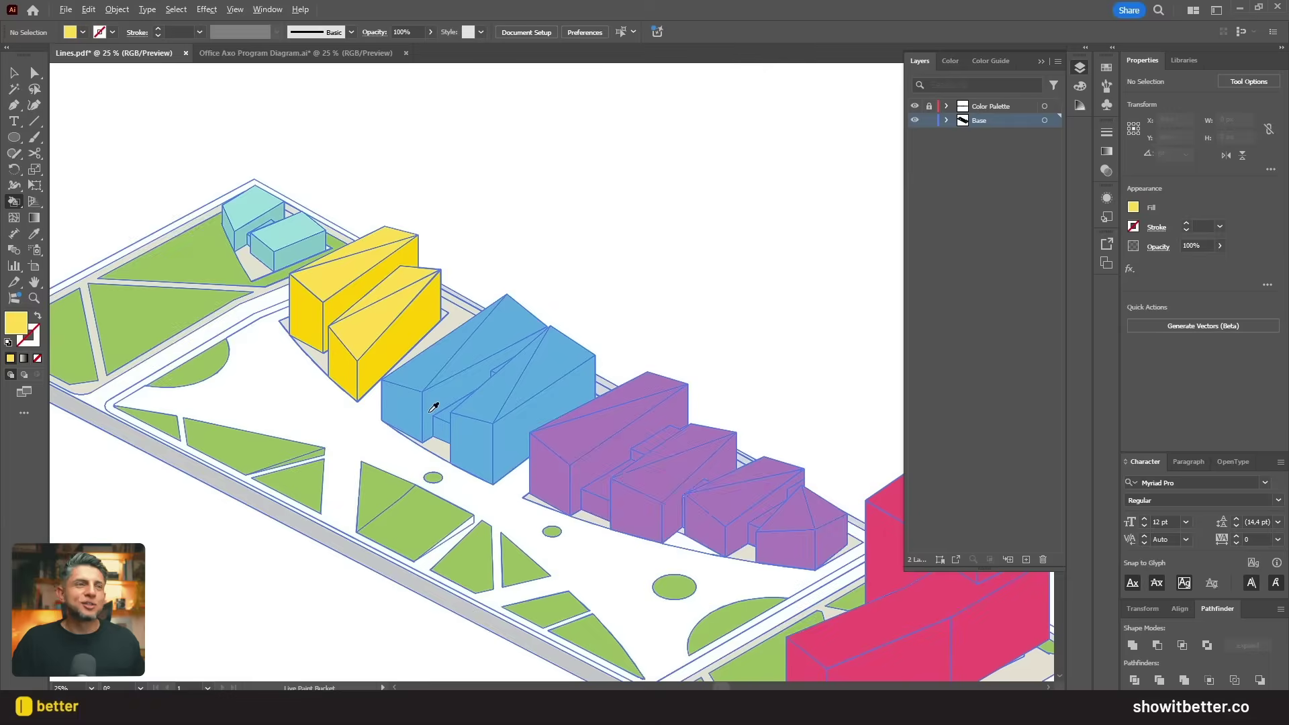
scroll(433, 408, up, 3)
scroll(433, 408, down, 4)
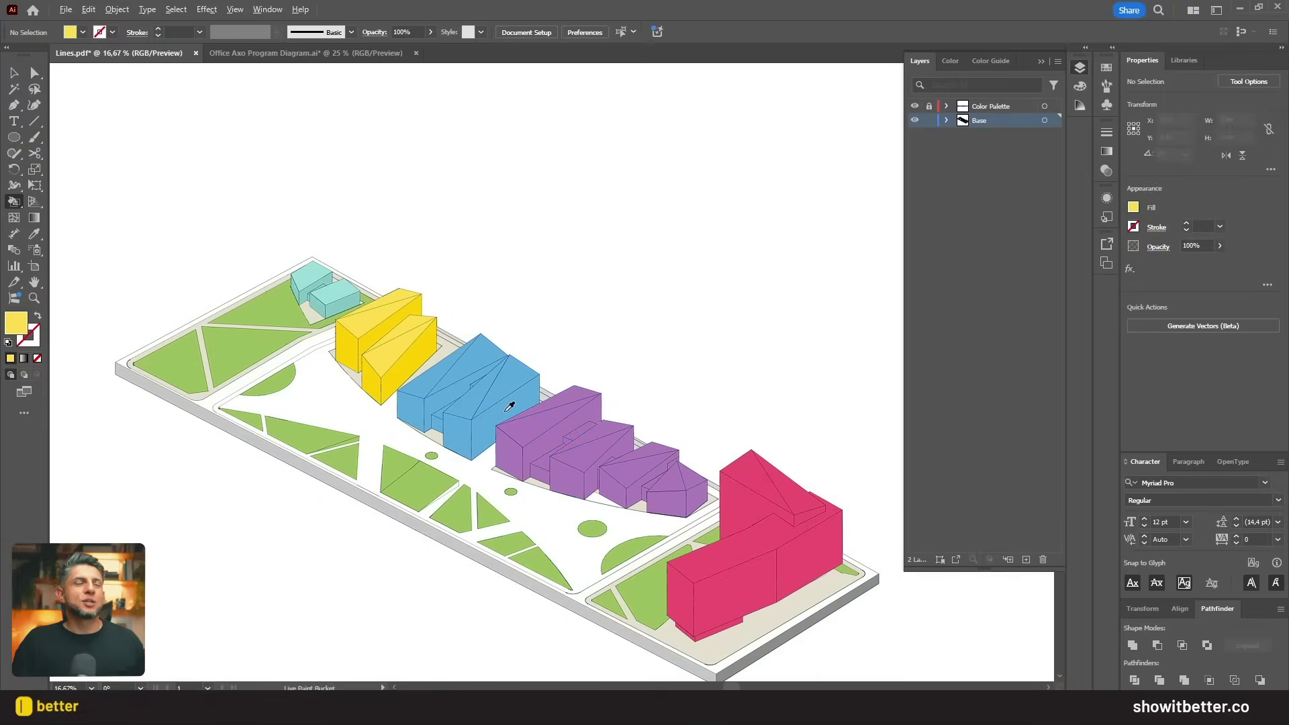
scroll(433, 408, up, 4)
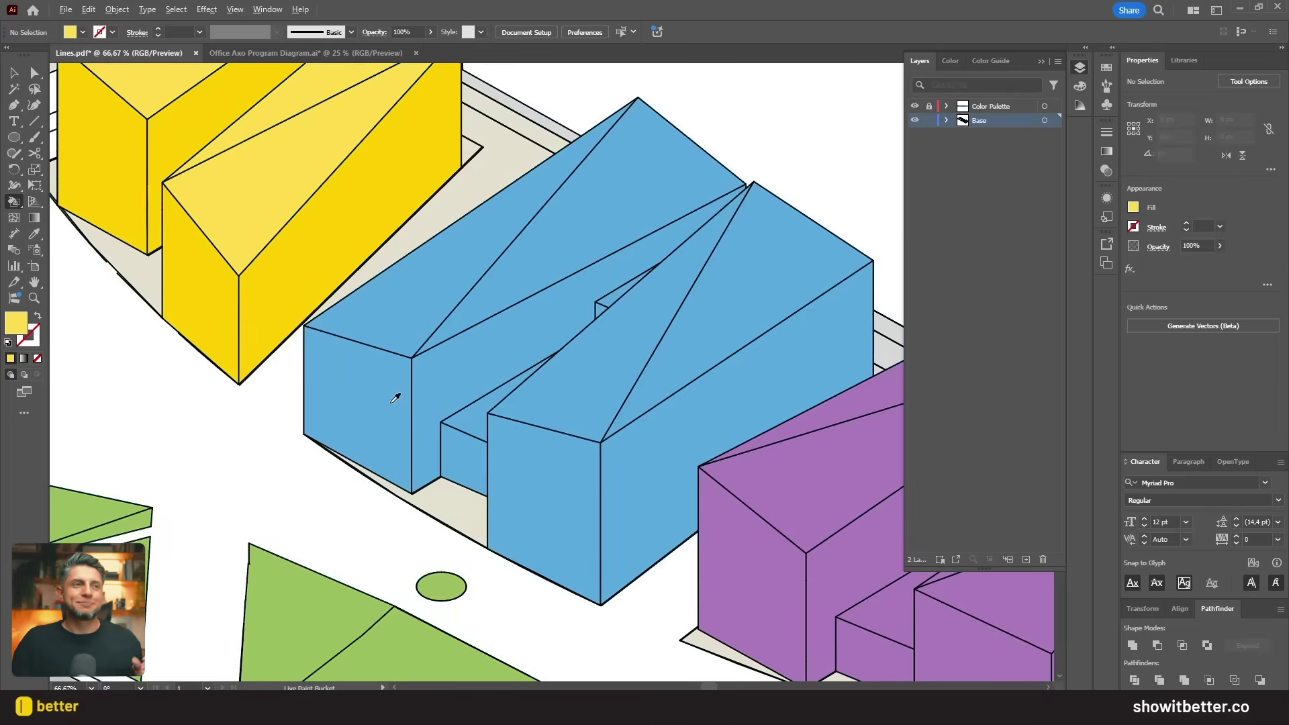
alt+click(395, 398)
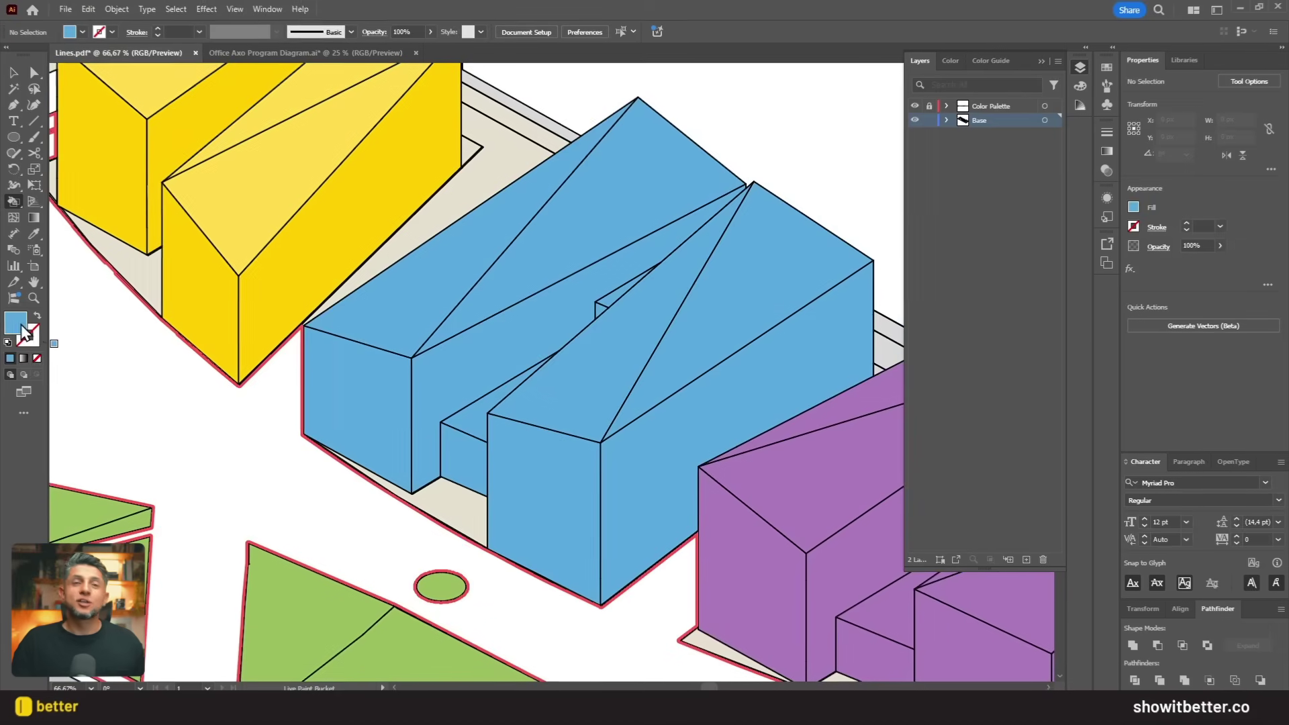
double_click(16, 323)
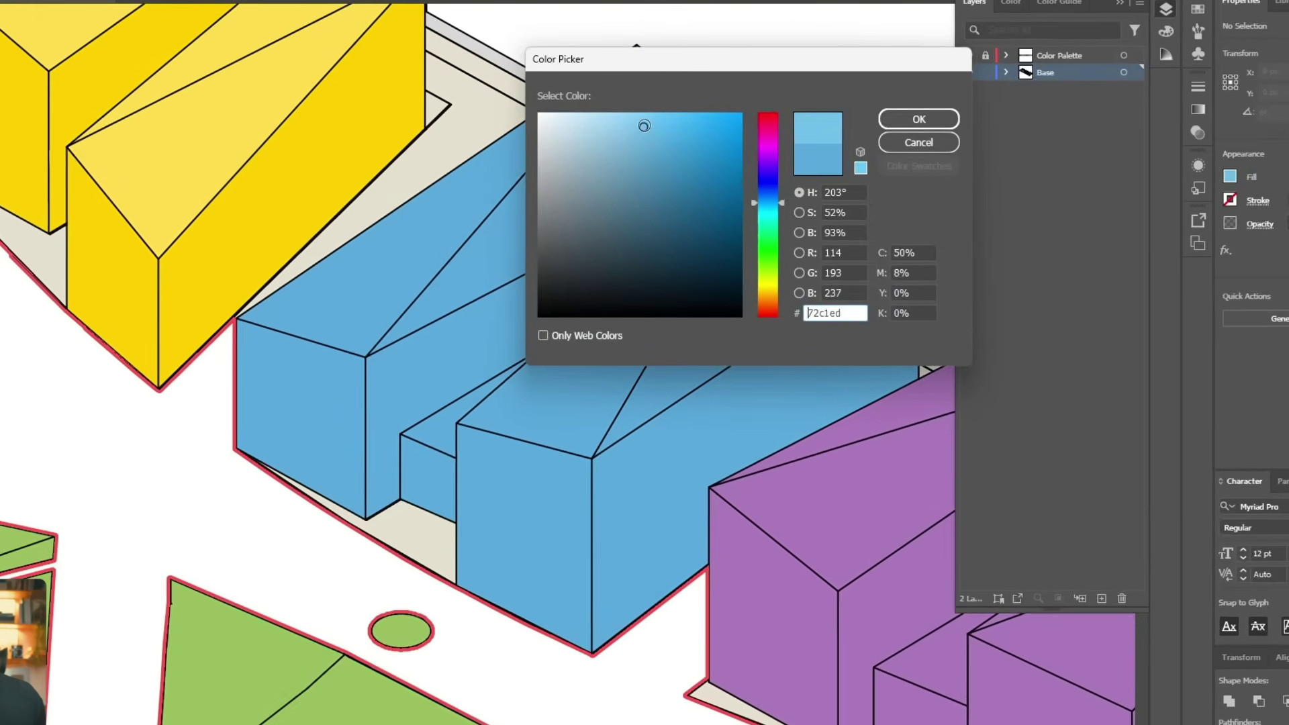
drag(644, 126, 640, 120)
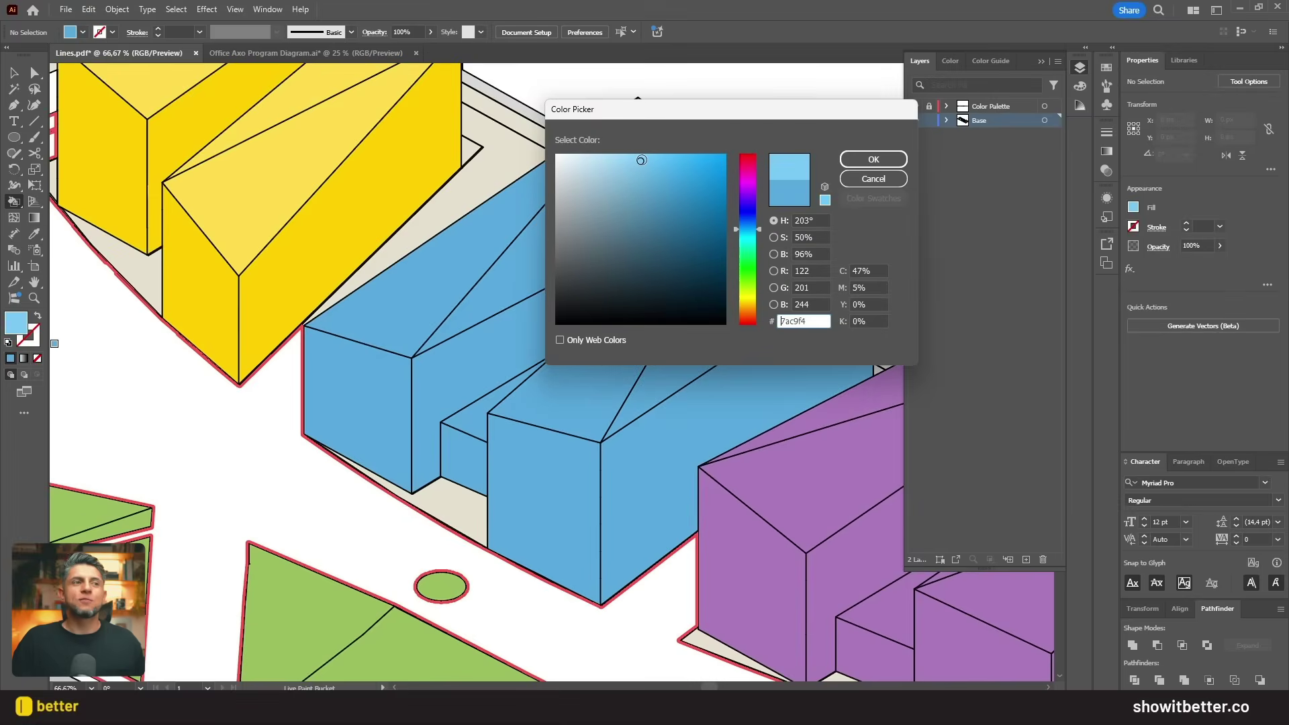
click(868, 166)
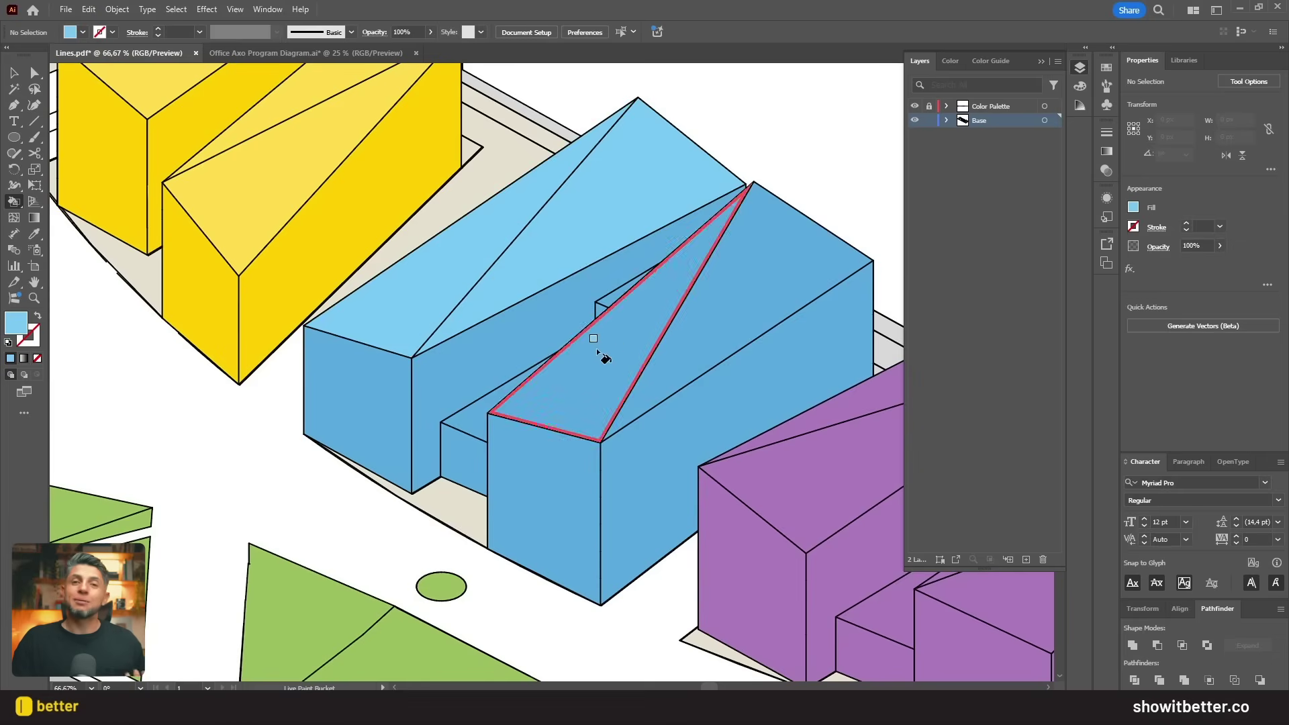
click(599, 348)
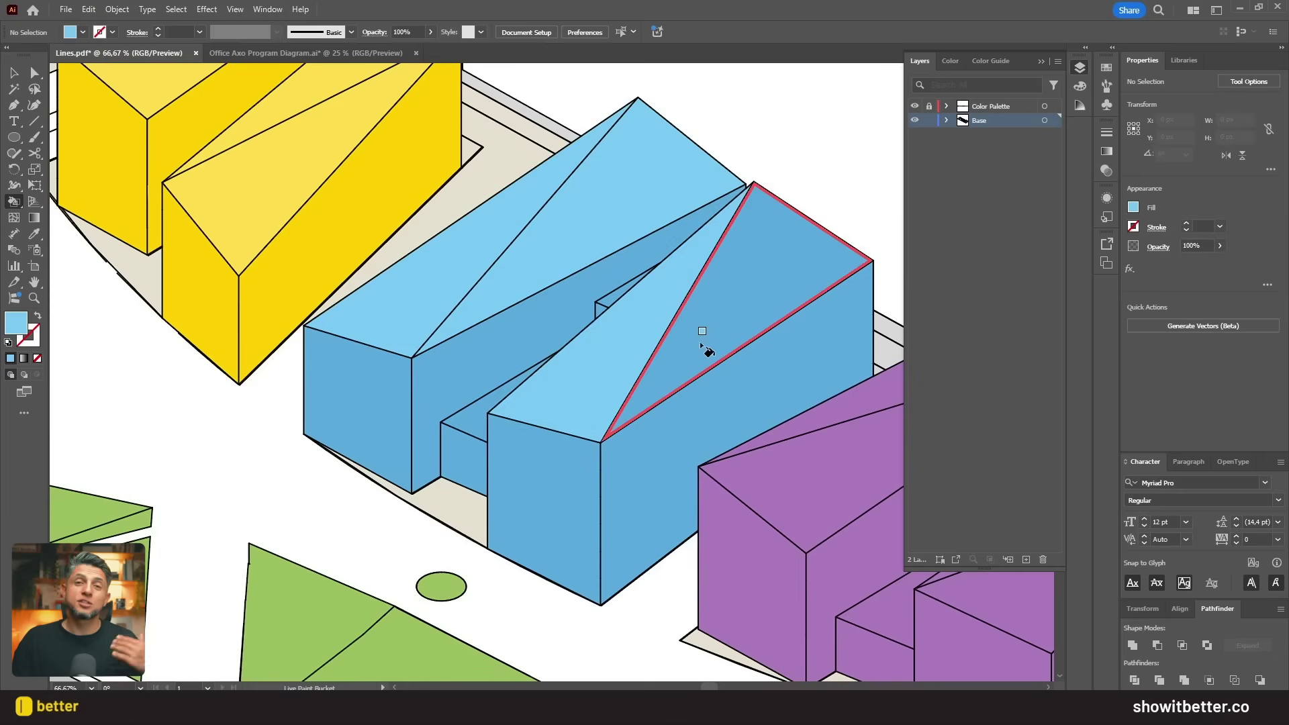
click(704, 341)
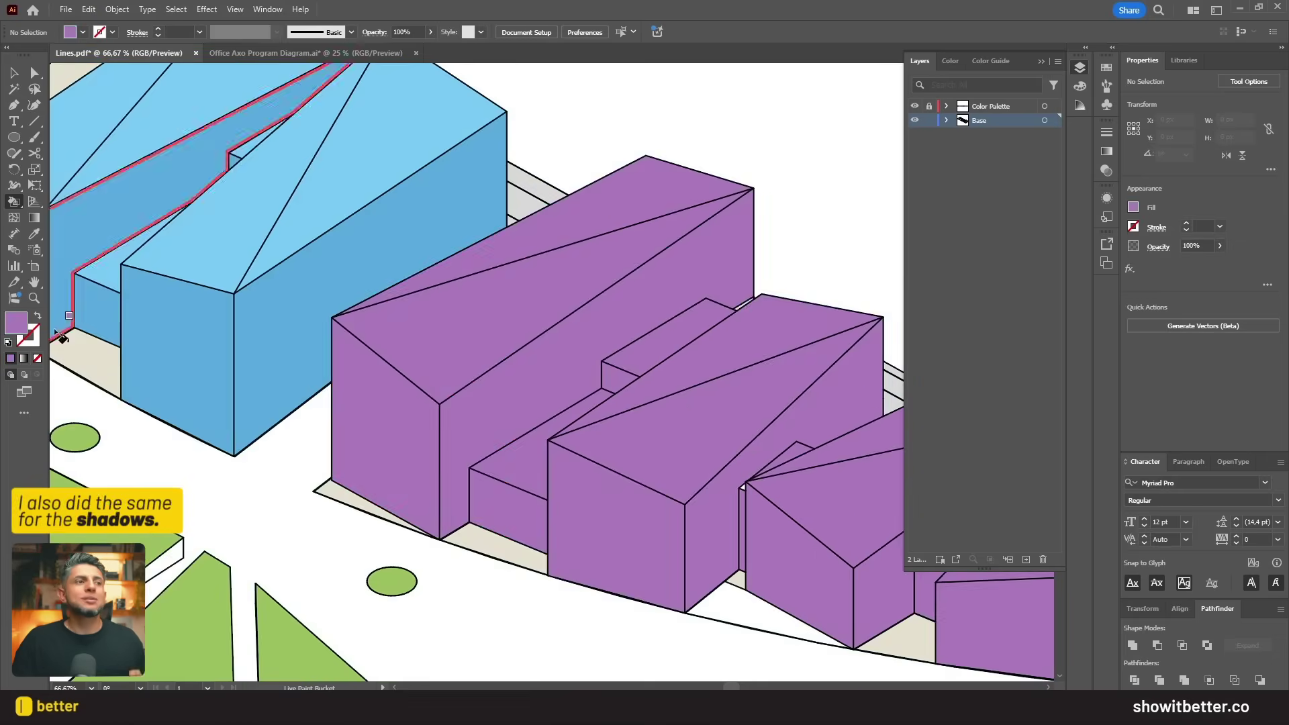
Step: Lighten the purple fill and repaint the roof faces of the purple buildings with it
double_click(16, 323)
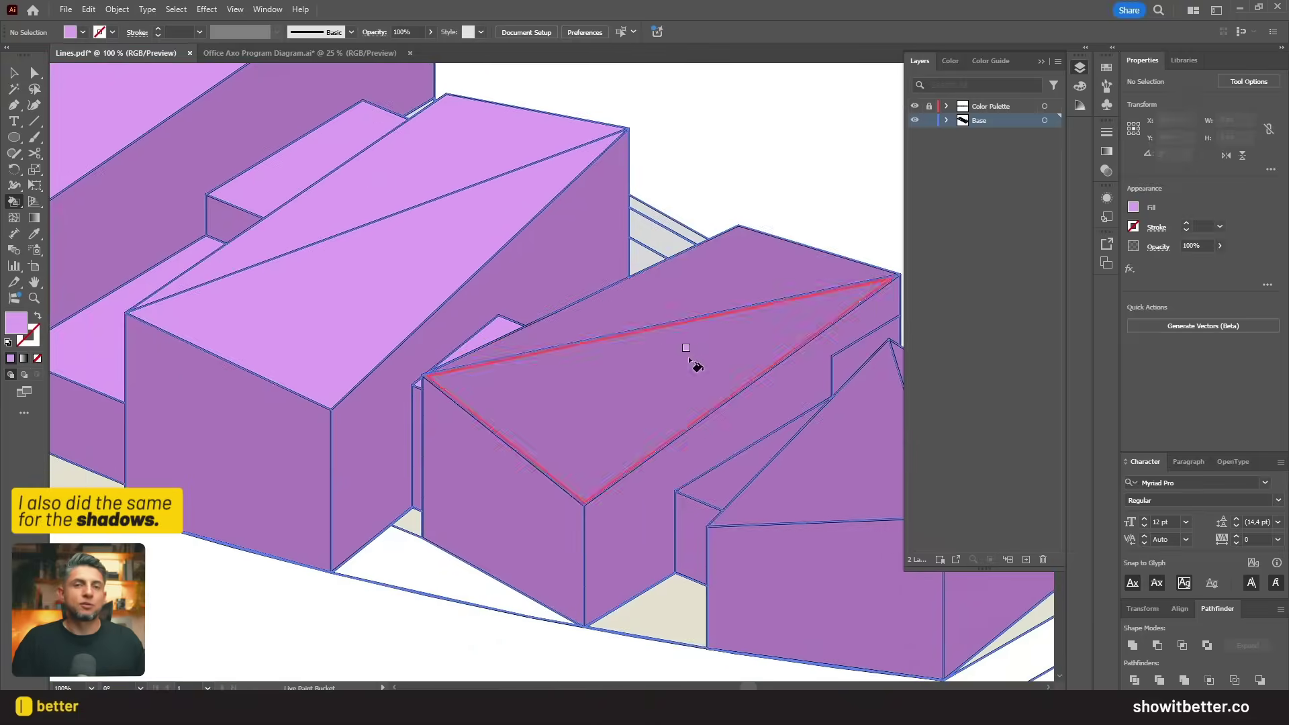
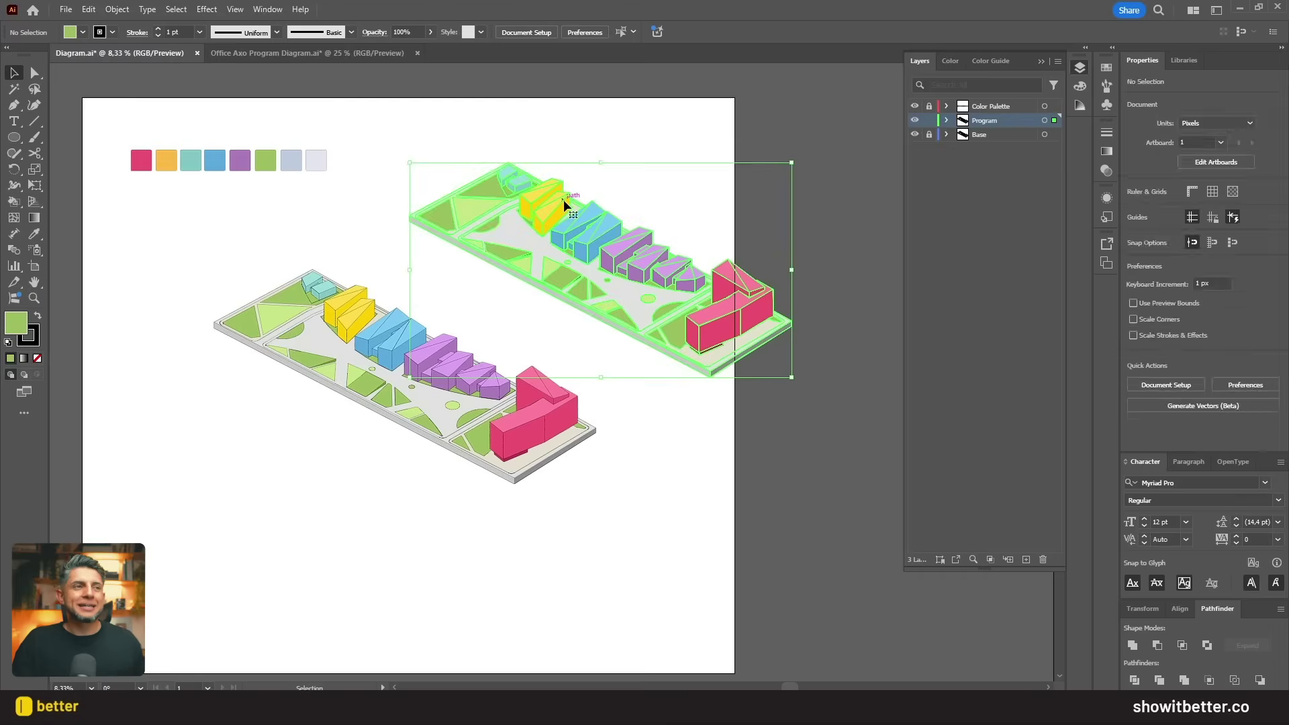
Step: Expand the diagram copy on the Program layer, including both Fill and Stroke
click(117, 9)
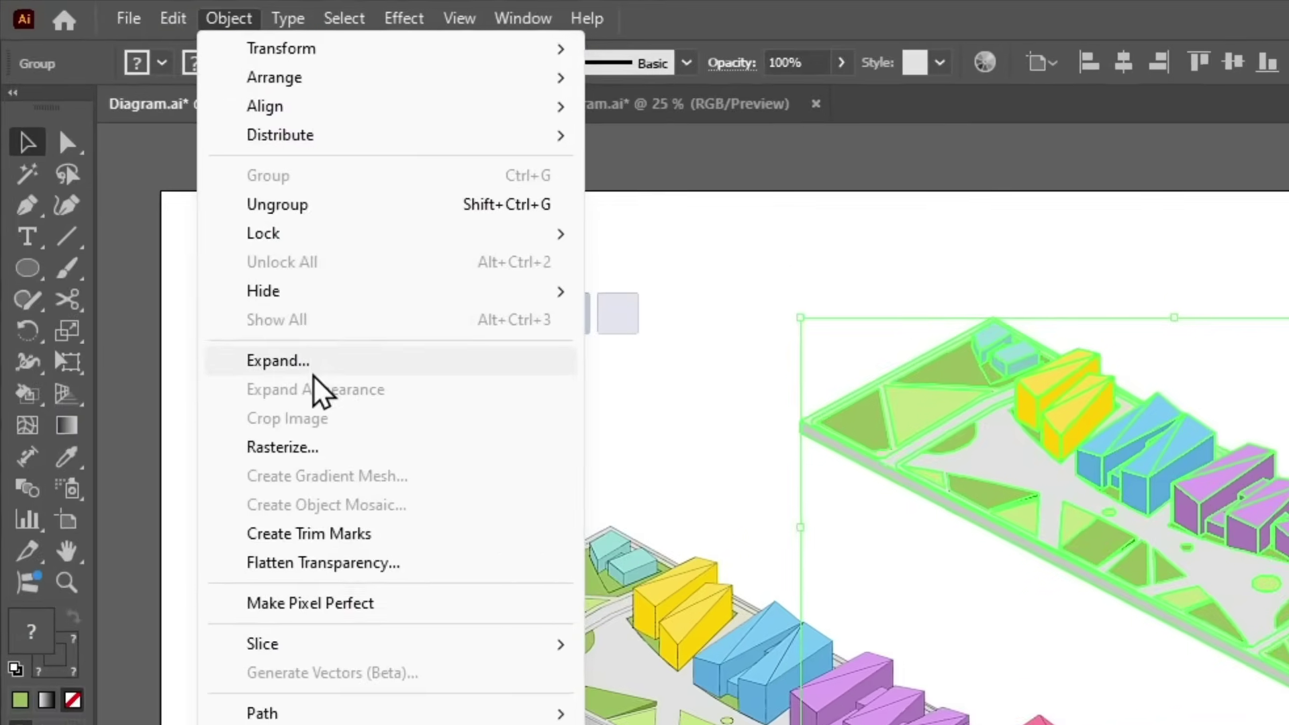
click(265, 309)
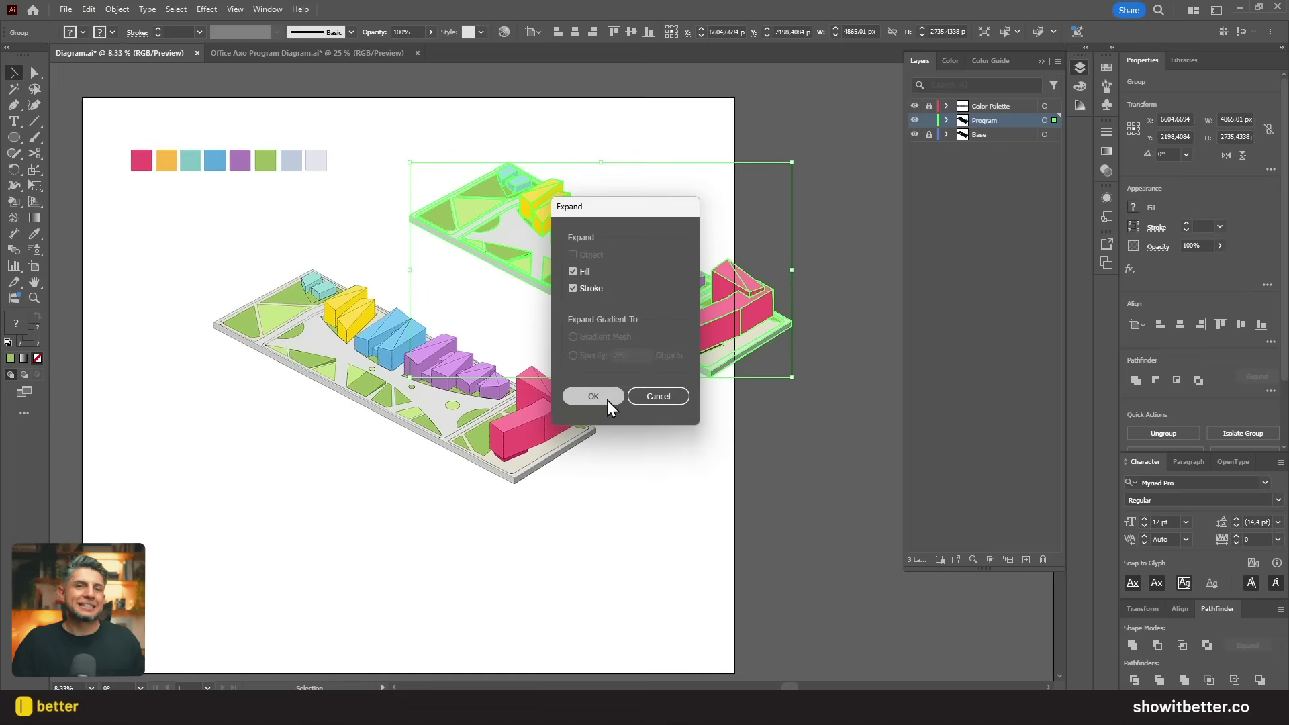
click(594, 397)
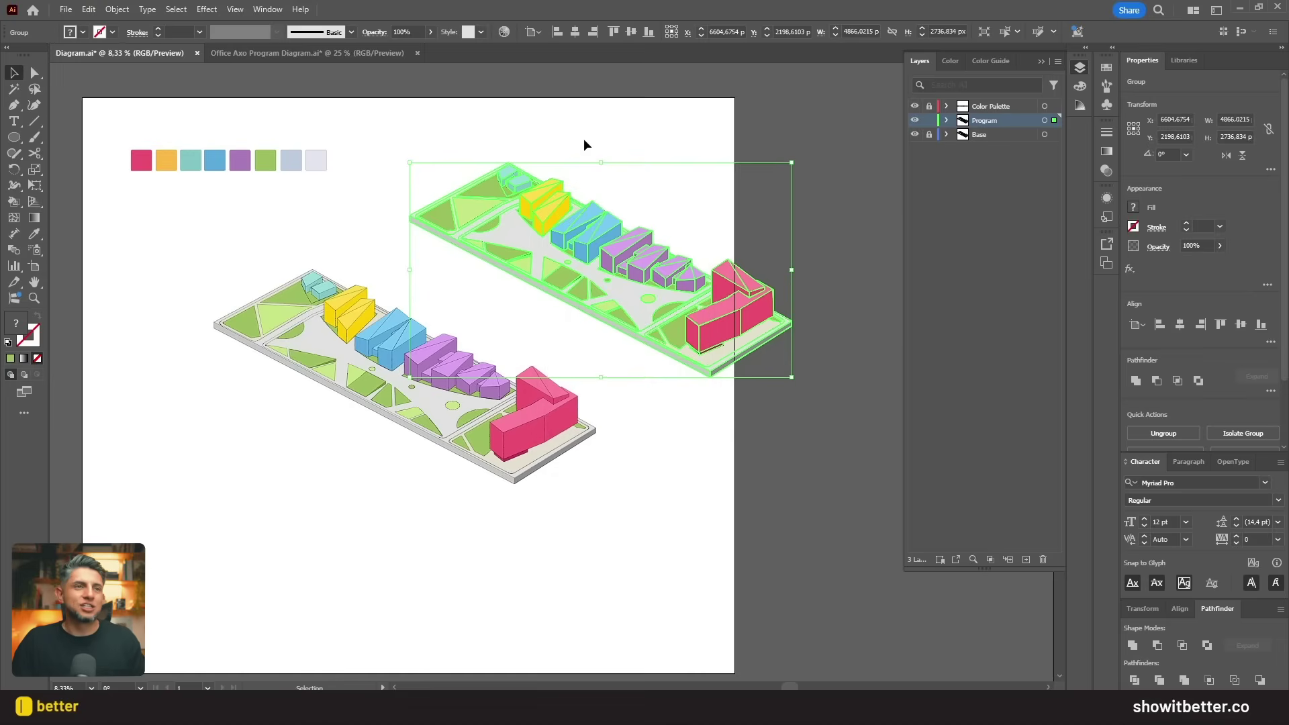
click(583, 144)
click(559, 208)
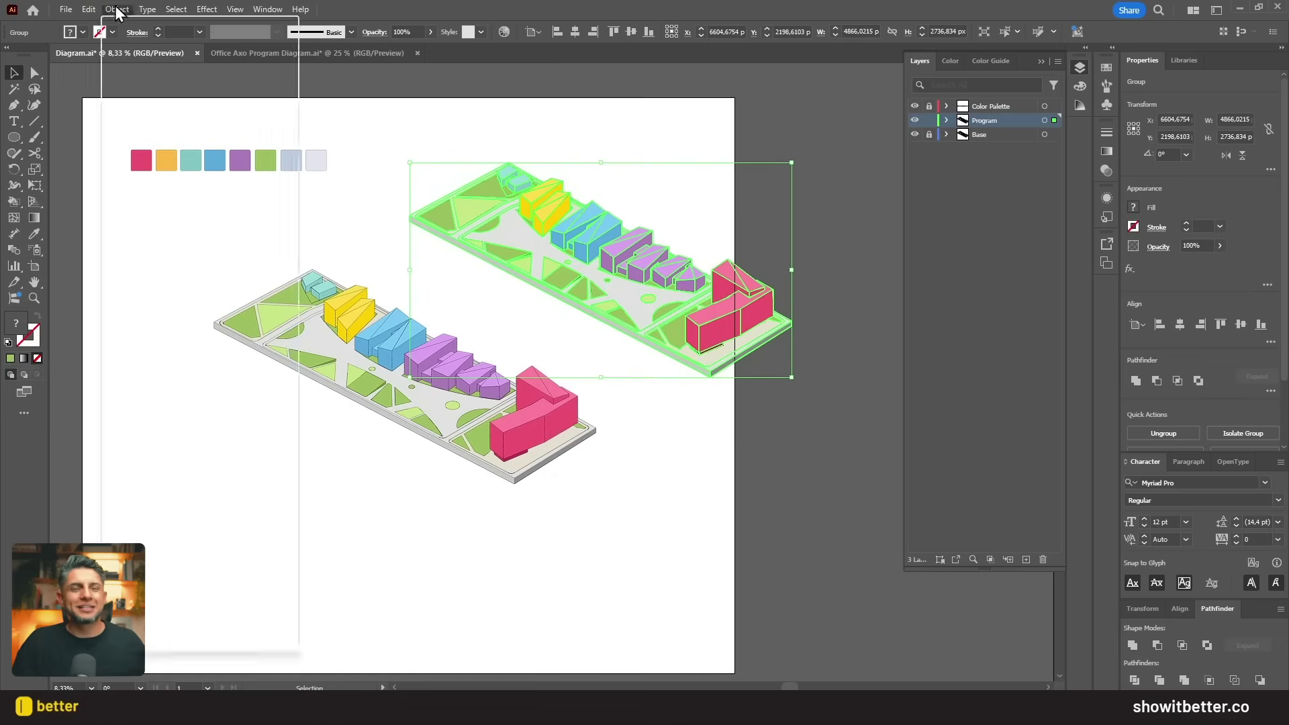
click(117, 9)
click(156, 190)
click(564, 144)
click(547, 208)
Step: Ungroup the expanded diagram copy and reselect it to check the separated parts
scroll(517, 116, up, 1)
right_click(489, 238)
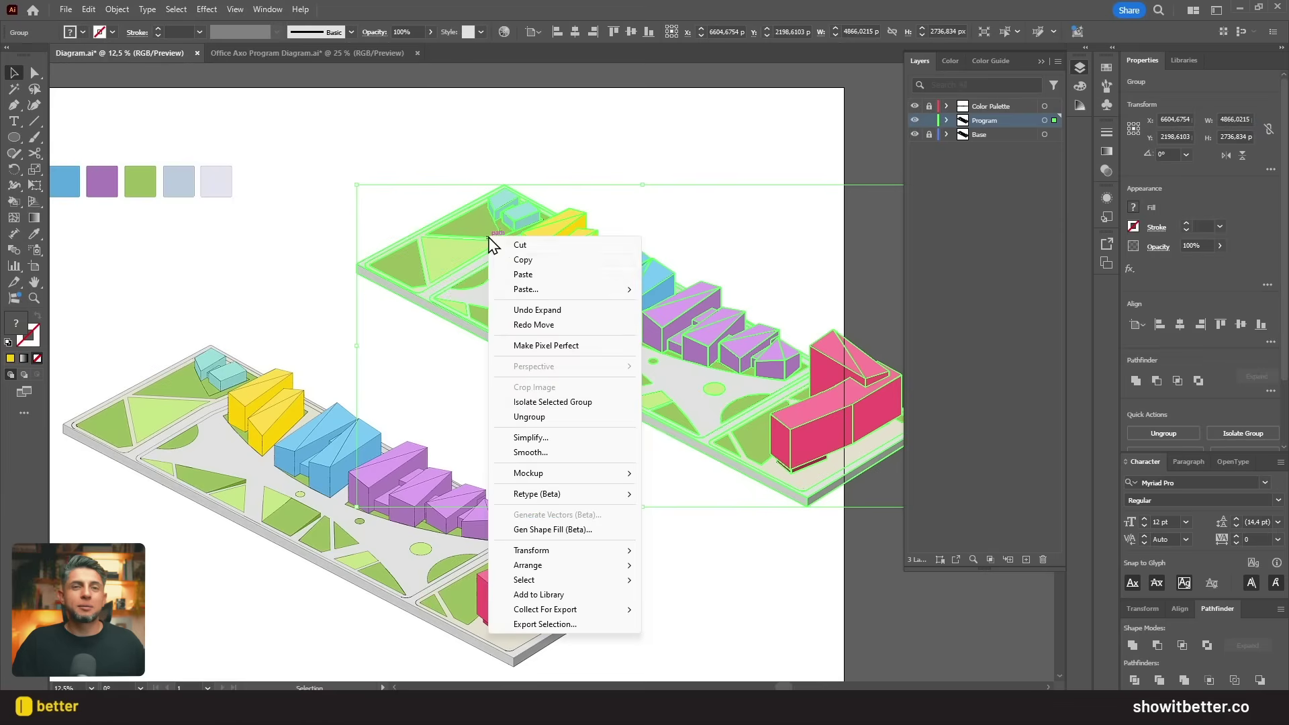
click(530, 416)
click(509, 136)
click(497, 210)
Step: Move the diagram copy sideways so that most of it lies beyond the artboard's right edge, and deselect it
scroll(497, 210, down, 2)
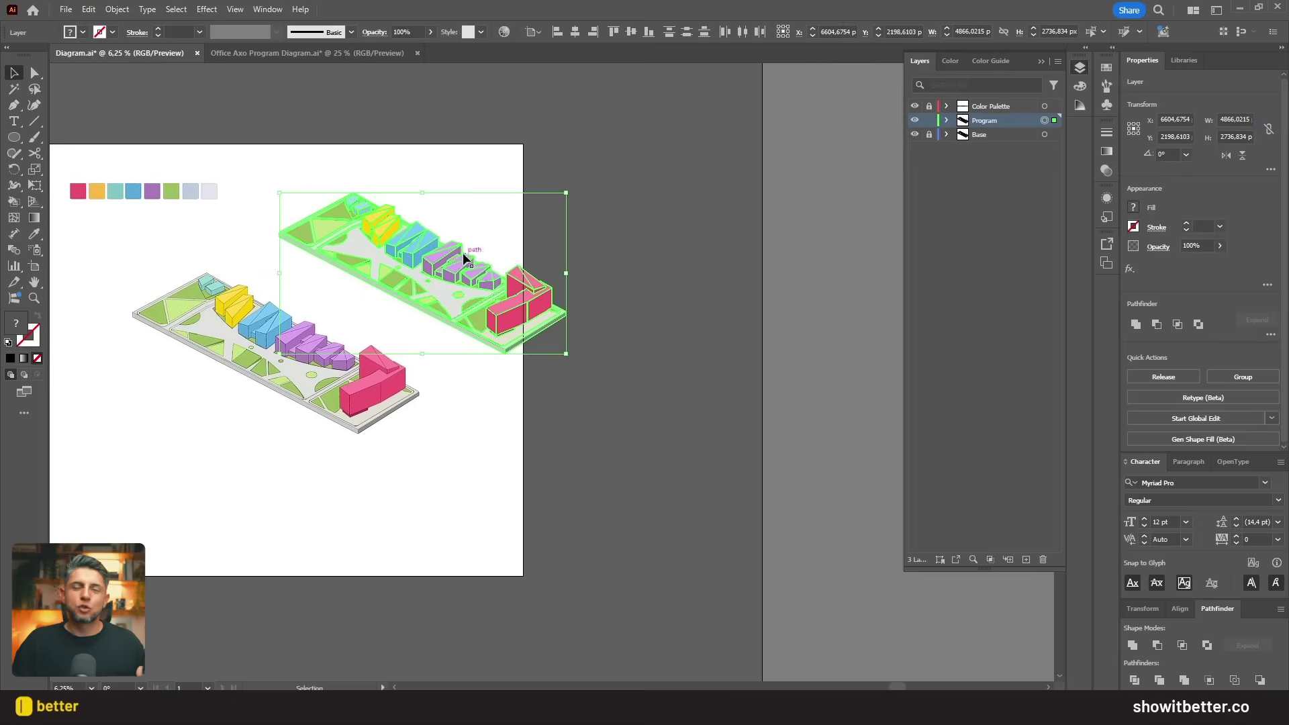
drag(464, 268, 612, 308)
drag(556, 269, 571, 200)
click(773, 137)
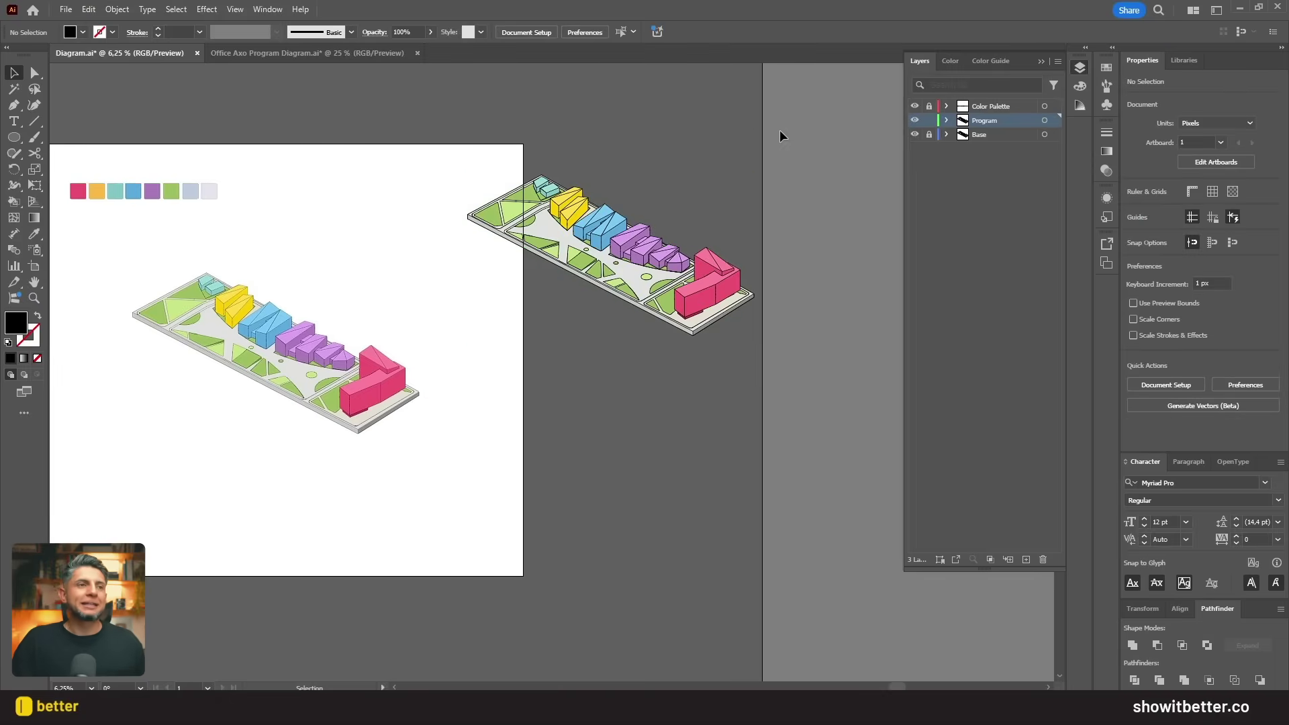
Step: Select the expanded black linework of the diagram copy and delete it so that only the coloured faces are left
drag(465, 368, 454, 369)
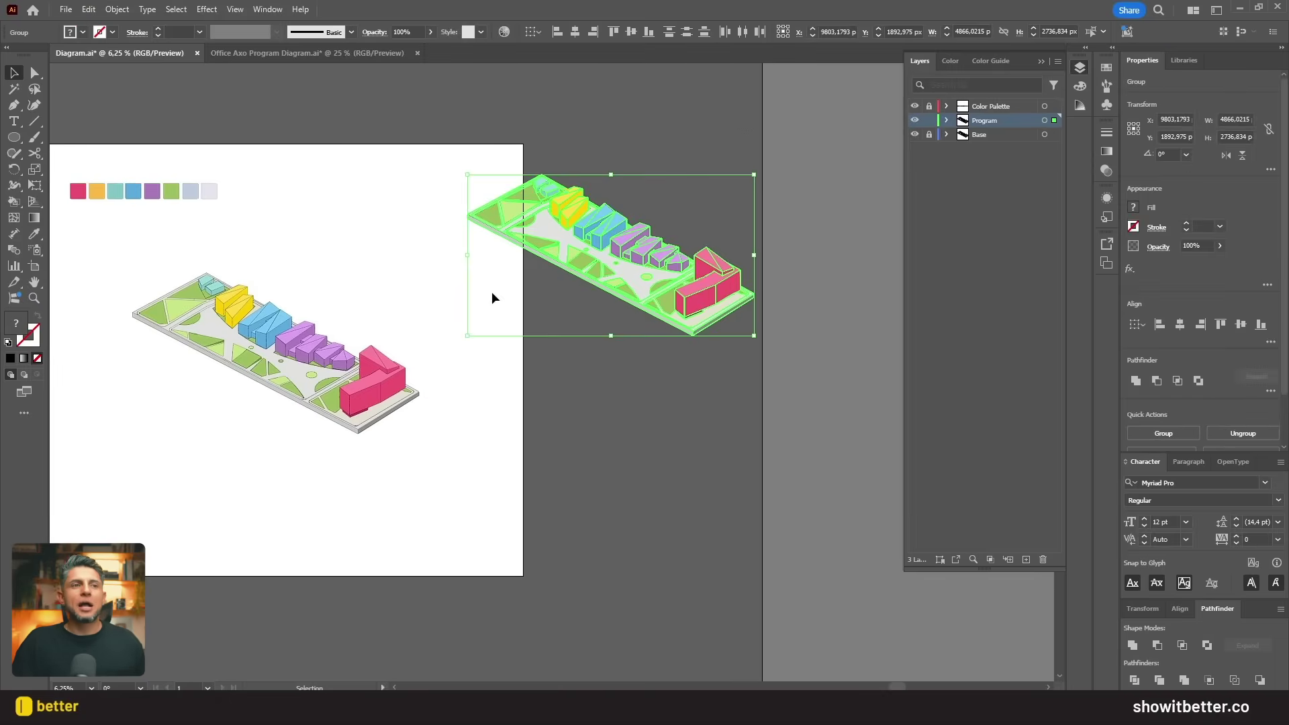
scroll(566, 216, up, 3)
scroll(541, 219, down, 3)
scroll(795, 207, up, 2)
drag(814, 210, 450, 226)
shift+click(529, 267)
scroll(453, 262, down, 1)
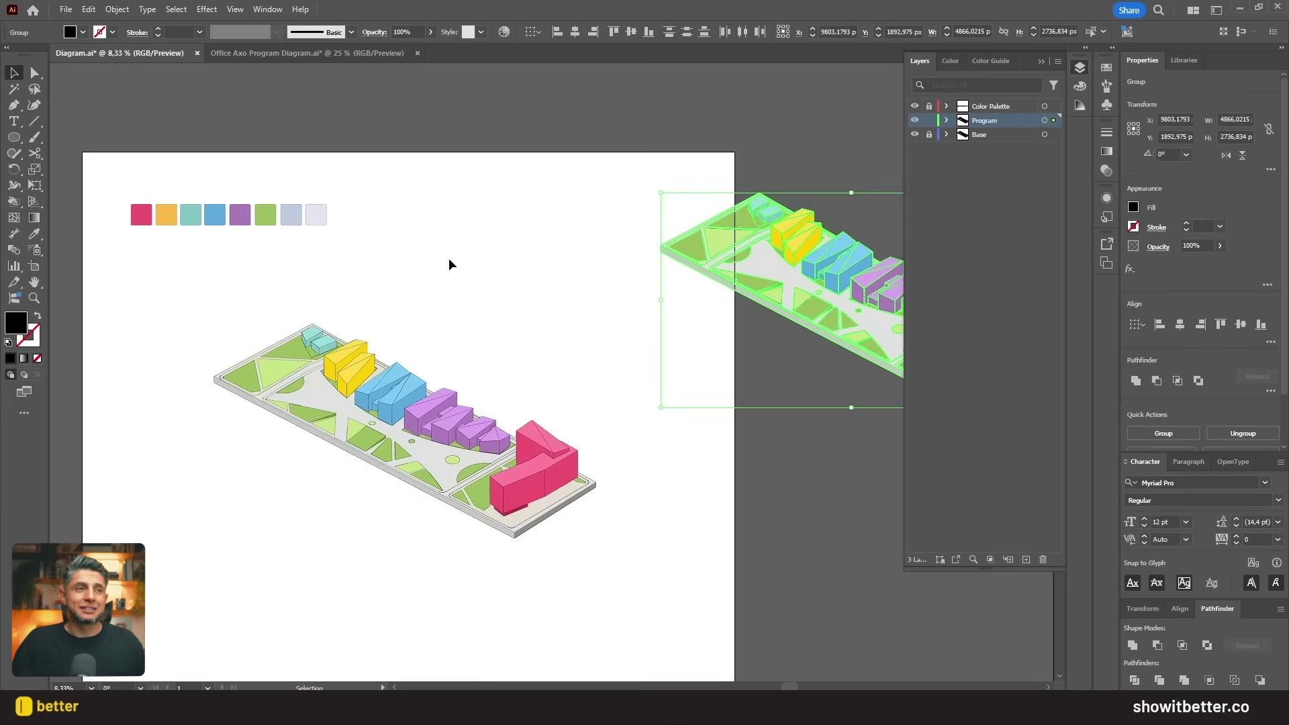
click(450, 260)
scroll(503, 265, right, 3)
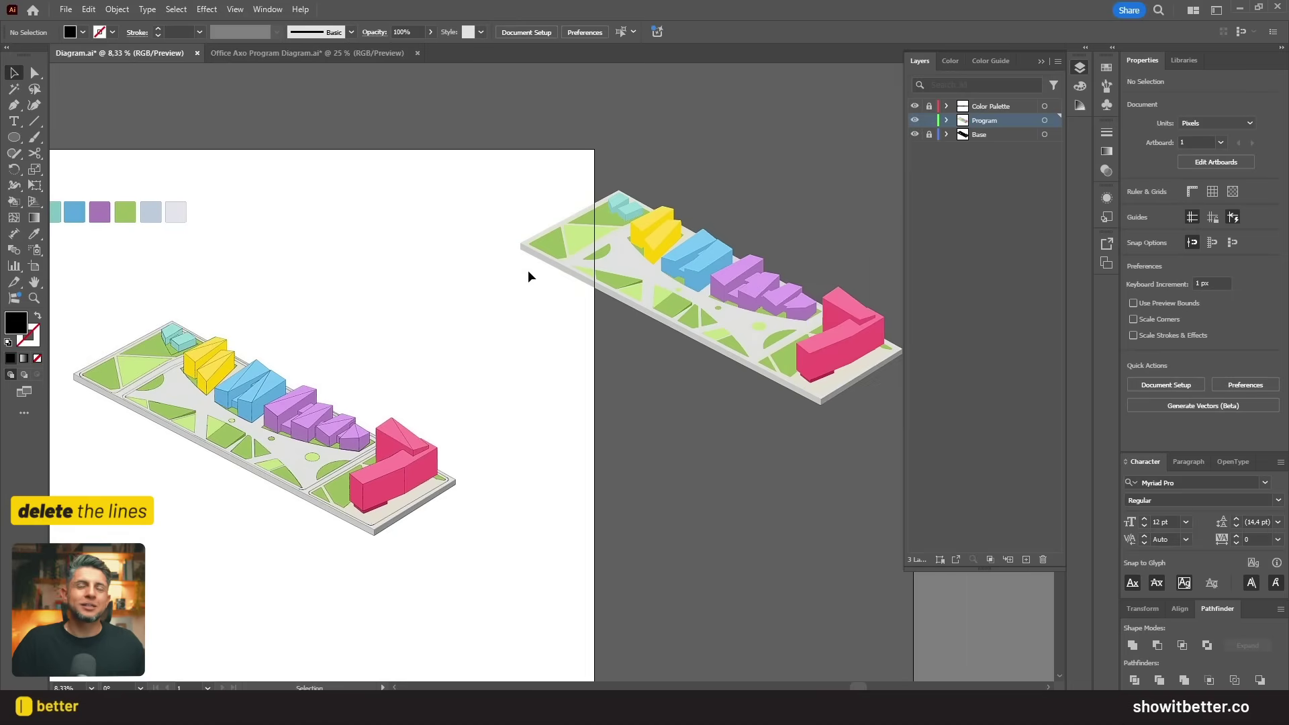
Step: Move the line-free diagram copy back onto the artboard, above and to the right of the original diagram
drag(478, 178, 834, 421)
drag(916, 413, 913, 412)
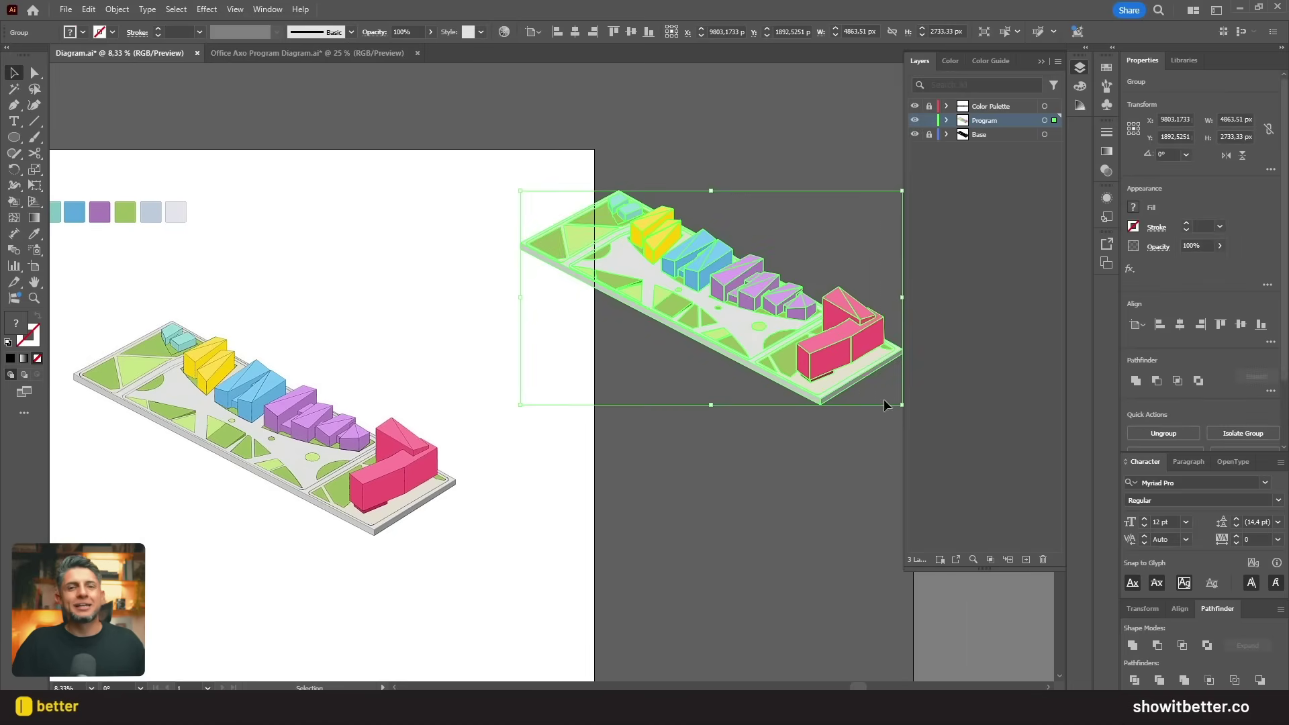
drag(844, 372, 534, 344)
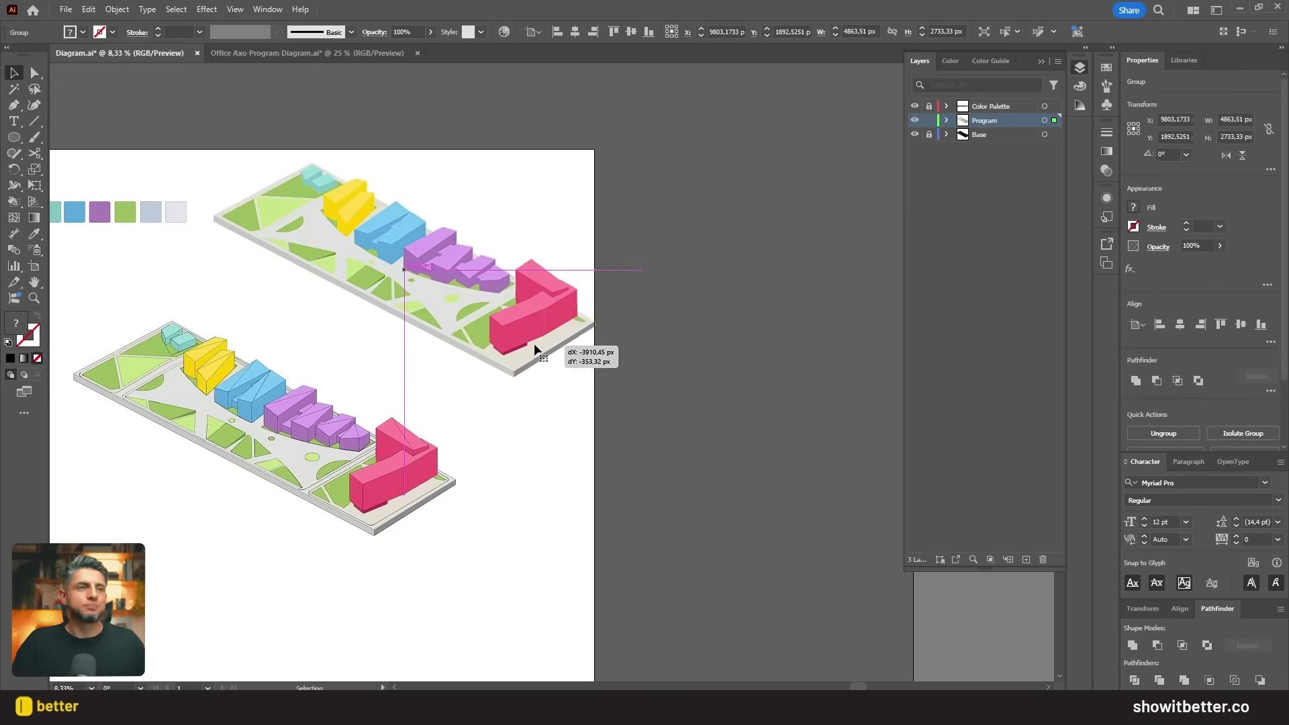
Step: Isolate the diagram copy's group, select all faces of the four purple buildings and move them up off the site
double_click(534, 344)
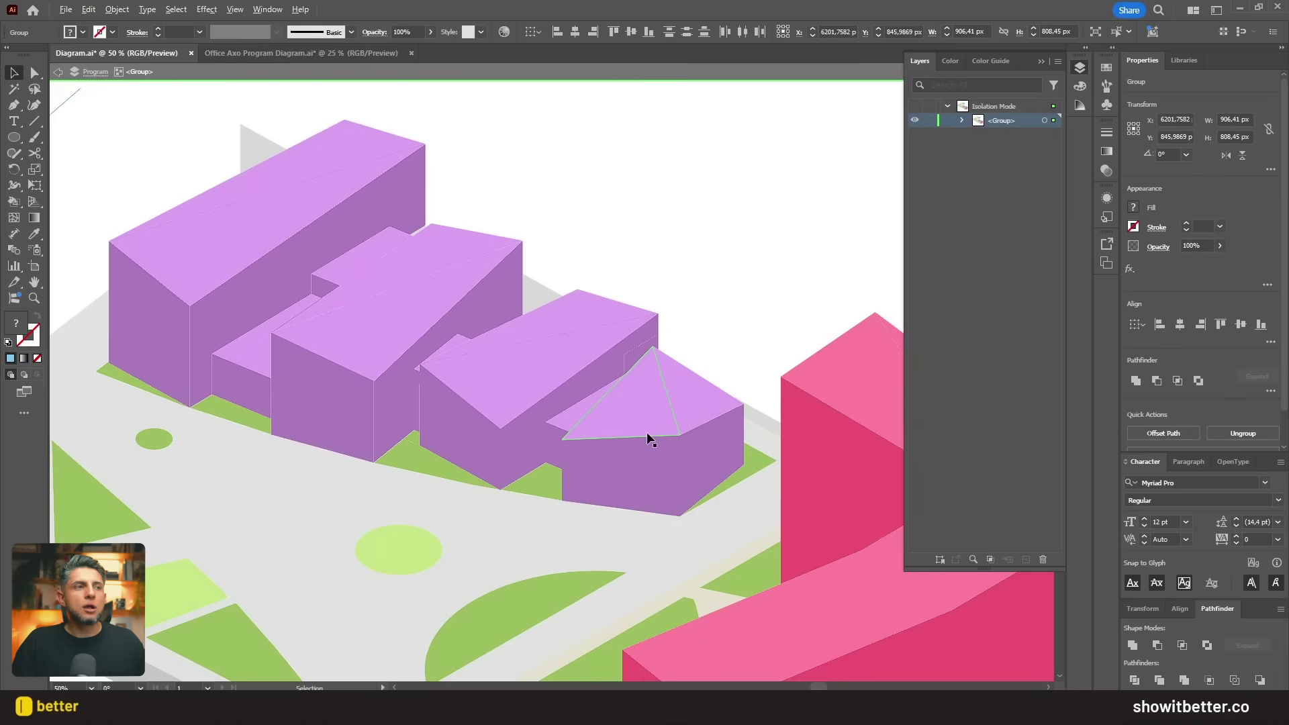
click(655, 460)
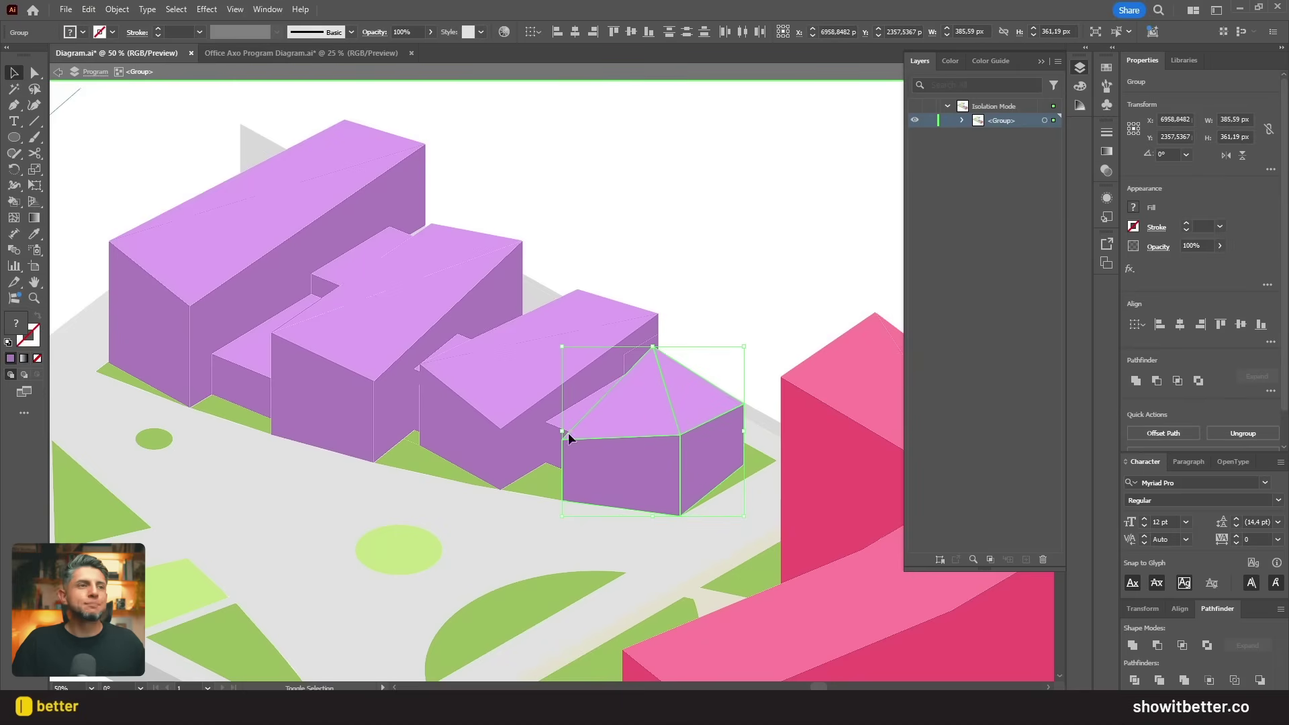
shift+click(521, 329)
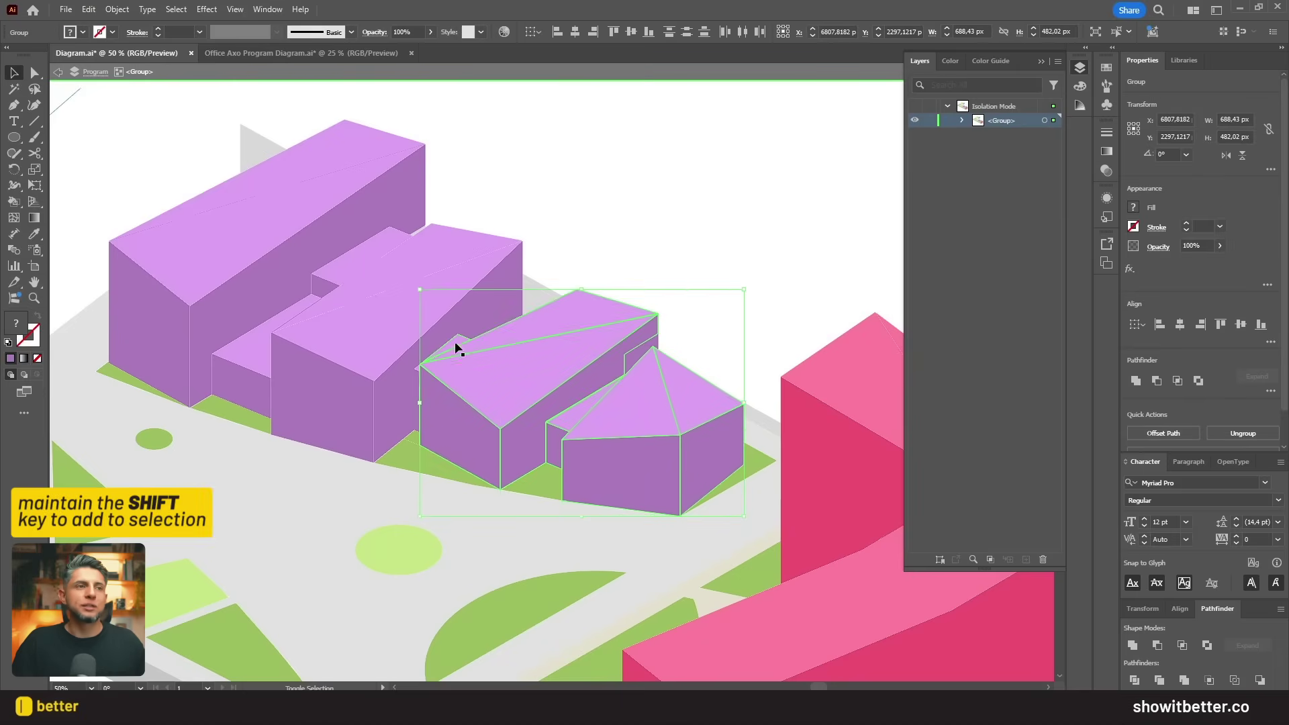
shift+click(418, 368)
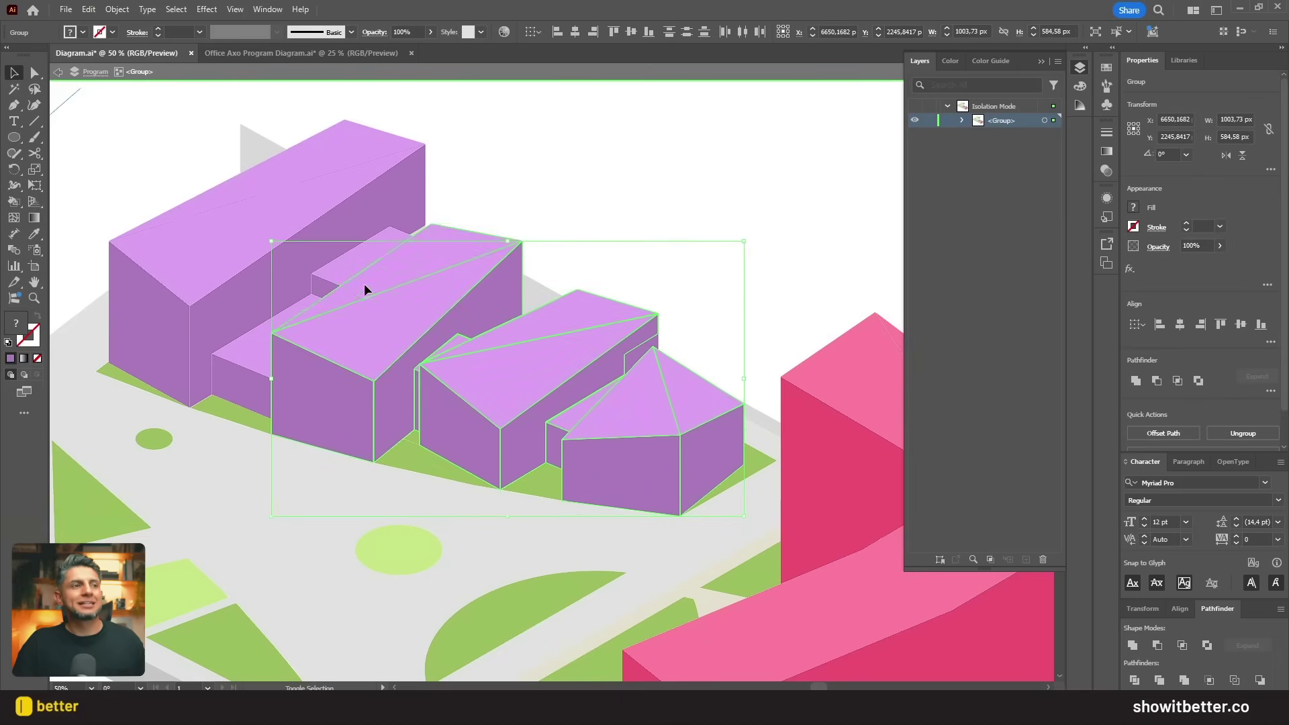
shift+click(289, 176)
scroll(587, 325, up, 1)
scroll(682, 421, down, 3)
scroll(682, 420, down, 2)
drag(636, 408, 725, 336)
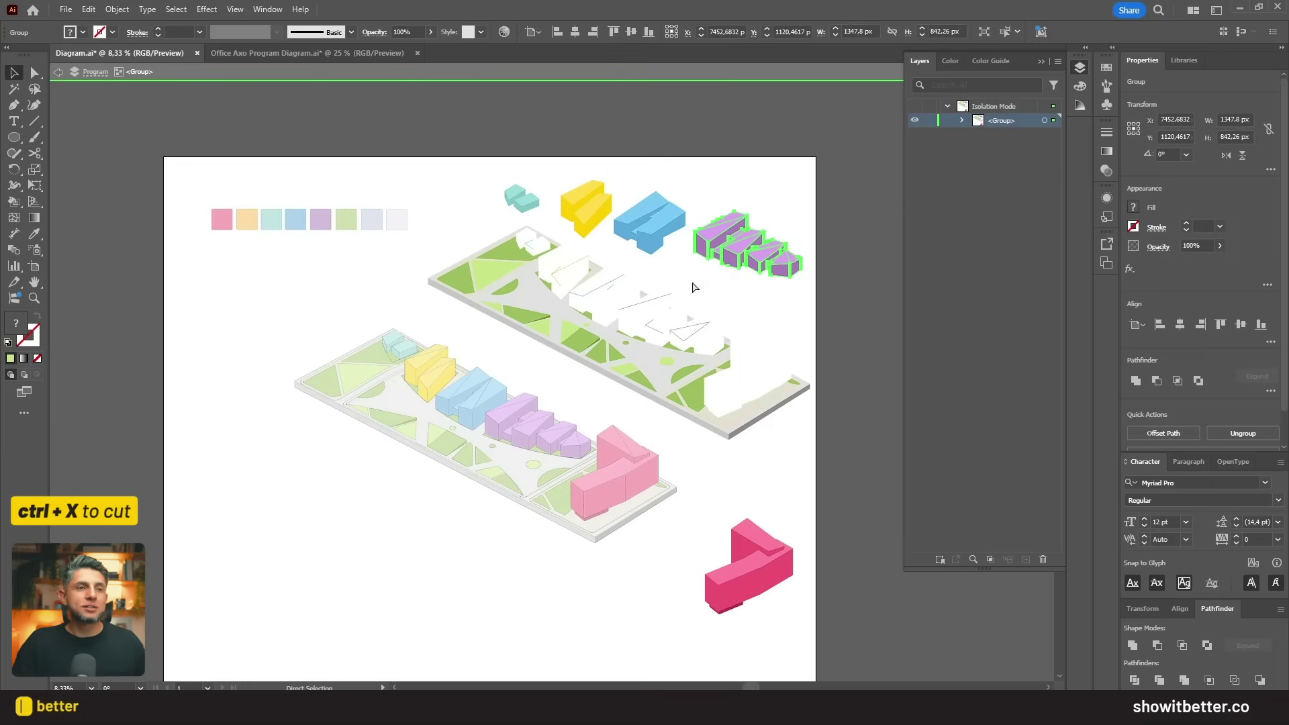
Step: Cut the purple buildings from the group and paste them in place on a new Offices layer, outlined with a 1 pt black stroke
key(ctrl+x)
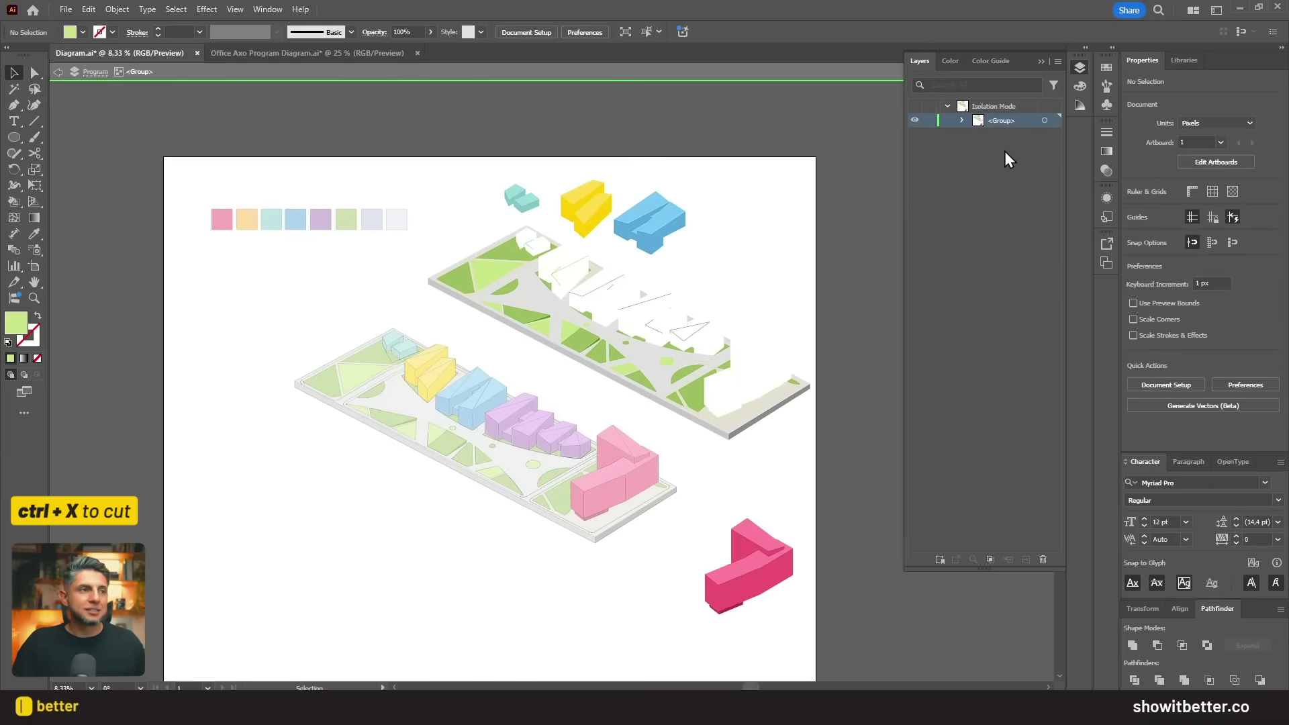
key(Escape)
key(ctrl+f)
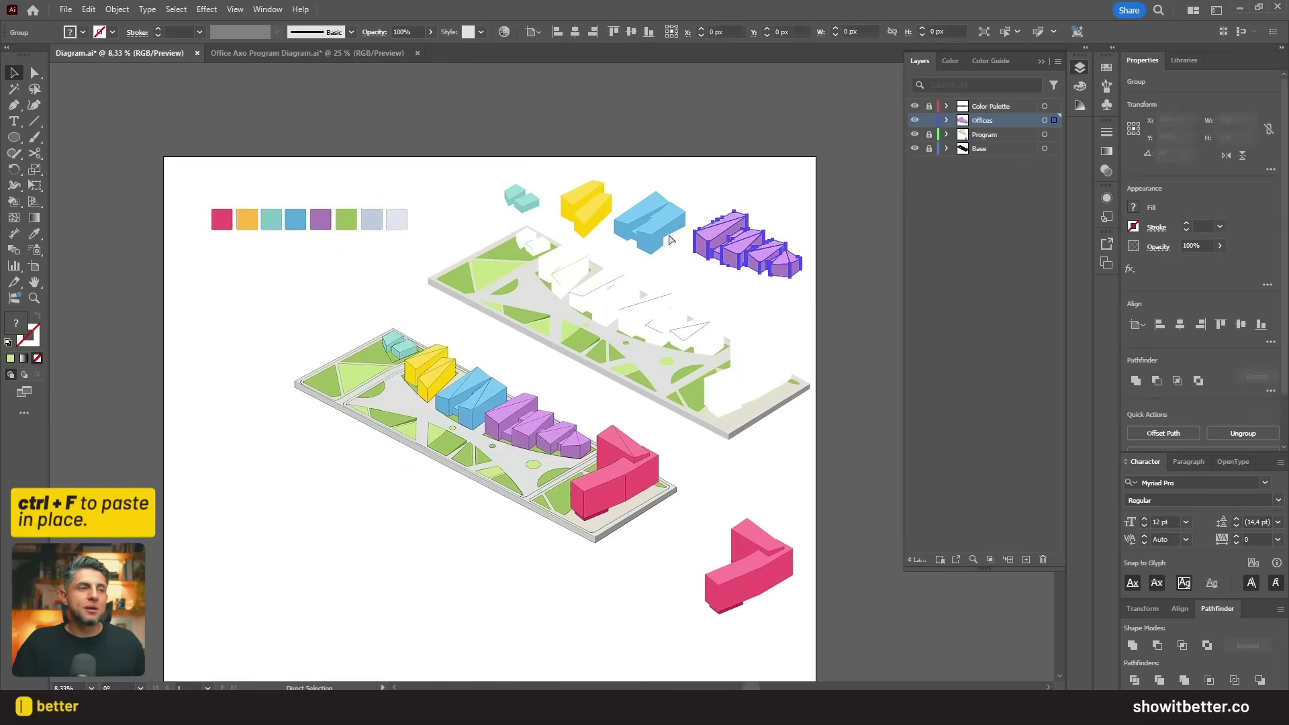
click(778, 175)
scroll(778, 180, up, 2)
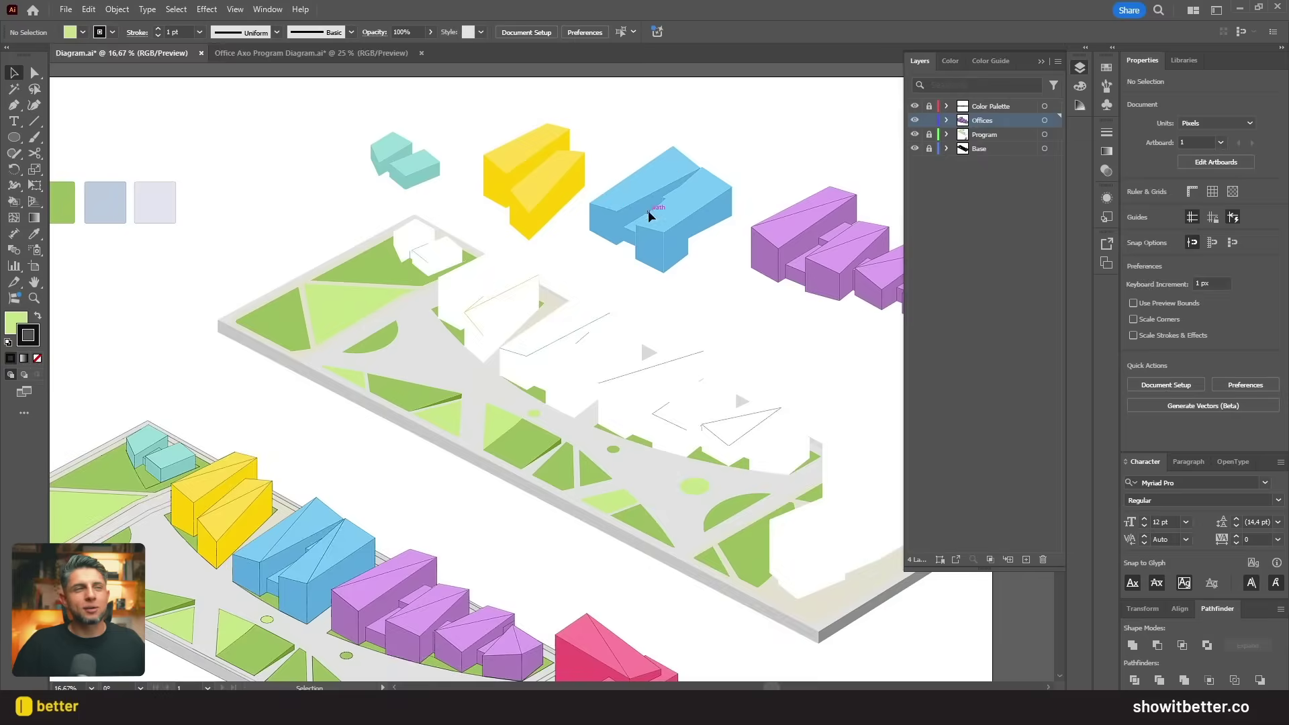
Step: Add three new layers above Offices and name them Educational, Institutional and Housing
scroll(574, 161, up, 1)
drag(804, 99, 574, 343)
text(Educational)
key(Return)
click(1027, 560)
double_click(983, 119)
text(Institutional)
click(1026, 559)
double_click(982, 120)
text(Housing)
Step: Transfer the blue buildings from the group to the Educational layer with a 1 pt stroke and move them close to the purple ones
drag(816, 92, 574, 355)
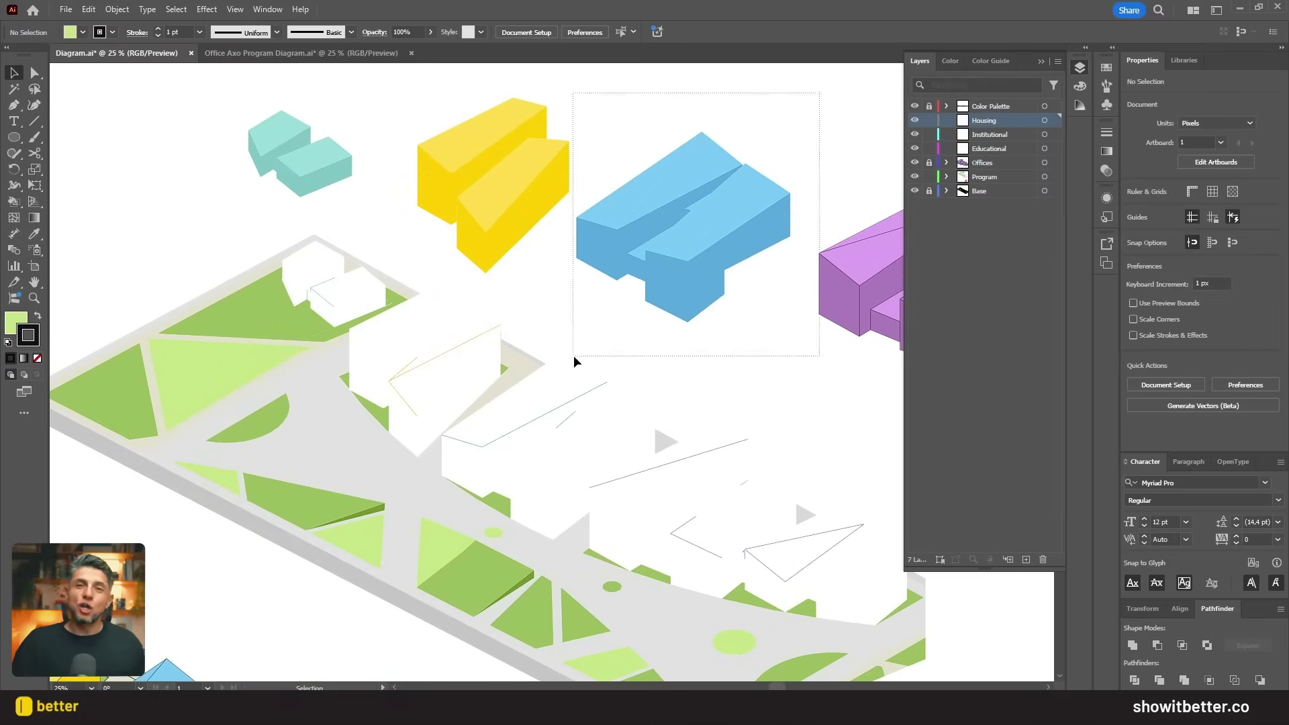
double_click(692, 237)
drag(806, 109, 574, 380)
key(ctrl+x)
key(Escape)
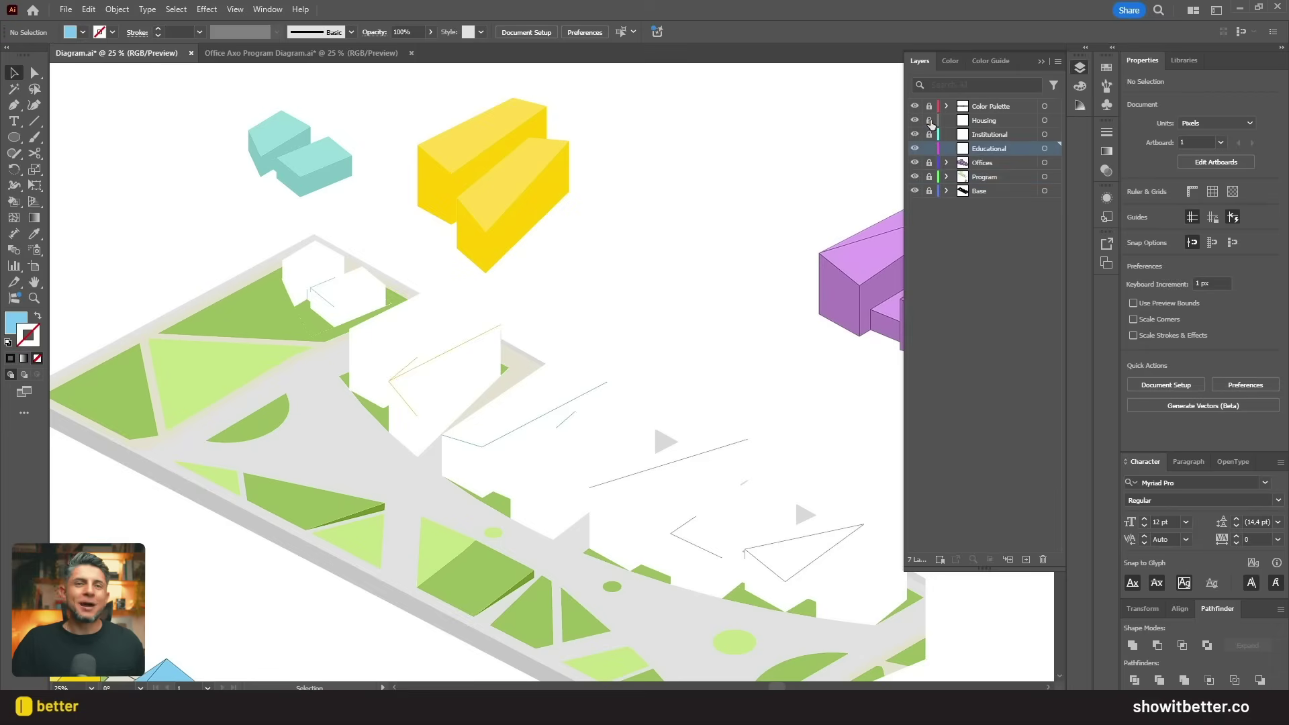
key(ctrl+f)
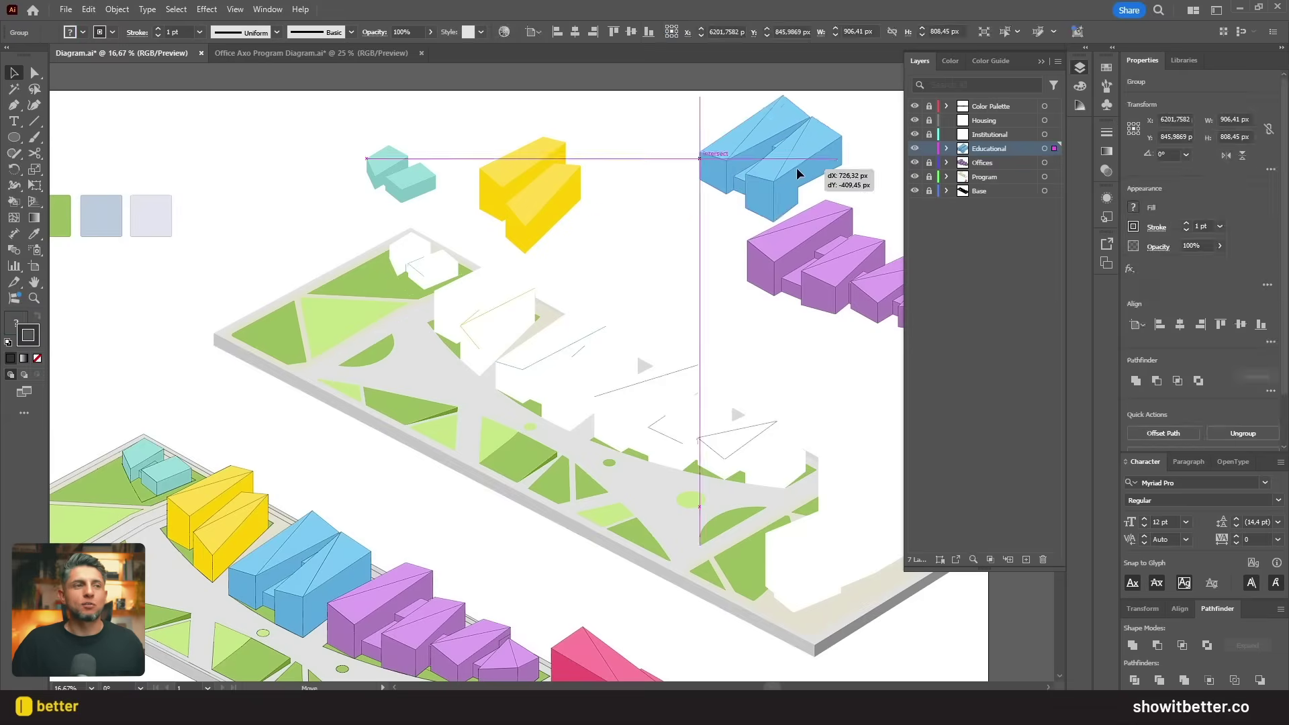
drag(800, 168, 805, 202)
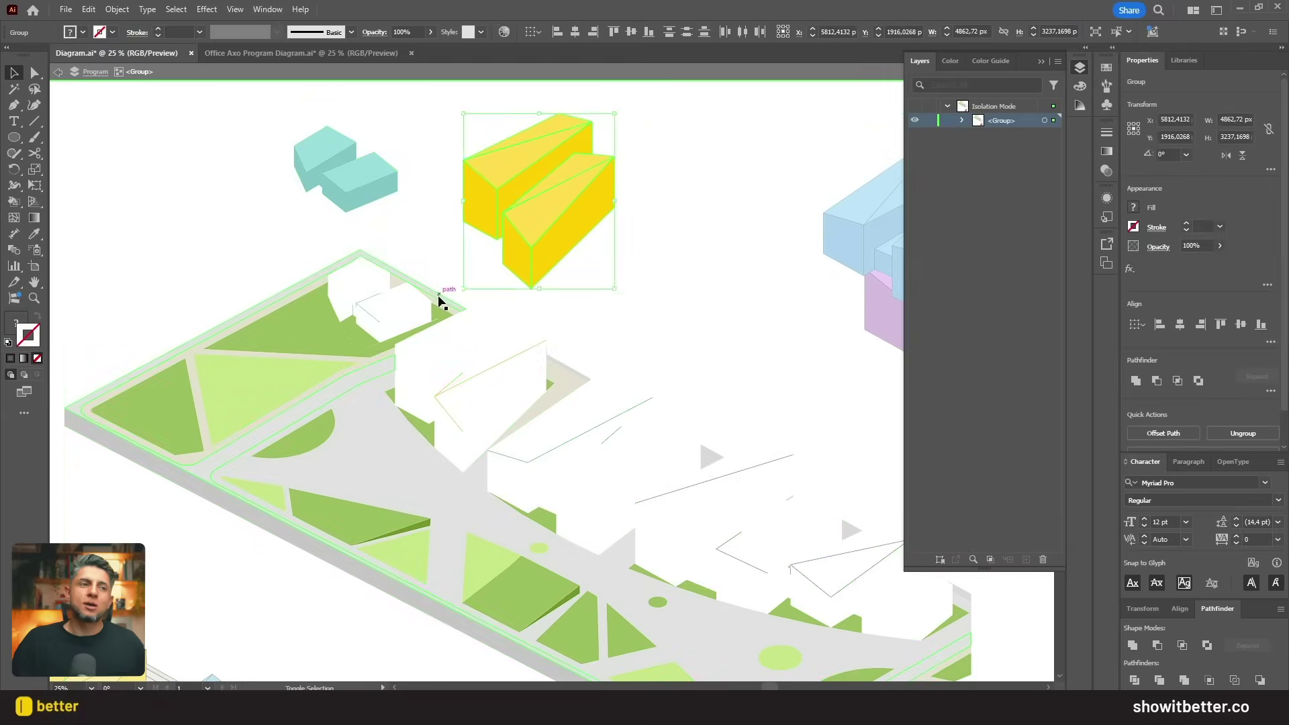
Step: Transfer the yellow buildings from the group to the Institutional layer with a 1 pt stroke and move them beside the blue ones
drag(586, 290, 502, 226)
drag(457, 116, 456, 115)
key(ctrl+x)
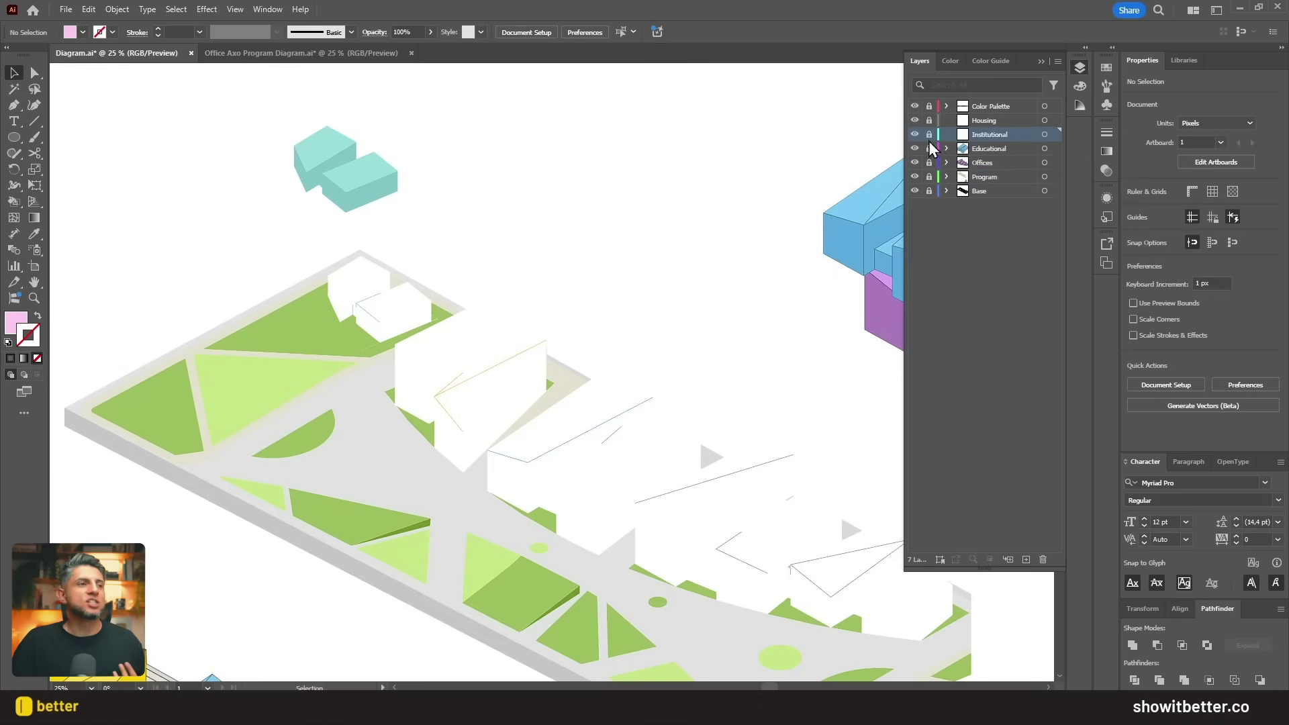
click(930, 134)
key(ctrl+shift+v)
drag(607, 215, 775, 215)
double_click(34, 342)
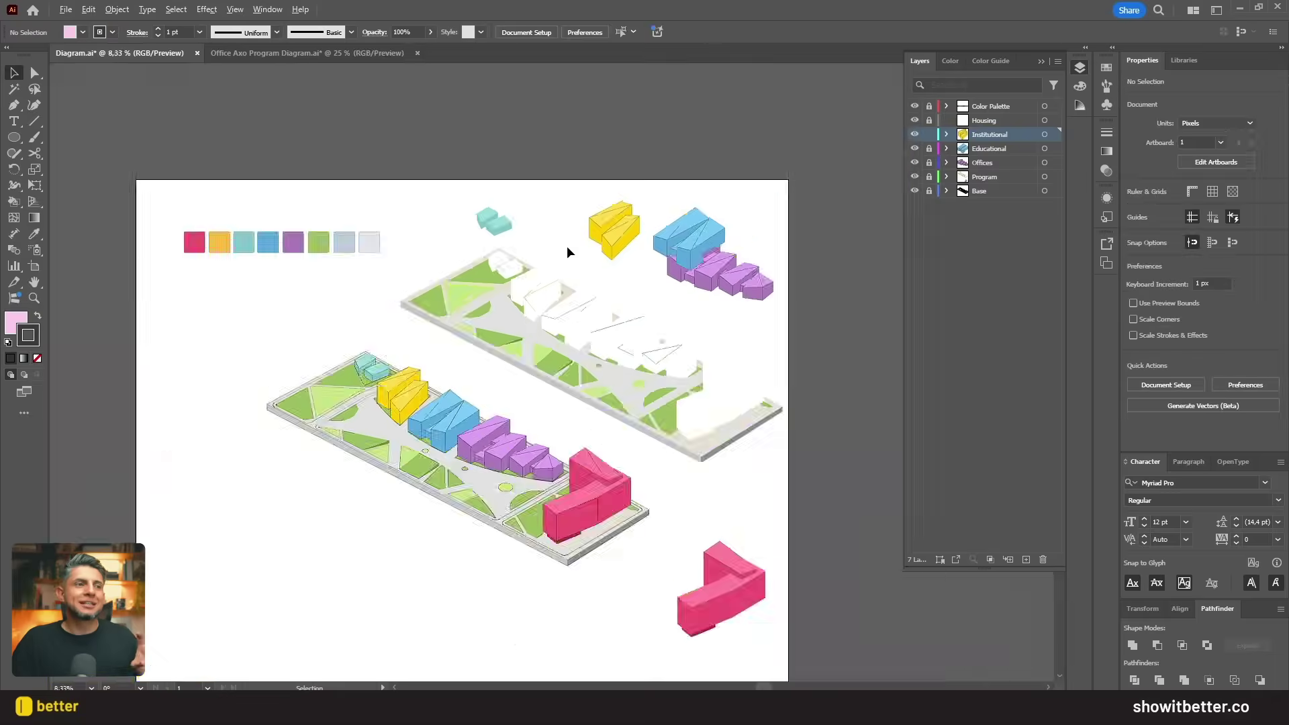
Step: Cut the separated pink building from the group, paste it in place on the Housing layer and ungroup it
scroll(541, 231, up, 4)
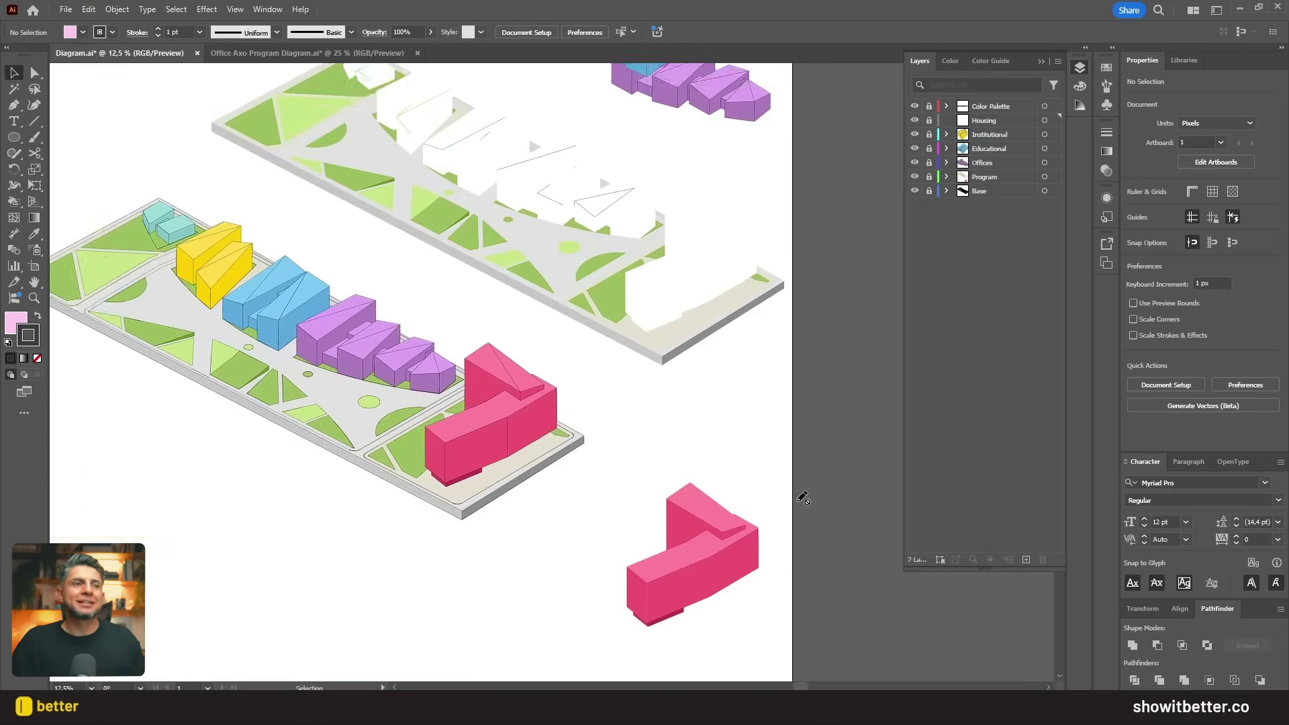
double_click(646, 510)
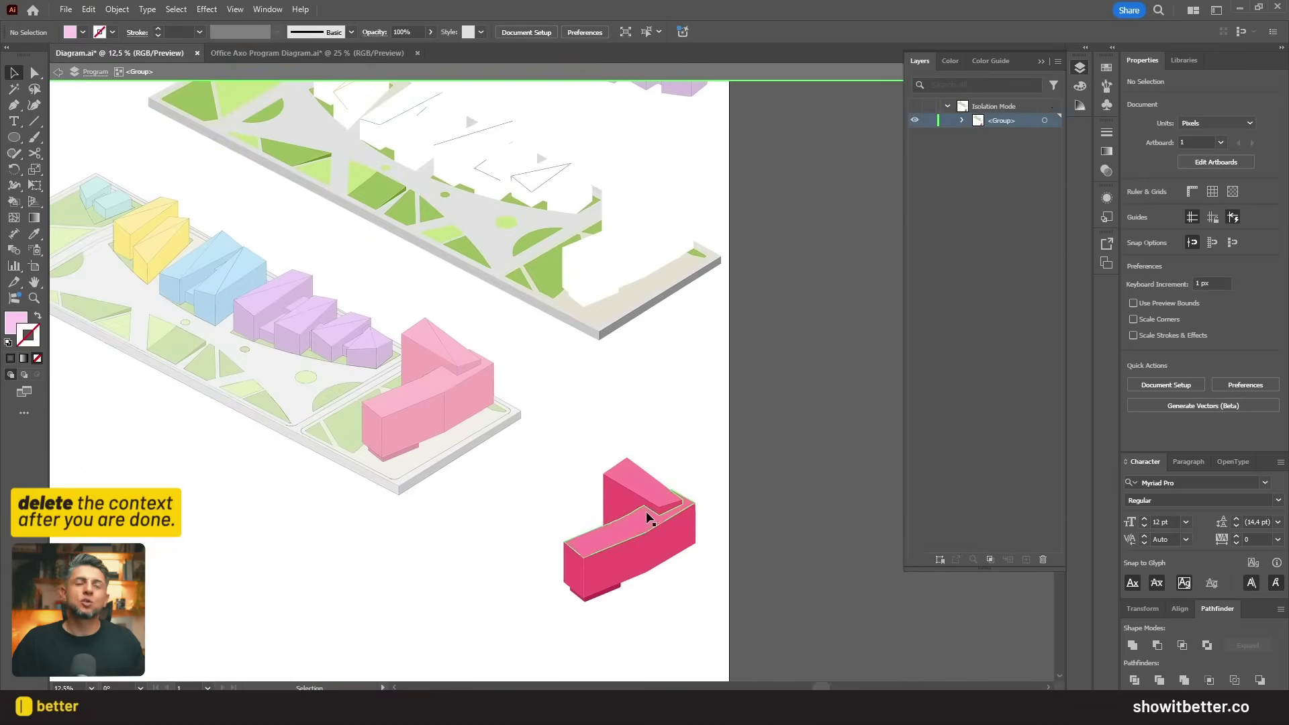
key(Escape)
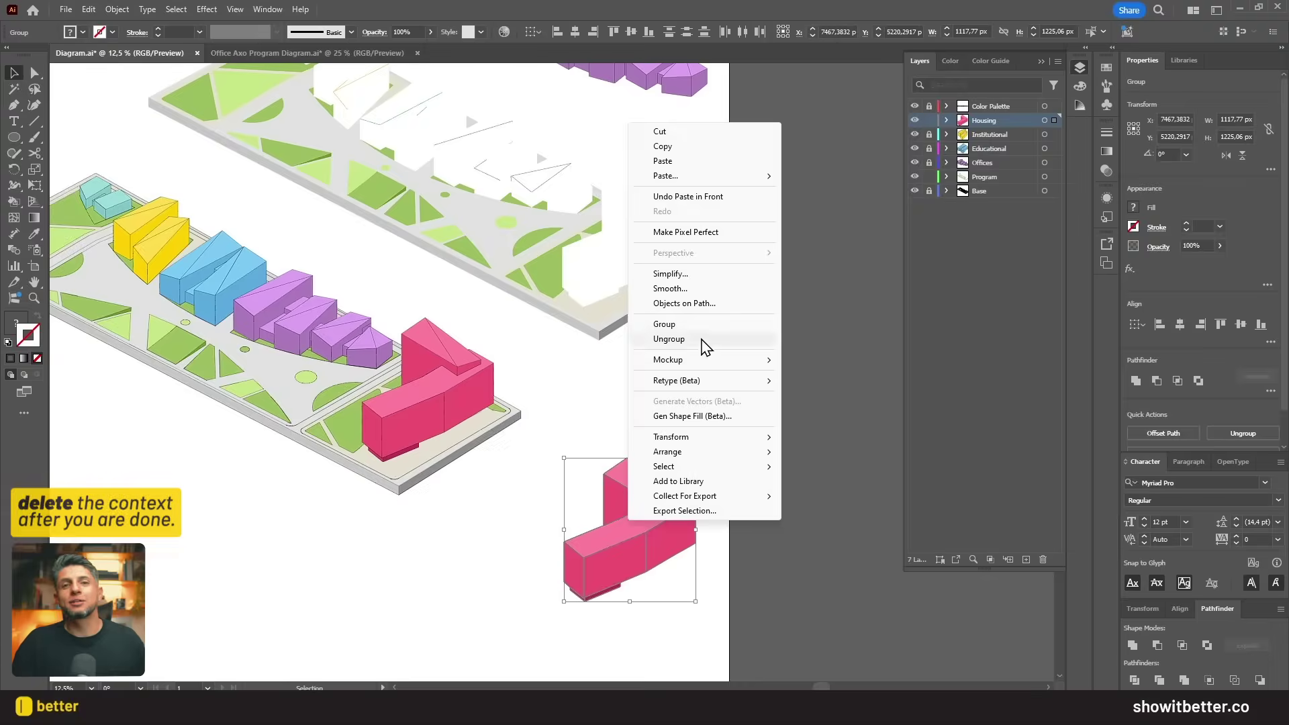
click(696, 339)
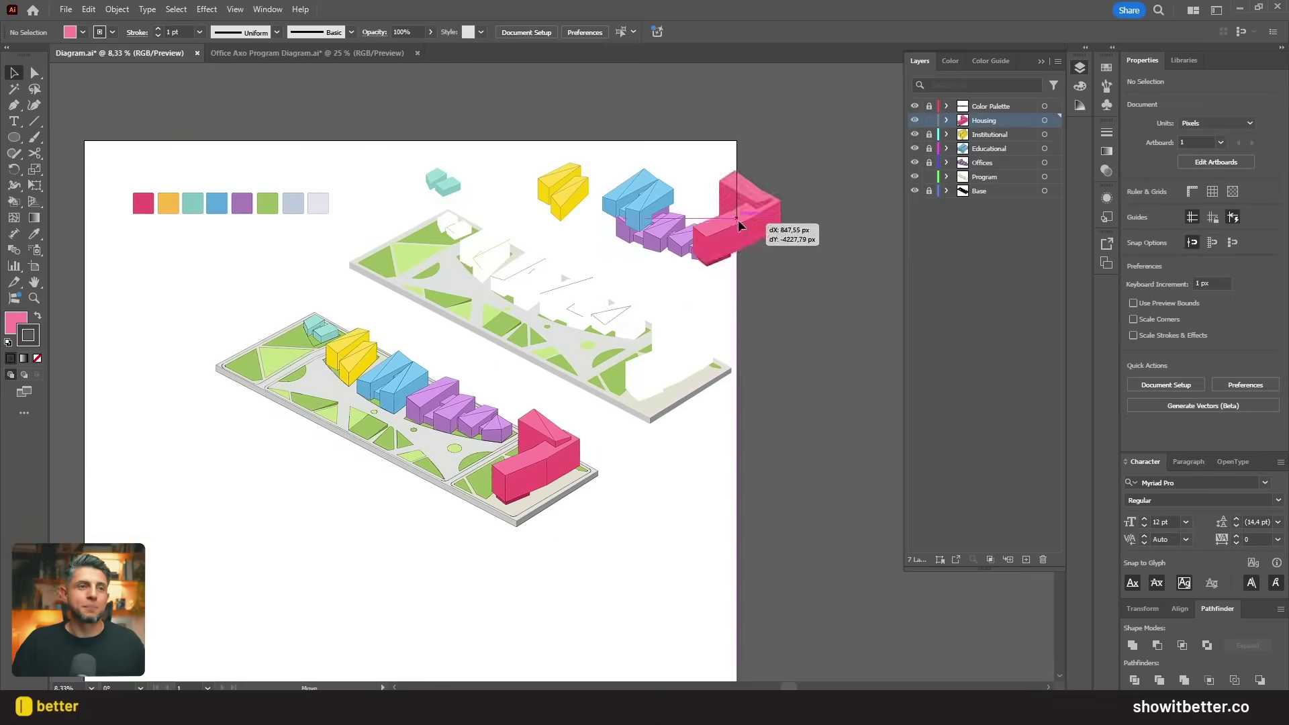
Step: Arrange the five separated program buildings in a row below the main diagram and align their bottom edges
drag(738, 220, 568, 503)
drag(524, 256, 488, 517)
drag(487, 262, 410, 502)
drag(396, 553, 753, 486)
click(1260, 324)
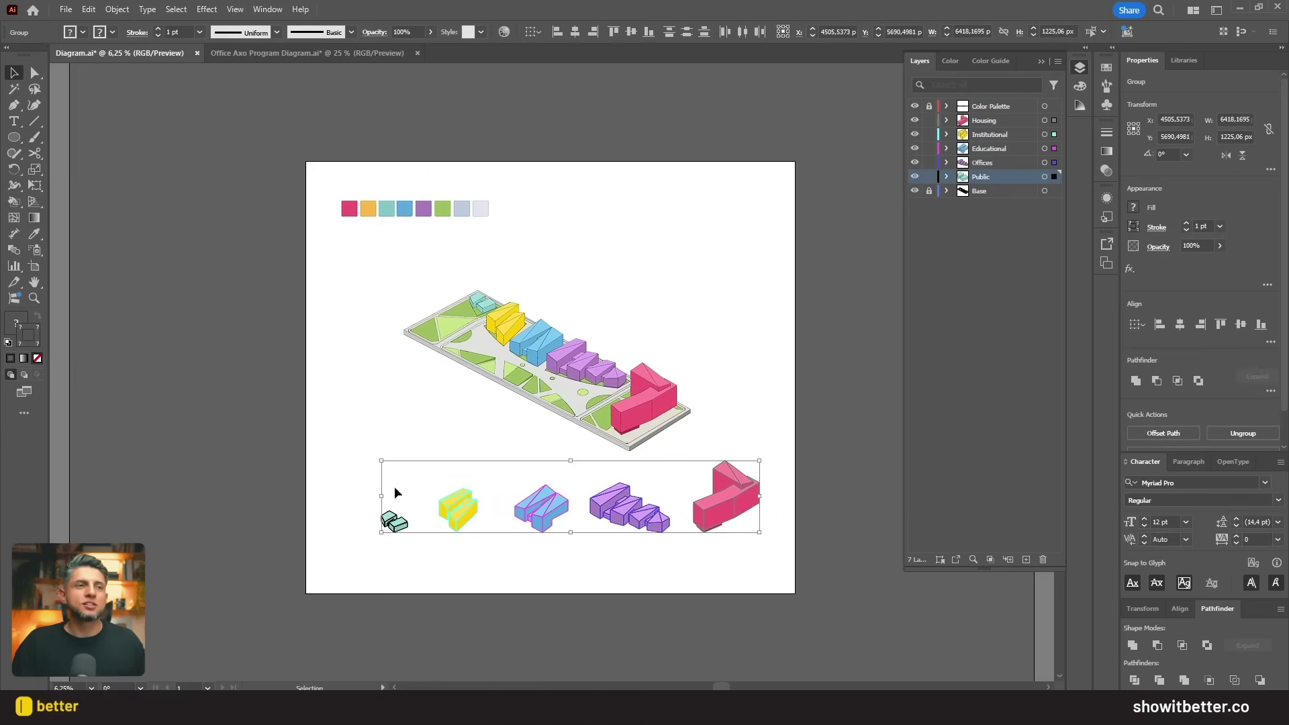
Step: Scale down the row of five program buildings below the main diagram and deselect it
drag(383, 460, 423, 469)
drag(488, 520, 450, 512)
click(404, 430)
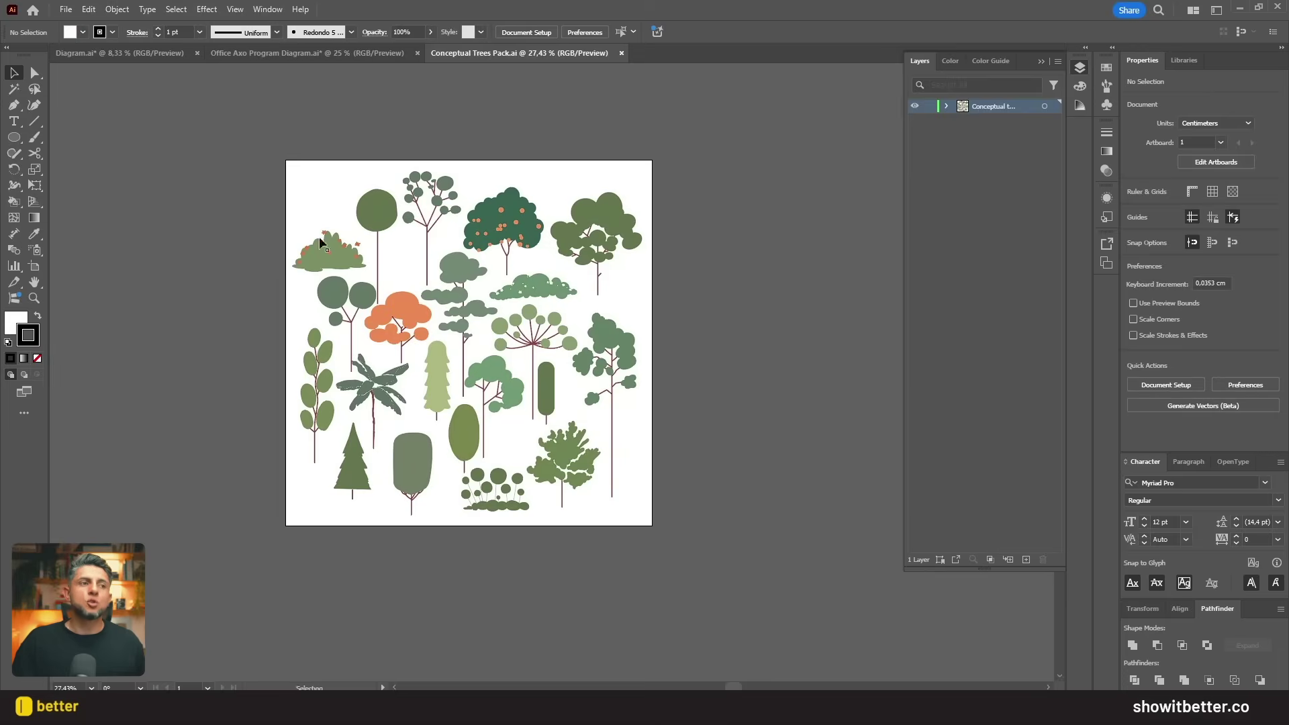
Step: Copy all the trees from Conceptual Trees Pack.ai and switch back to the Diagram.ai document
key(ctrl+a)
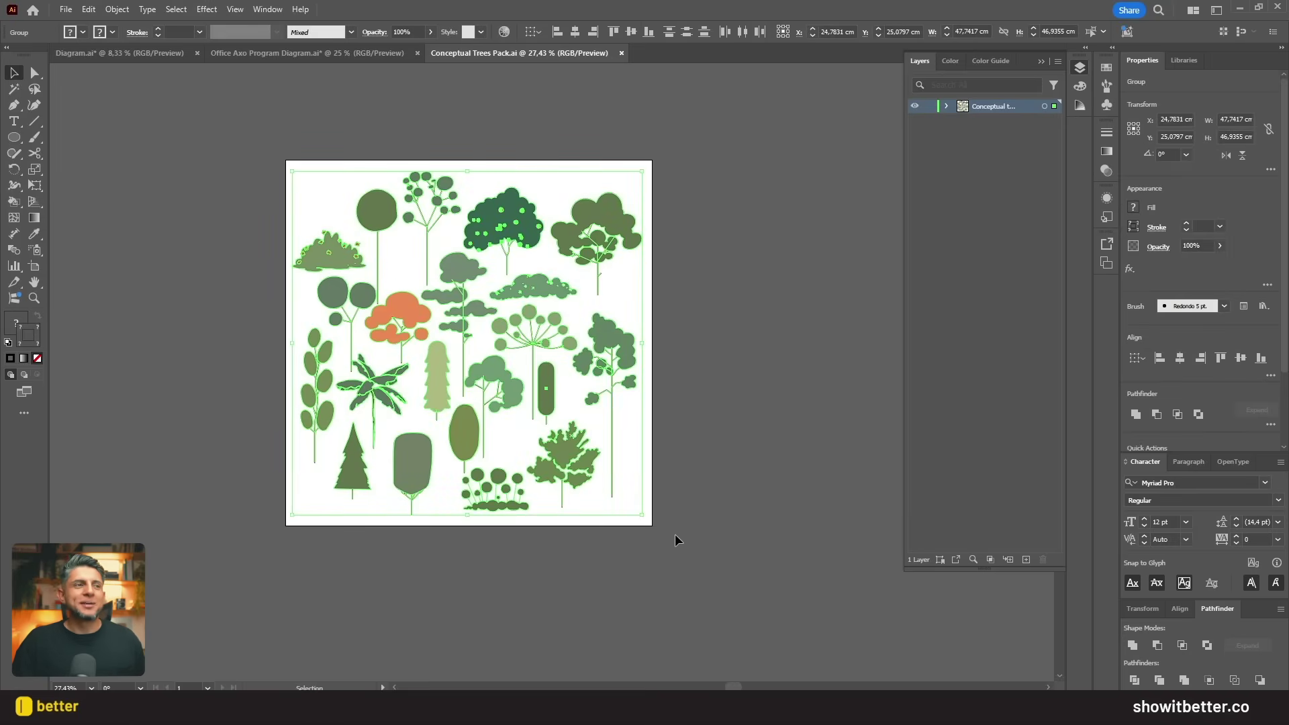
click(143, 54)
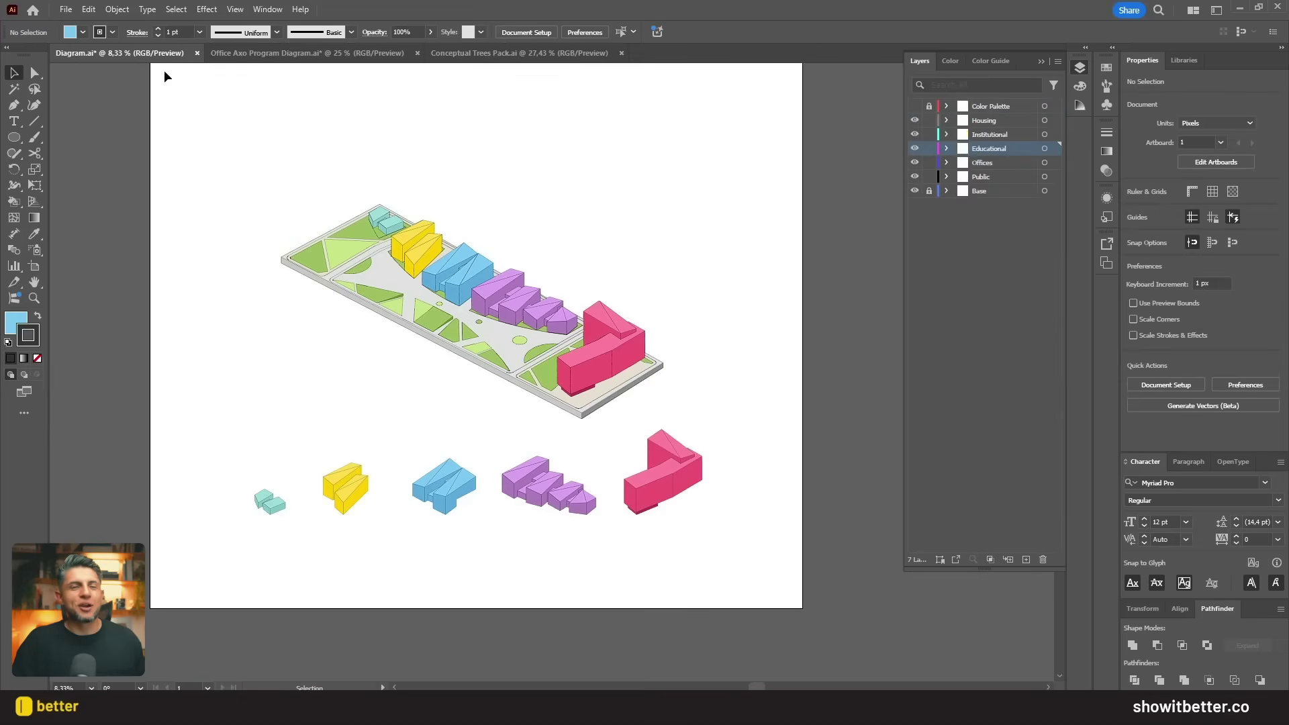
Step: Lock all existing layers and add a new layer named Trees directly above Housing
click(929, 120)
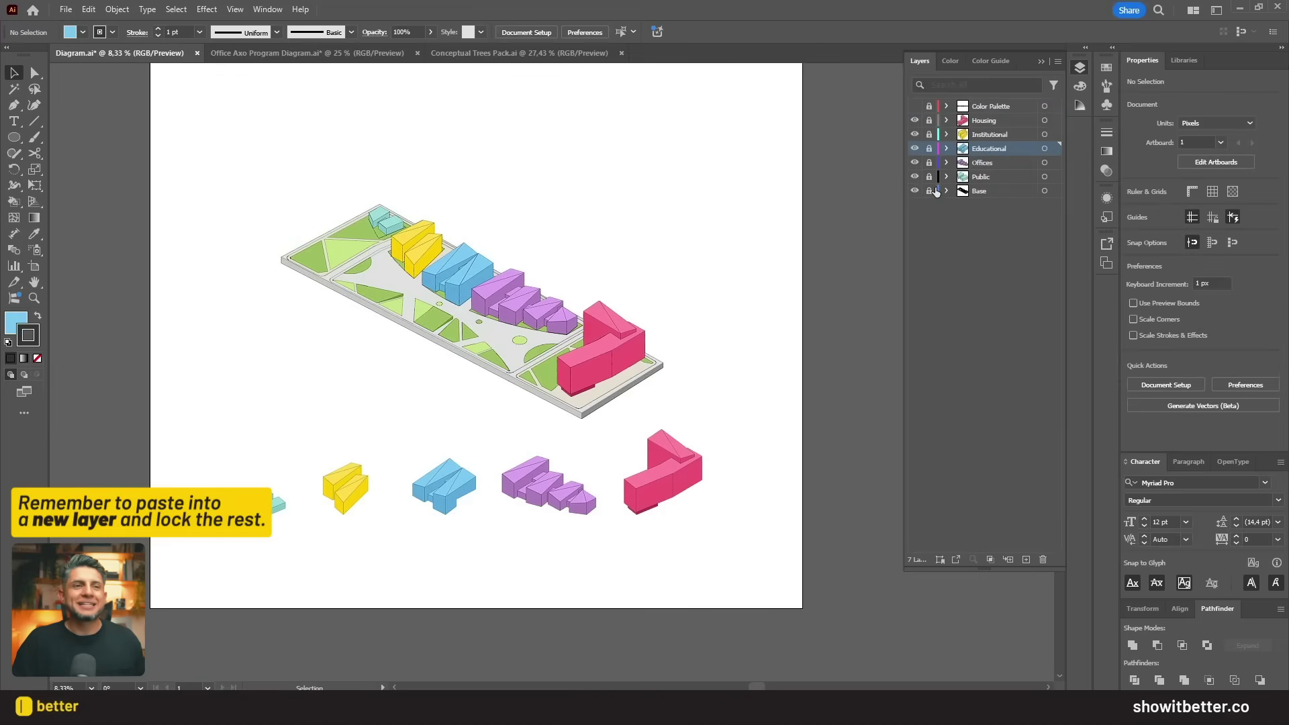
click(1026, 560)
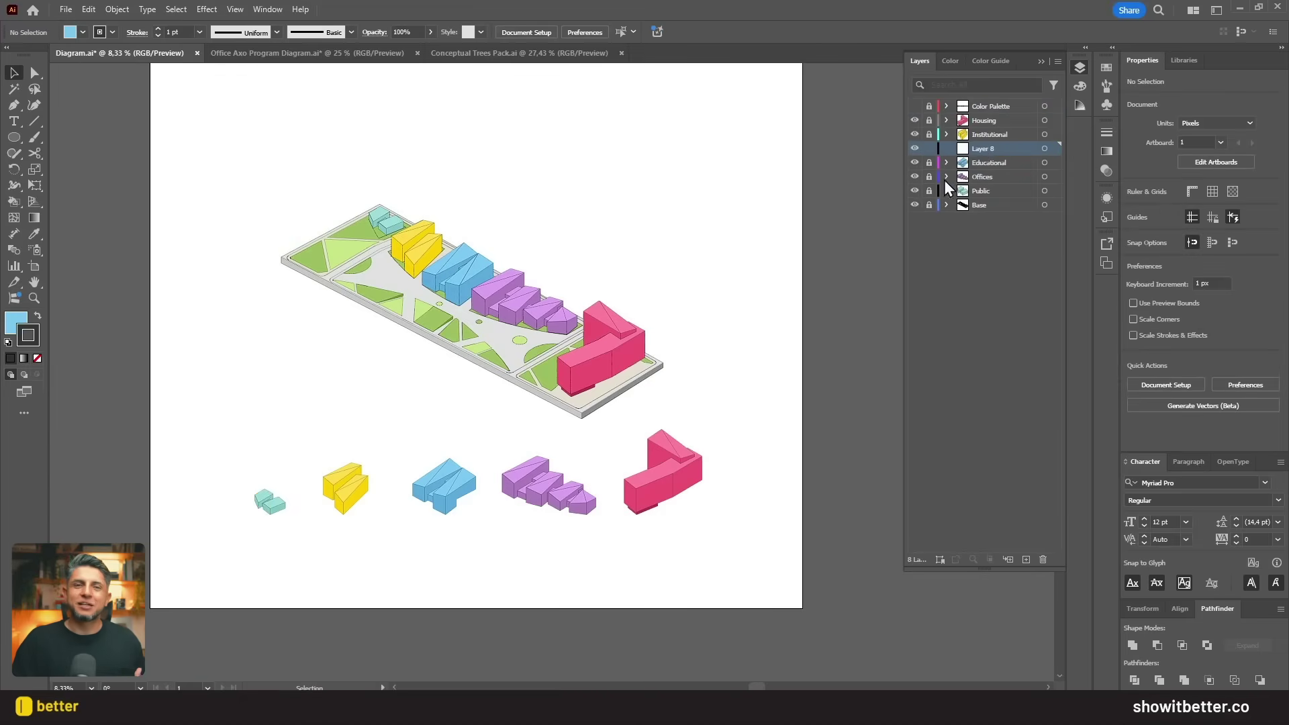
drag(982, 110, 984, 123)
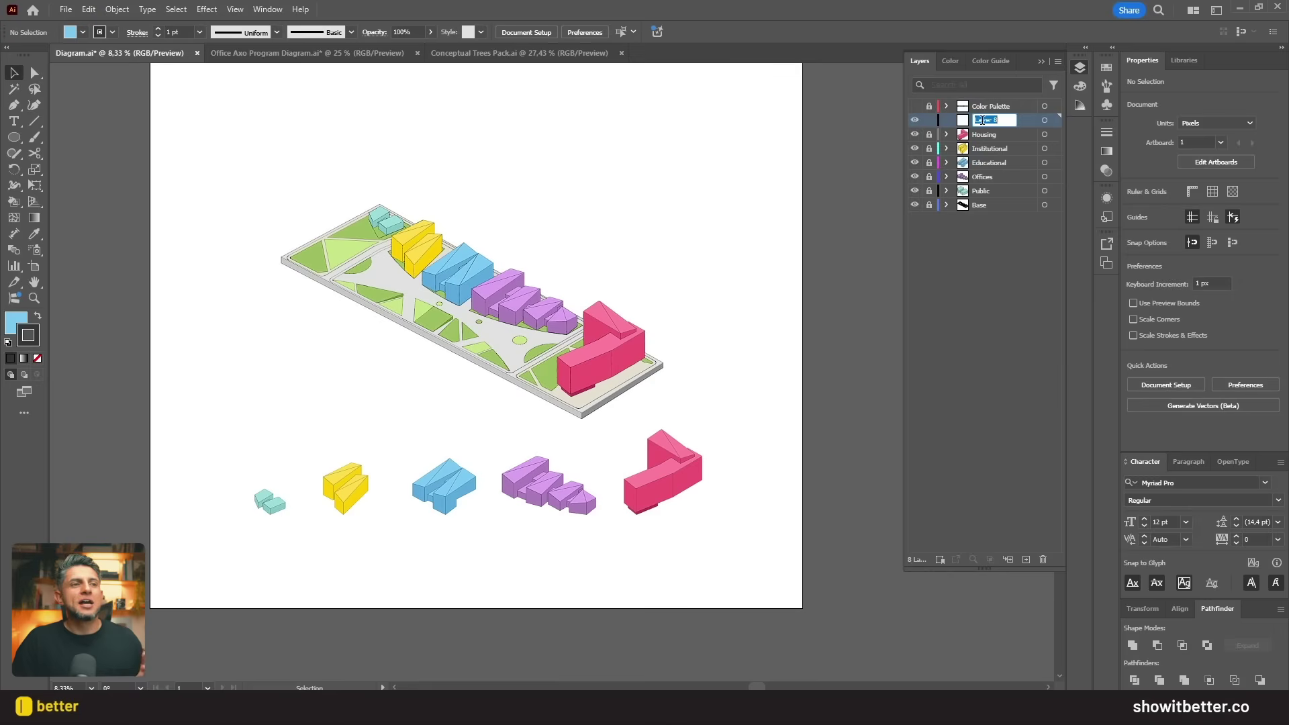
key(Caps_Lock)
text(Trees)
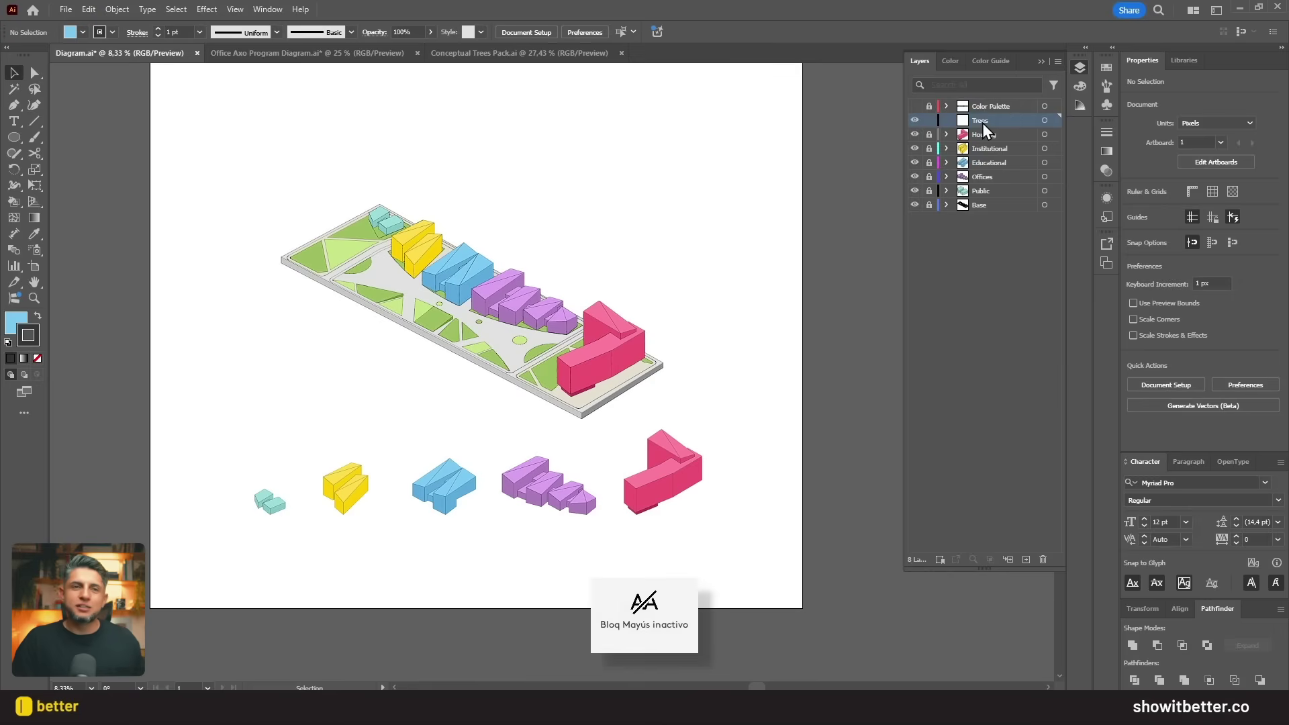
Step: Paste the copied trees on the Trees layer and place them near the artboard's upper-left corner
key(ctrl+v)
drag(574, 362, 307, 219)
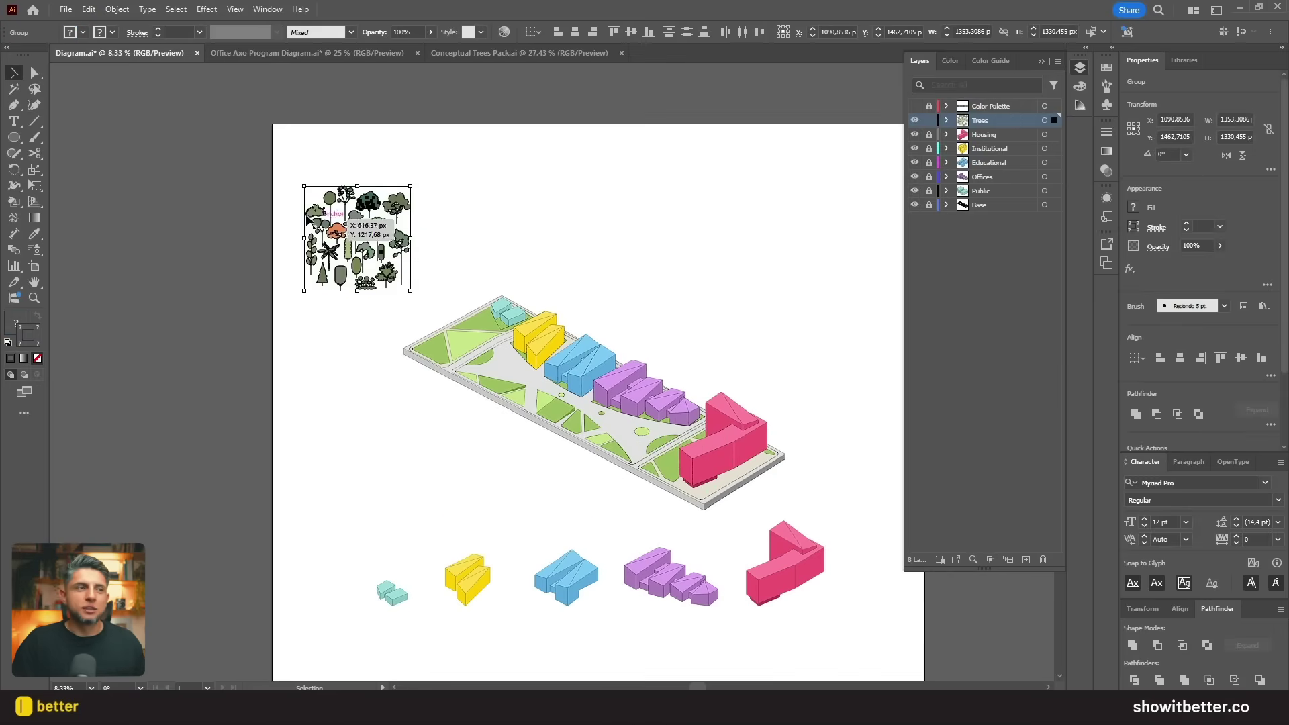
click(266, 209)
Step: Delete the unneeded trees from the pasted set, including the flowering bush, keeping only the simple shapes that suit the diagram
scroll(311, 221, up, 3)
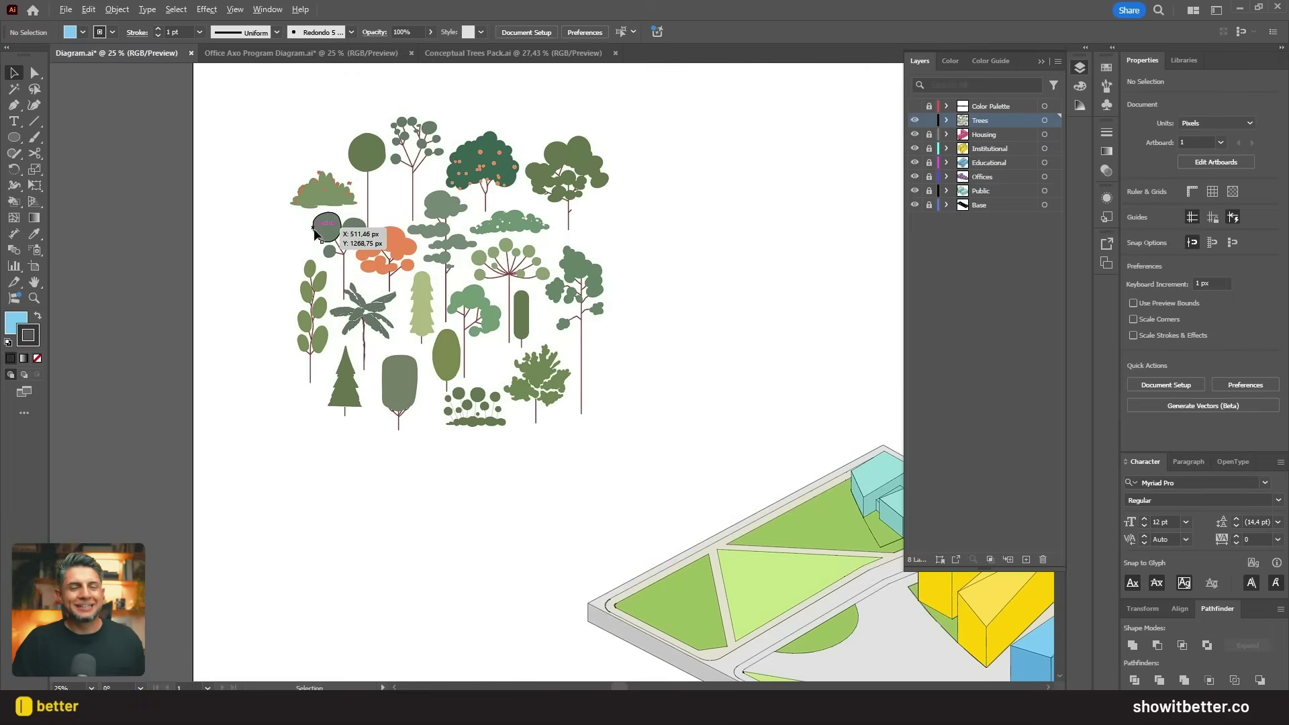
drag(333, 229, 335, 251)
scroll(333, 243, up, 1)
click(330, 205)
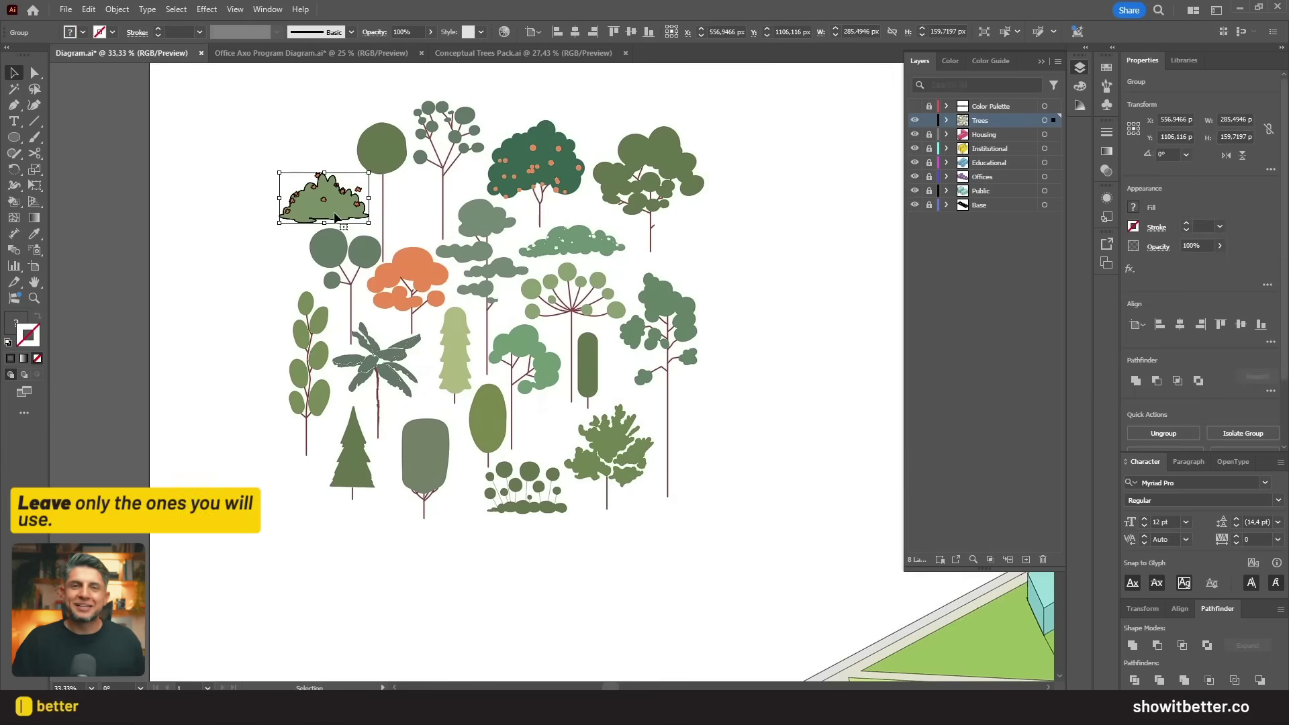
key(Delete)
click(359, 256)
key(Delete)
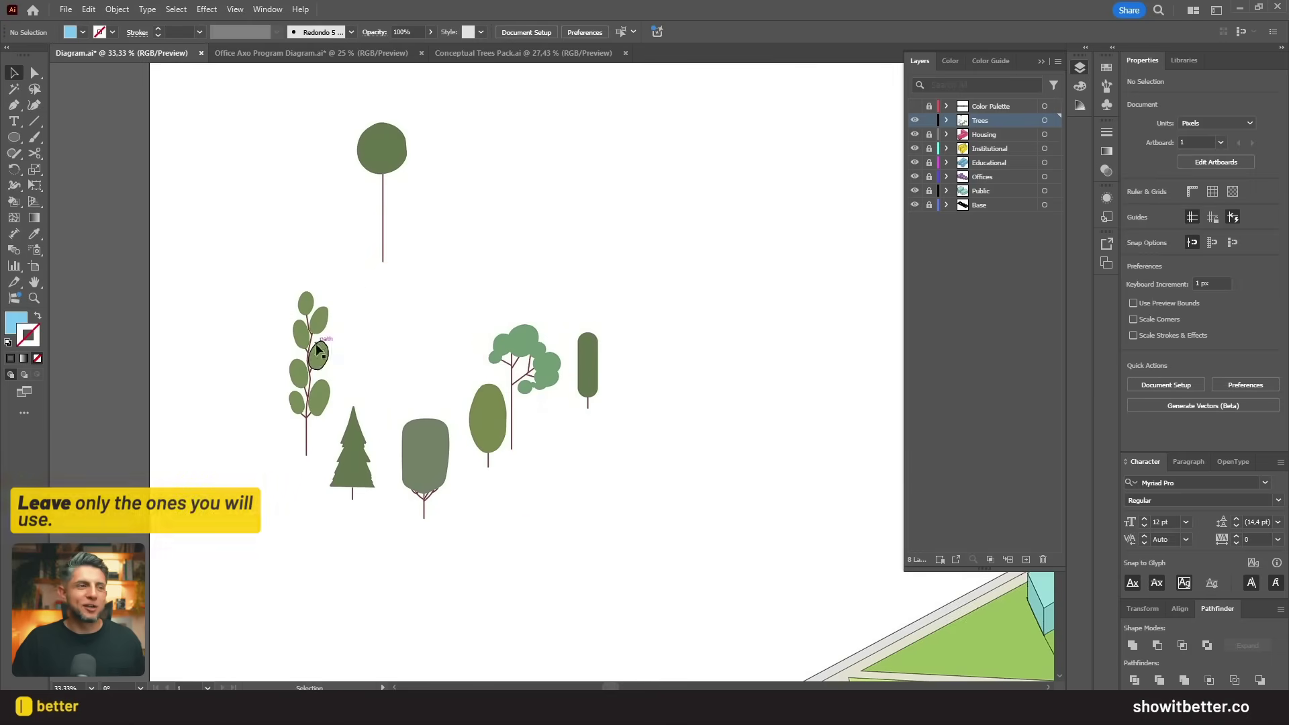
Step: Delete the leafy-branched tree and the pine, and line up the remaining five trees in a row
click(316, 349)
key(Delete)
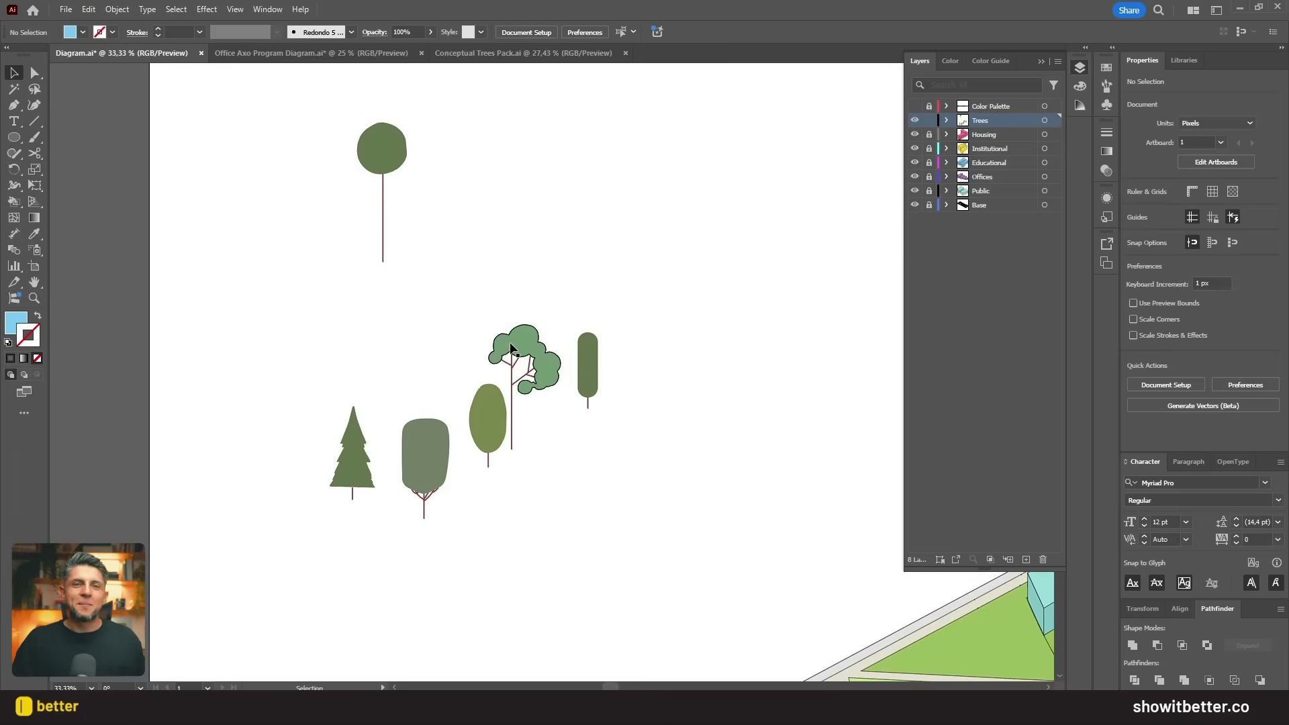
drag(372, 430, 372, 430)
drag(495, 427, 481, 479)
drag(521, 349, 595, 501)
scroll(550, 227, down, 3)
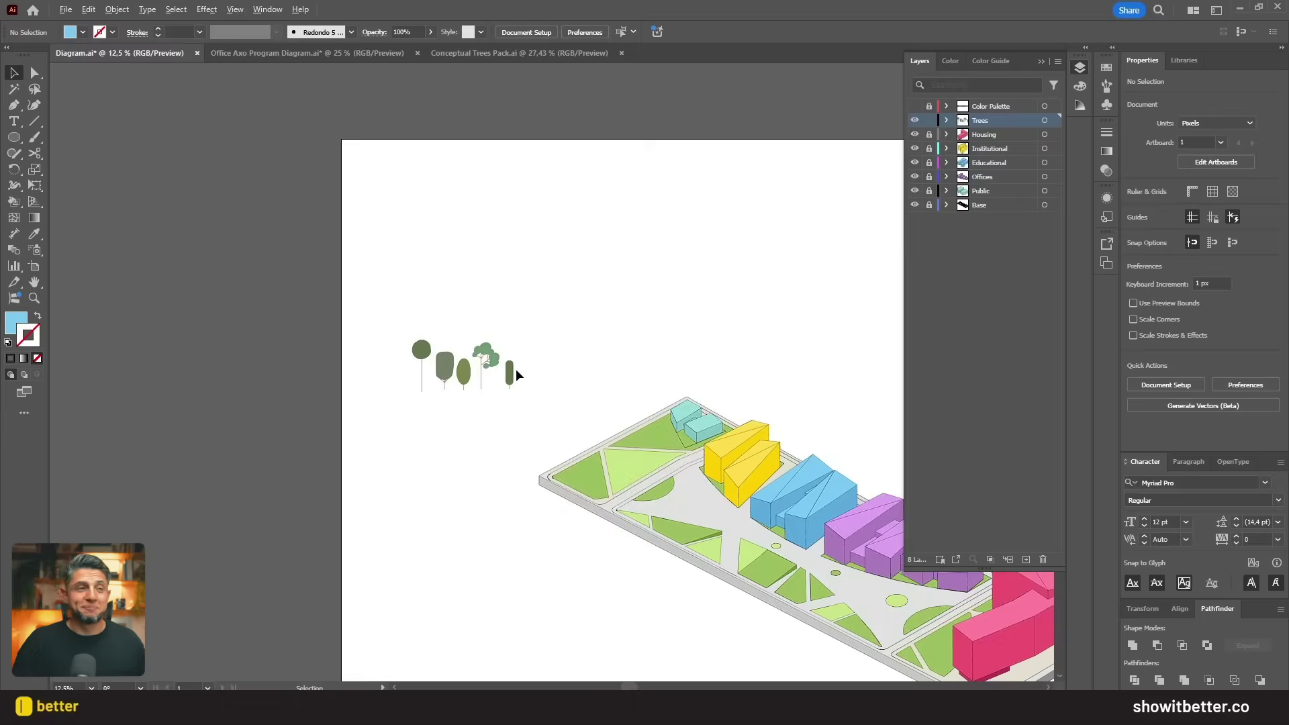
scroll(617, 295, up, 2)
click(512, 376)
scroll(511, 372, up, 3)
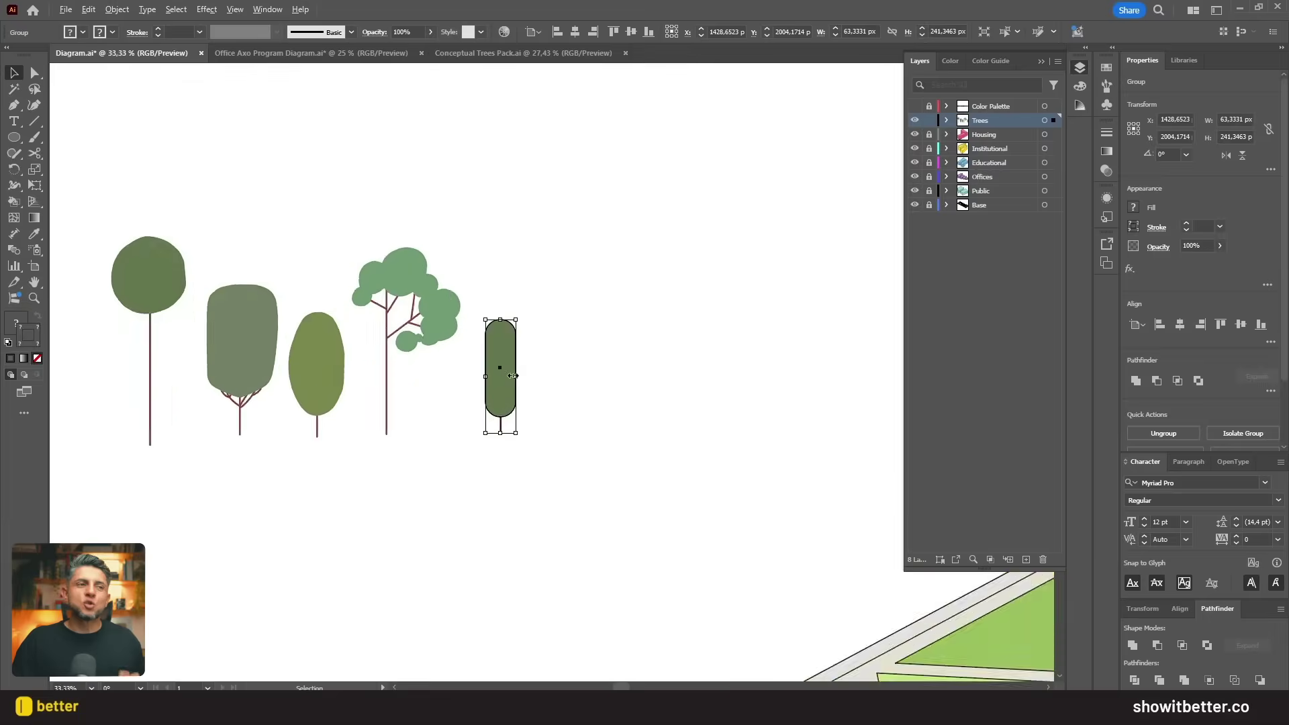
Step: Recolor the five tree crowns in different greens similar to the grass, and scale the whole tree set down
double_click(507, 363)
click(508, 362)
scroll(507, 363, down, 3)
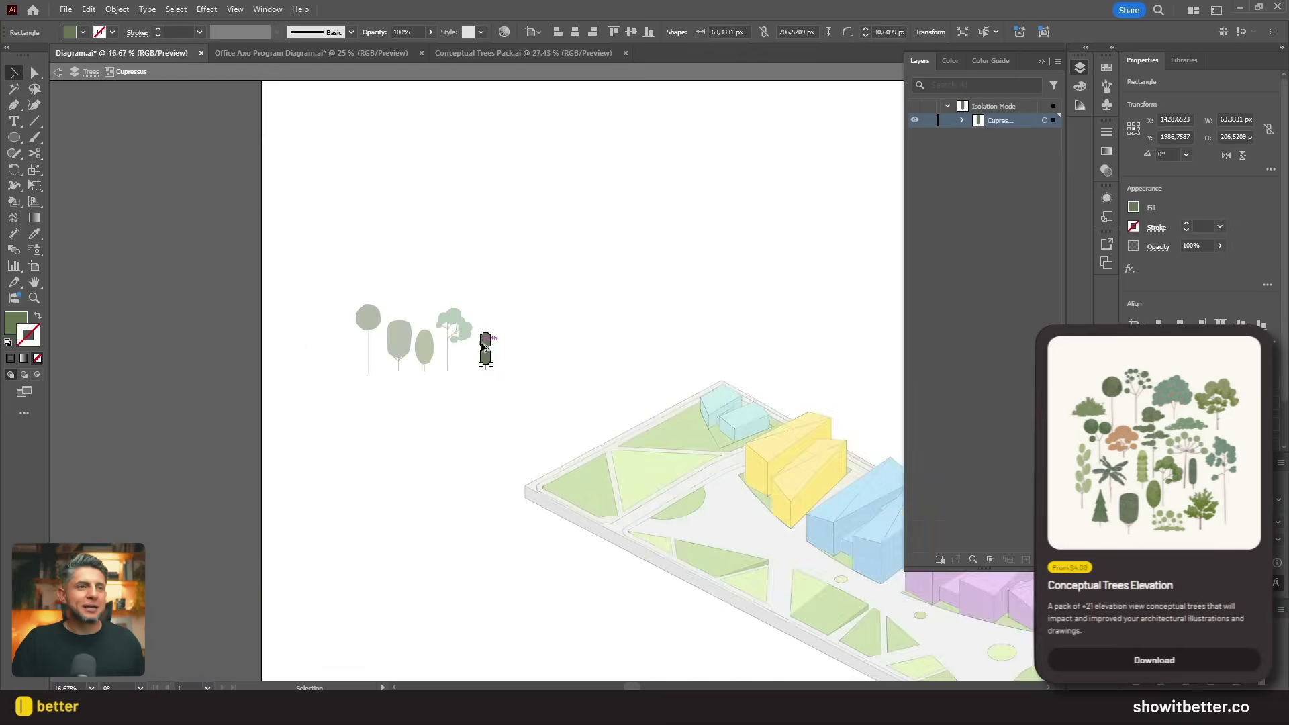
scroll(522, 353, up, 1)
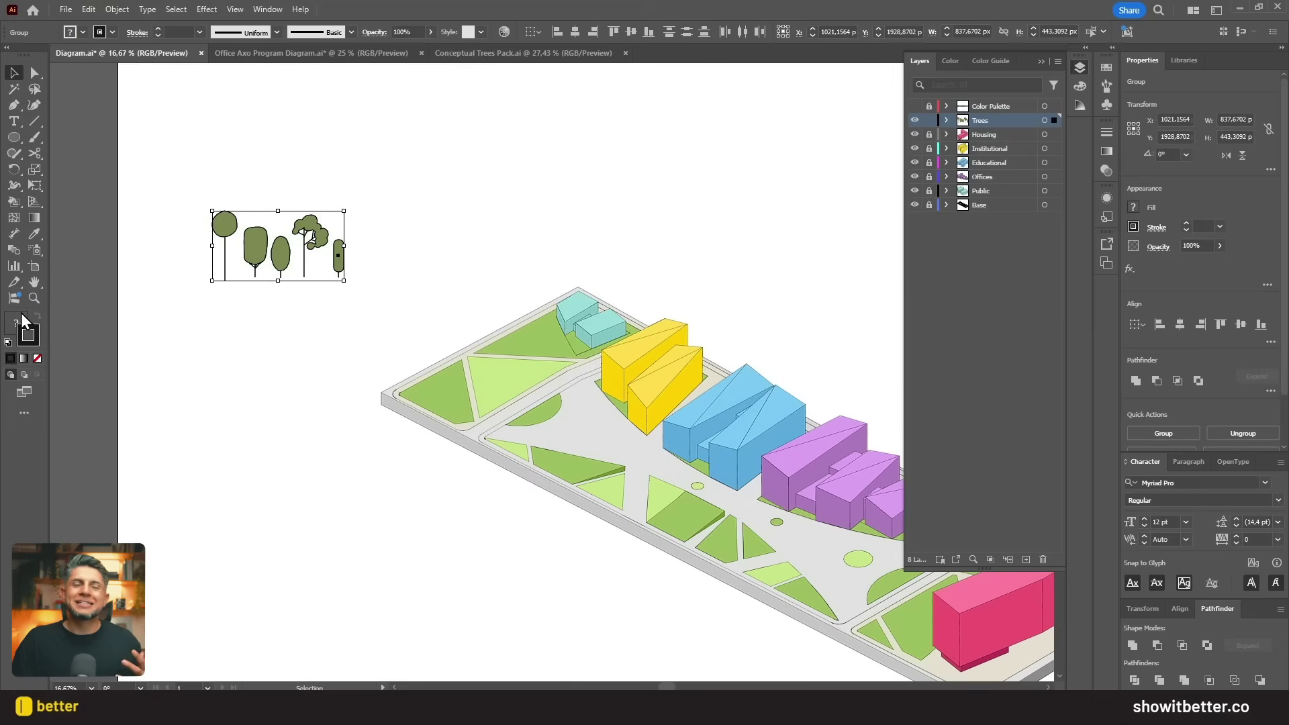
double_click(21, 316)
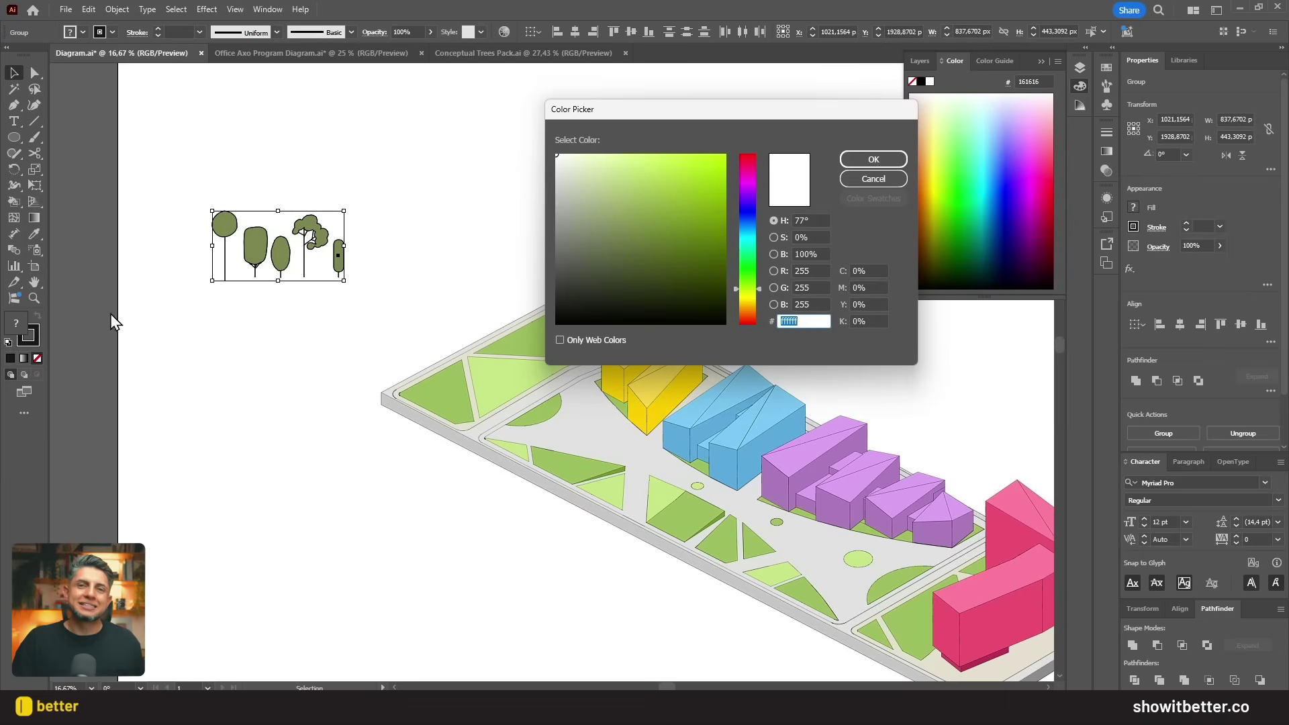
click(647, 188)
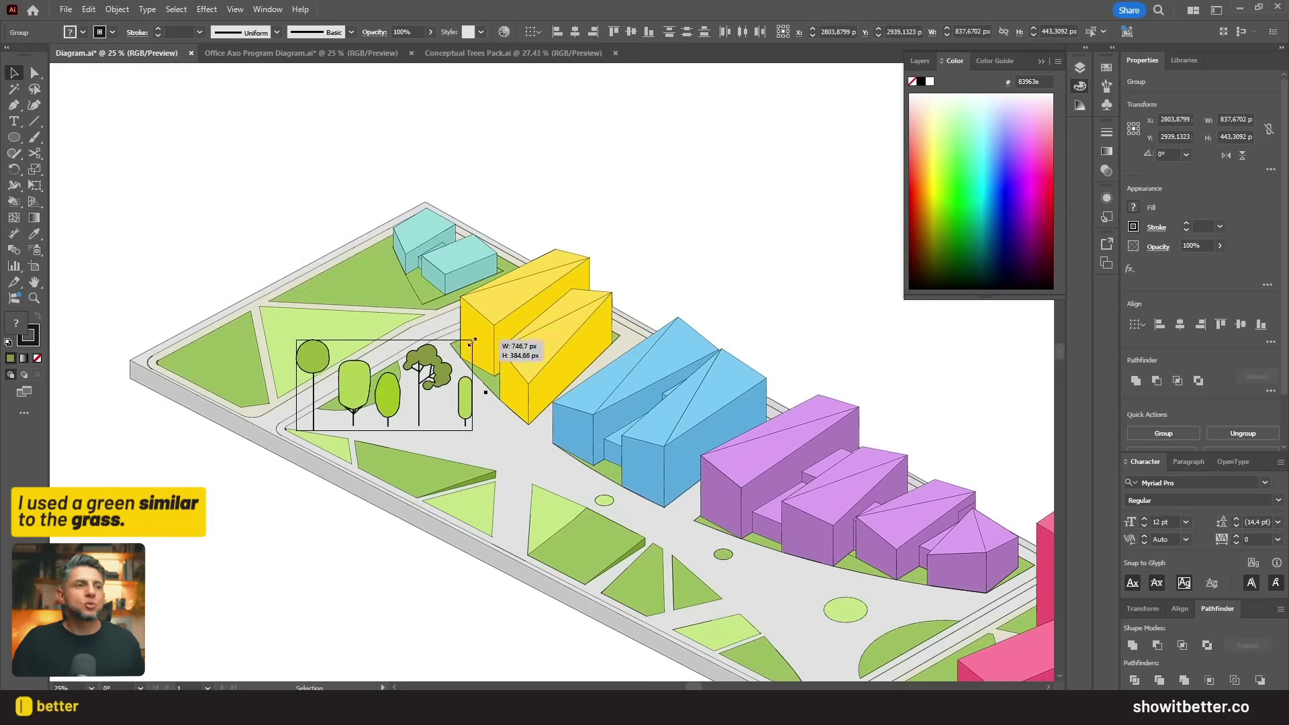
drag(497, 343, 356, 146)
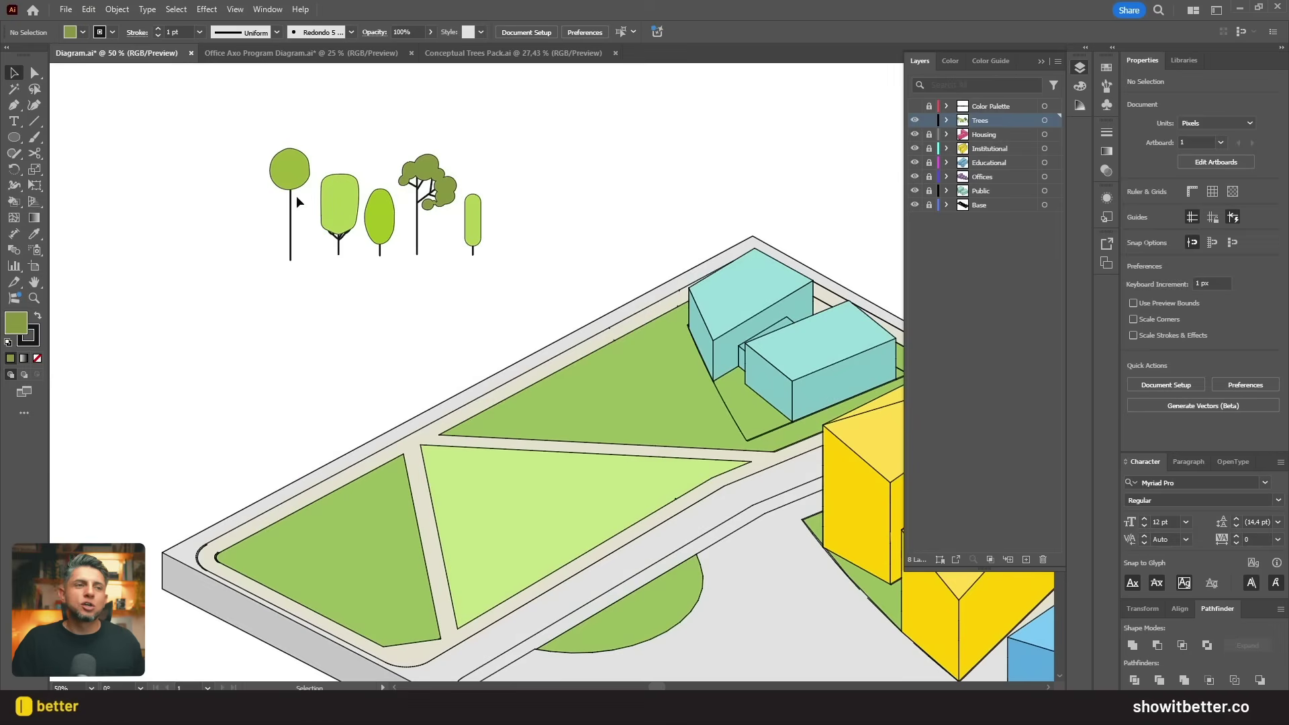
Step: Place copies of the round tree along the block's upper-left edge and on the small round planter beside the blue building
drag(293, 179, 253, 452)
drag(252, 452, 348, 399)
drag(349, 398, 488, 324)
drag(487, 324, 825, 227)
scroll(441, 223, down, 2)
drag(334, 179, 500, 434)
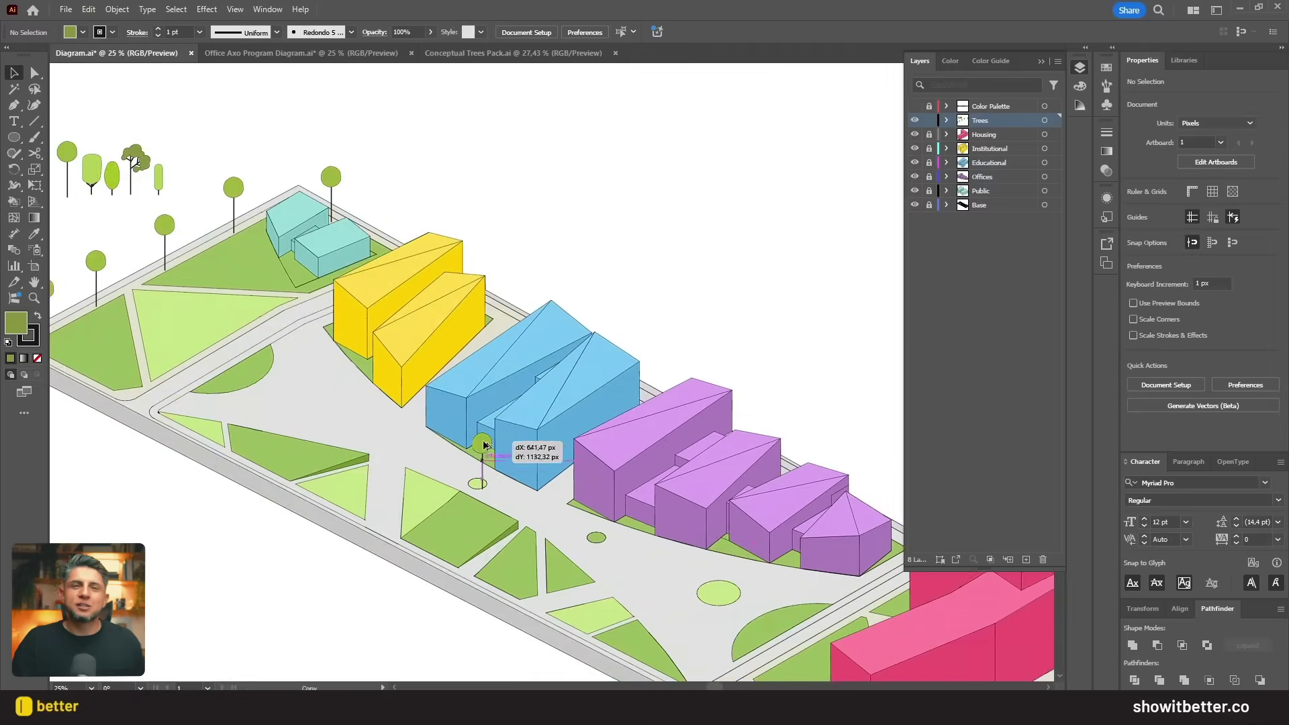
Step: Scatter copies of the rounded-rectangle and oval trees over the lawns, with smaller oval trees beside the yellow and blue buildings
drag(397, 249, 388, 283)
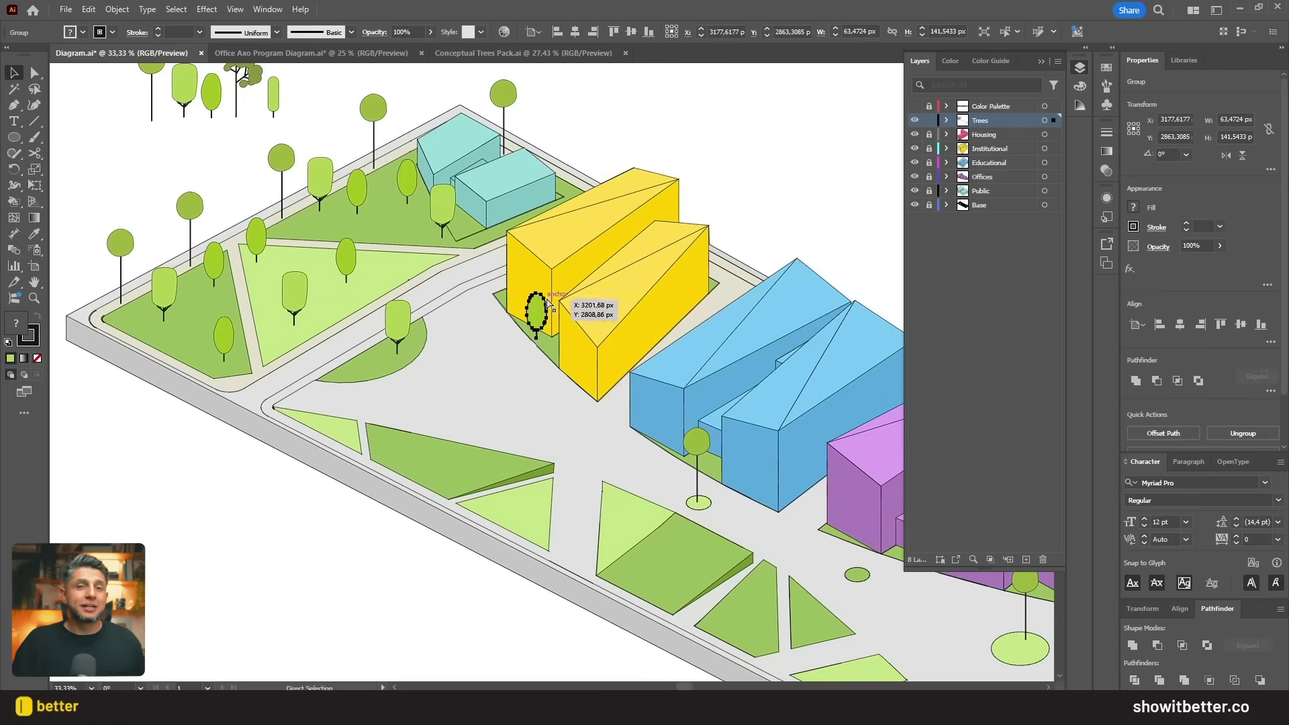
drag(535, 306, 531, 313)
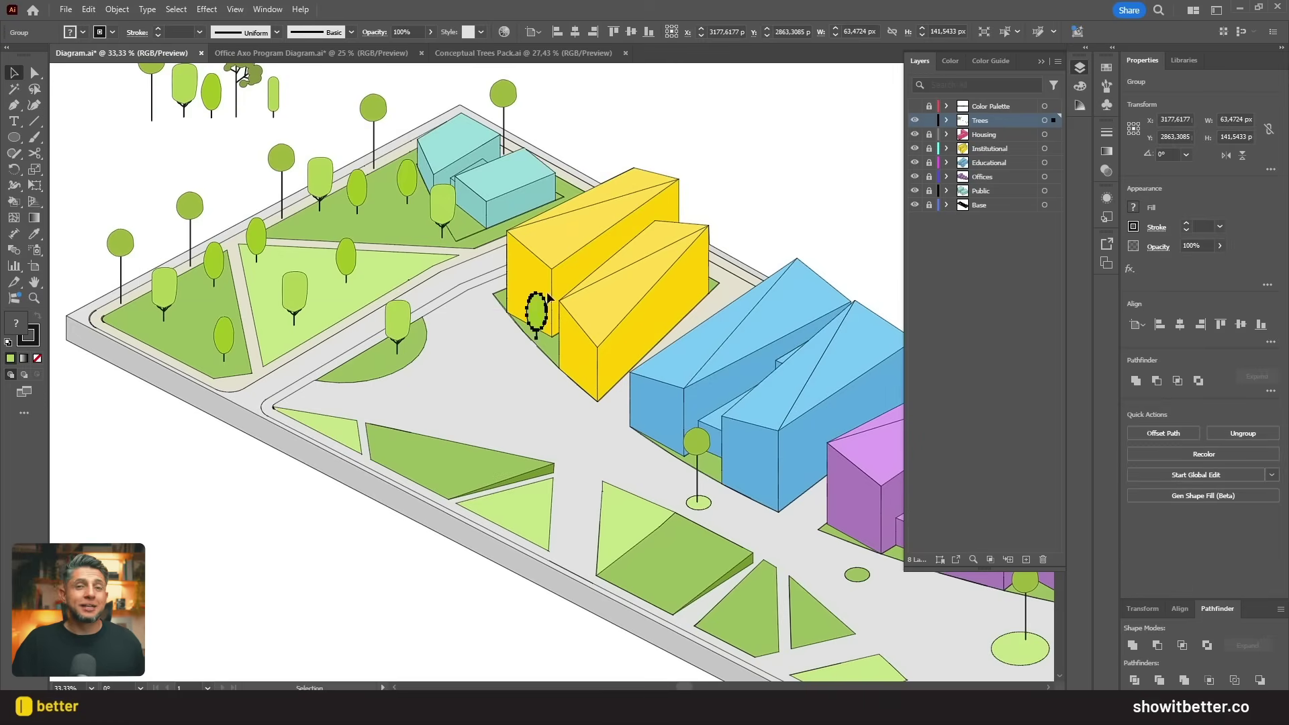
drag(718, 414, 426, 300)
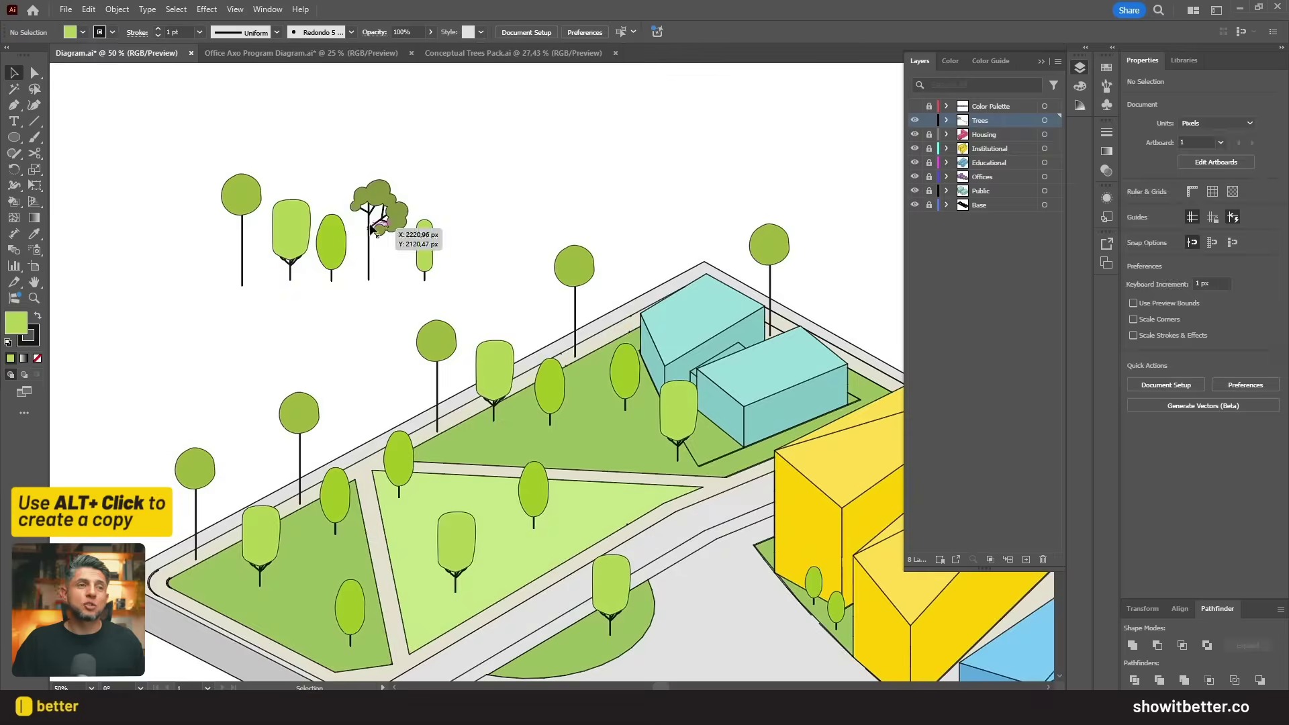
Step: Place copies of the branching tree on the lawns, at the plaza's edge and behind the yellow building
drag(367, 417, 424, 398)
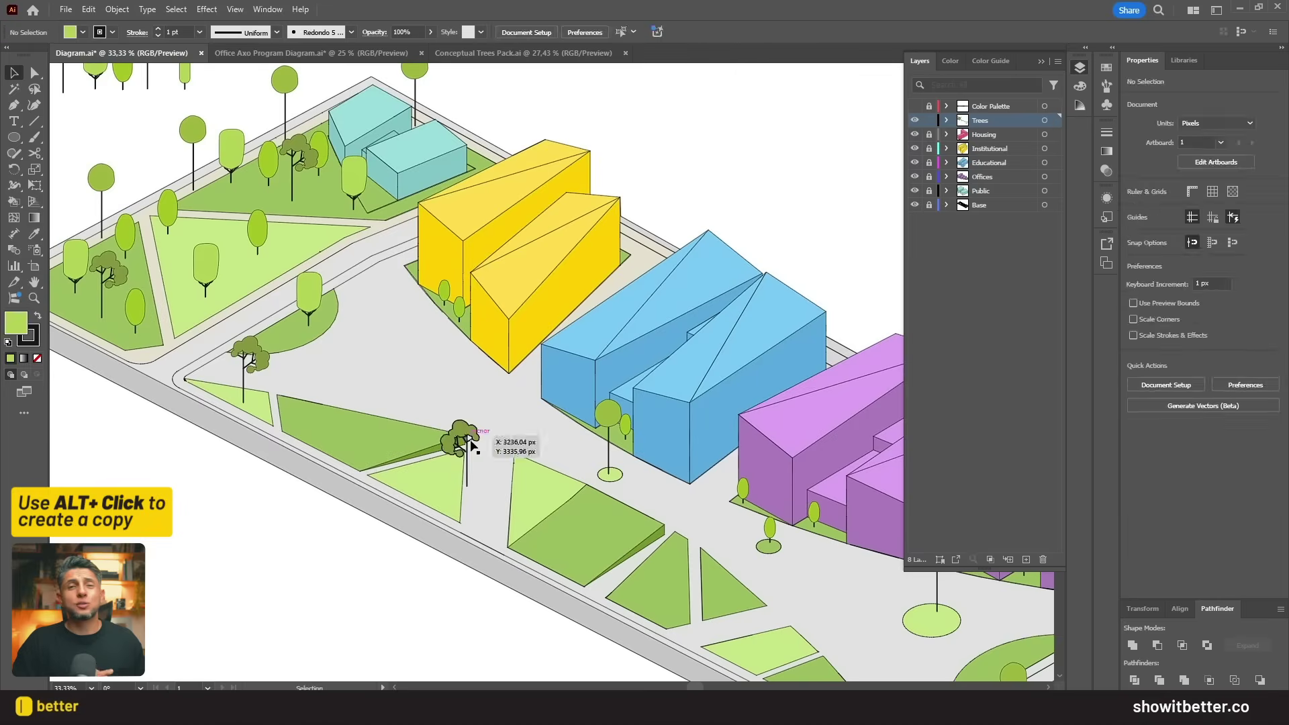
drag(461, 440, 432, 441)
key(ctrl+minus)
key(ctrl+minus)
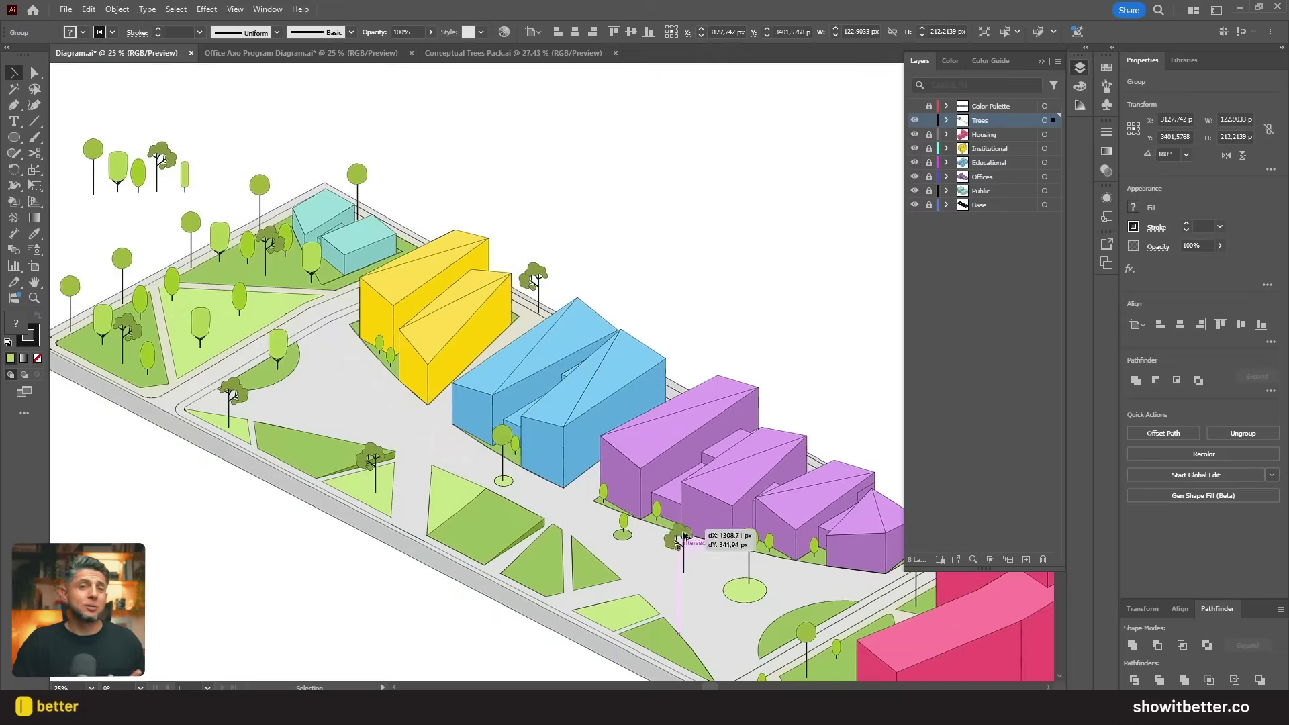
click(261, 229)
Step: Distribute further tree copies, including the narrow cypress, among the remaining lawns, planters and buildings up to the pink housing block
scroll(248, 232, up, 2)
drag(439, 572, 563, 395)
drag(632, 280, 499, 539)
drag(263, 341, 566, 474)
drag(450, 384, 713, 544)
drag(581, 427, 392, 209)
drag(392, 209, 457, 282)
drag(457, 282, 575, 370)
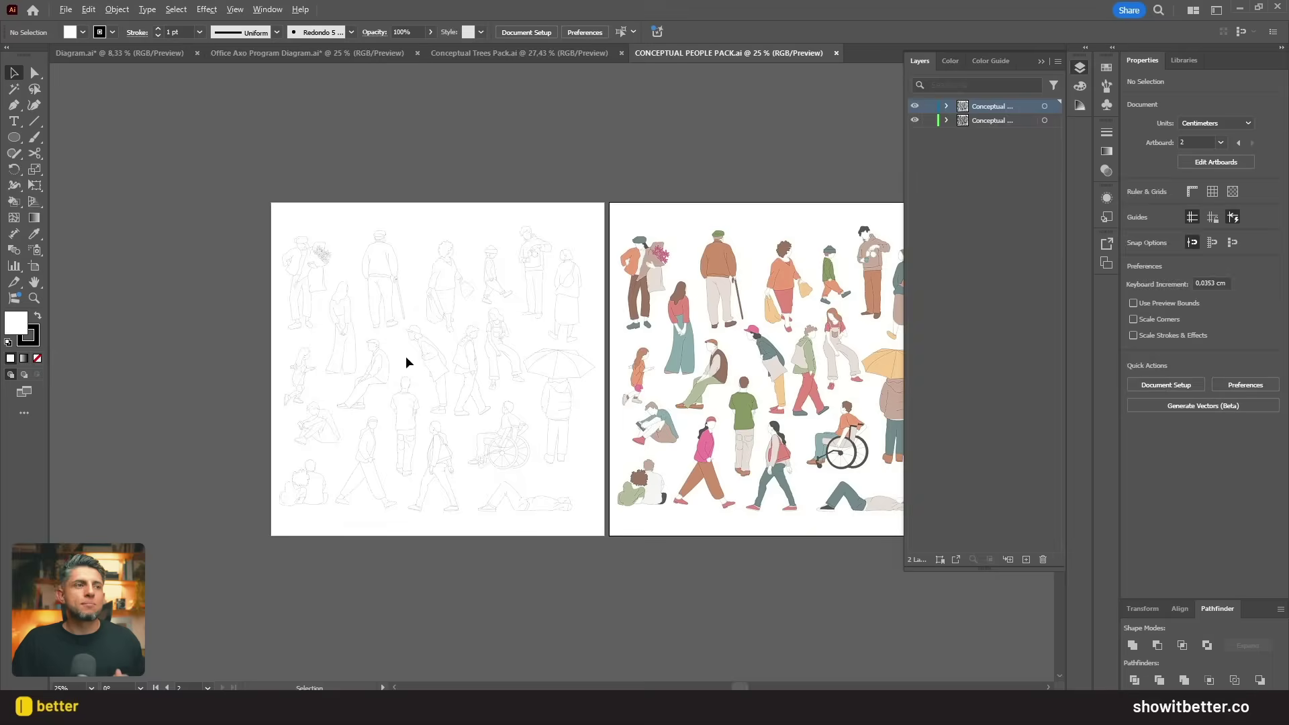
Step: Copy the outline figures from CONCEPTUAL PEOPLE PACK.ai and paste them onto the People layer of Diagram.ai
drag(511, 501, 511, 502)
key(ctrl+c)
click(120, 53)
key(ctrl+v)
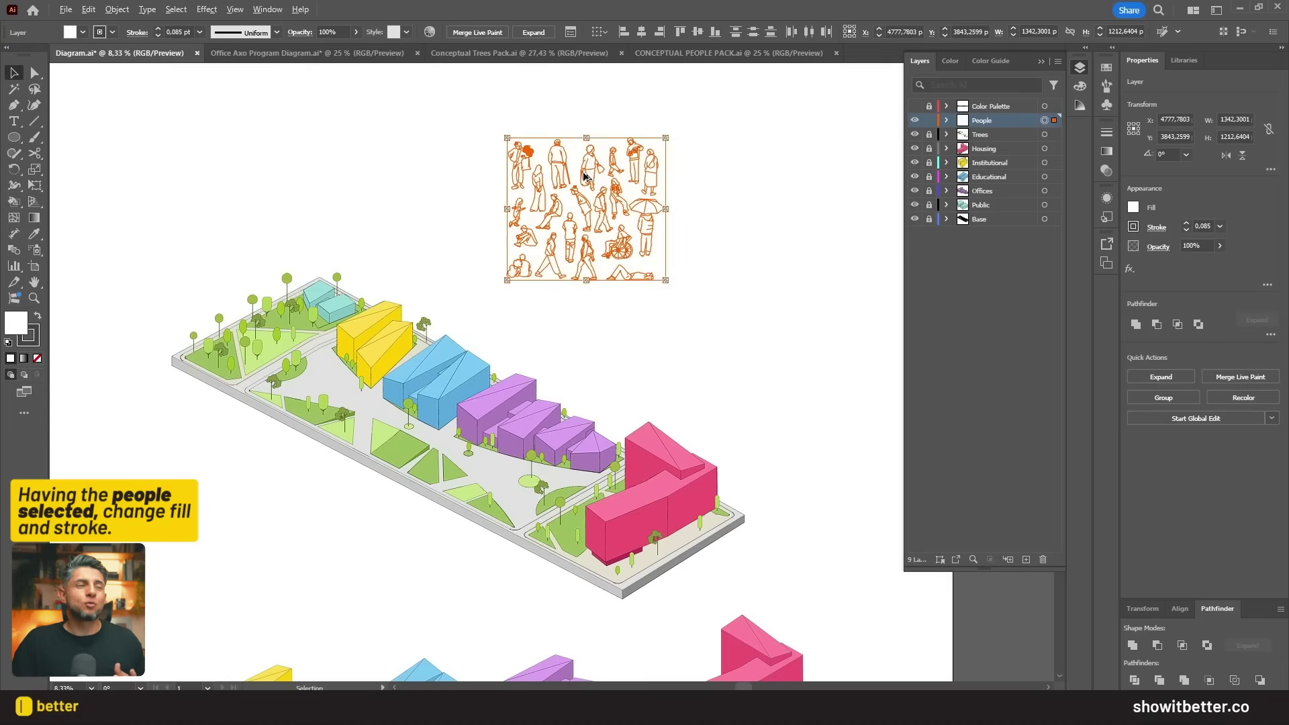
Step: Remove the people's stroke and fill the figures with dark grey #3c3c3c
key(i)
click(215, 339)
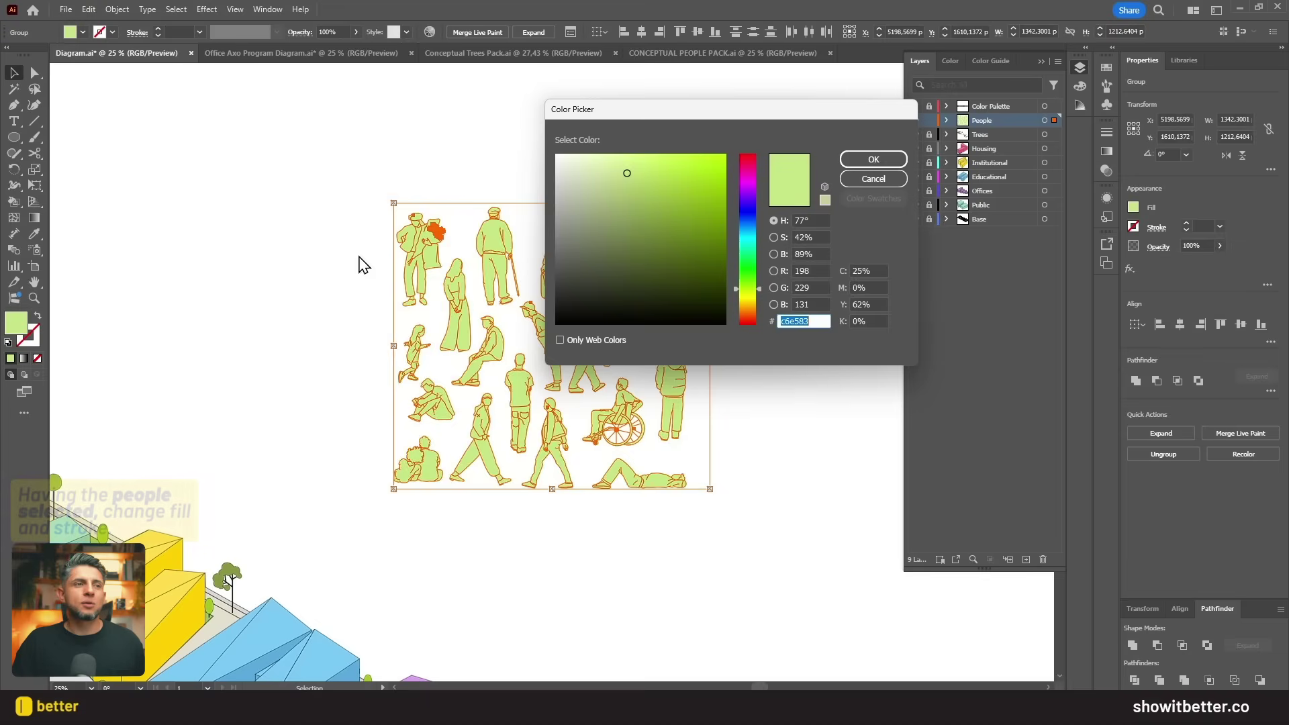
text(3c3c3c)
key(Return)
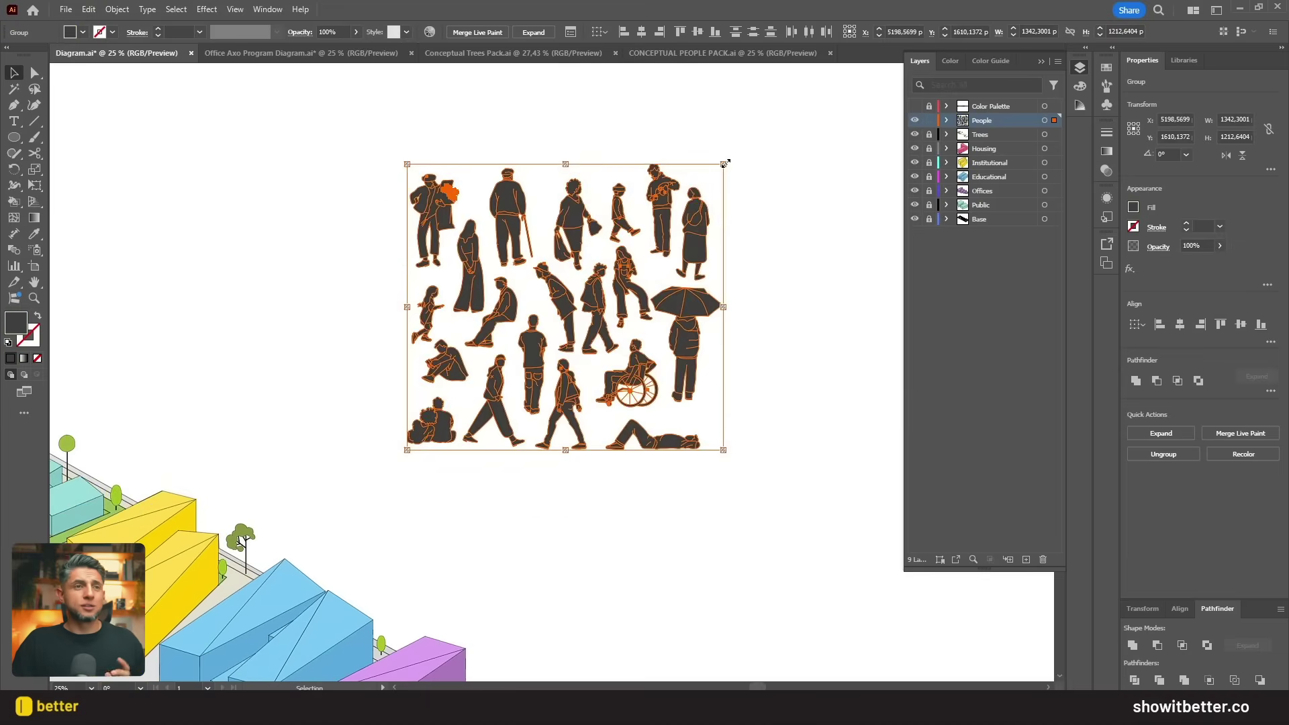
Step: Scale the people group down to about 112 px wide and place it on the plaza between the blue and purple buildings
drag(724, 163, 494, 371)
drag(495, 371, 697, 145)
drag(648, 192, 465, 527)
scroll(464, 531, up, 4)
drag(307, 235, 514, 406)
drag(595, 480, 574, 462)
drag(633, 405, 615, 422)
drag(561, 454, 557, 441)
drag(615, 408, 593, 428)
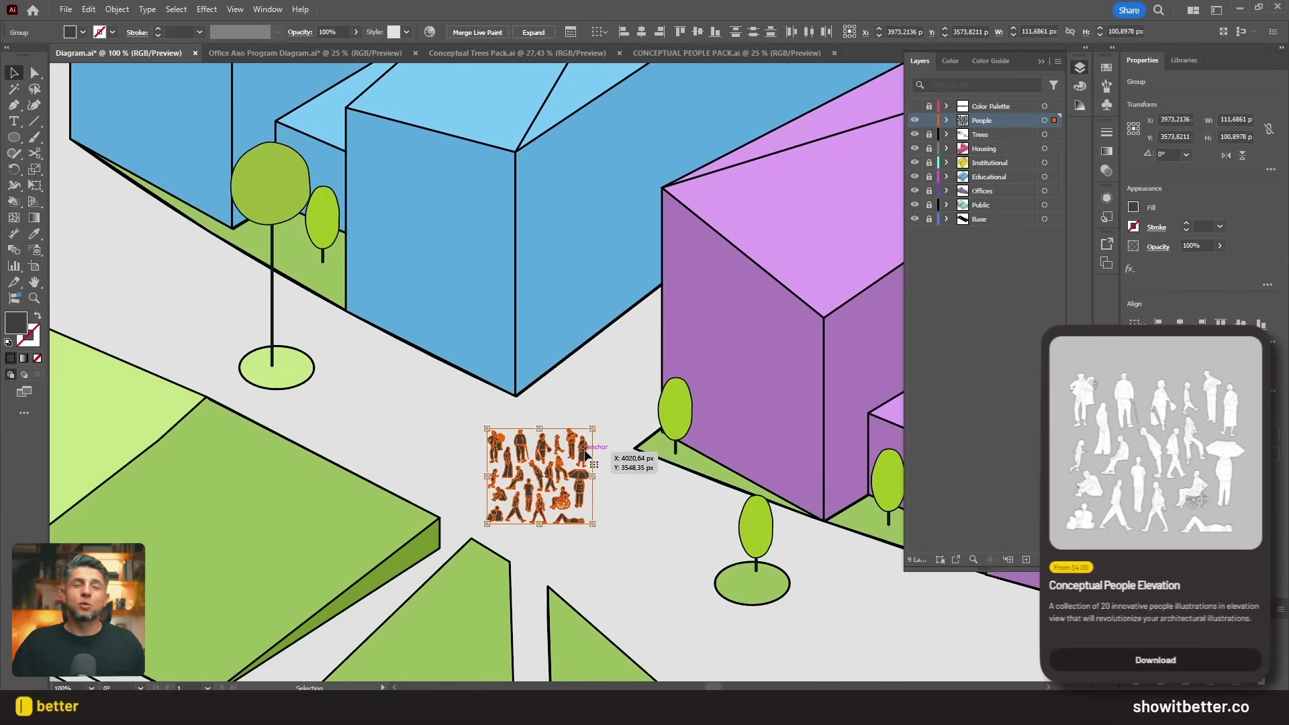
Step: Distribute individual figures from the people set across the plaza and paths of the block
click(630, 447)
scroll(560, 385, down, 2)
drag(568, 381, 608, 431)
scroll(579, 457, up, 1)
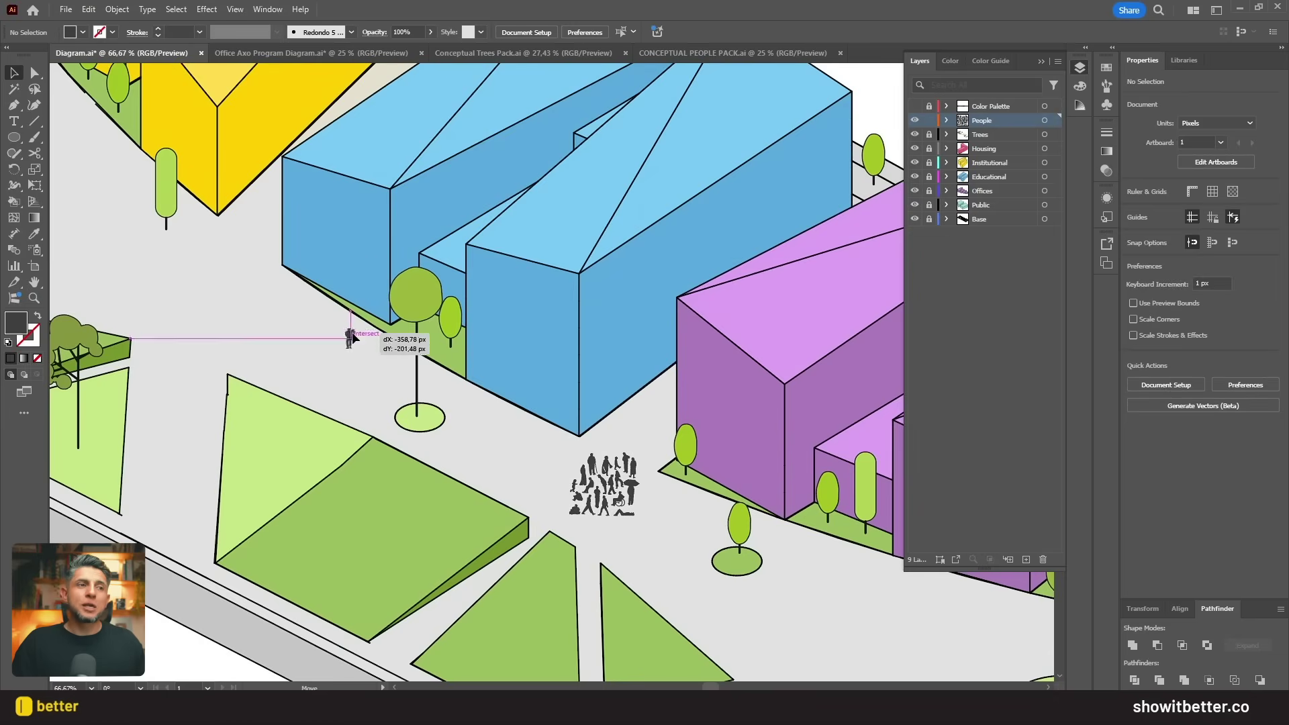
drag(352, 334, 352, 335)
drag(575, 485, 263, 321)
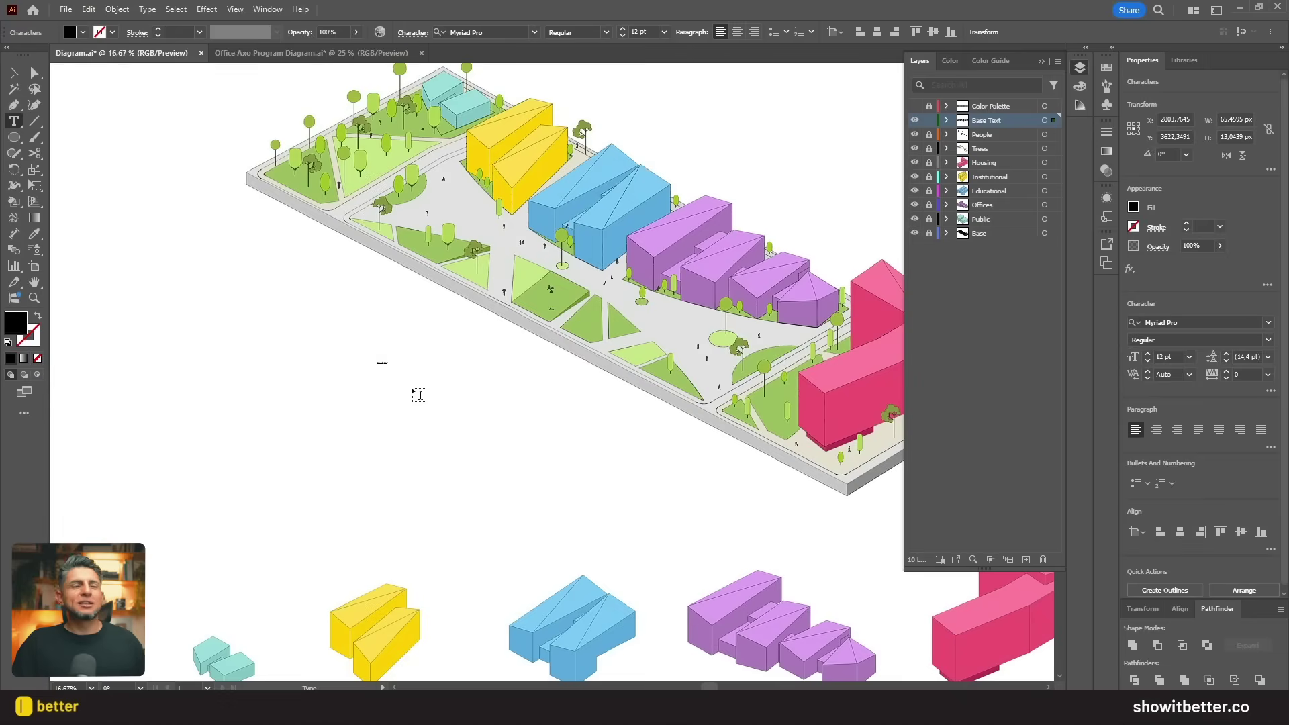
Step: Format the Avenida Caracas label in Roboto Mono SemiBold at about 74 pt and move it above the block's upper-left edge
key(Escape)
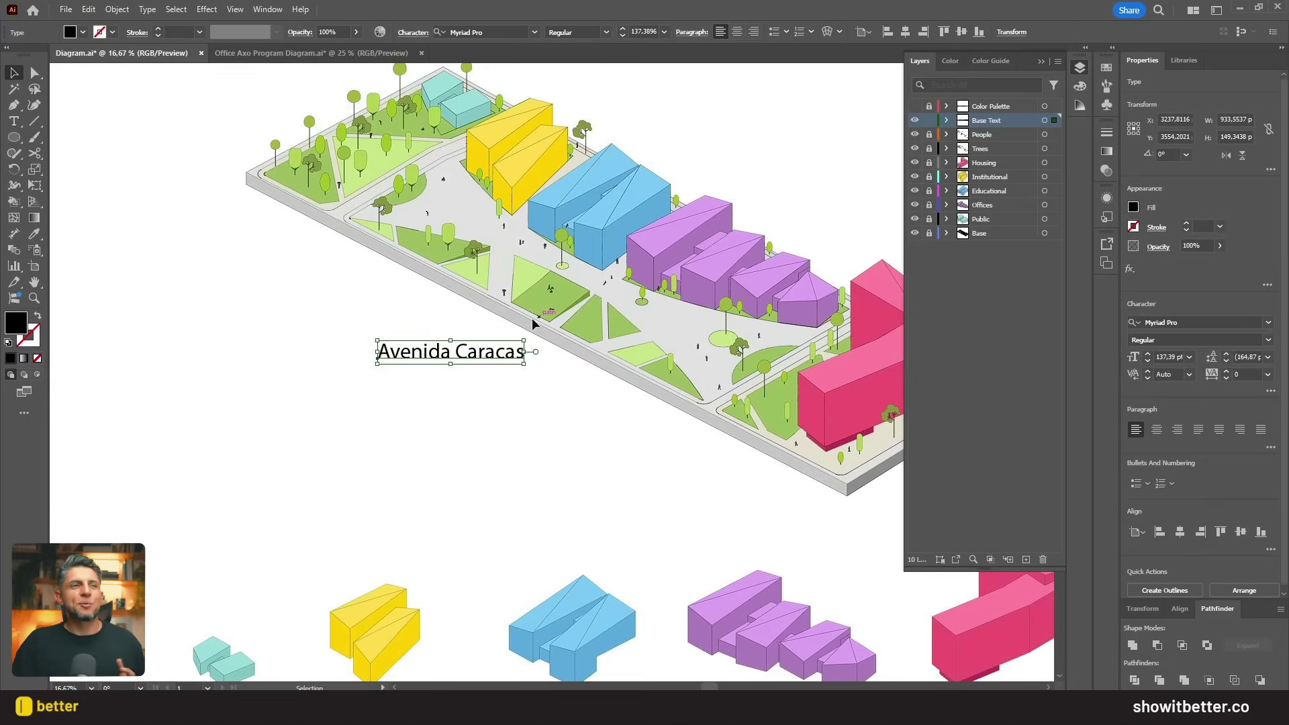
triple_click(481, 352)
click(1268, 323)
click(1049, 429)
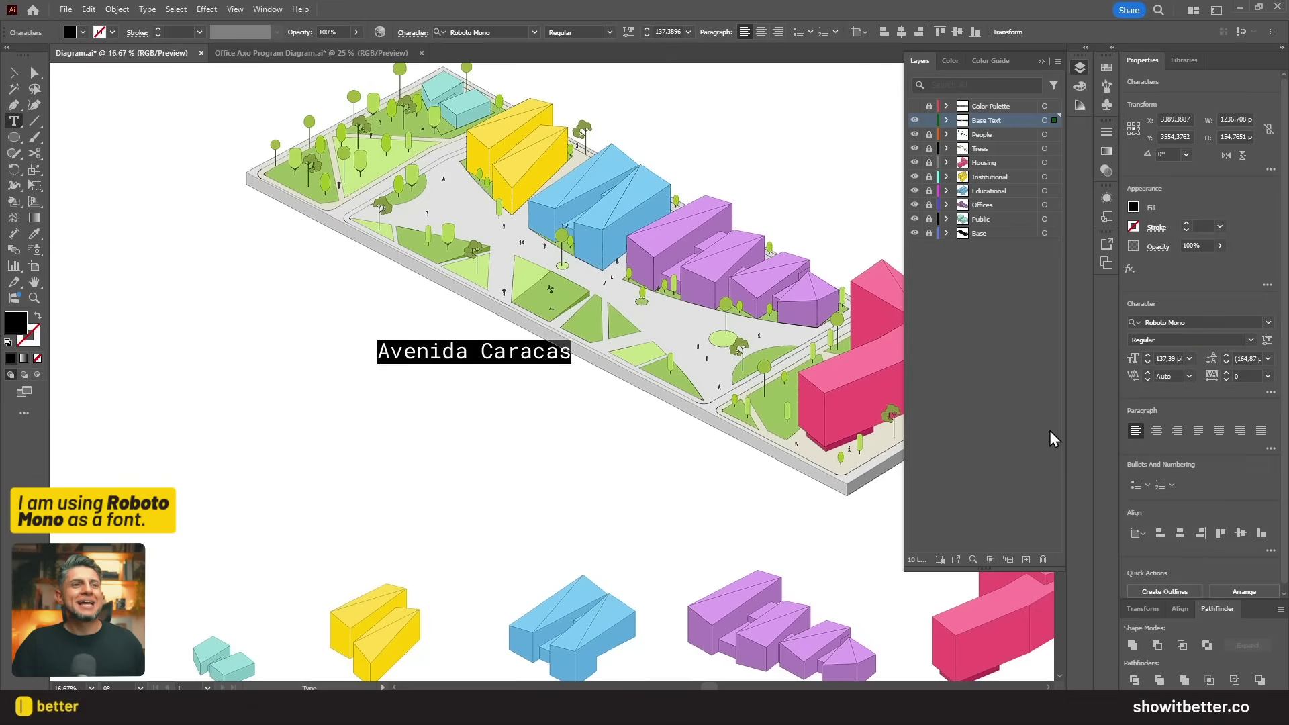
click(1269, 359)
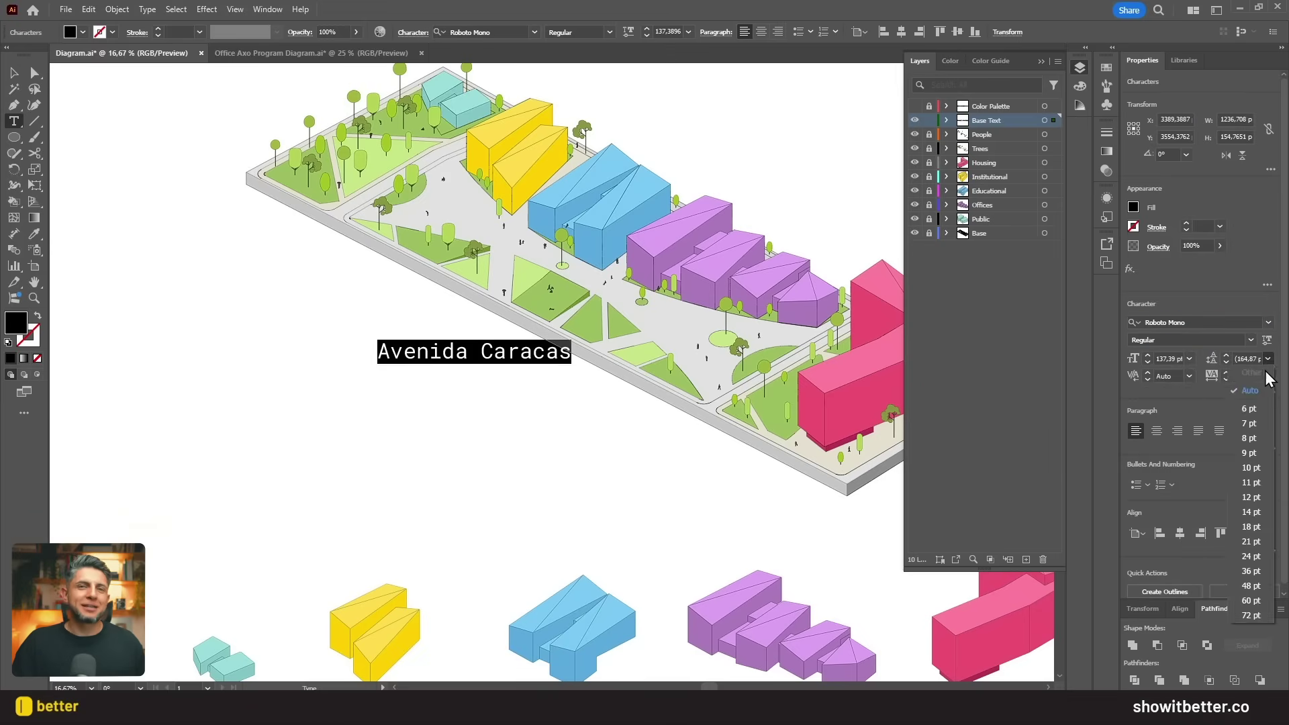
drag(430, 320, 472, 252)
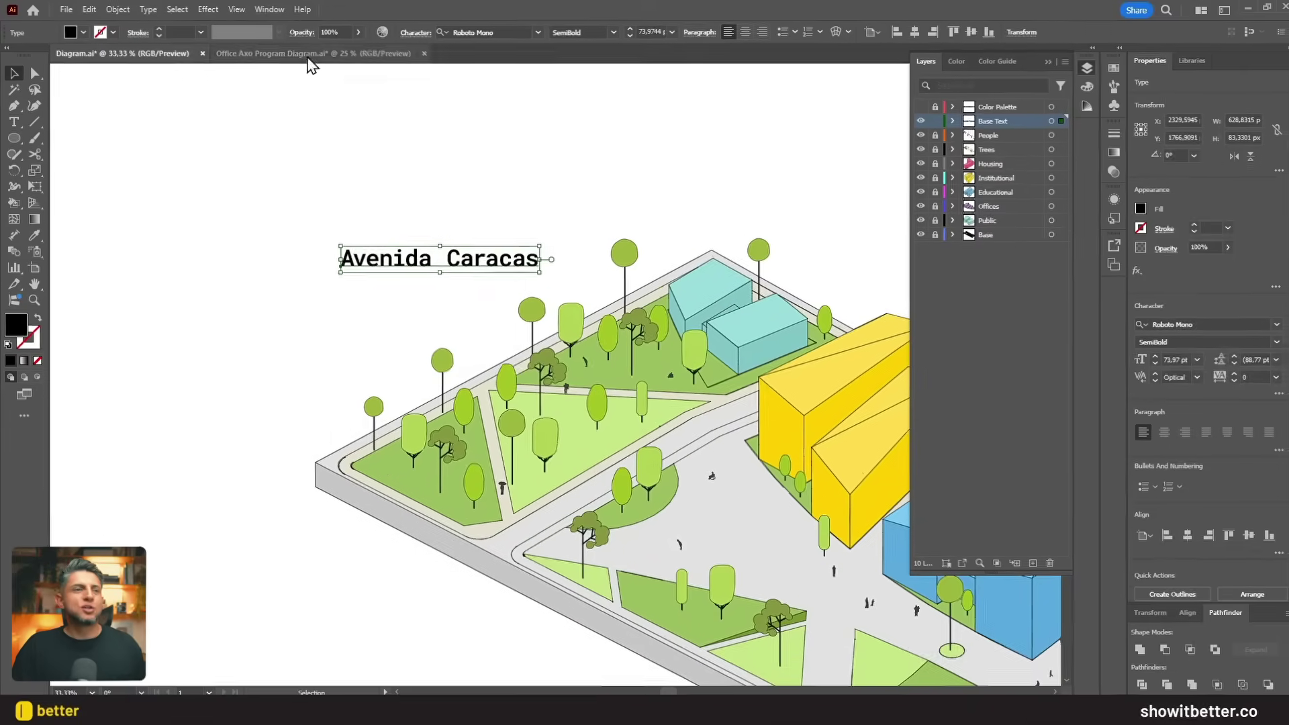
Step: Open the 3D and Materials settings and apply the Plane 3D type to the Avenida Caracas label
click(267, 9)
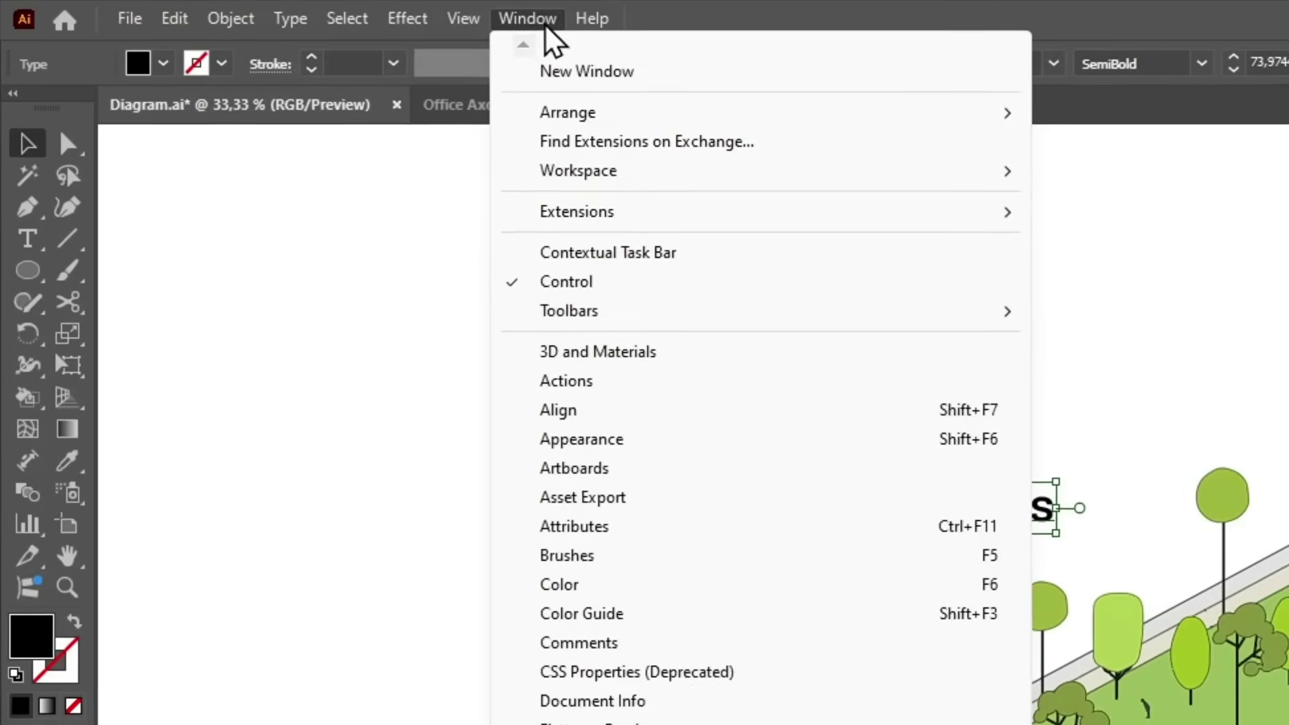
click(606, 318)
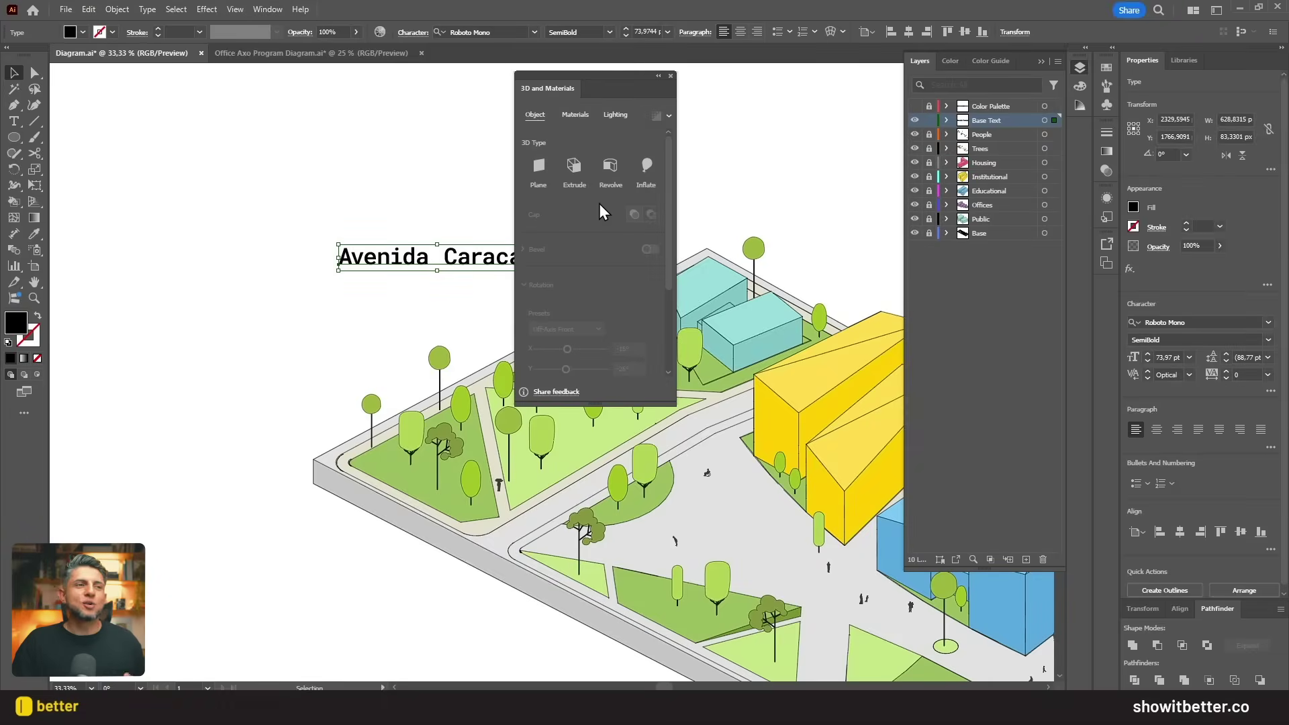
drag(608, 82, 767, 99)
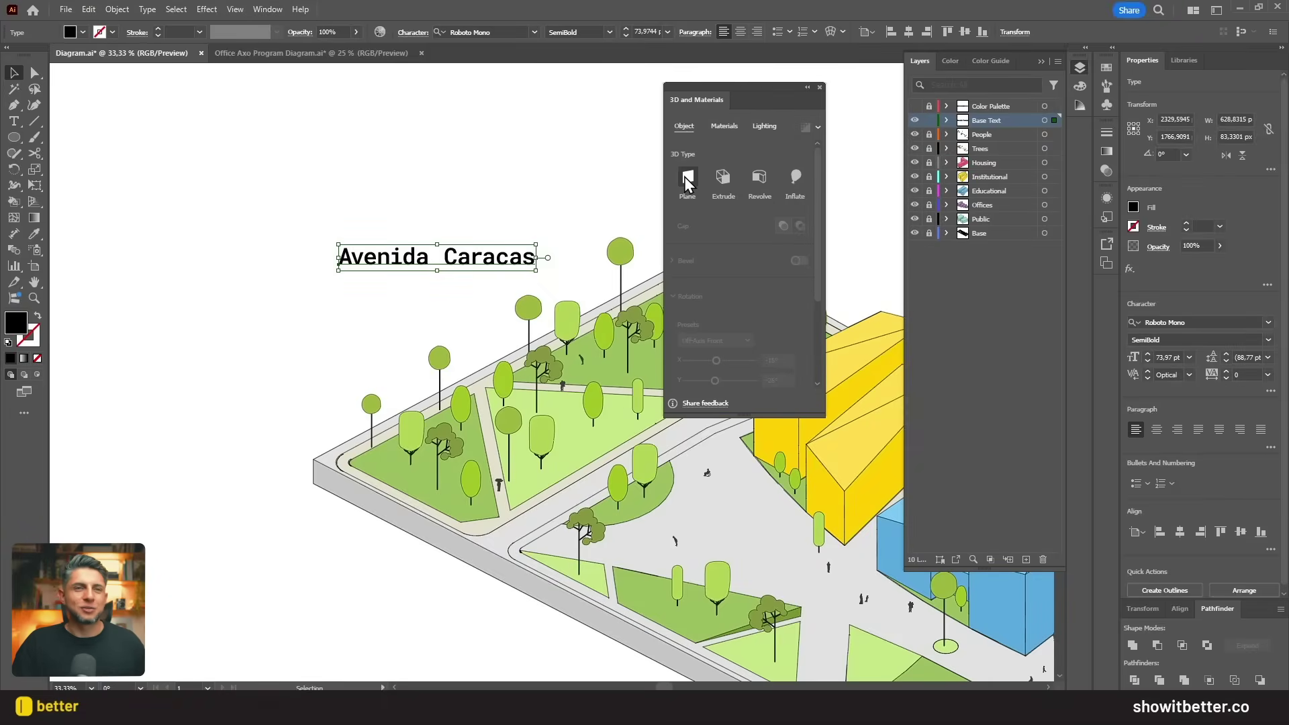
click(687, 178)
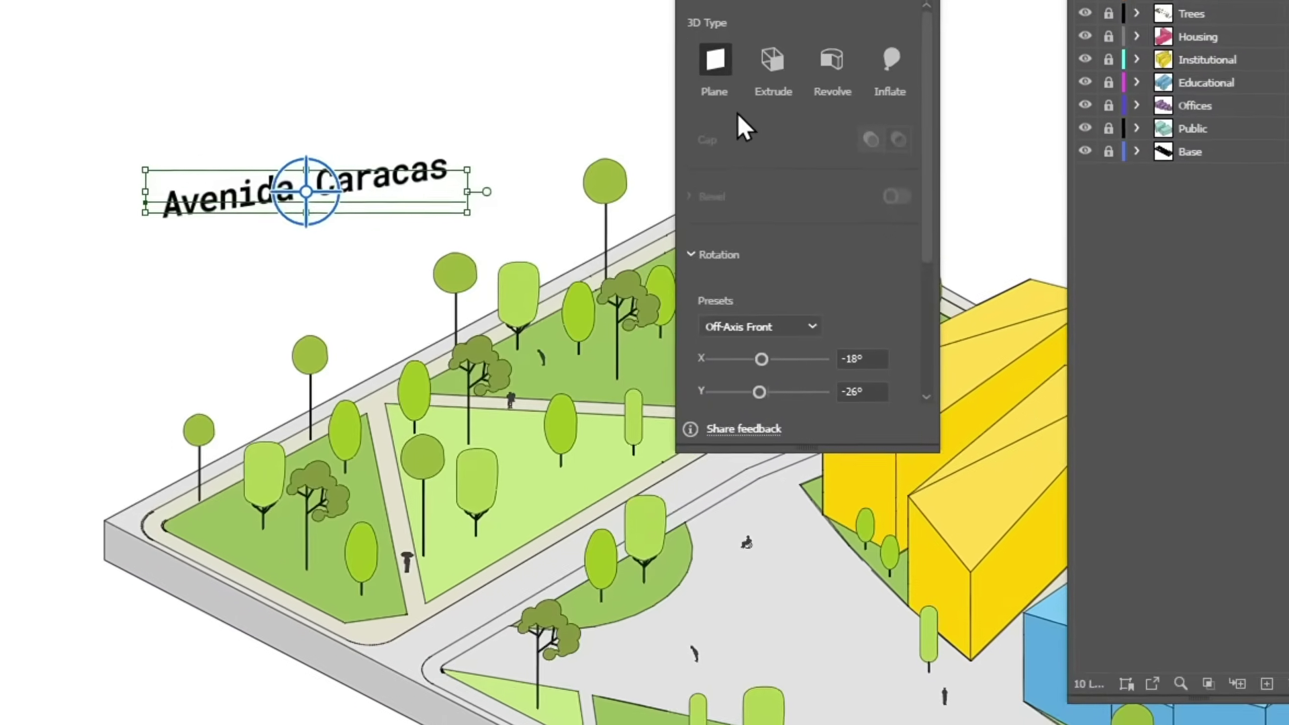
Step: Try the Isometric Top and Isometric Bottom rotation presets on the street label
click(768, 328)
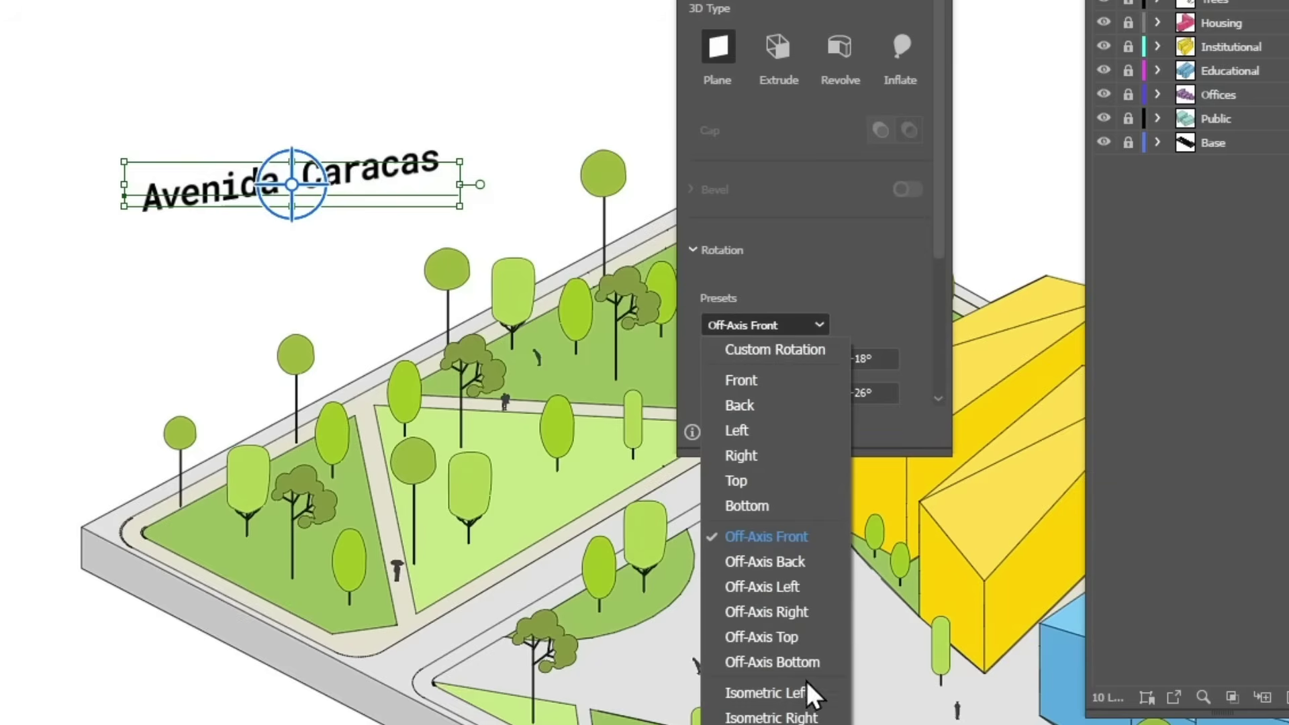
click(766, 724)
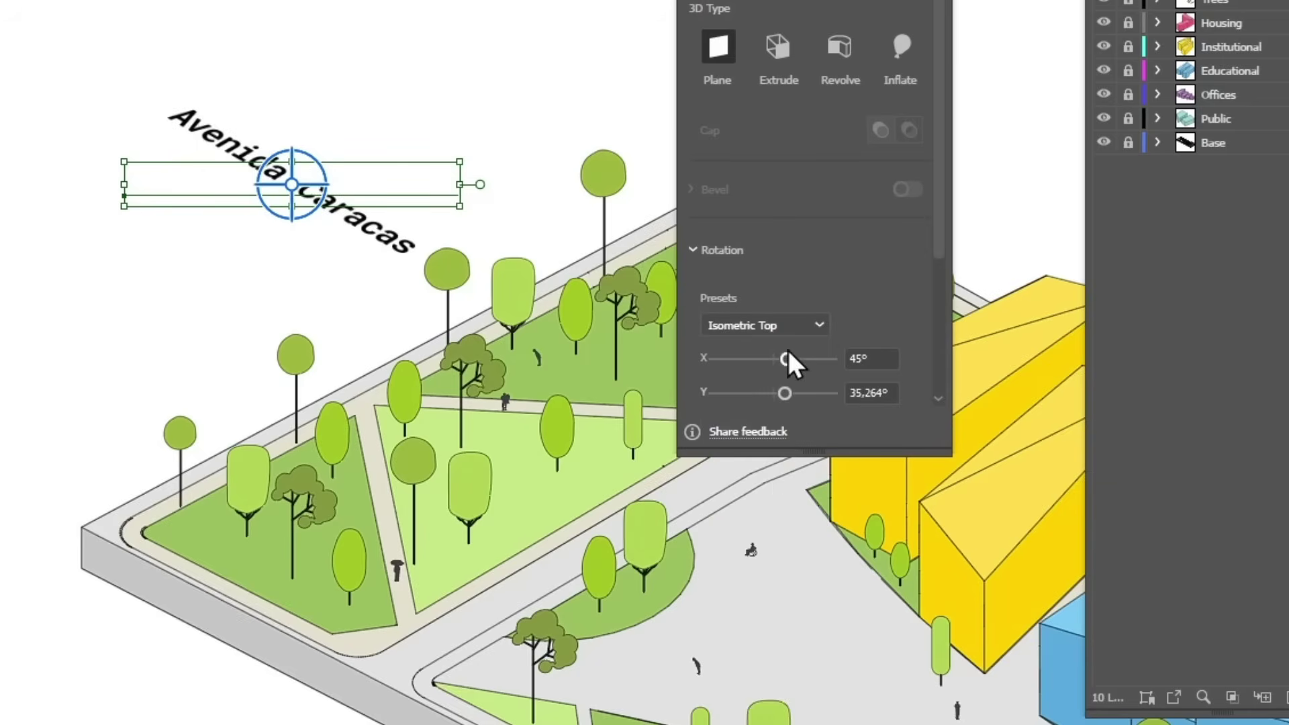
click(765, 325)
click(765, 724)
Step: Set the label's rotation preset to Isometric Right, and position and enlarge it alongside the block's upper-left edge
click(772, 325)
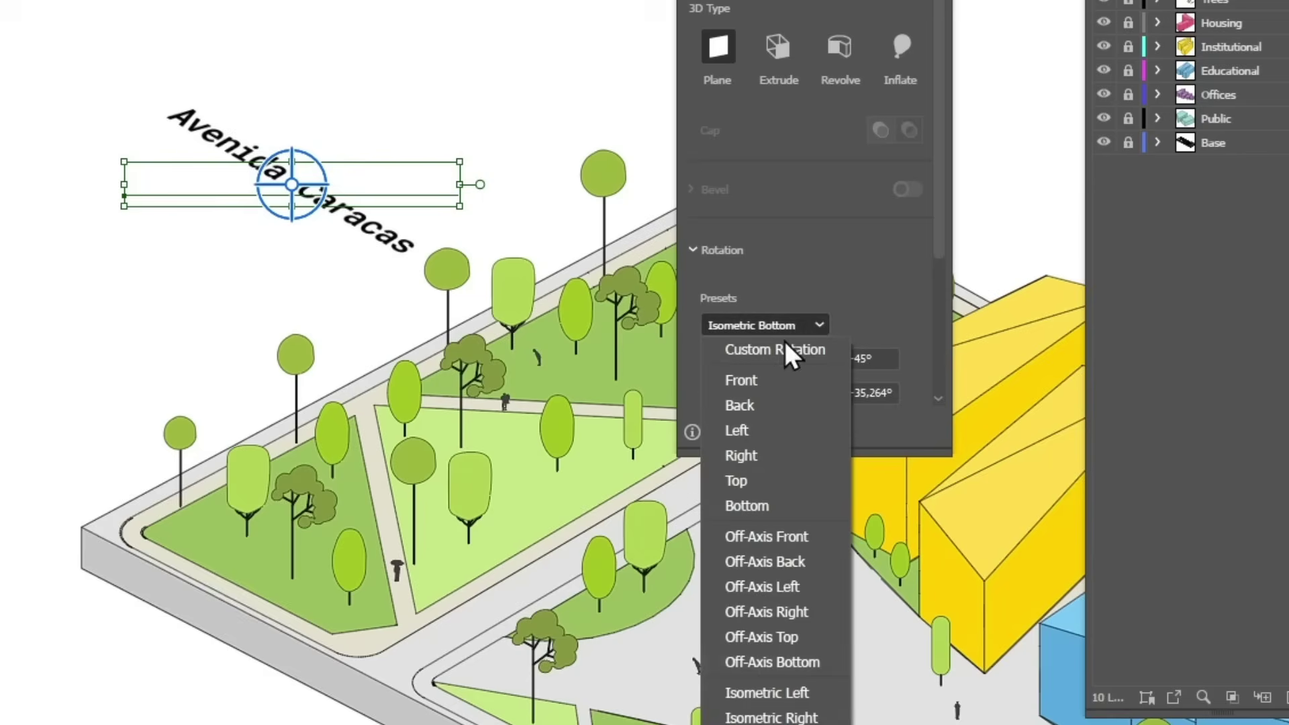
click(771, 718)
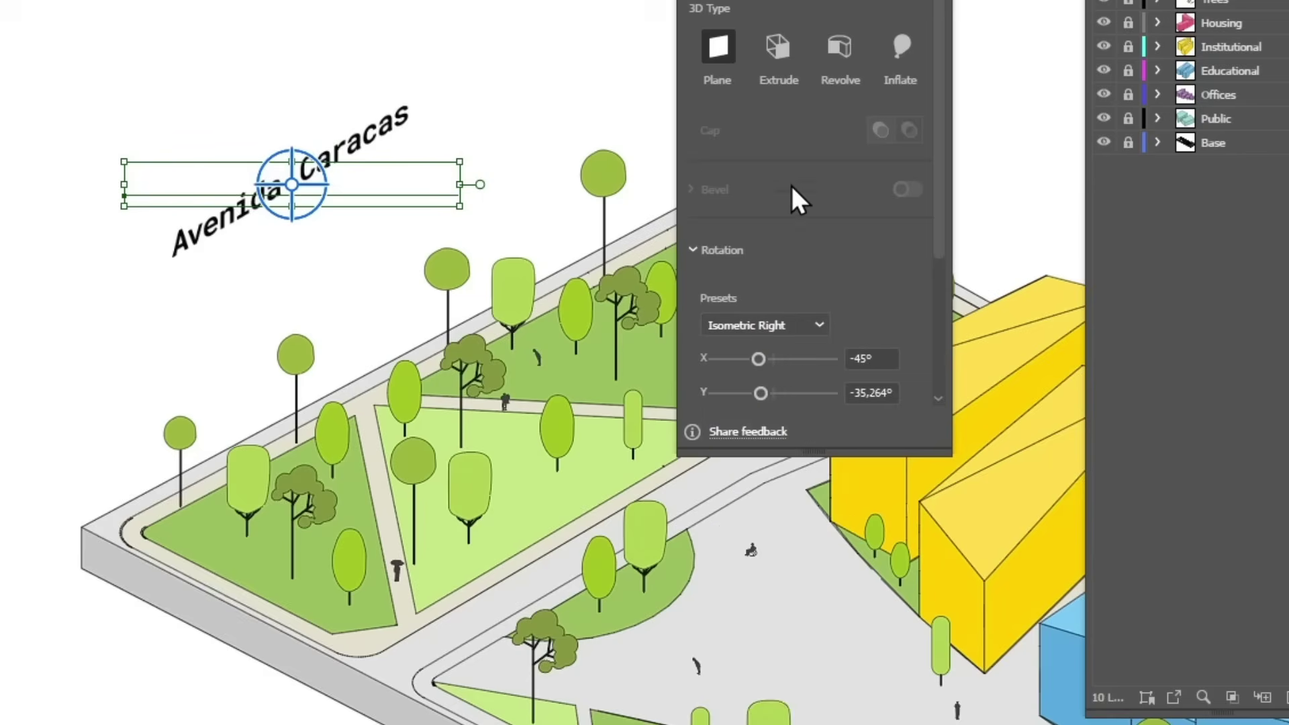
drag(381, 137, 431, 225)
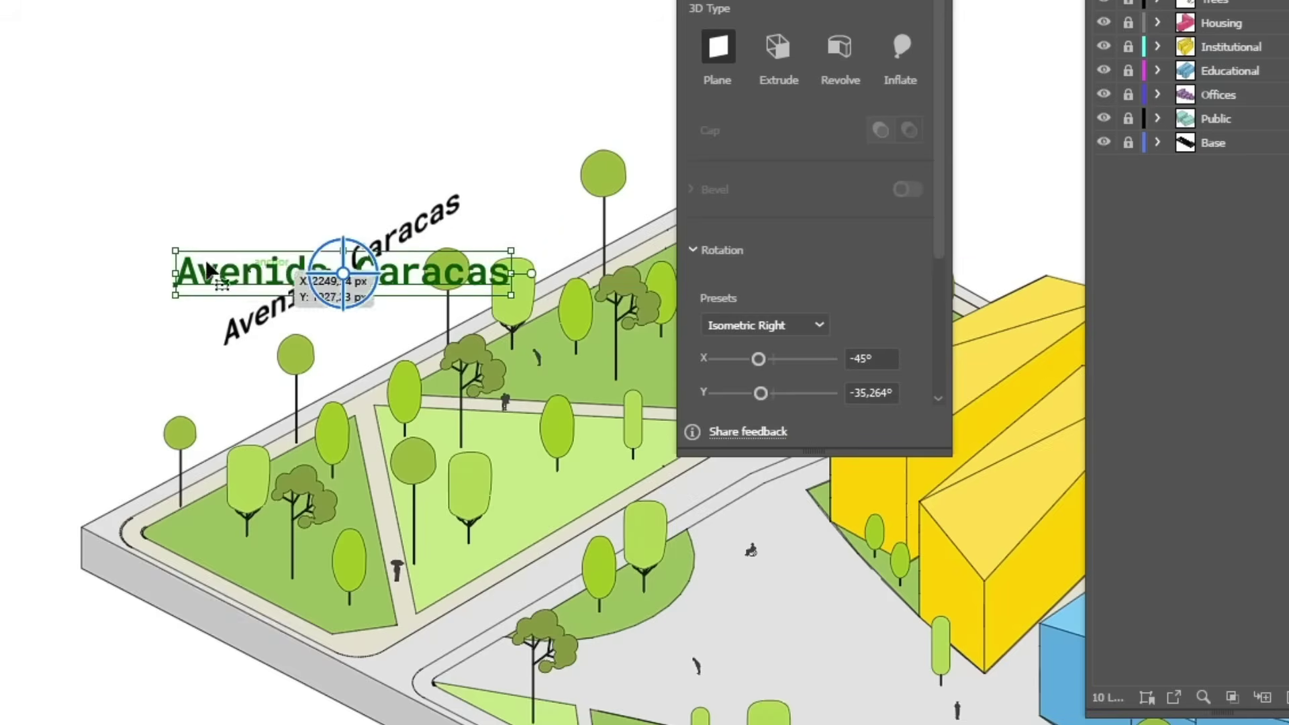
drag(171, 250, 60, 160)
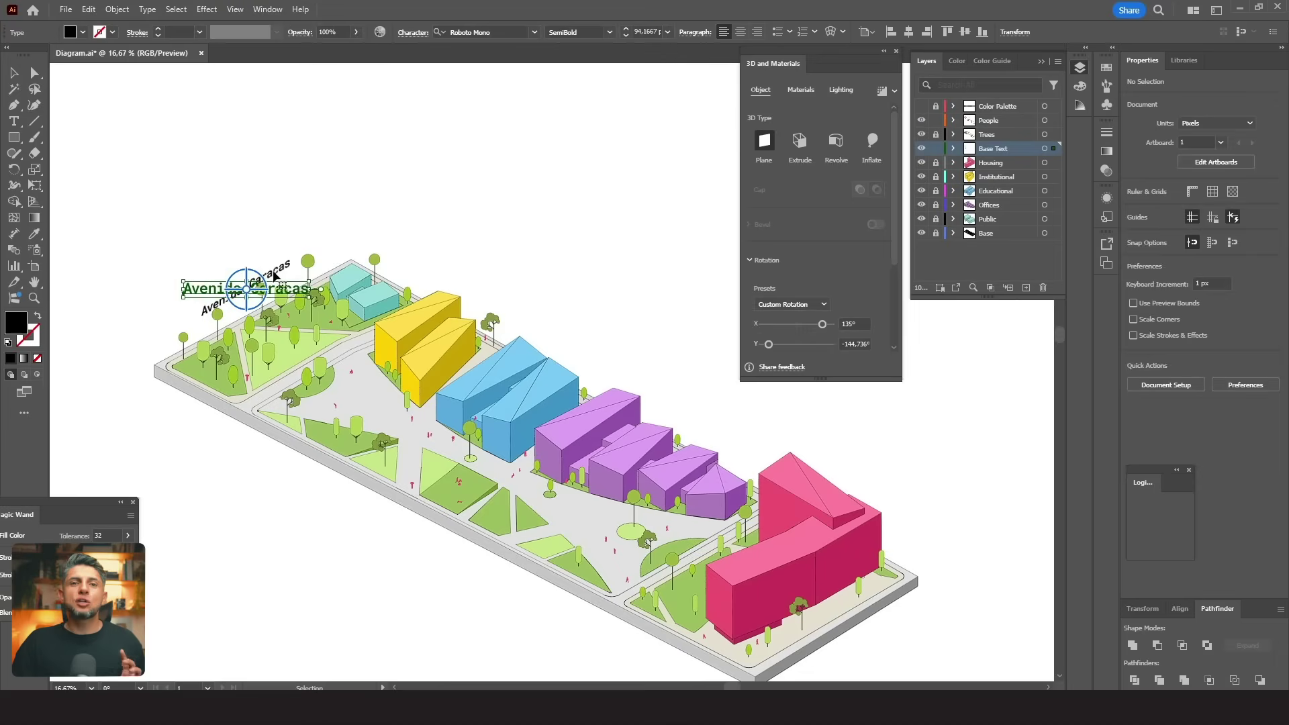
Step: Duplicate the Avenida Caracas label above the block's upper-right side and set the copy's rotation preset to Isometric Left
drag(275, 276, 625, 291)
click(791, 304)
click(796, 521)
Step: Change the duplicated street label's text to "Carrera Decima" and move it closer to the block's upper-right edge
double_click(630, 324)
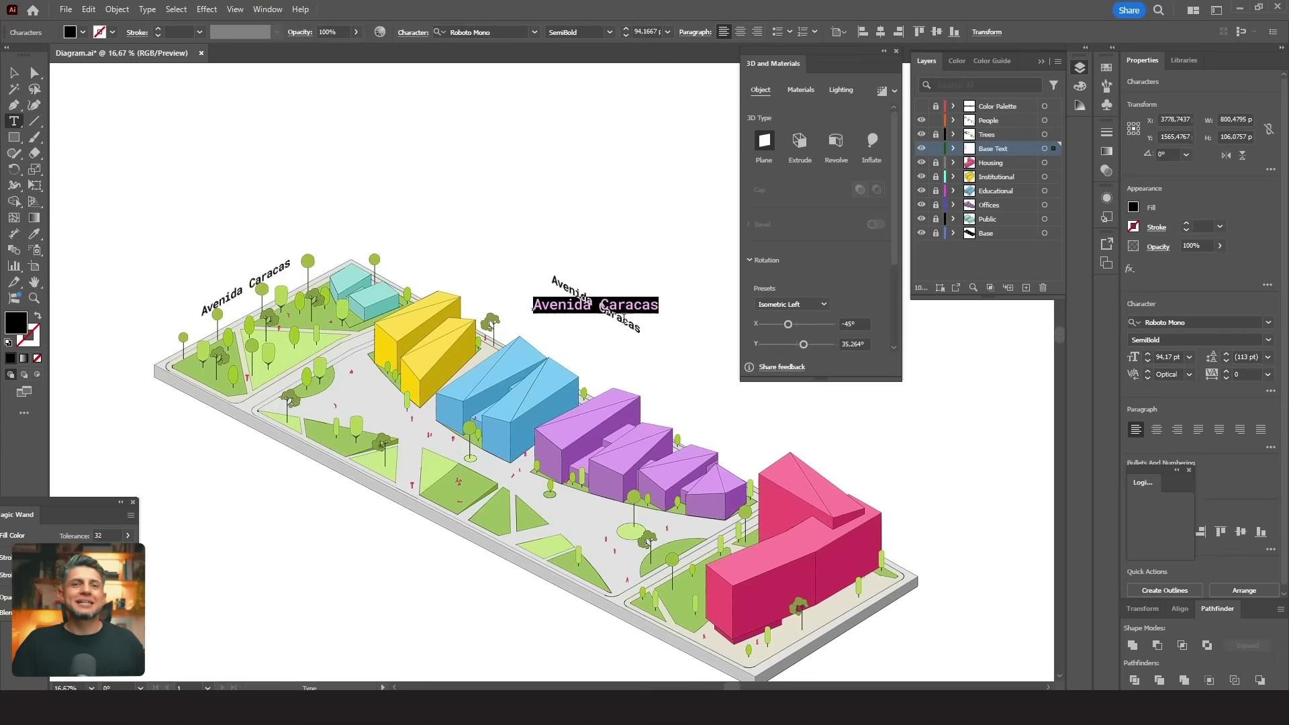
key(Caps_Lock)
text(Carrera Decima)
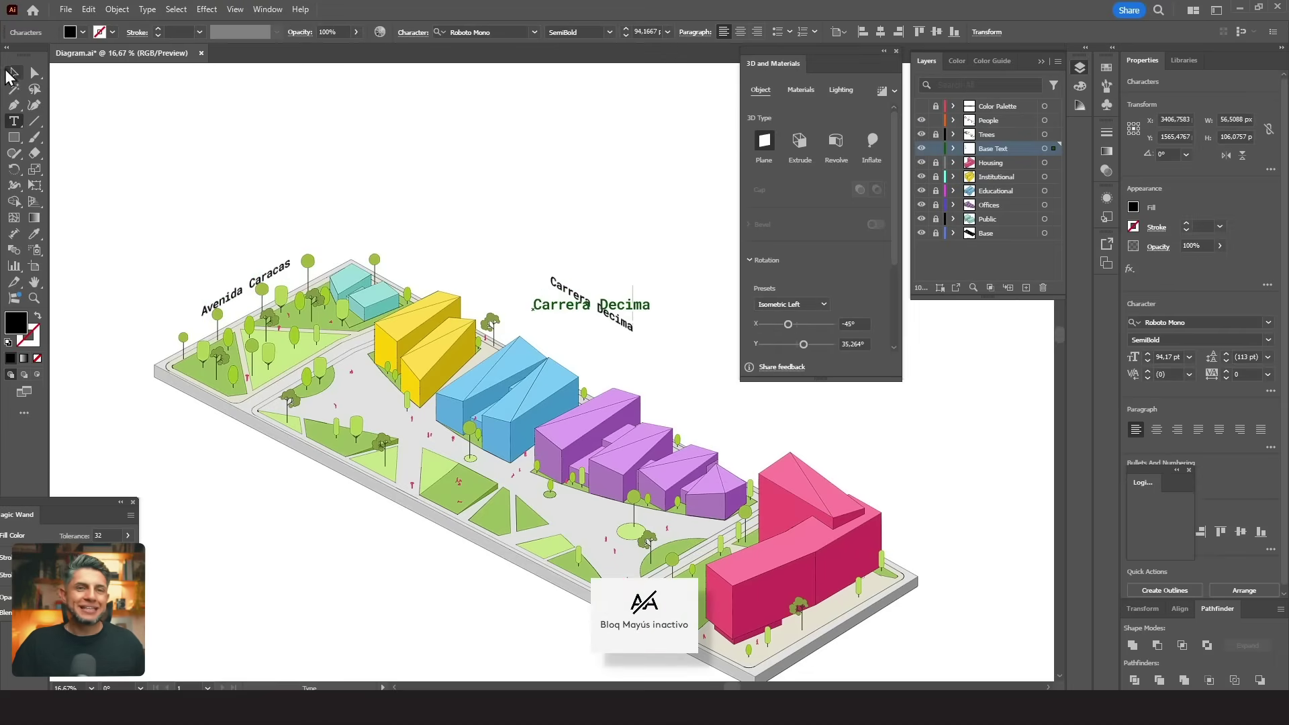
click(12, 73)
drag(638, 309, 615, 357)
Step: Set the Educational label's tracking to -50, duplicate it just below, and apply the SemiBold style
click(1268, 376)
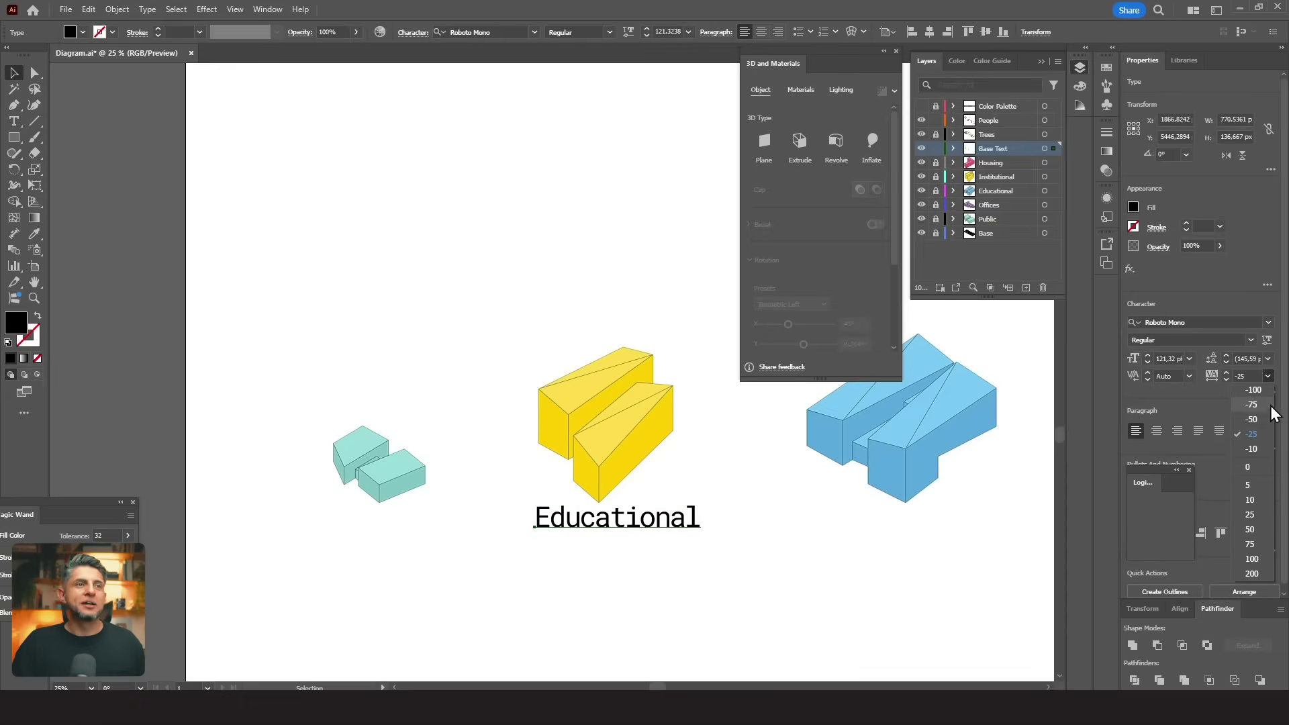
click(1251, 419)
drag(675, 526, 639, 550)
click(1251, 340)
click(1182, 422)
Step: Make the 4500 m2 area text Regular at about 92 pt and move it with the Educational label further below the yellow volumes
double_click(639, 550)
key(ctrl+a)
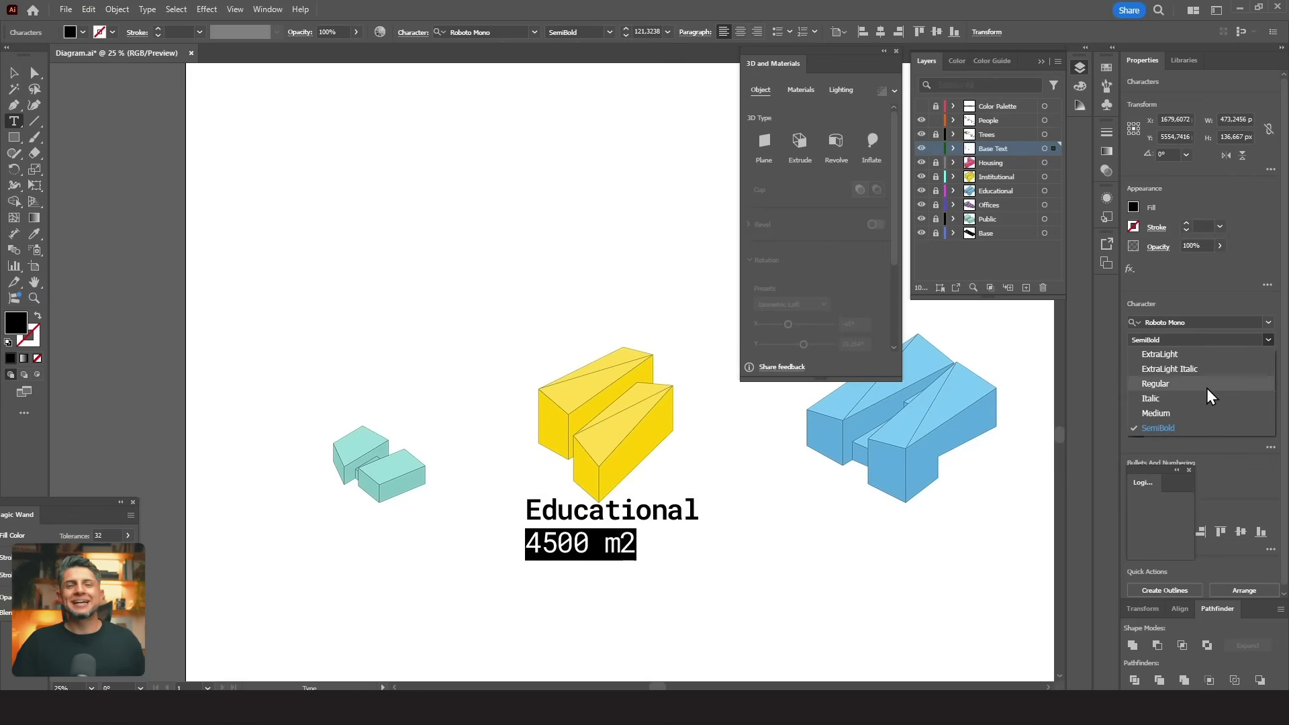
click(1207, 387)
click(10, 78)
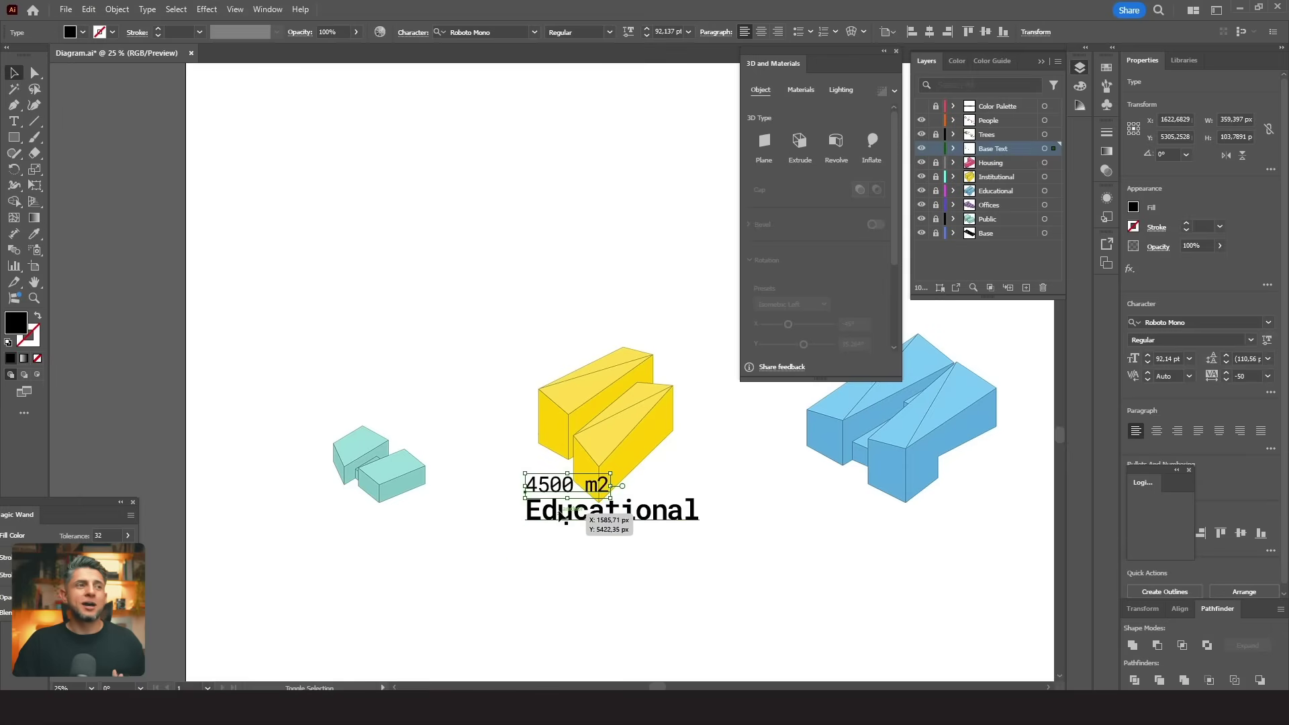
shift+click(561, 514)
drag(569, 518, 569, 555)
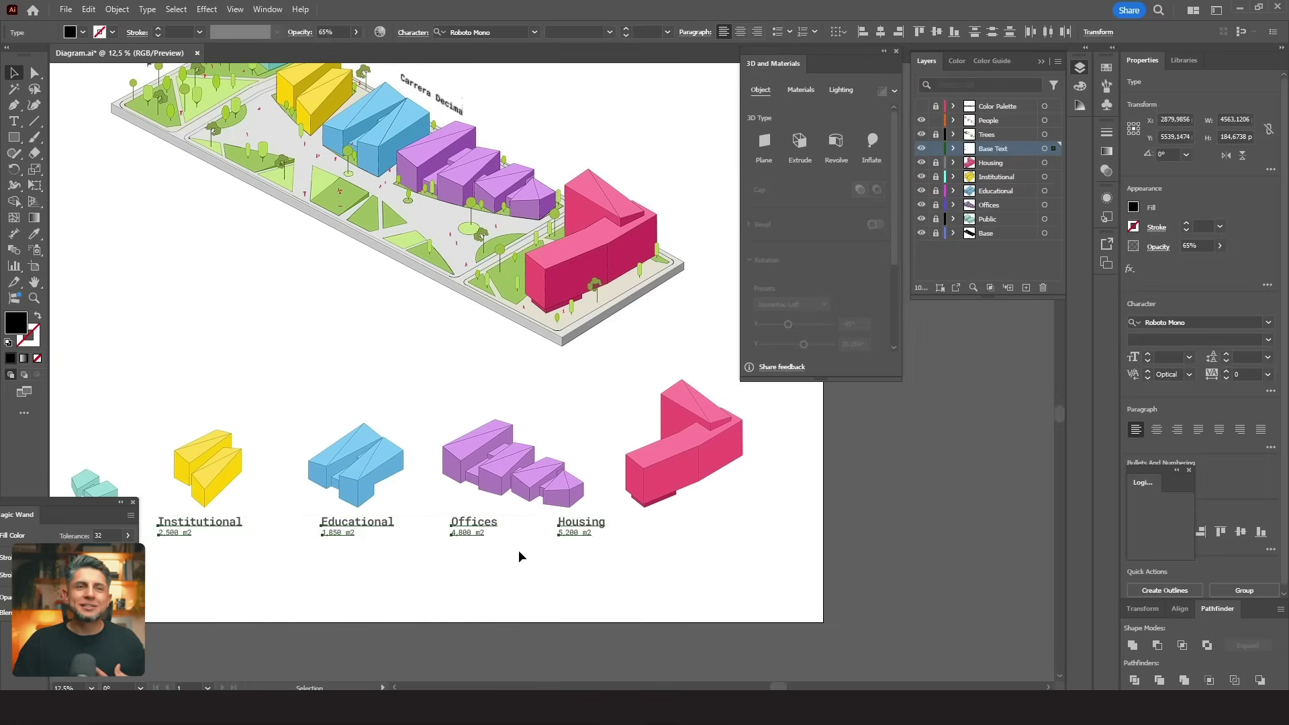
Step: Place the program and area labels beneath their legend volumes and move the set of area labels onto the isometric block
click(572, 526)
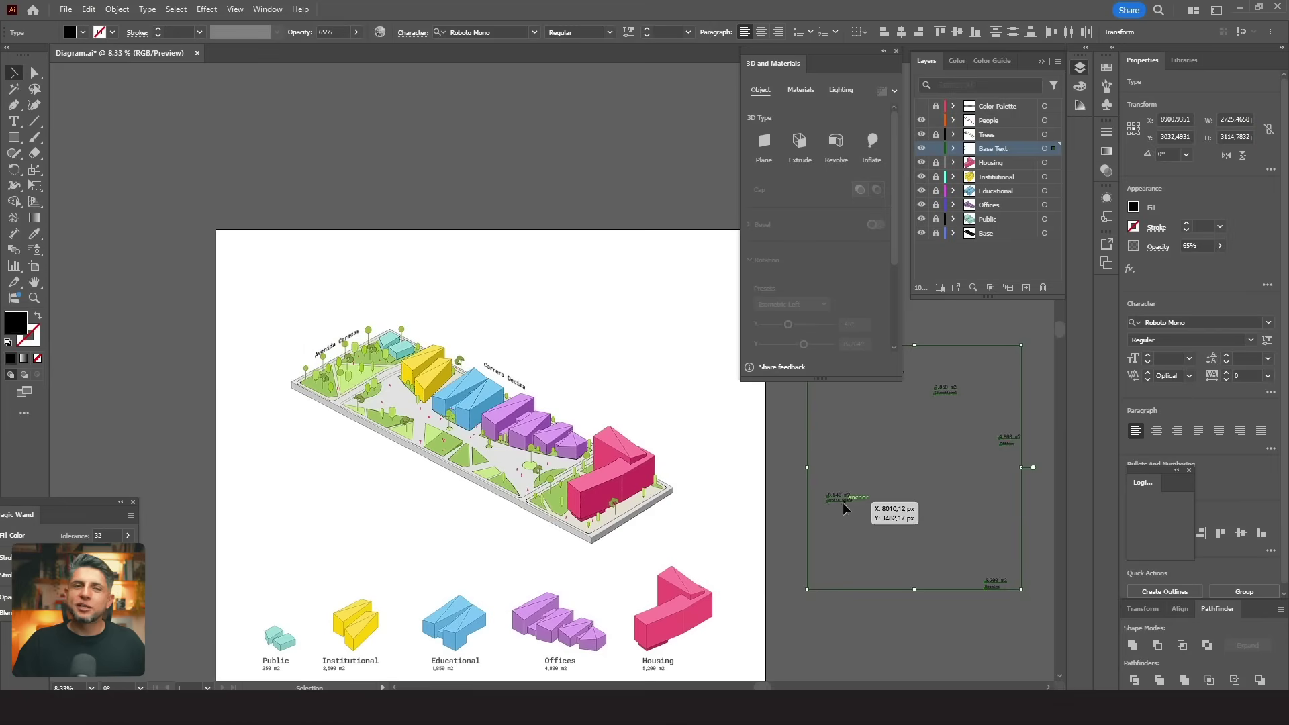
drag(806, 504, 389, 497)
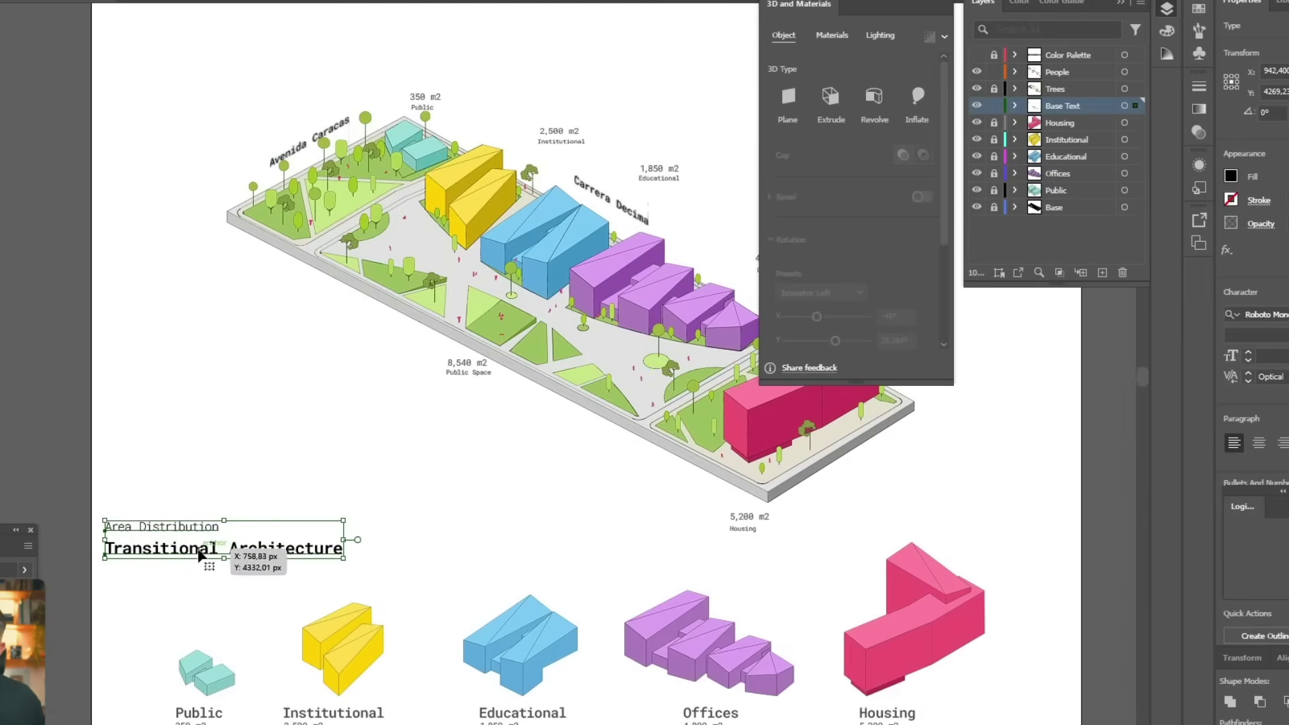
Step: Position the Area Distribution and Transitional Architecture title above the legend volumes, and place the 01 heading above the block's upper-left corner
drag(200, 554, 202, 571)
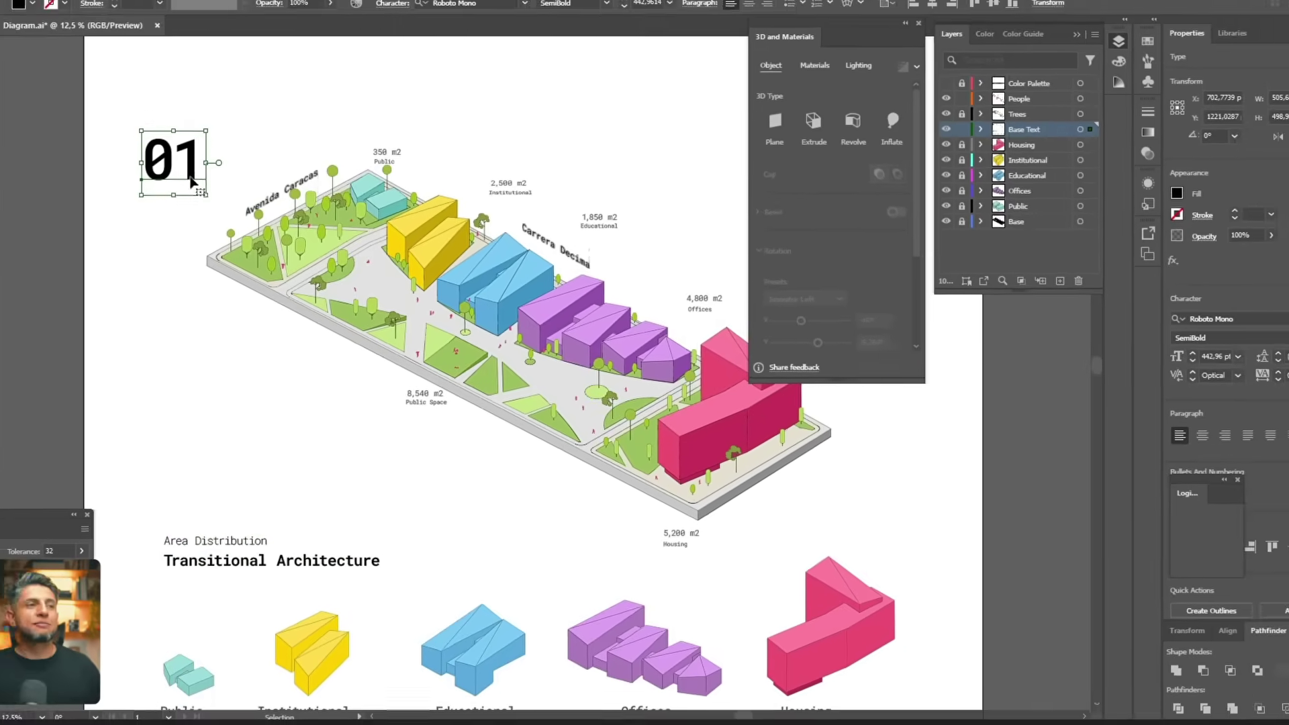
drag(193, 182, 211, 152)
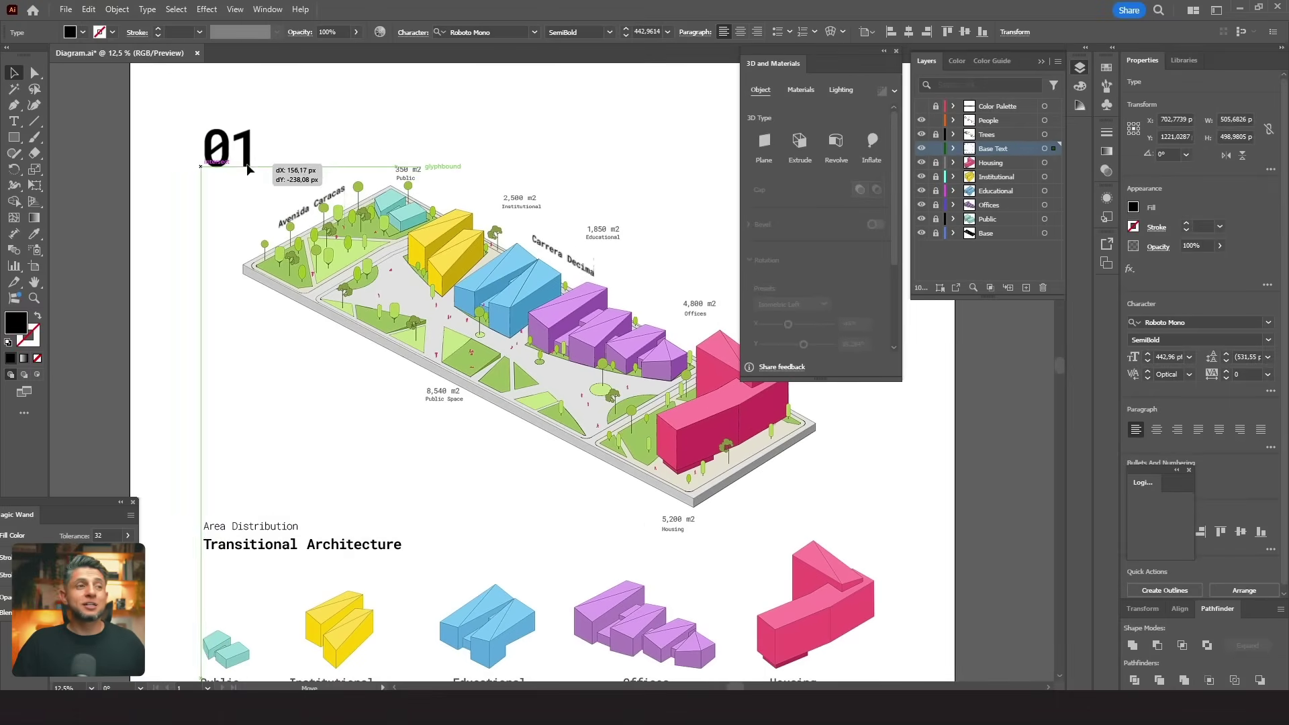
click(331, 137)
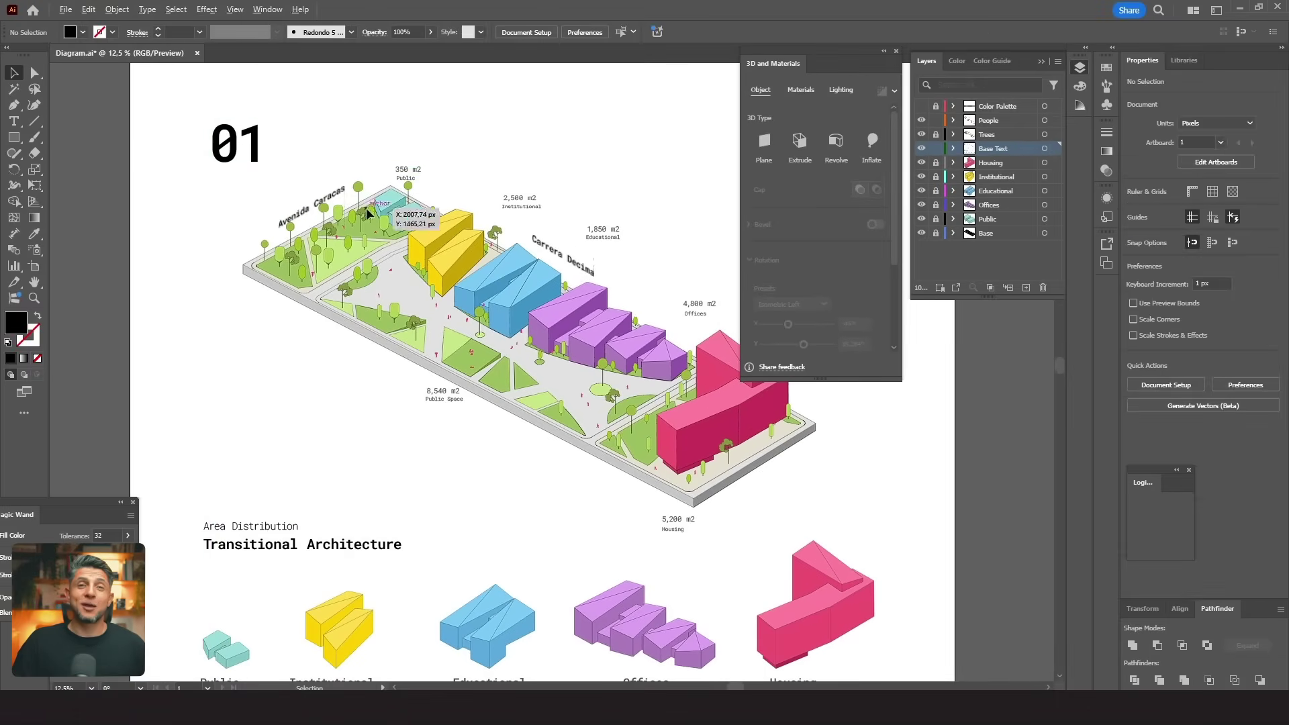
scroll(366, 219, down, 1)
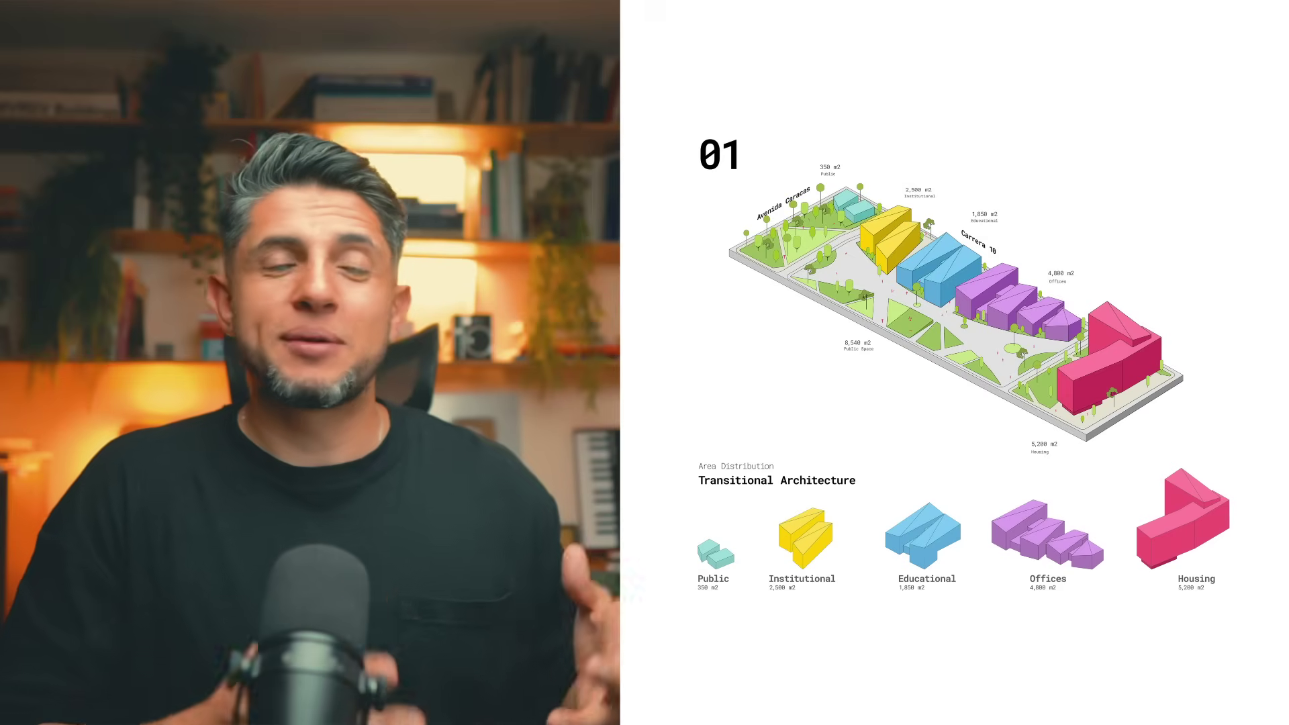
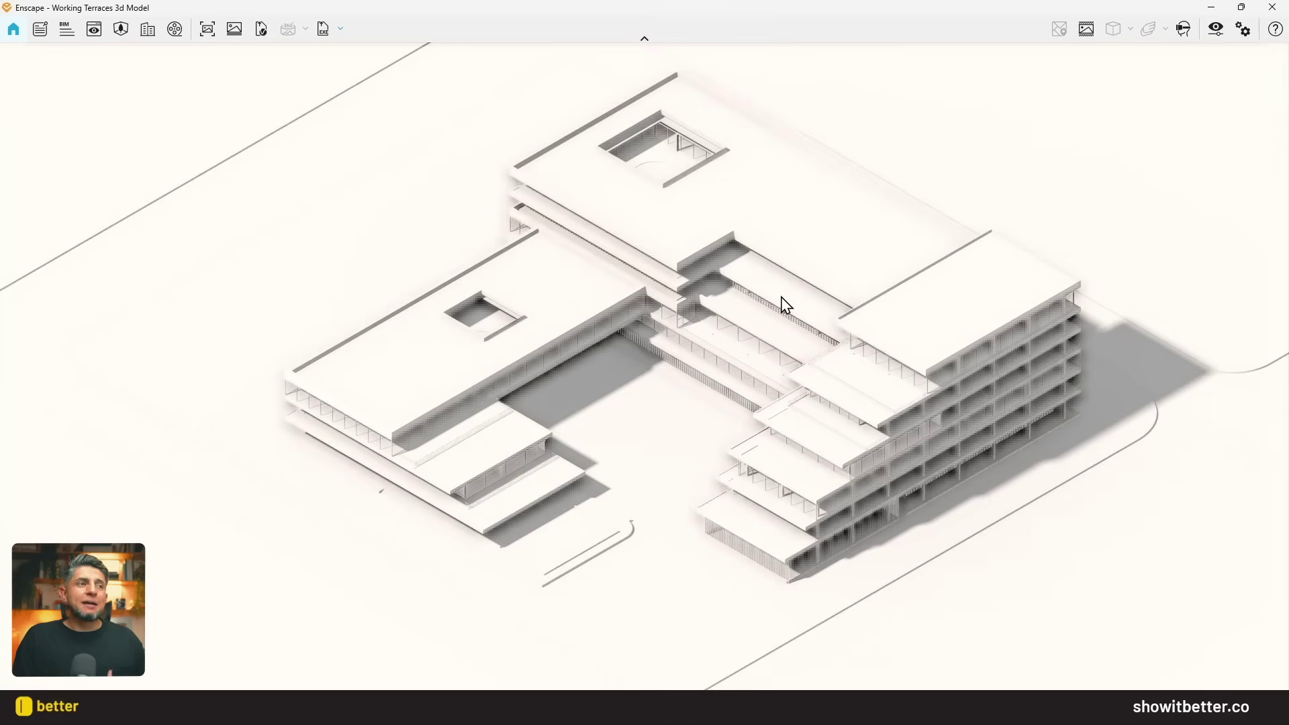
Step: Switch to Enscape and capture the isometric white-model view of the building as an image
click(207, 29)
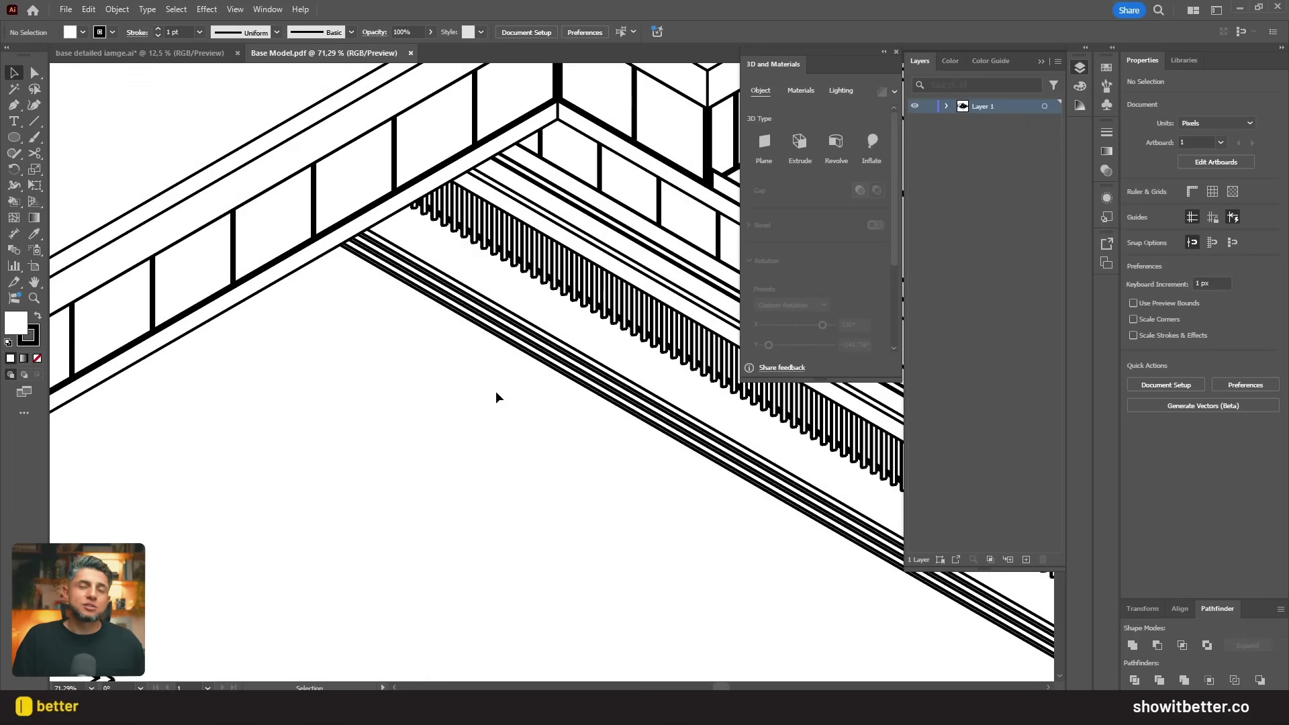
Step: Switch to Illustrator, close the 3D and Materials settings, and rename the drawing's layer "Base"
click(896, 51)
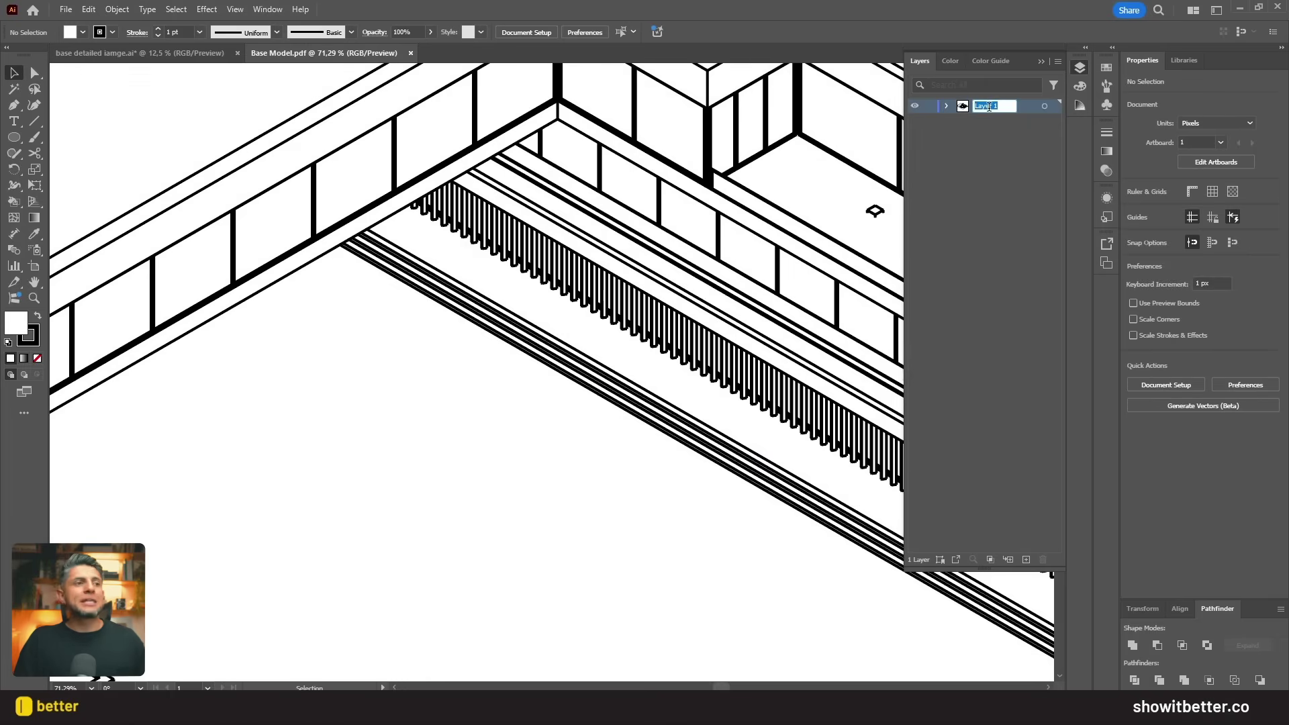
text(Bas)
key(Caps_Lock)
key(Return)
Step: Delete the street and curb outlines surrounding the building in the base drawing
scroll(485, 421, down, 9)
scroll(593, 385, up, 2)
scroll(462, 368, down, 1)
scroll(559, 356, up, 1)
click(874, 399)
drag(896, 460, 779, 465)
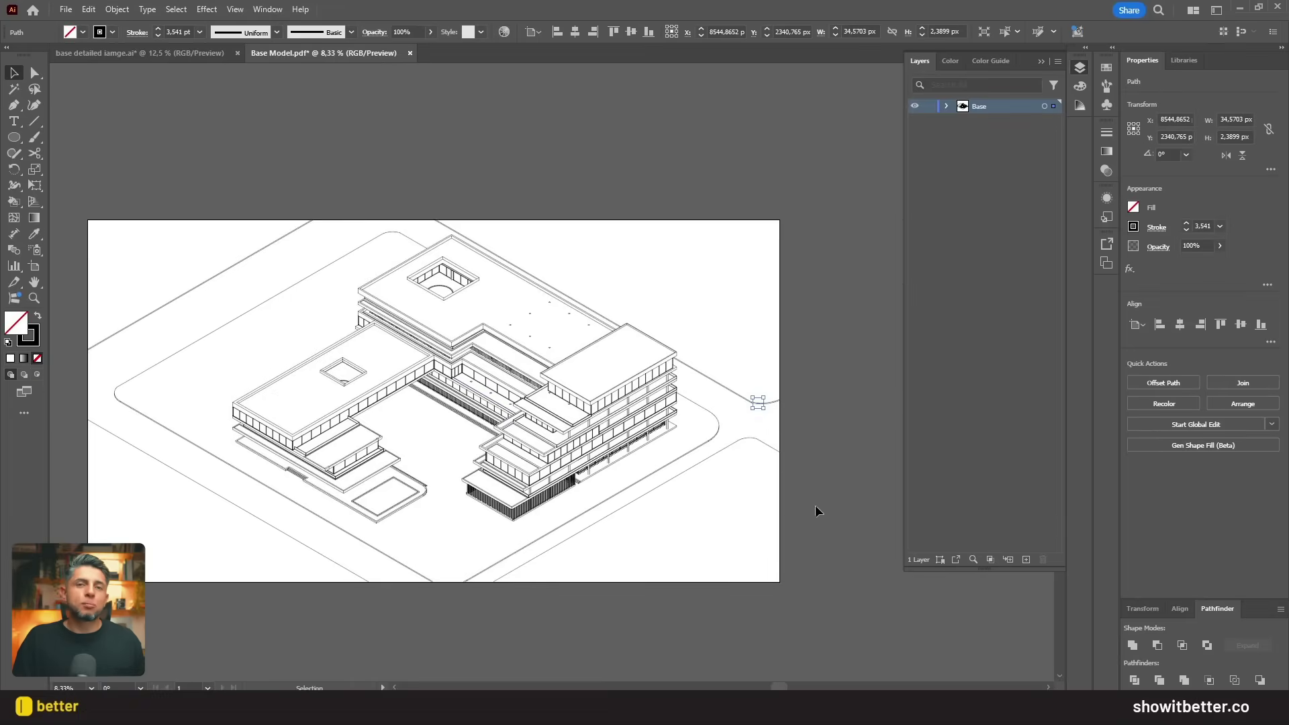
drag(703, 325, 704, 325)
key(Delete)
drag(174, 511, 111, 268)
key(Delete)
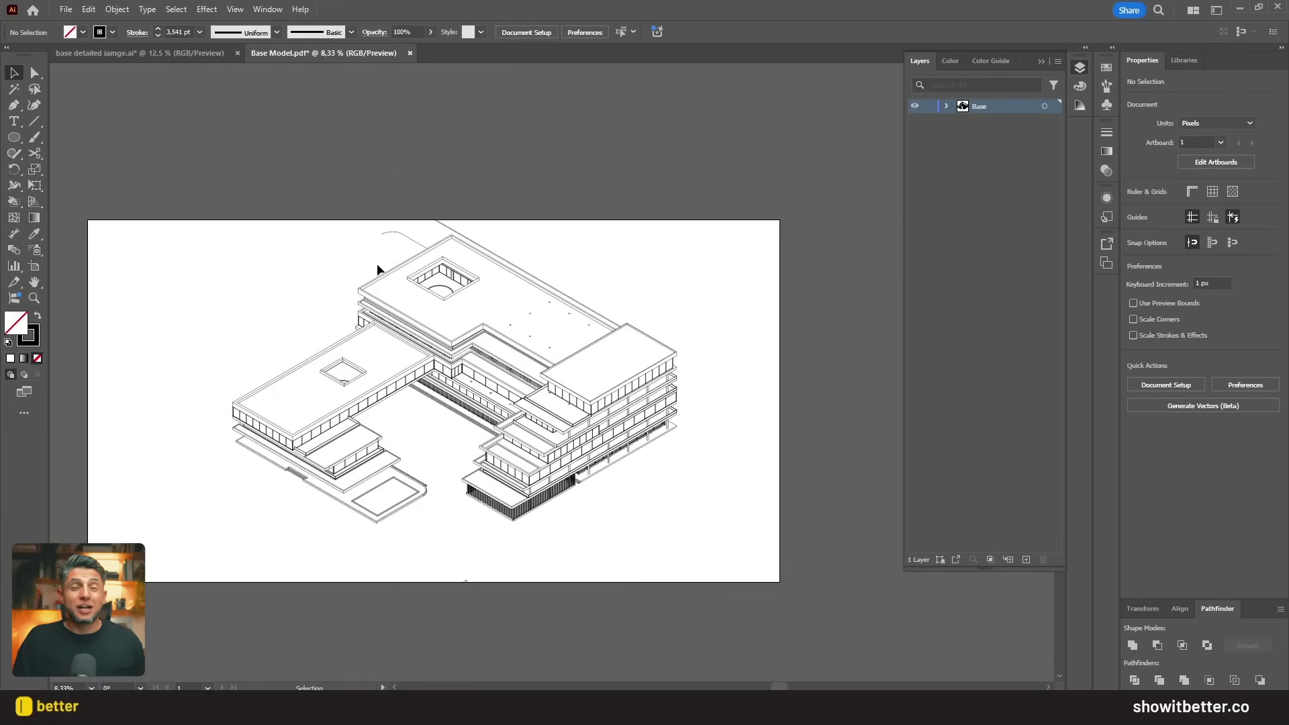
mouse_move(422, 218)
mouse_down()
mouse_move(392, 227)
mouse_move(435, 156)
mouse_up()
key(Delete)
Step: Extend the artboard to leave wider margins around the building
key(shift+o)
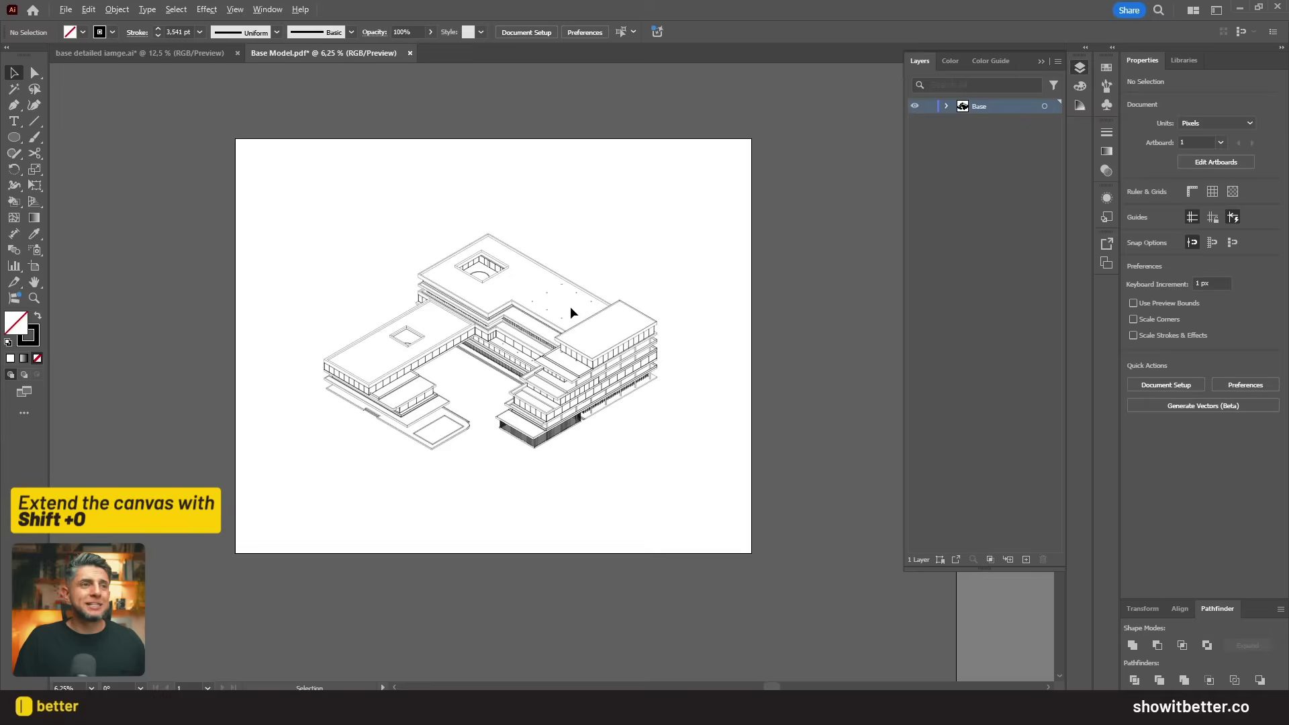
scroll(571, 306, up, 1)
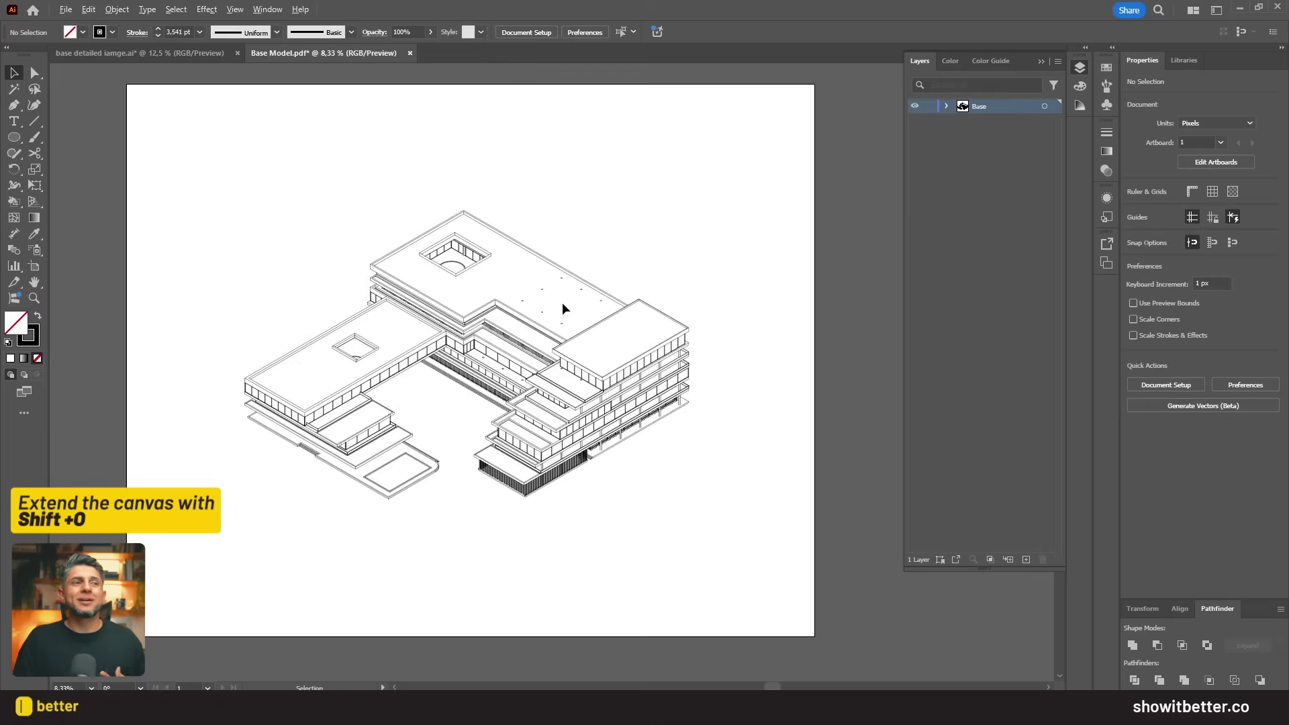
Step: Delete the small diamond-shaped marks scattered over the large rear roof
scroll(562, 302, up, 7)
drag(598, 452, 475, 380)
key(Delete)
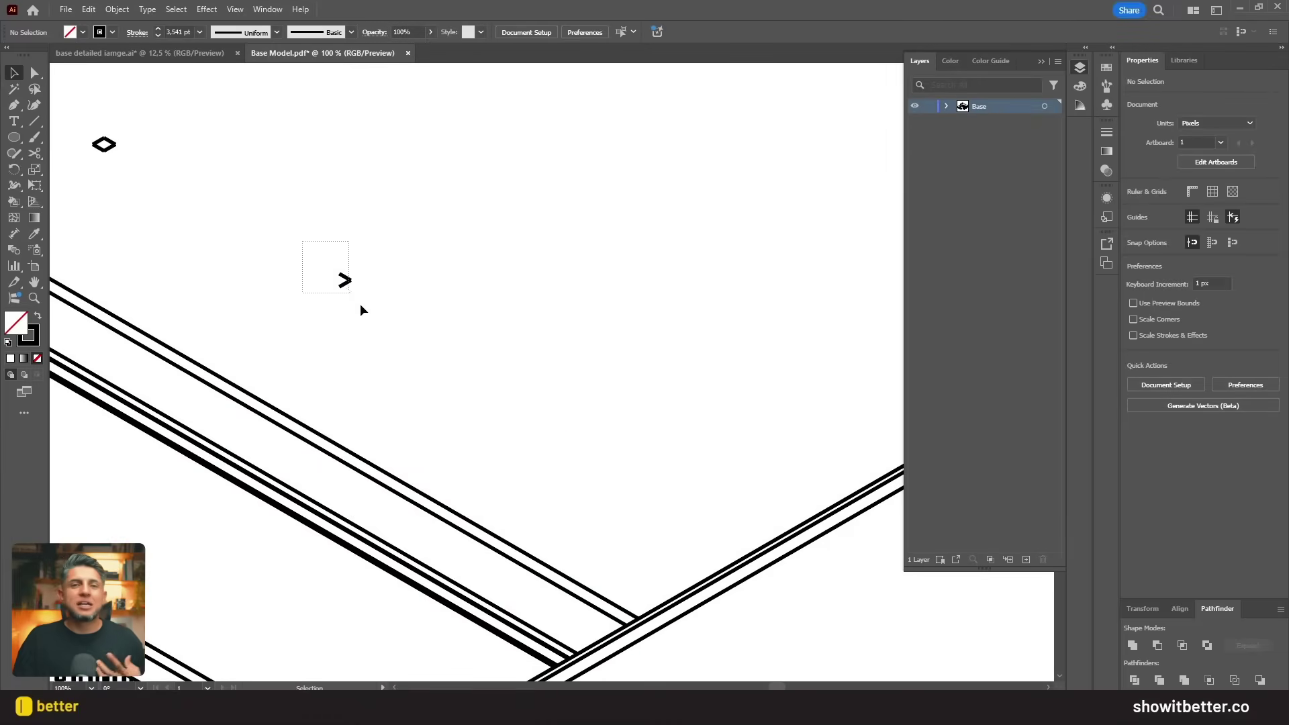
scroll(406, 327, down, 2)
drag(411, 292, 393, 443)
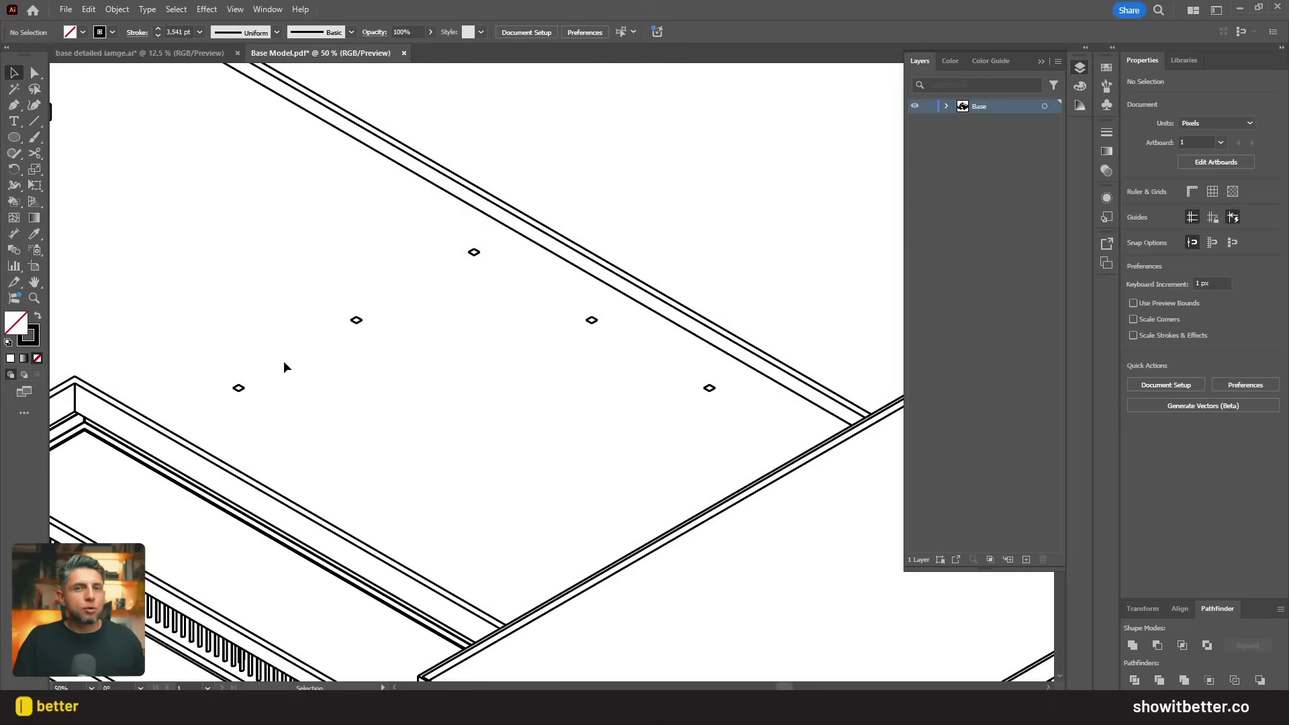
key(Delete)
drag(311, 294, 387, 338)
key(Delete)
drag(438, 234, 488, 271)
key(Delete)
drag(659, 366, 727, 408)
key(Delete)
Step: Delete two overlapping vertical strokes from the ground-floor louvre facade
scroll(591, 228, down, 2)
scroll(591, 228, down, 1)
scroll(531, 557, up, 5)
scroll(563, 530, up, 4)
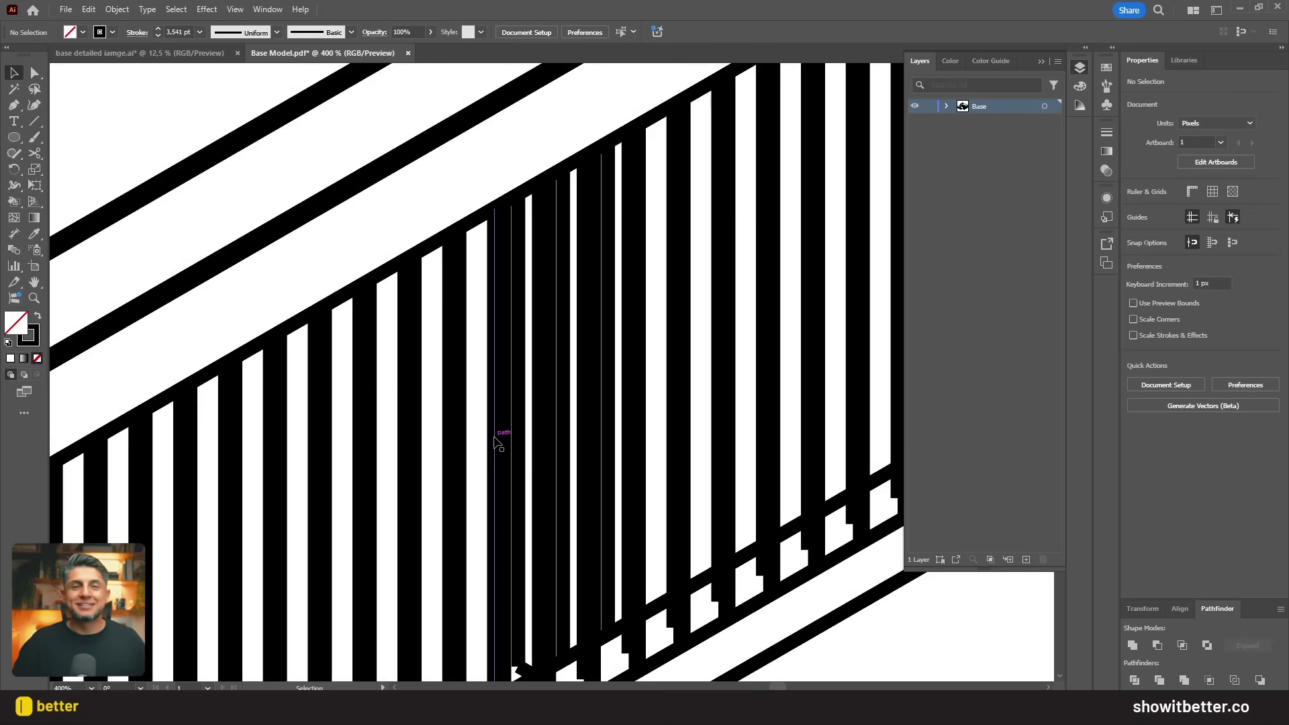
click(495, 441)
key(Delete)
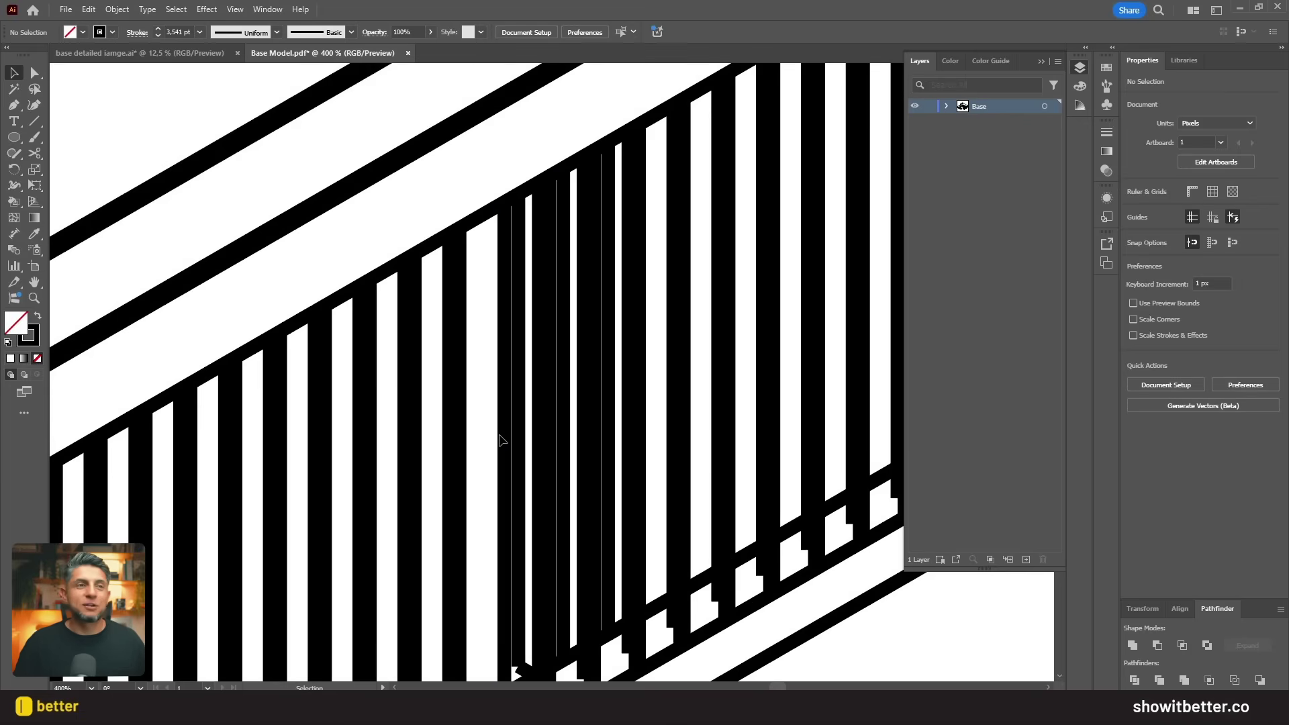
click(450, 432)
key(Delete)
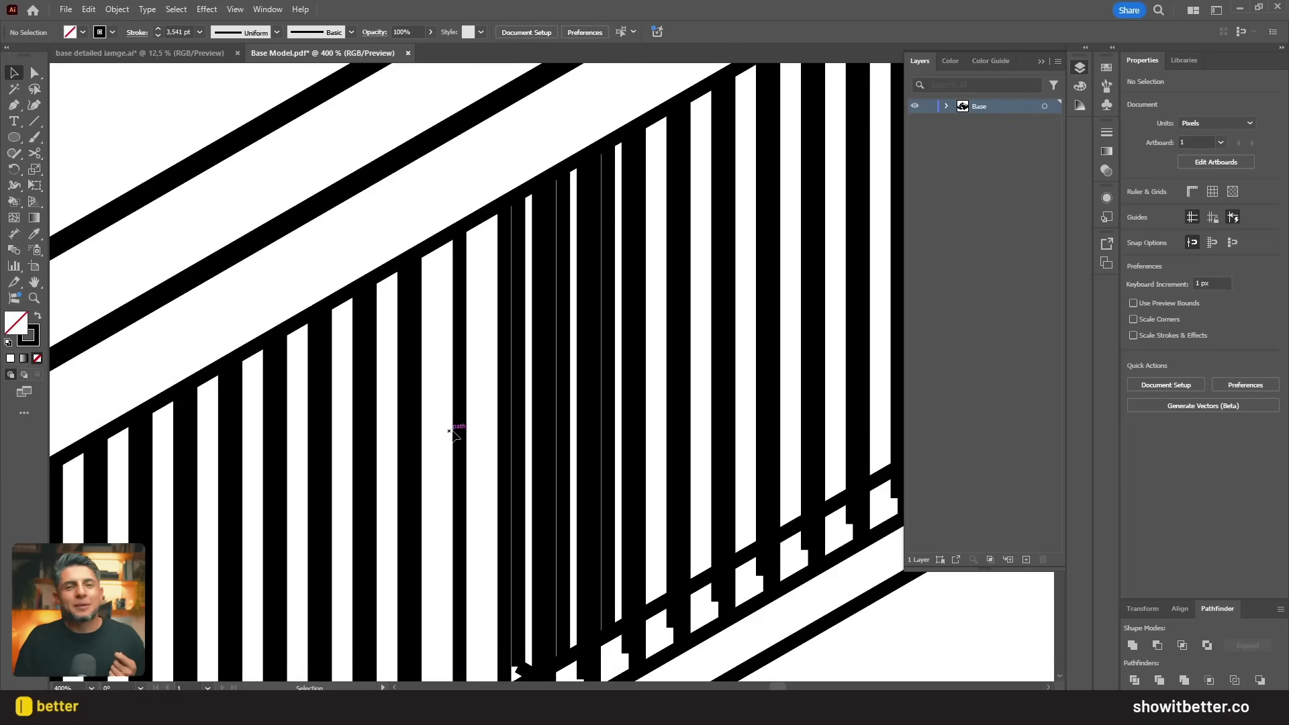
Step: Try deleting another pair of vertical strokes in the louvre facade, and undo the deletion
click(460, 433)
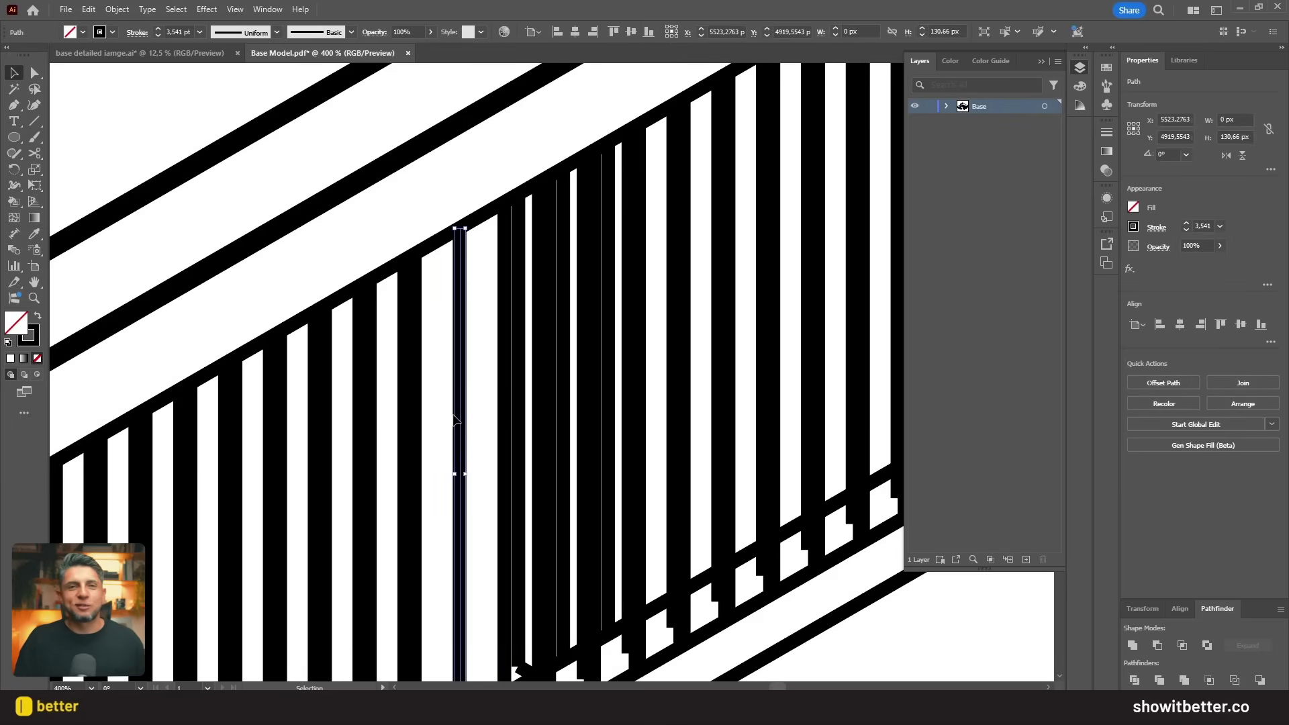
key(Delete)
key(ctrl+z)
Step: Select all the linework of the building drawing
scroll(457, 417, down, 5)
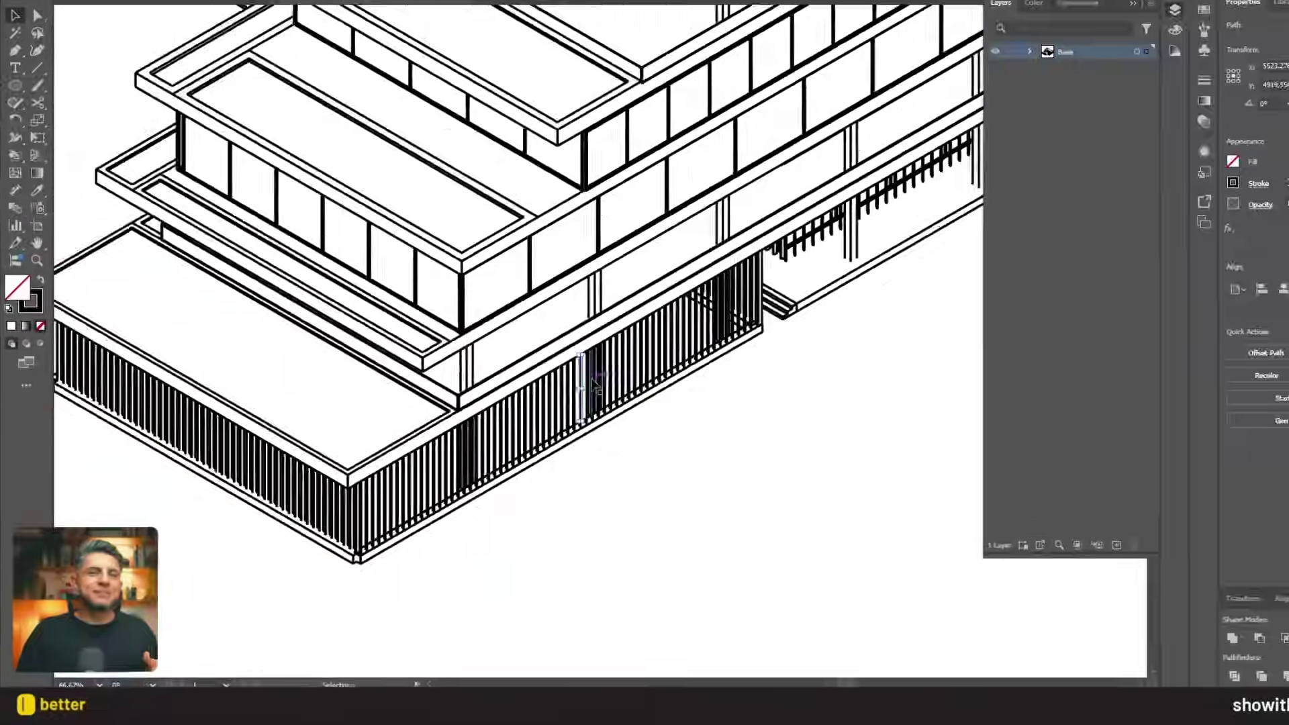
scroll(594, 384, down, 6)
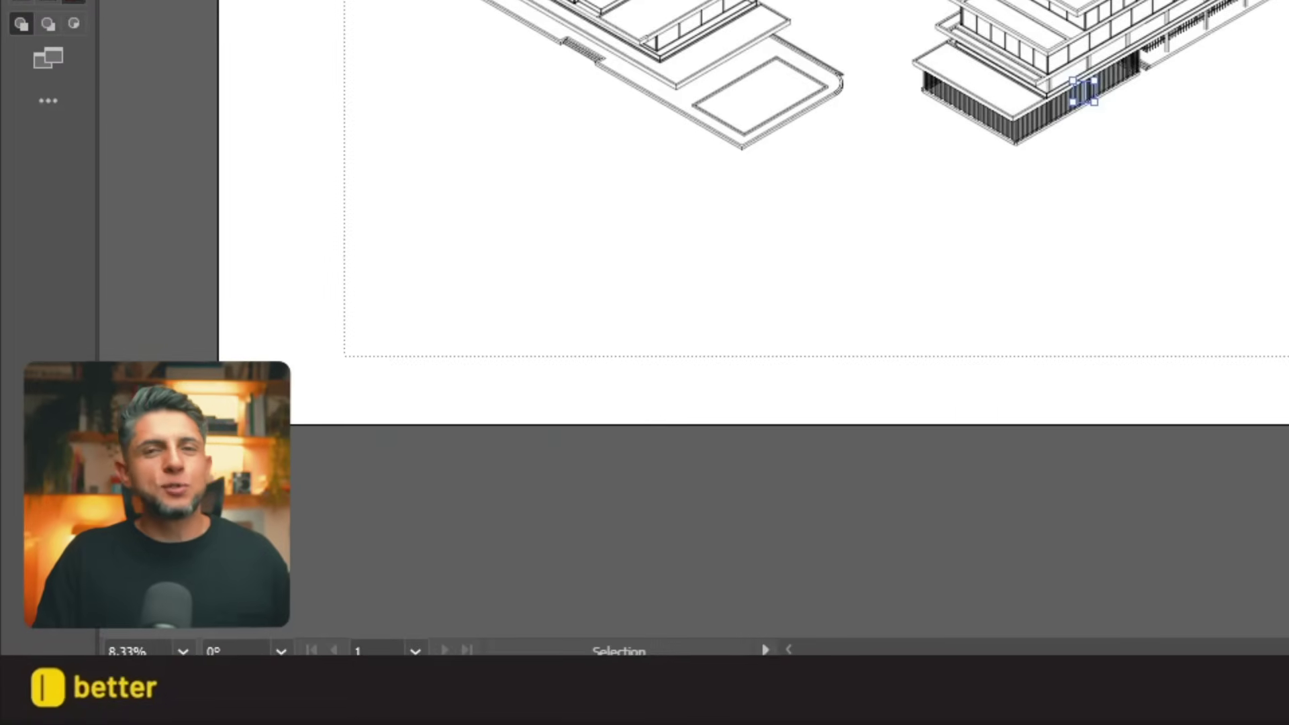
key(ctrl+a)
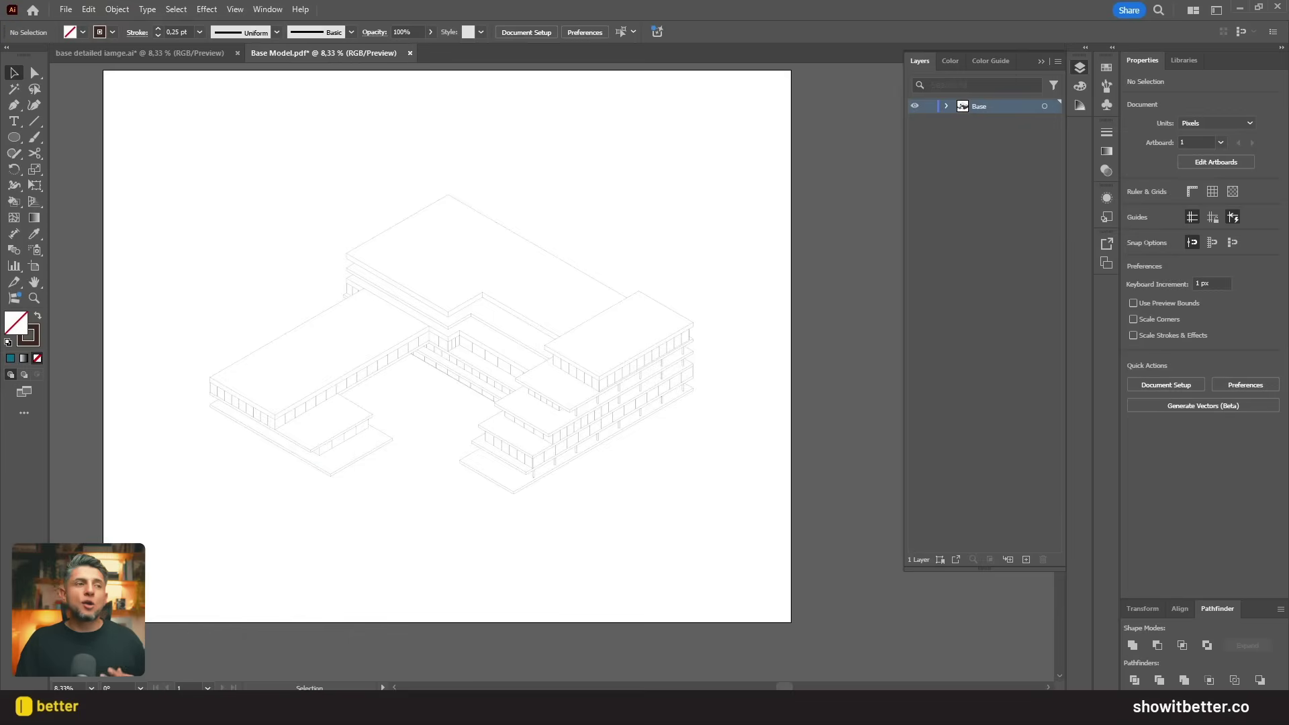
Step: Switch to File Explorer and place color.png from the Diagram Two folder beside the building in the Illustrator drawing
key(alt+Tab)
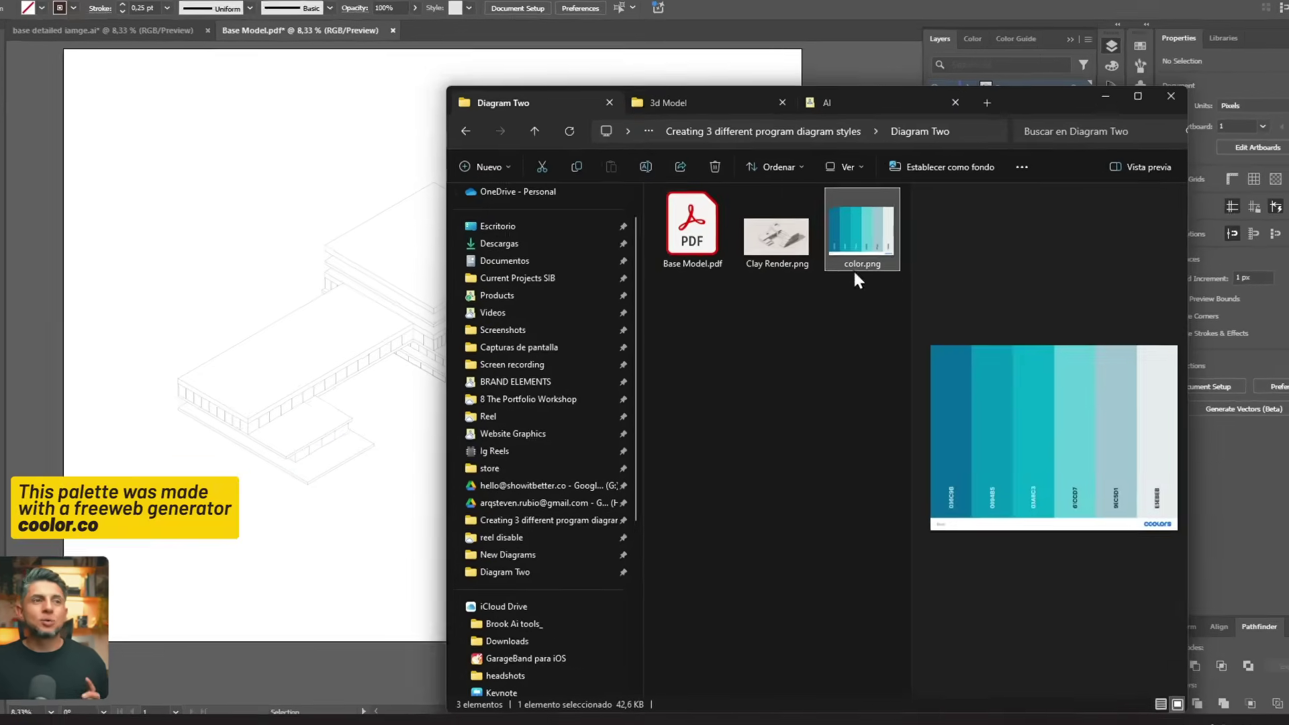
drag(837, 272, 208, 203)
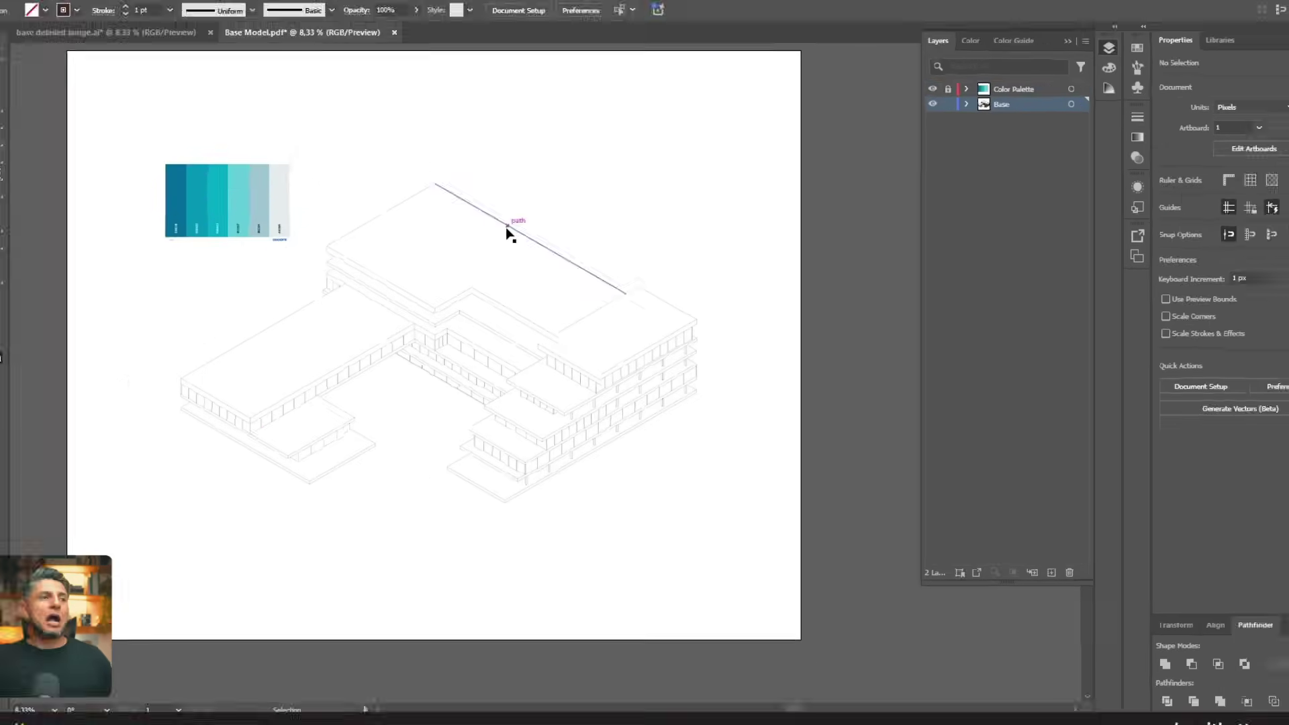
Step: Select the building linework and try the Live Paint Bucket on the large rear roof
click(515, 235)
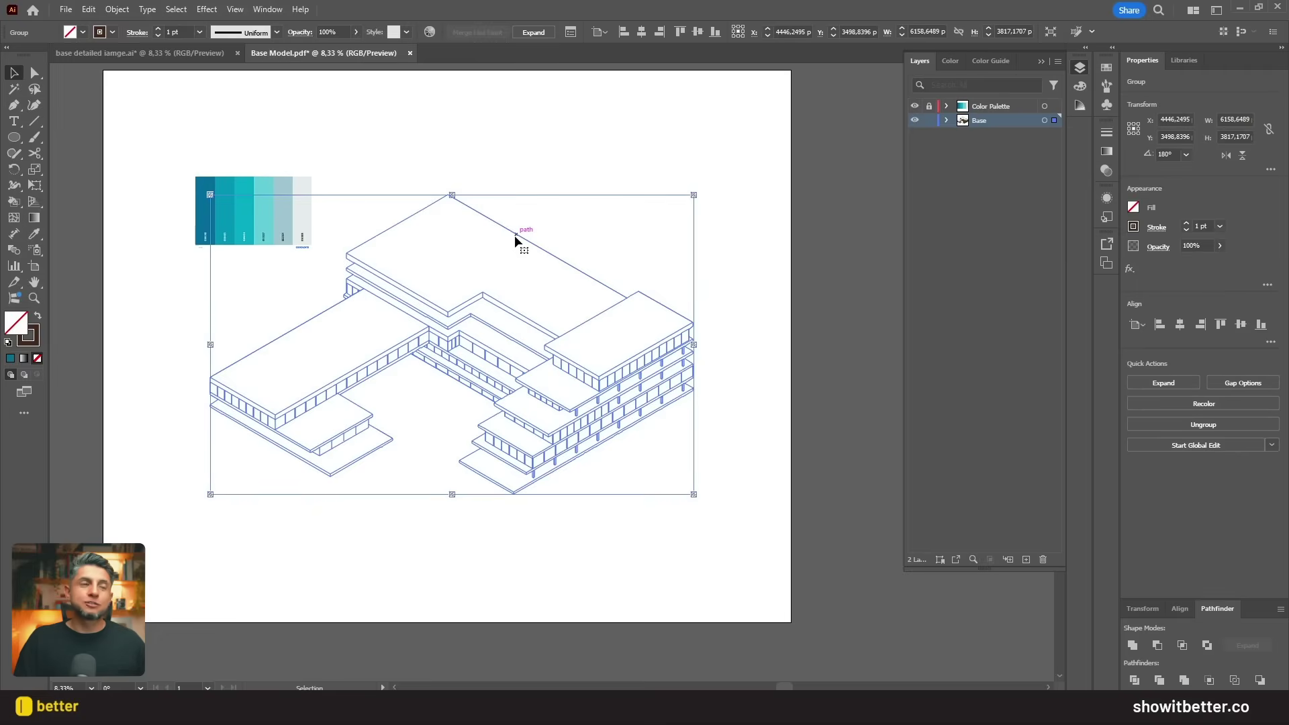
key(k)
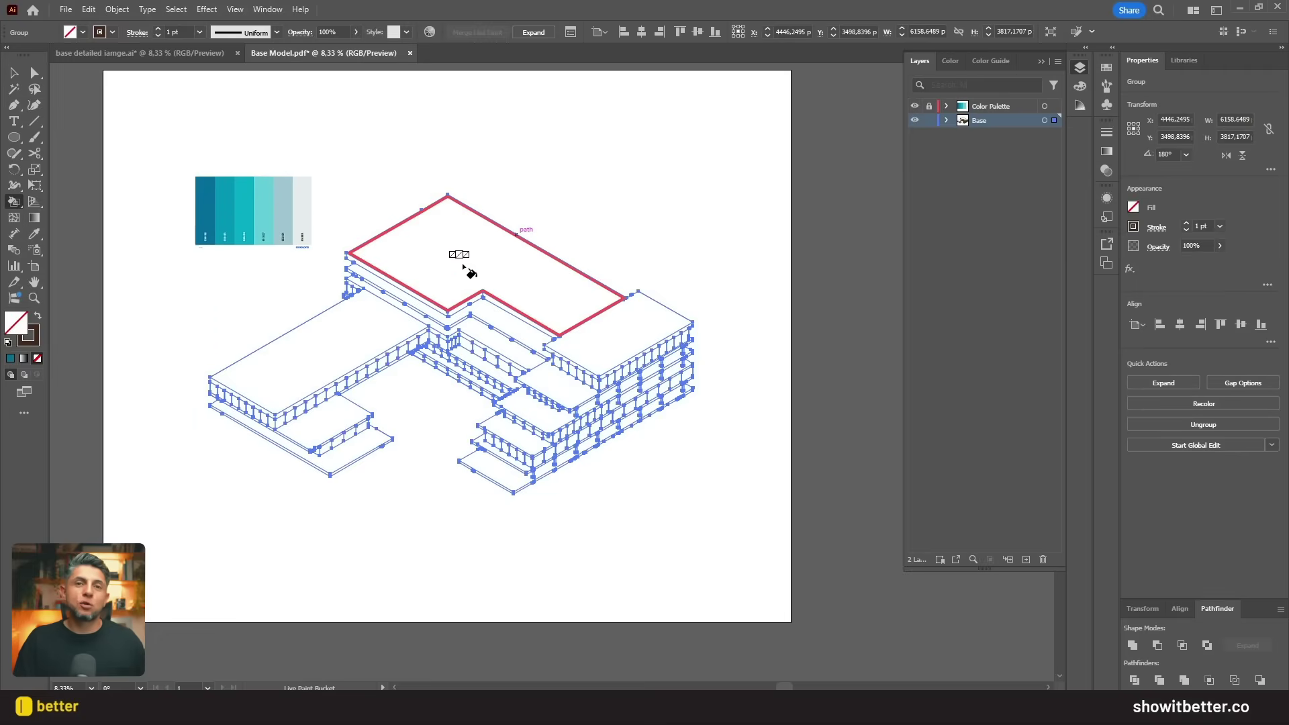
click(488, 240)
key(v)
click(578, 186)
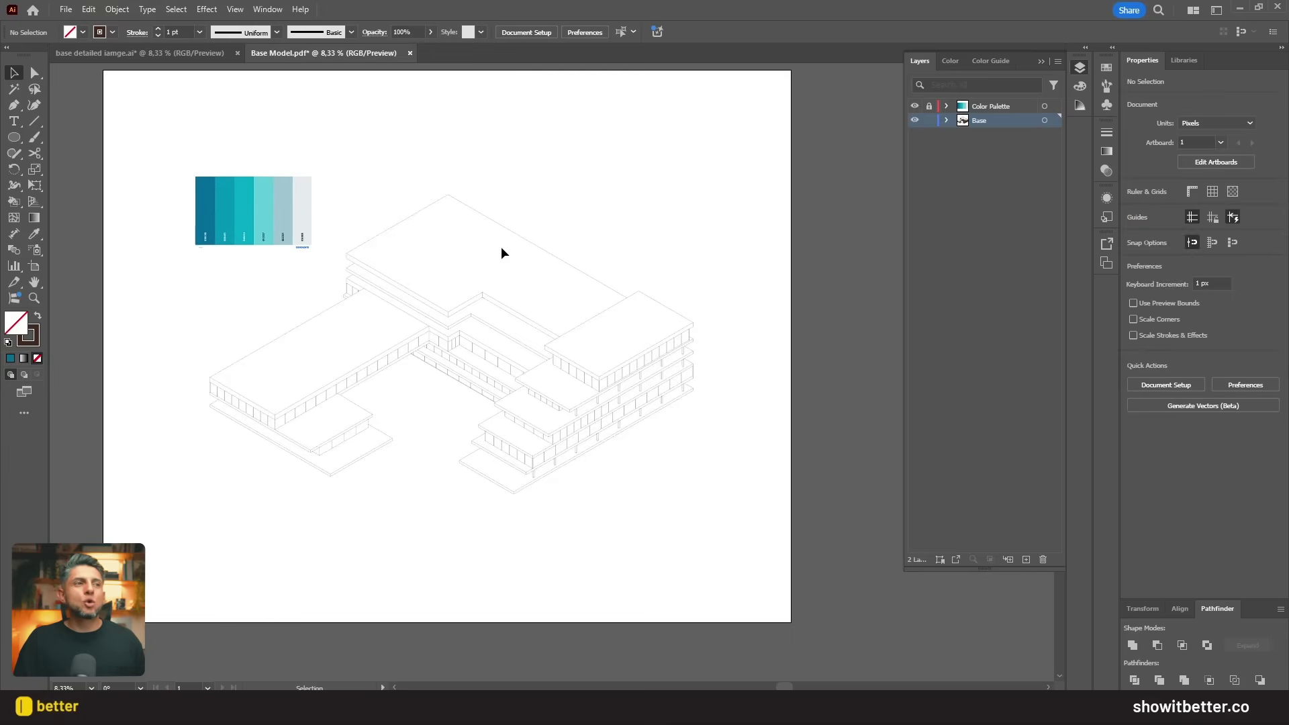
Step: Select the building linework and Live Paint the front block's top roof and its edge faces with the palette's darkest teal
click(498, 227)
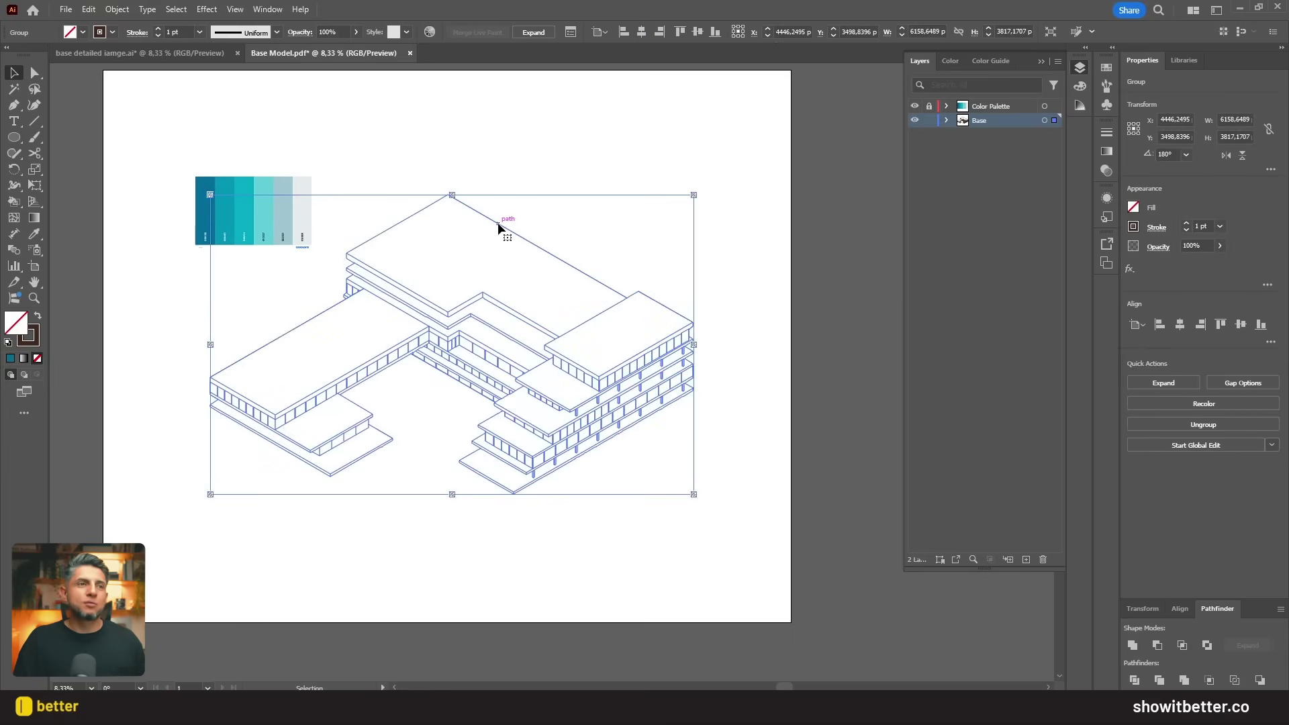
key(k)
alt+click(213, 197)
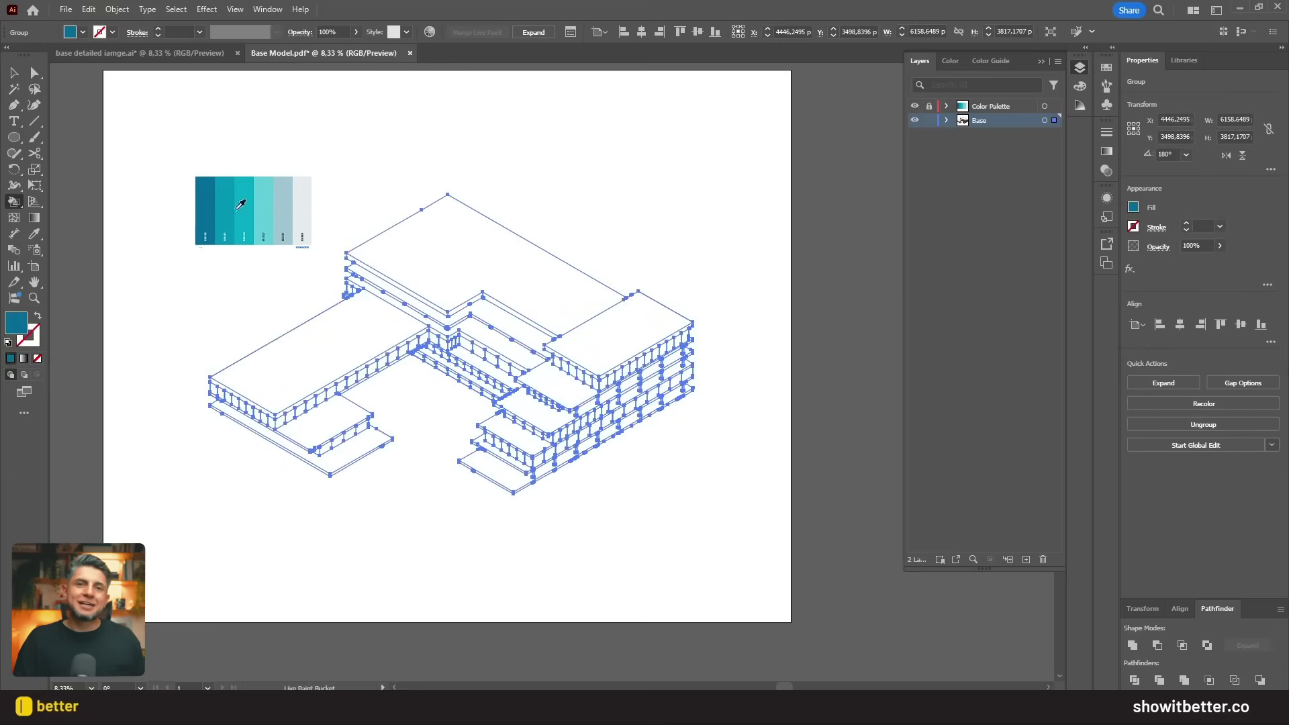
click(638, 340)
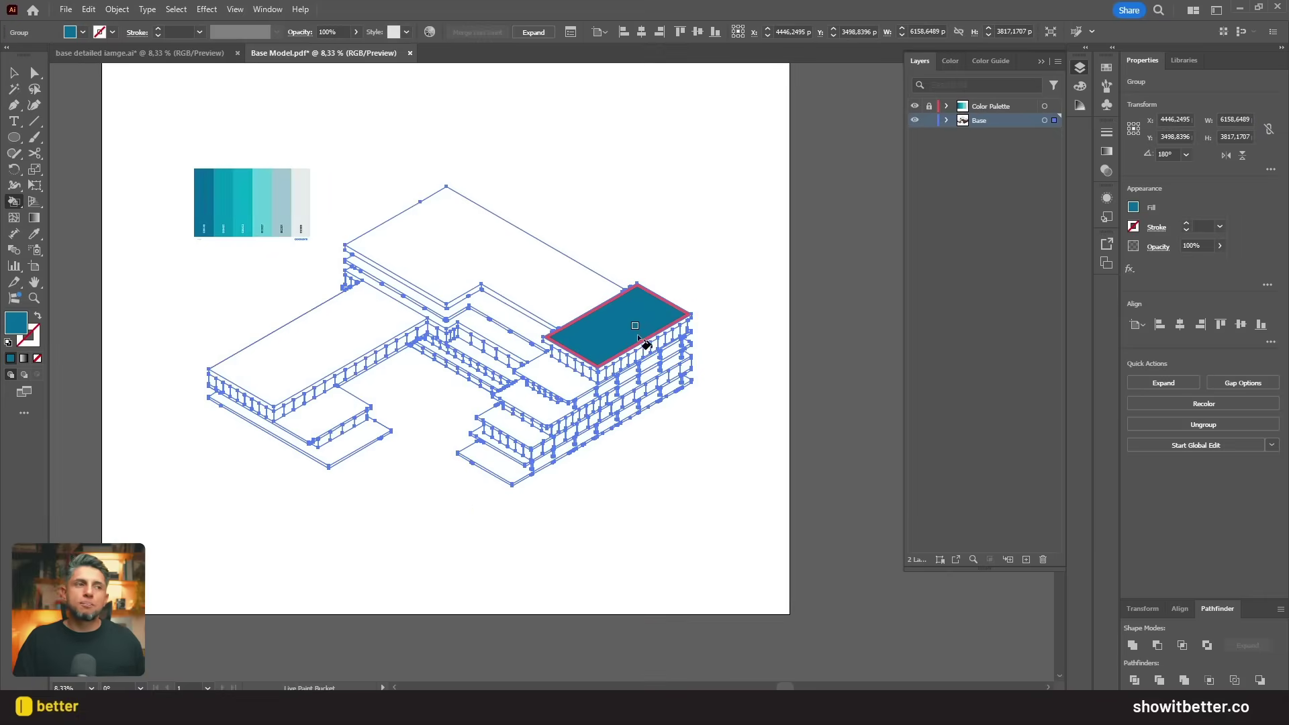
scroll(599, 363, up, 4)
click(586, 379)
click(608, 379)
Step: Fill the window panels and thin mullion gaps beneath the top roof with the same dark teal
scroll(608, 380, down, 2)
scroll(789, 315, up, 2)
drag(754, 281, 440, 447)
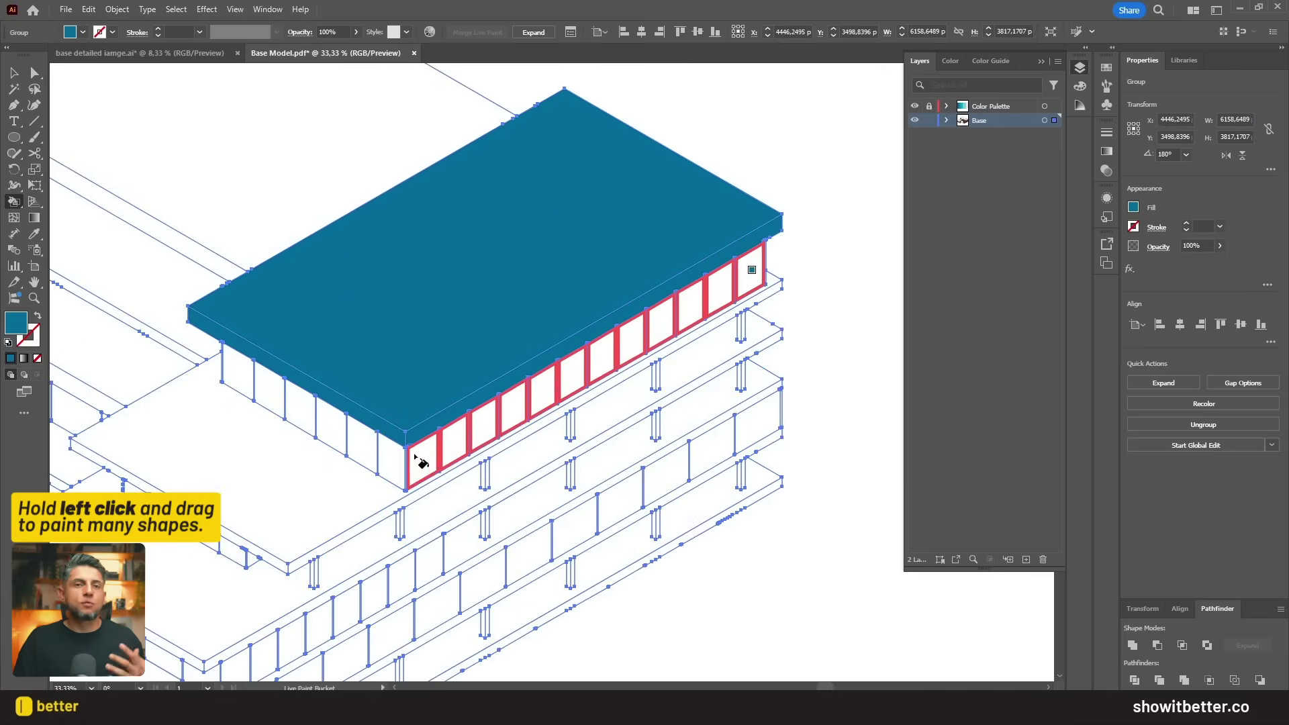
click(447, 457)
scroll(694, 336, up, 3)
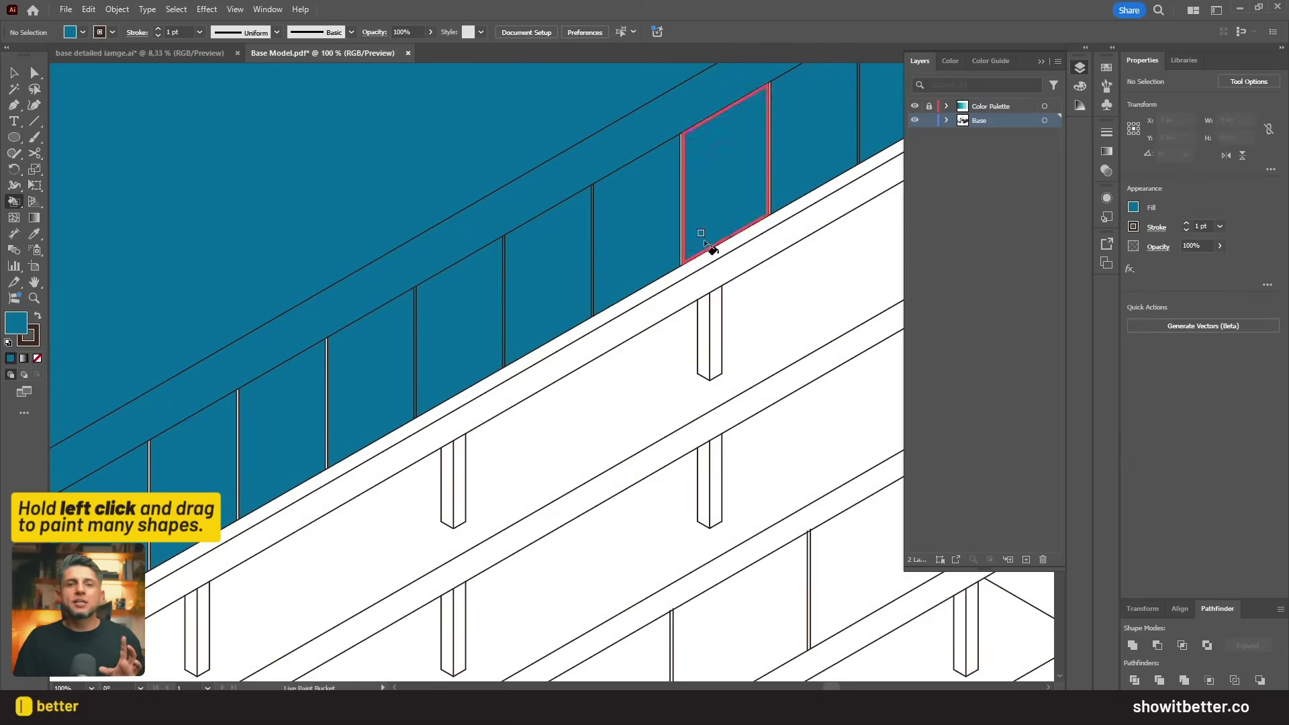
scroll(741, 195, up, 3)
drag(836, 173, 561, 268)
Step: Fill the window panels beneath the second-level roof with the palette's second teal
scroll(656, 302, down, 4)
scroll(709, 290, up, 3)
drag(704, 272, 333, 370)
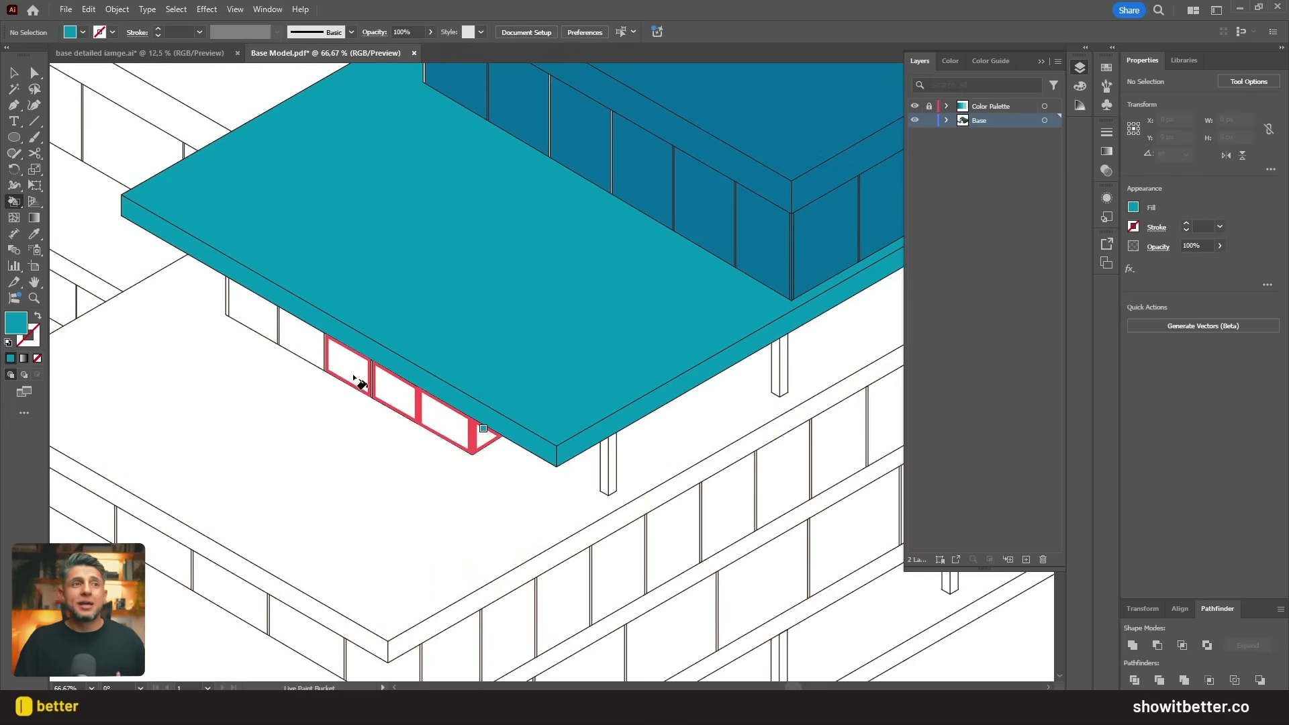
drag(244, 314, 228, 304)
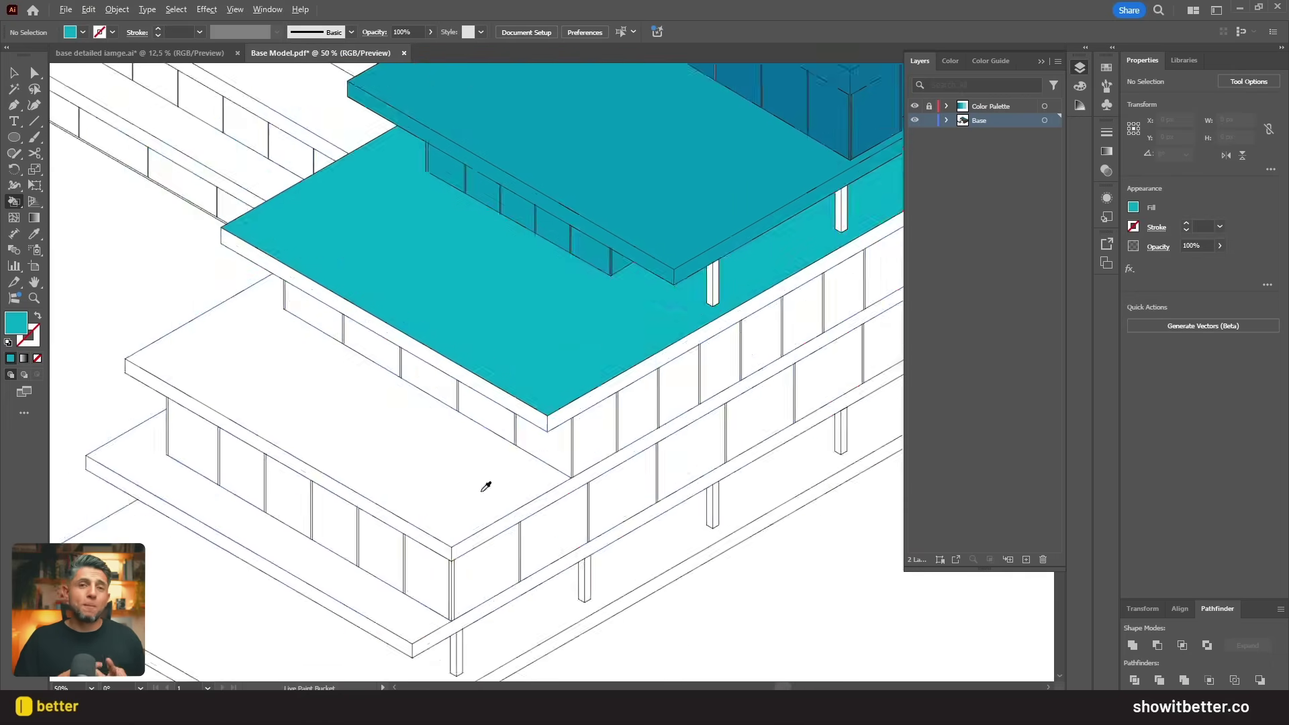
Step: Fill the window panels beneath the third-level roof with the palette's third turquoise
scroll(366, 395, down, 1)
drag(310, 353, 700, 333)
scroll(702, 334, up, 3)
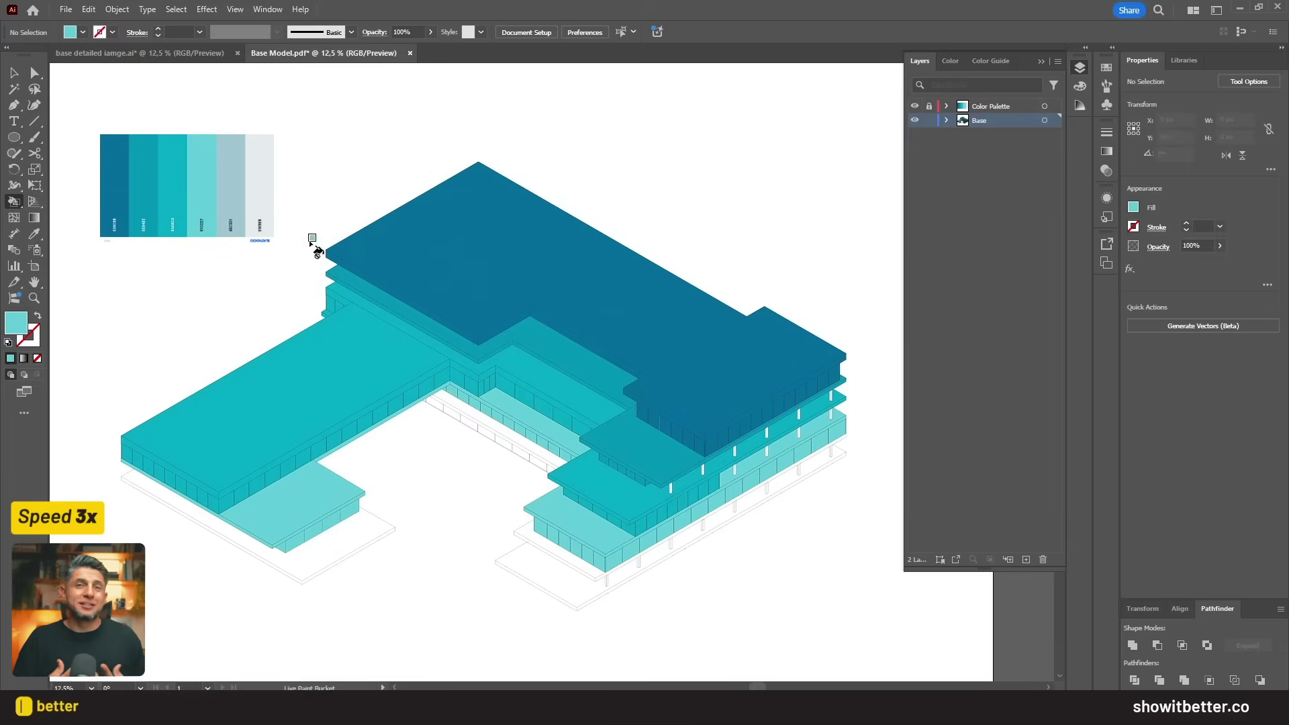
Step: Sample the palette's grey-blue swatch and paint the lower slab and the long courtyard strip with it
alt+click(229, 194)
scroll(588, 570, up, 4)
mouse_move(589, 570)
mouse_down()
mouse_move(667, 608)
mouse_move(591, 578)
mouse_up()
key(ctrl+z)
scroll(388, 529, down, 3)
scroll(466, 561, up, 1)
drag(317, 296, 540, 383)
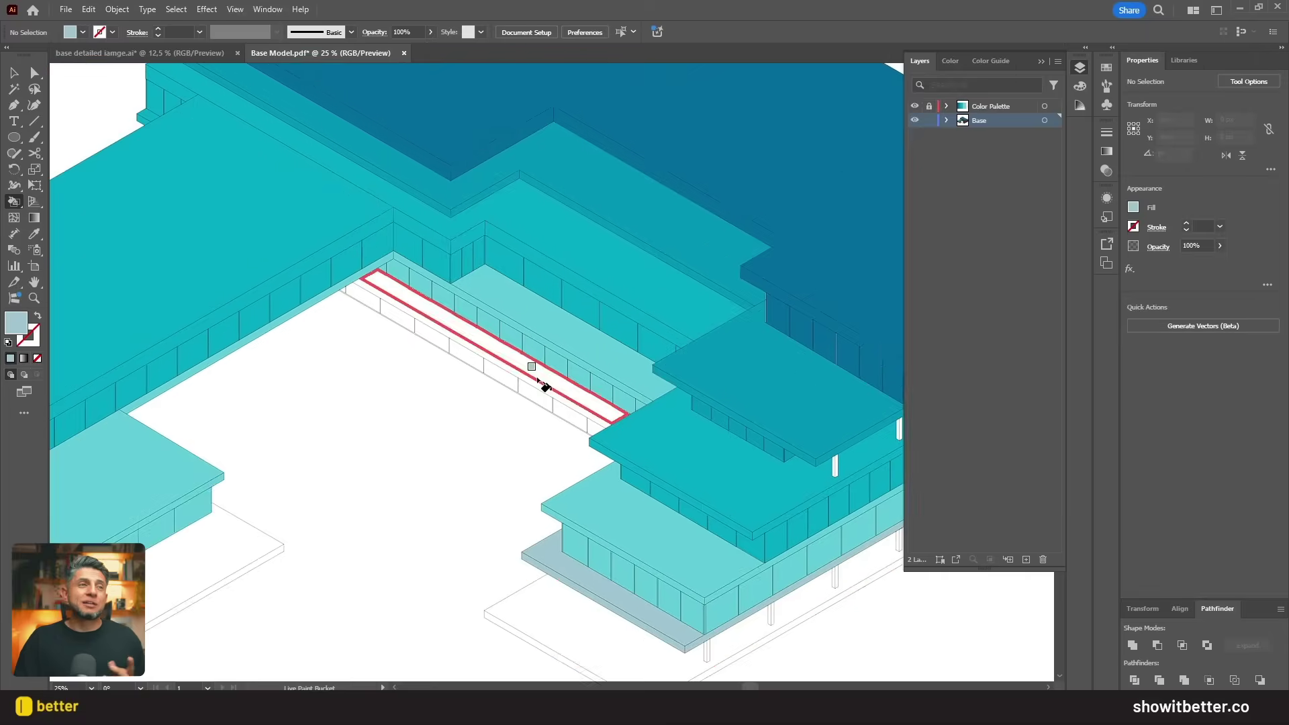
click(541, 383)
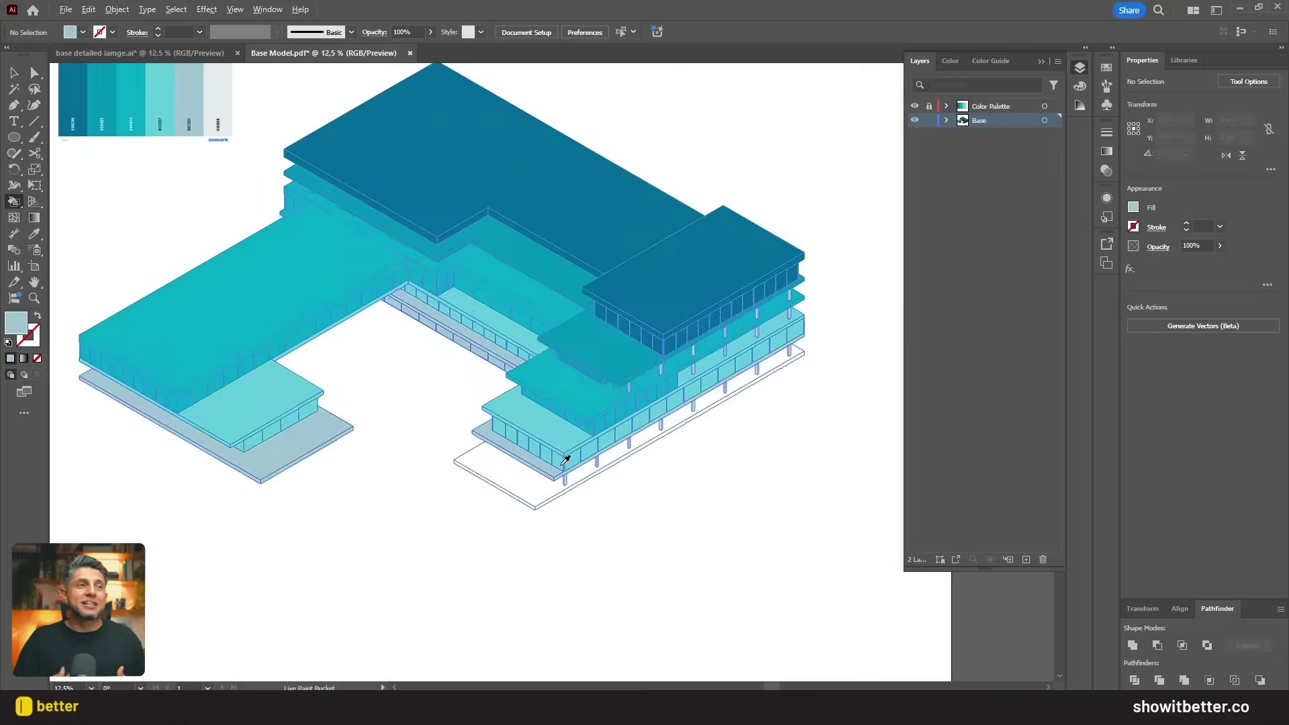
Step: Paint the remaining ground slab and its edge faces under the front block grey-blue, and return to the Selection tool
scroll(564, 474, up, 3)
click(517, 507)
drag(492, 546, 470, 535)
scroll(413, 455, down, 3)
drag(297, 338, 433, 460)
scroll(483, 510, down, 1)
alt+click(481, 386)
key(v)
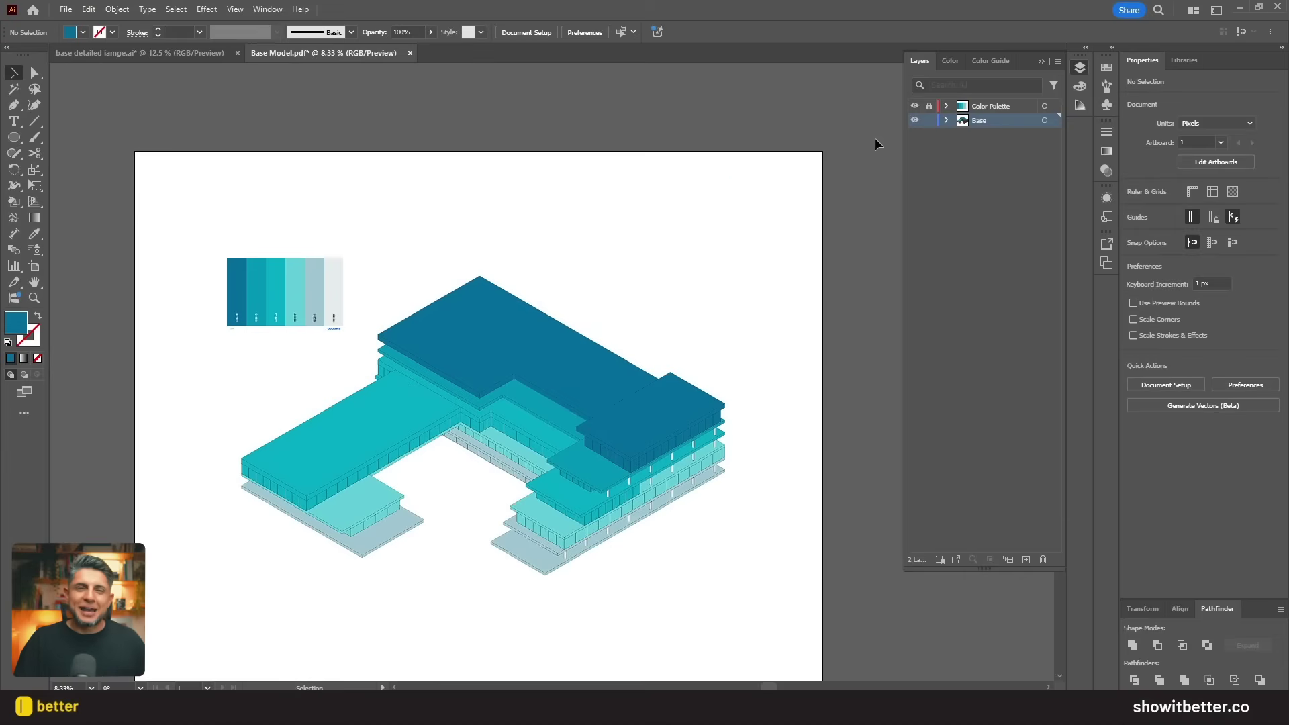
Step: Copy the Base artwork onto a new layer named Stroke, with the Color Palette and Base layers hidden
click(914, 106)
scroll(847, 229, down, 2)
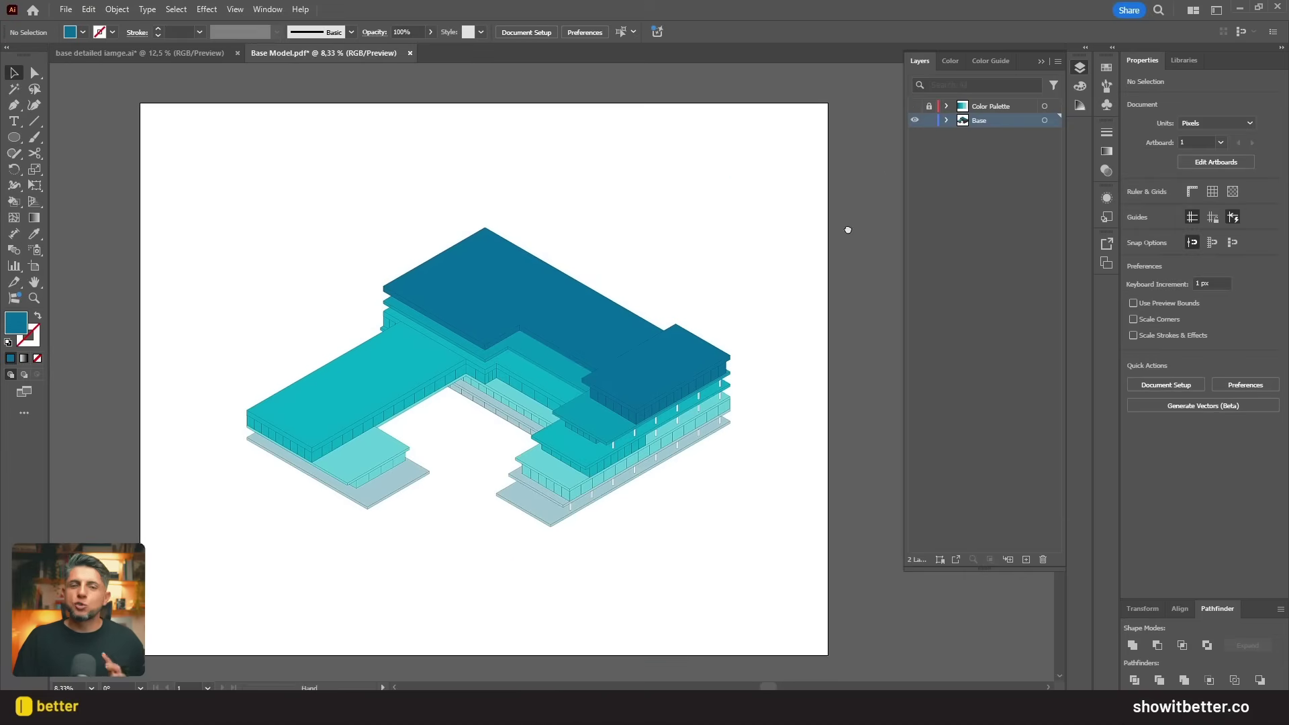
key(ctrl+plus)
click(1043, 121)
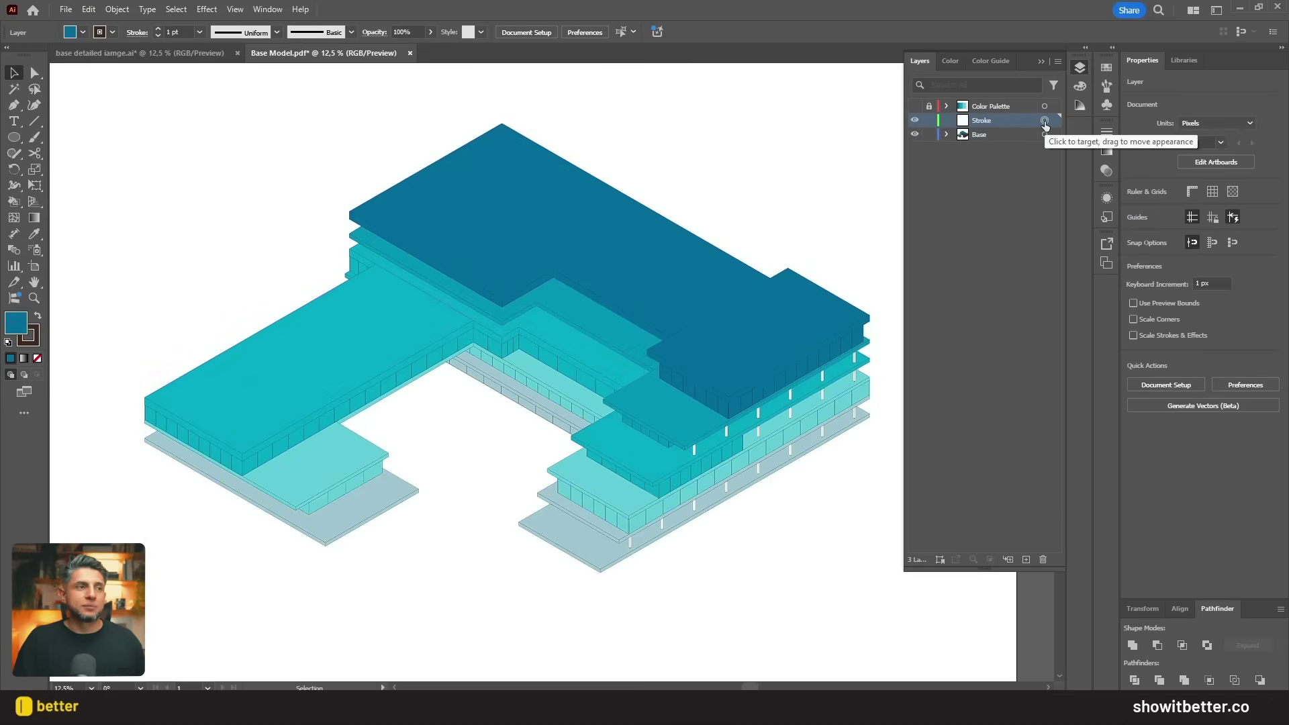
click(1044, 121)
click(914, 134)
Step: Isolate the Stroke layer's group, select all the line shapes with the same dark fill color and delete them
key(ctrl+plus)
key(ctrl+plus)
key(ctrl+plus)
double_click(481, 349)
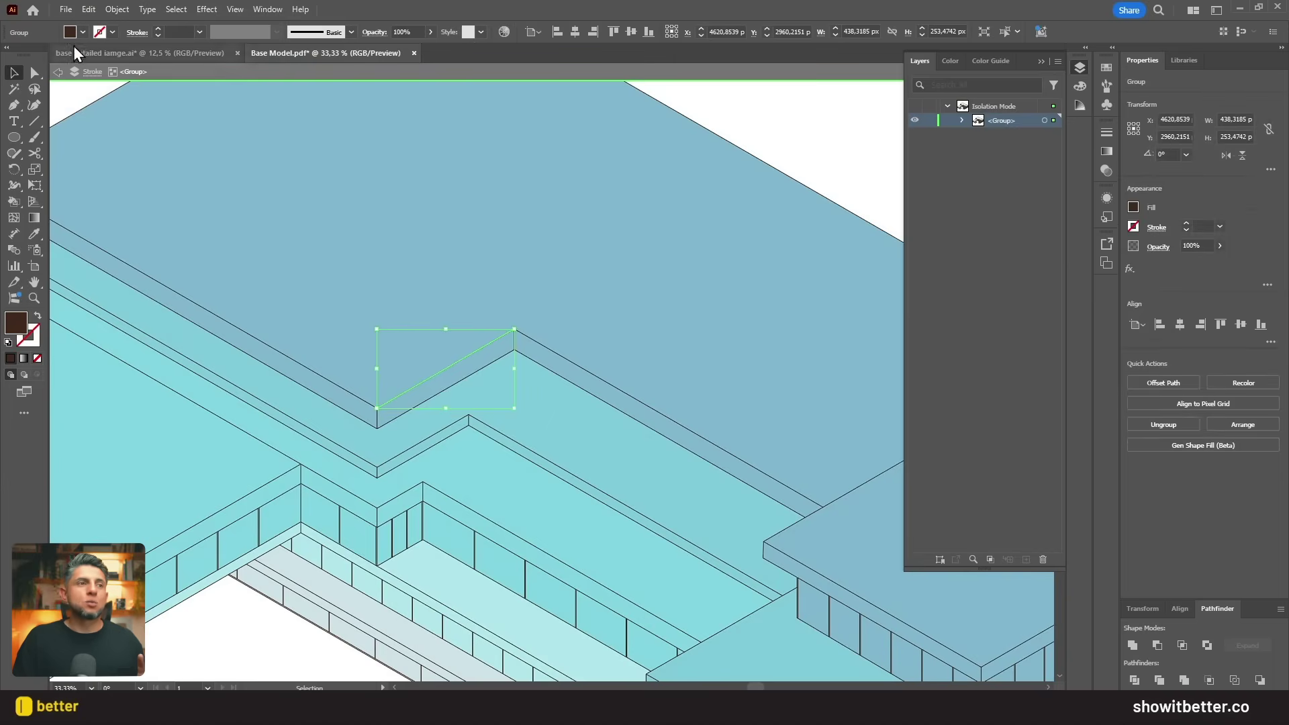
click(117, 8)
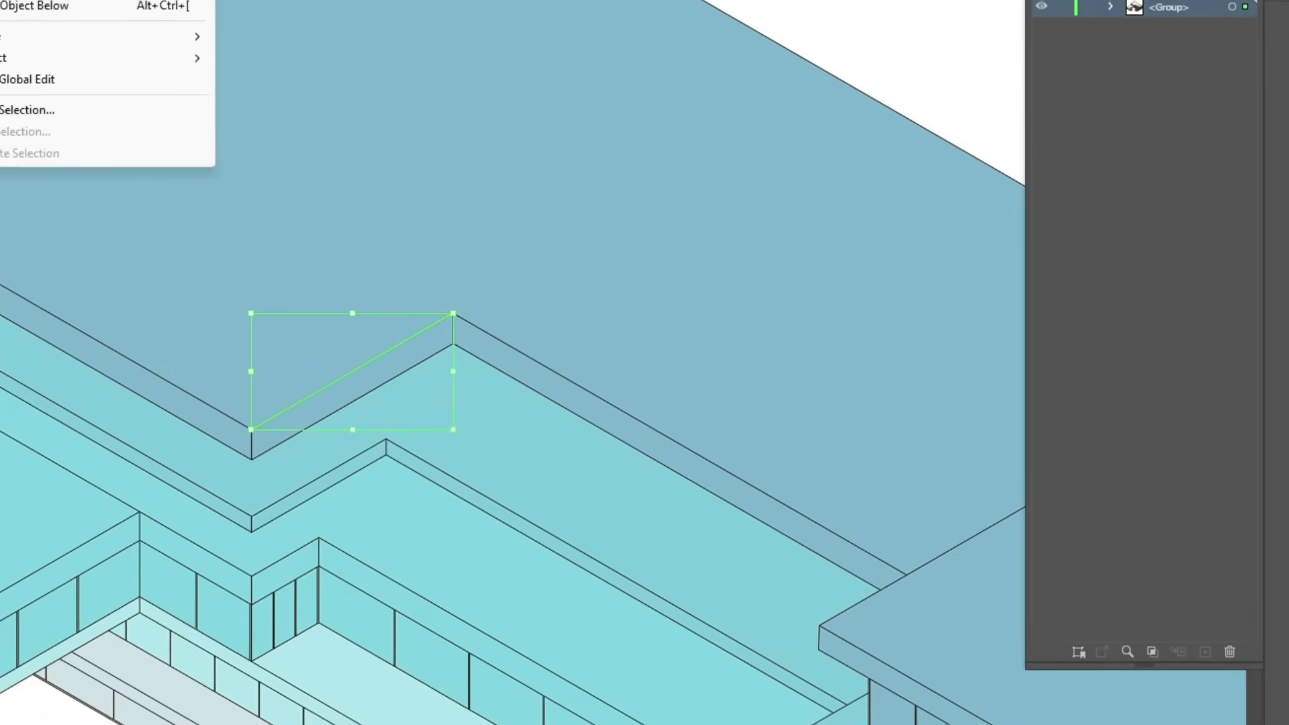
mouse_move(111, 33)
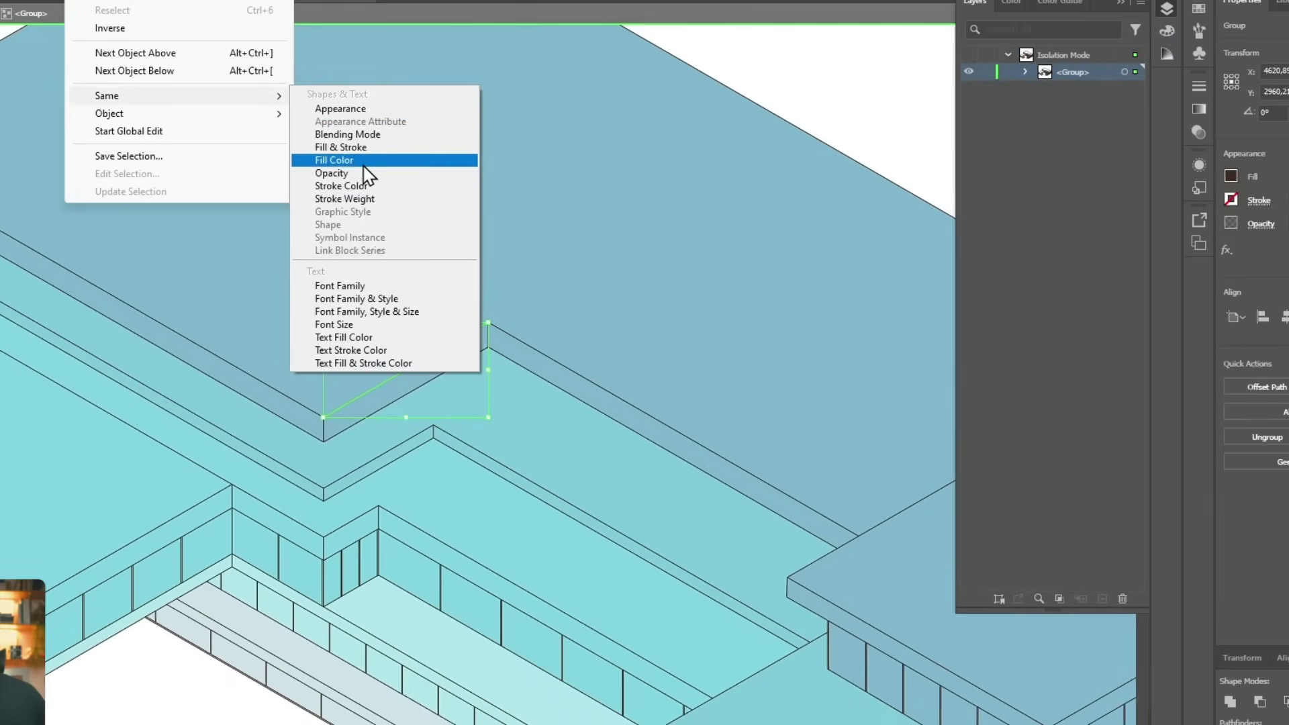
click(384, 199)
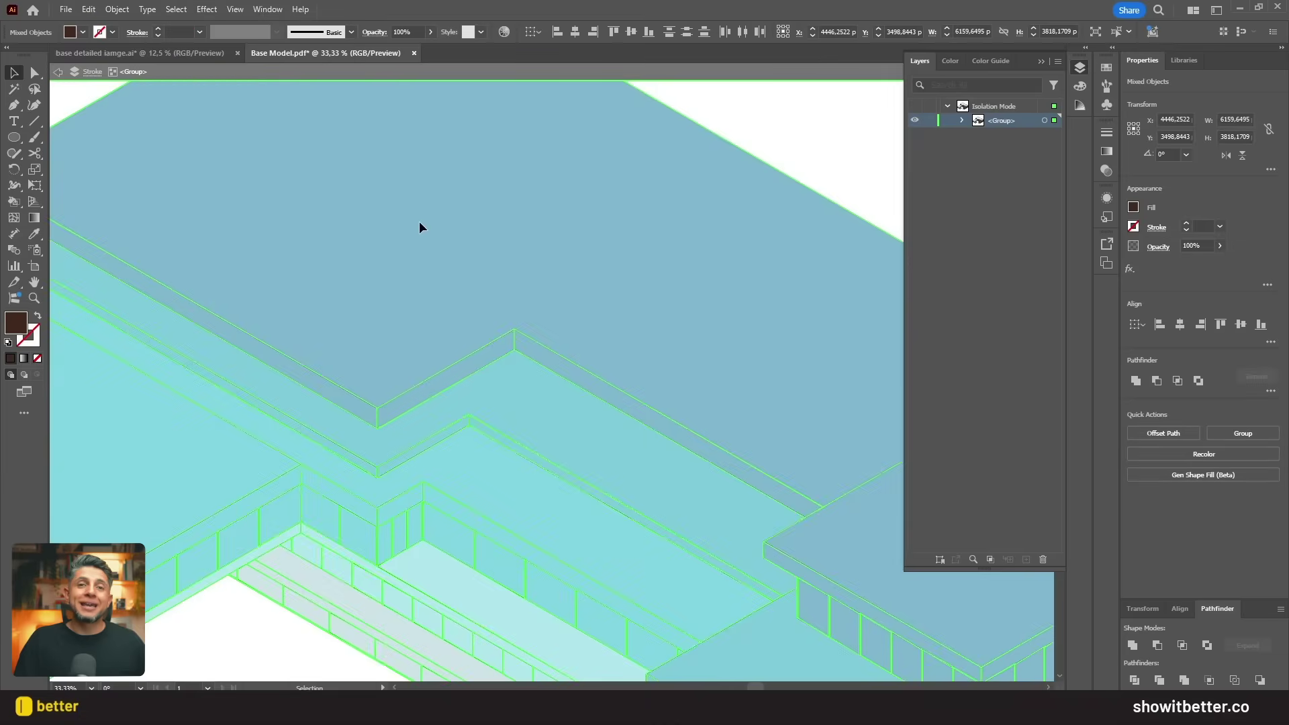
key(Delete)
Step: Unite all the remaining colored shapes into one building silhouette and exit isolation mode
scroll(378, 192, down, 3)
mouse_move(224, 187)
mouse_down()
mouse_move(410, 431)
mouse_move(793, 584)
mouse_up()
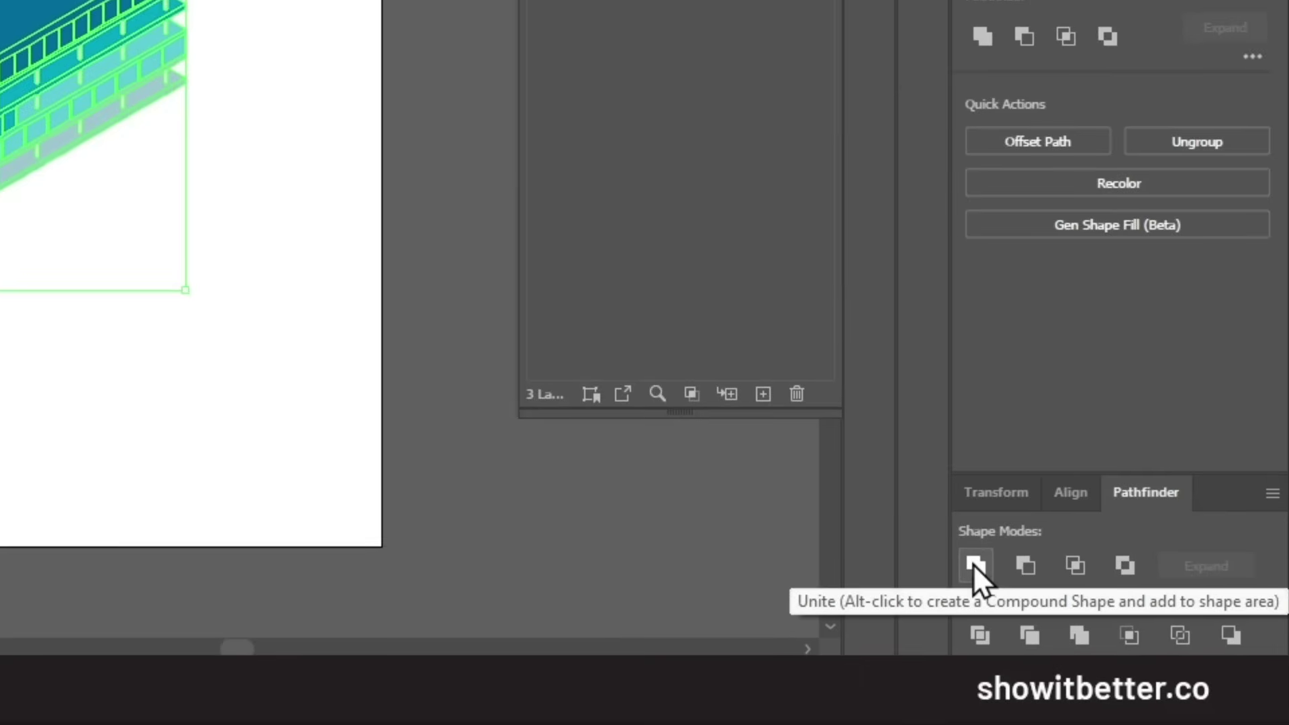
click(973, 564)
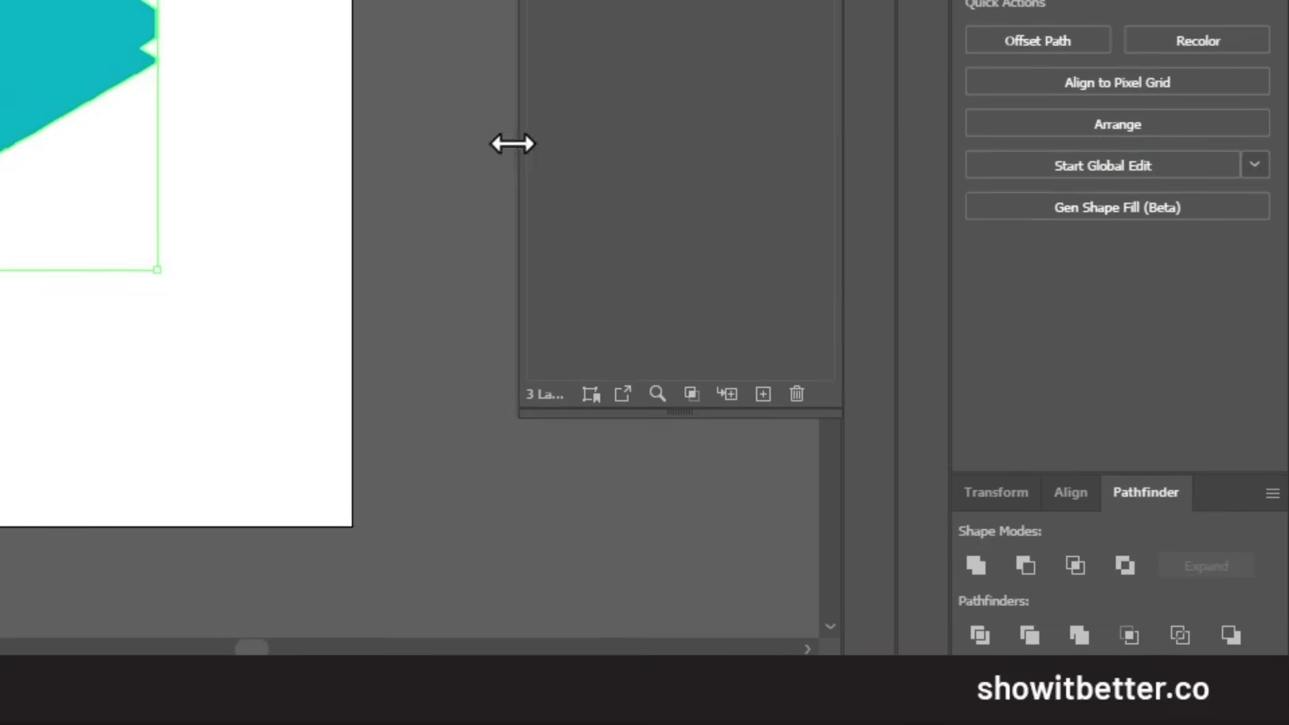
click(371, 15)
Step: Set the building silhouette's fill color to white
click(639, 354)
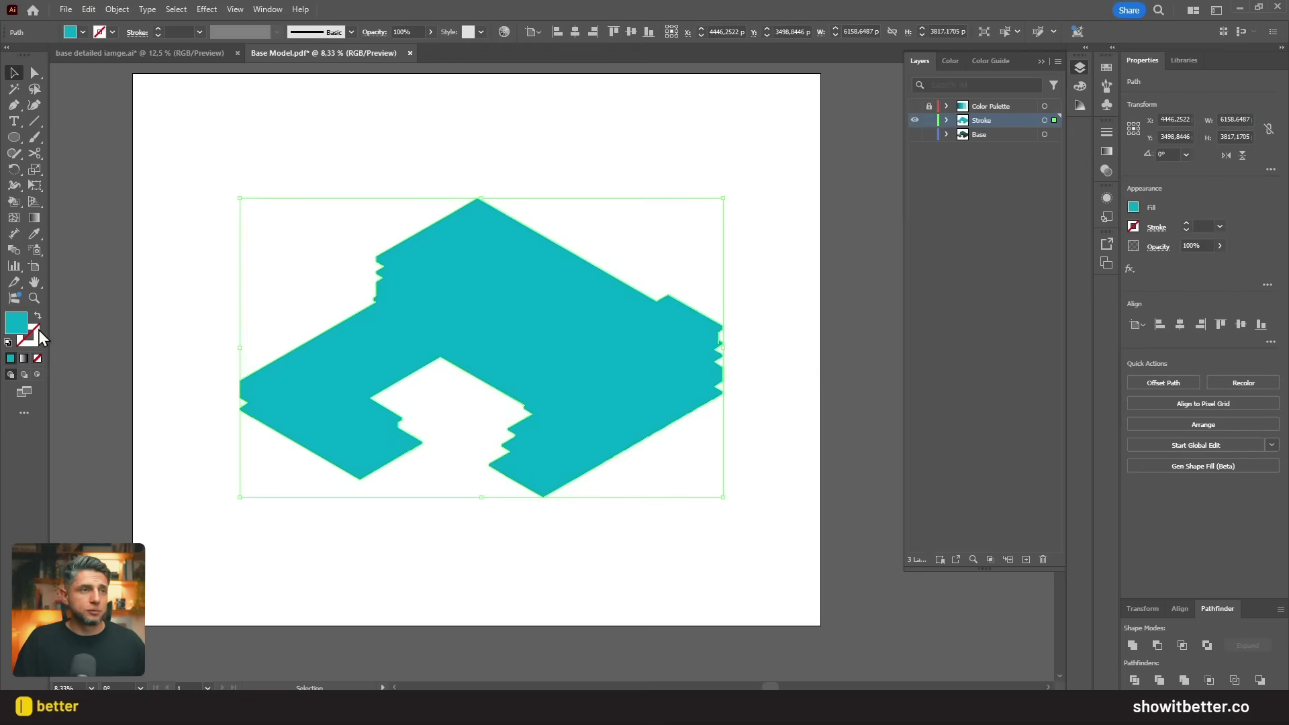
double_click(16, 323)
drag(564, 165, 527, 155)
click(873, 159)
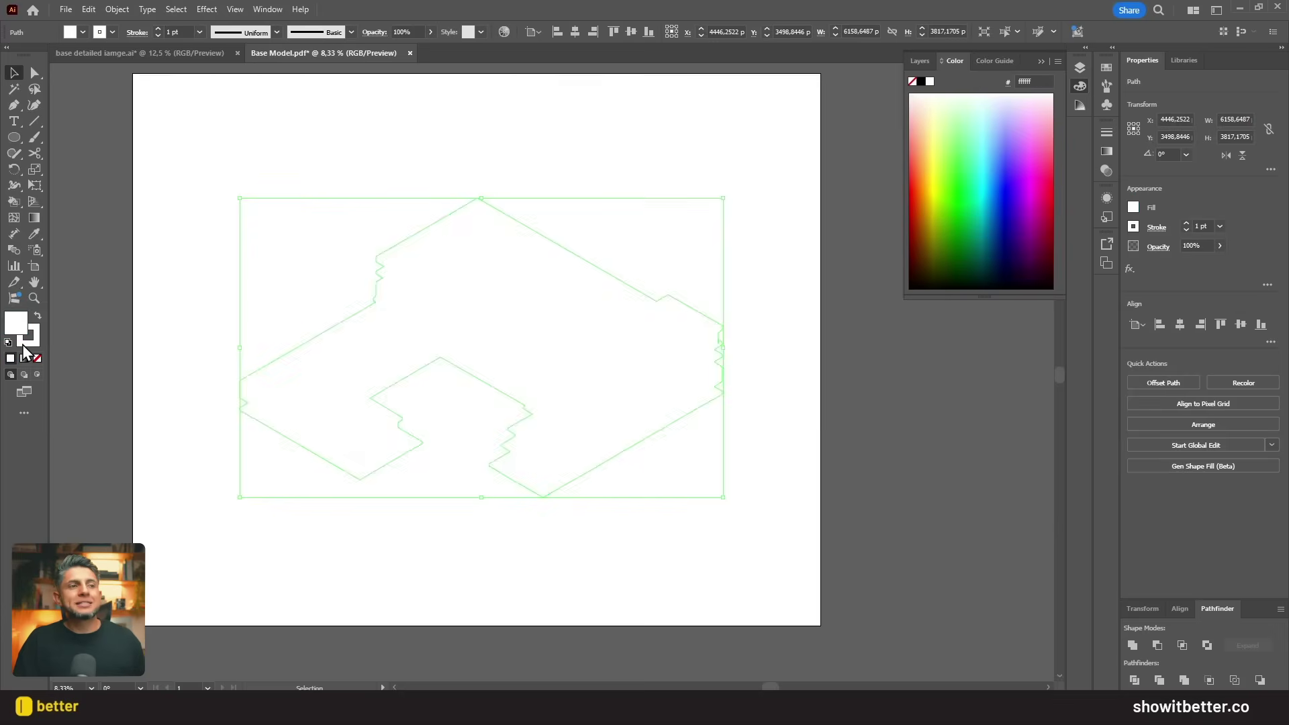
Step: Set the silhouette's stroke color to 0a0a0a and deselect it
double_click(24, 344)
text(0a0a0a)
key(Return)
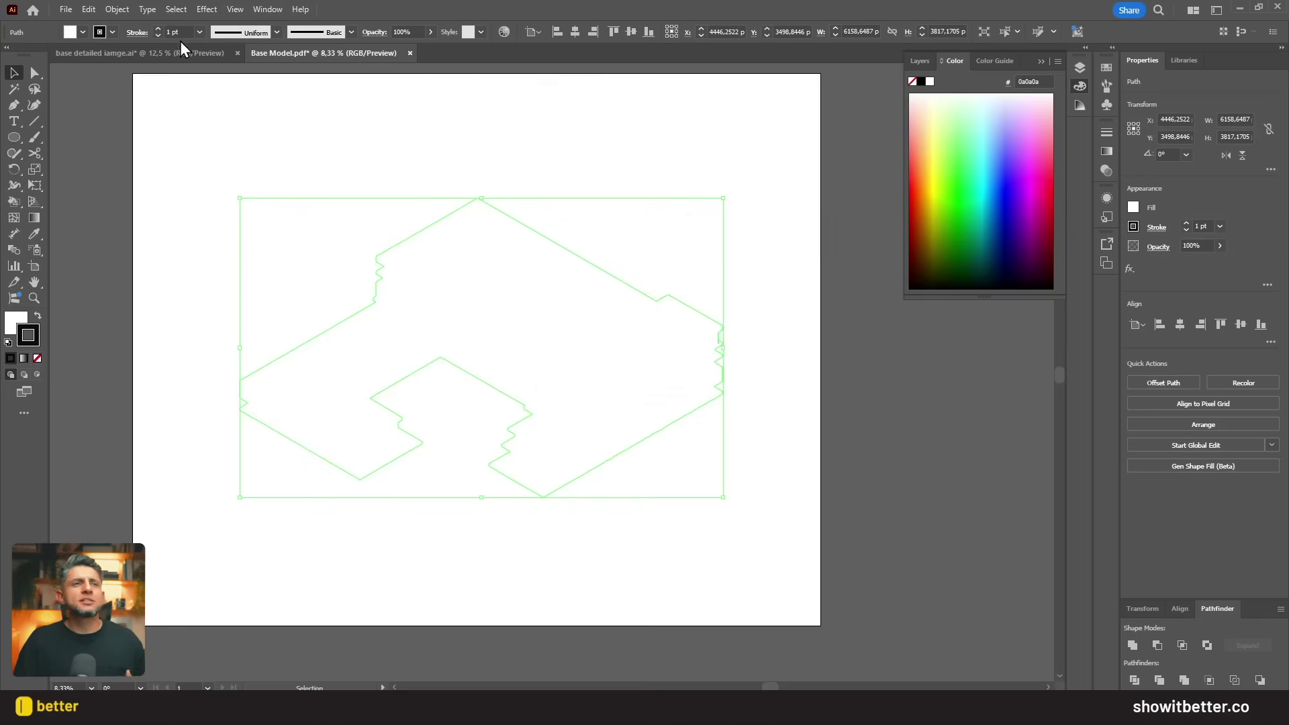
click(147, 111)
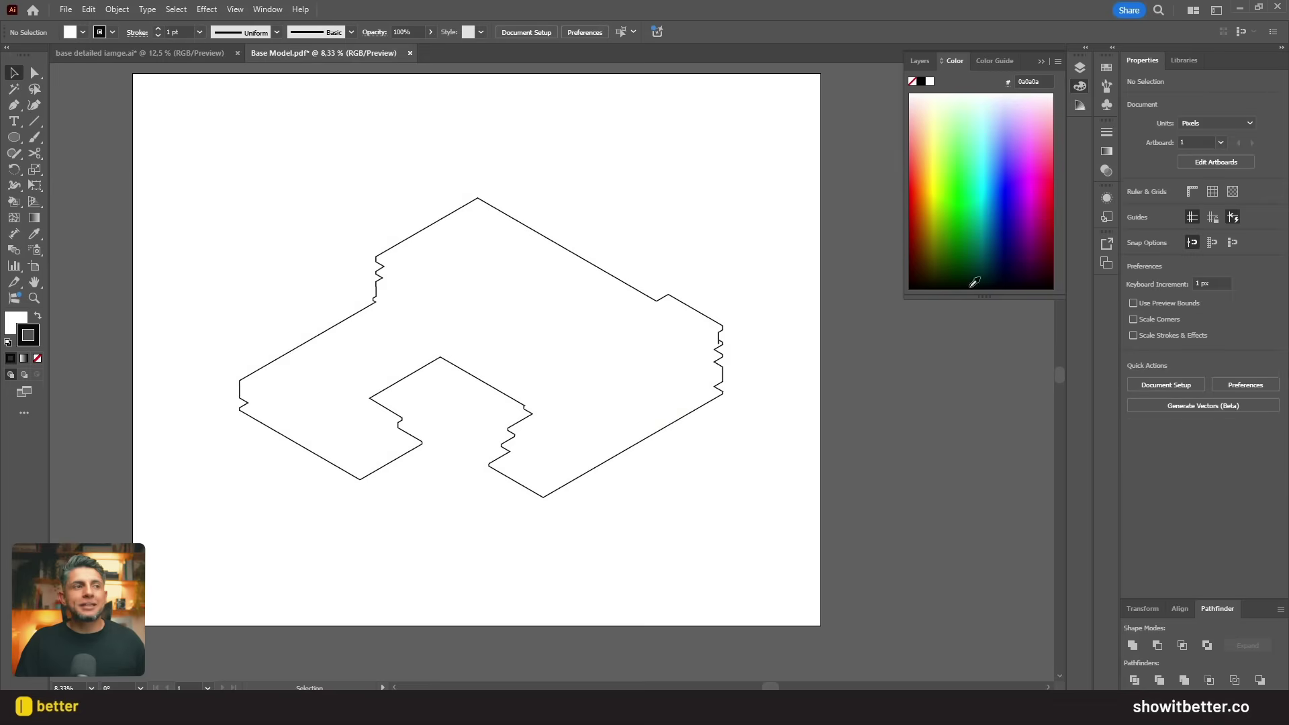
Step: Move the Stroke layer below the Base layer and show Base again
click(918, 60)
drag(987, 124, 965, 143)
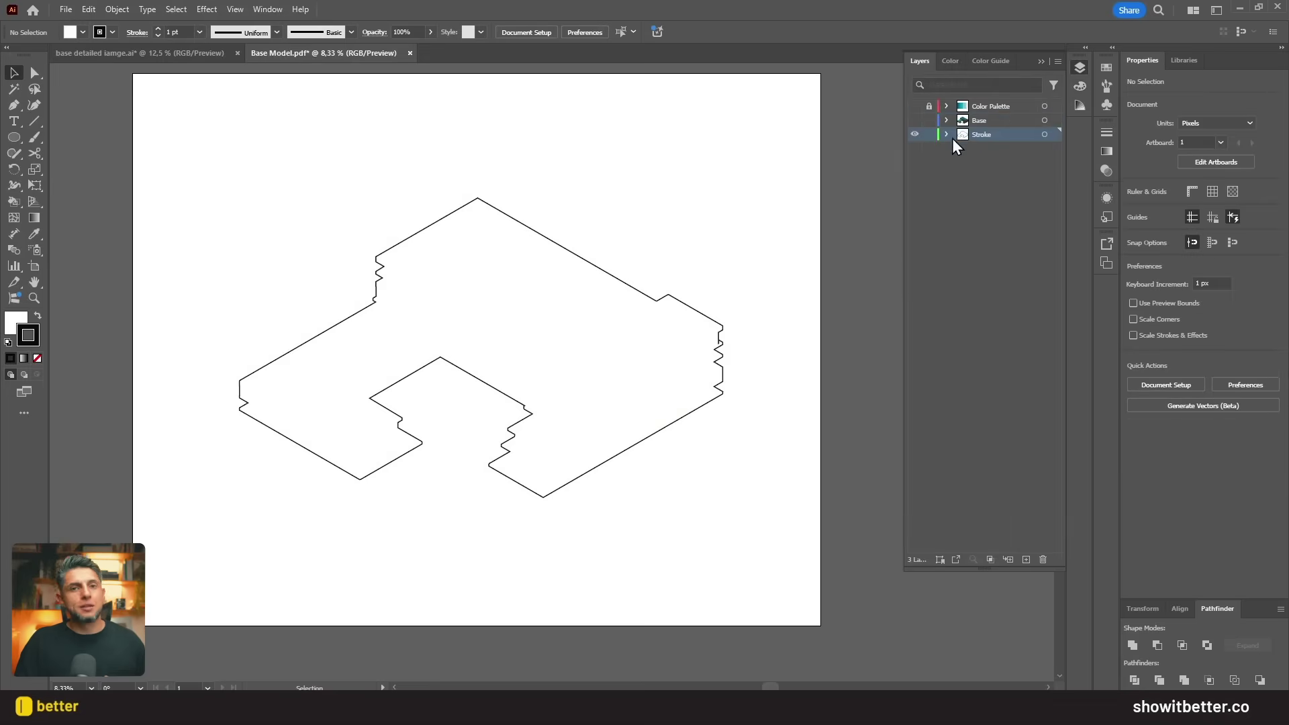
click(915, 120)
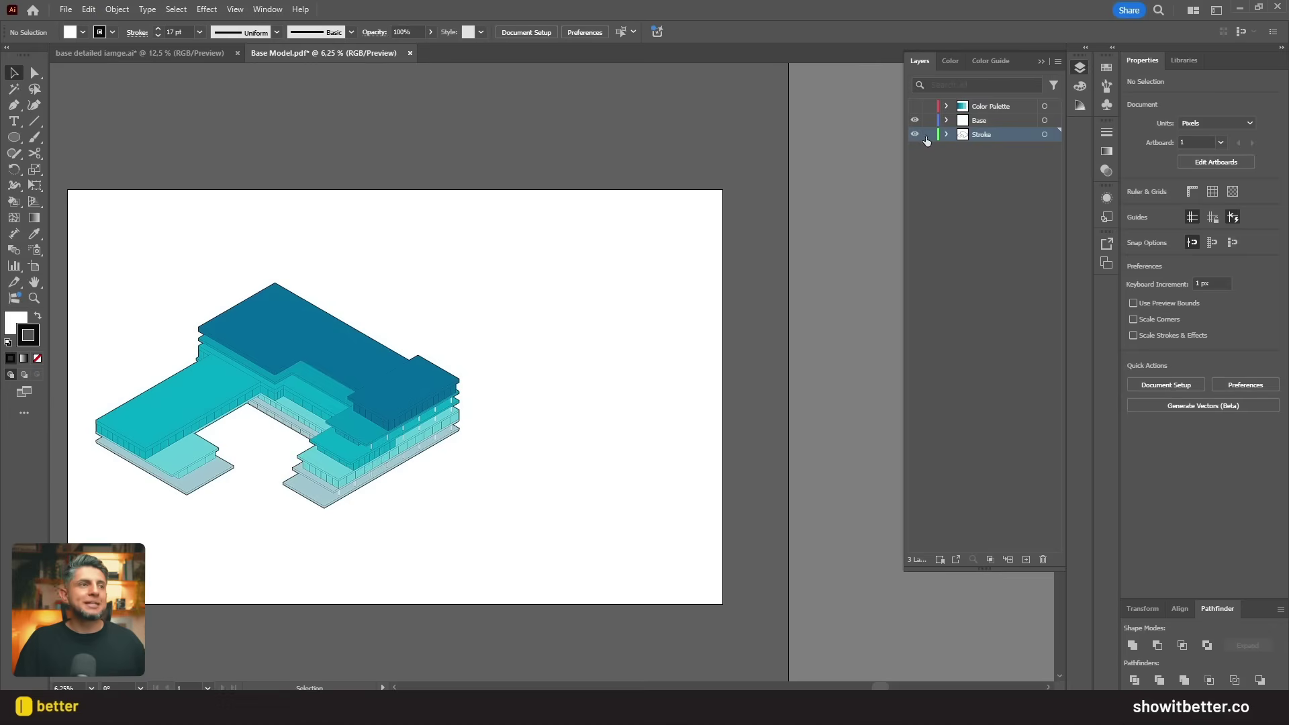
Step: Duplicate the colored building beside the original, scale the copy to about 3050 px wide and place it inside the artboard
click(337, 329)
drag(337, 328, 639, 331)
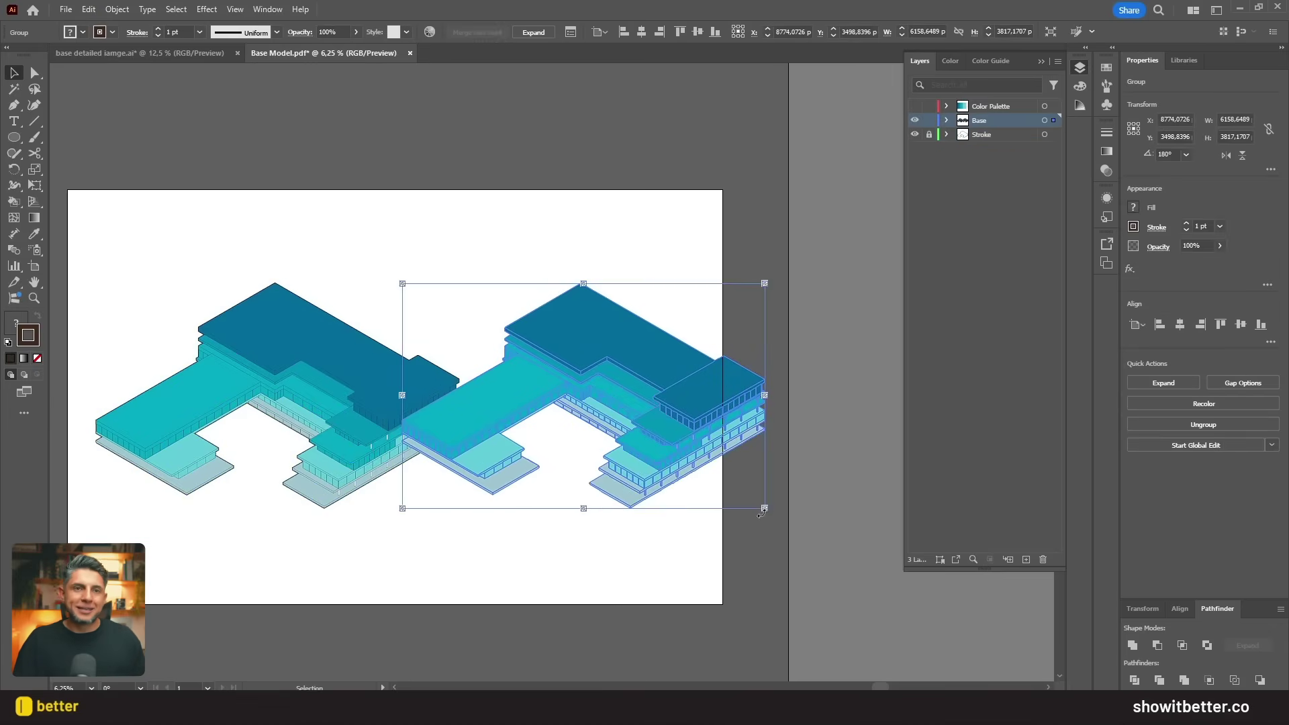
drag(765, 509, 650, 473)
drag(667, 414, 713, 385)
drag(665, 450, 655, 449)
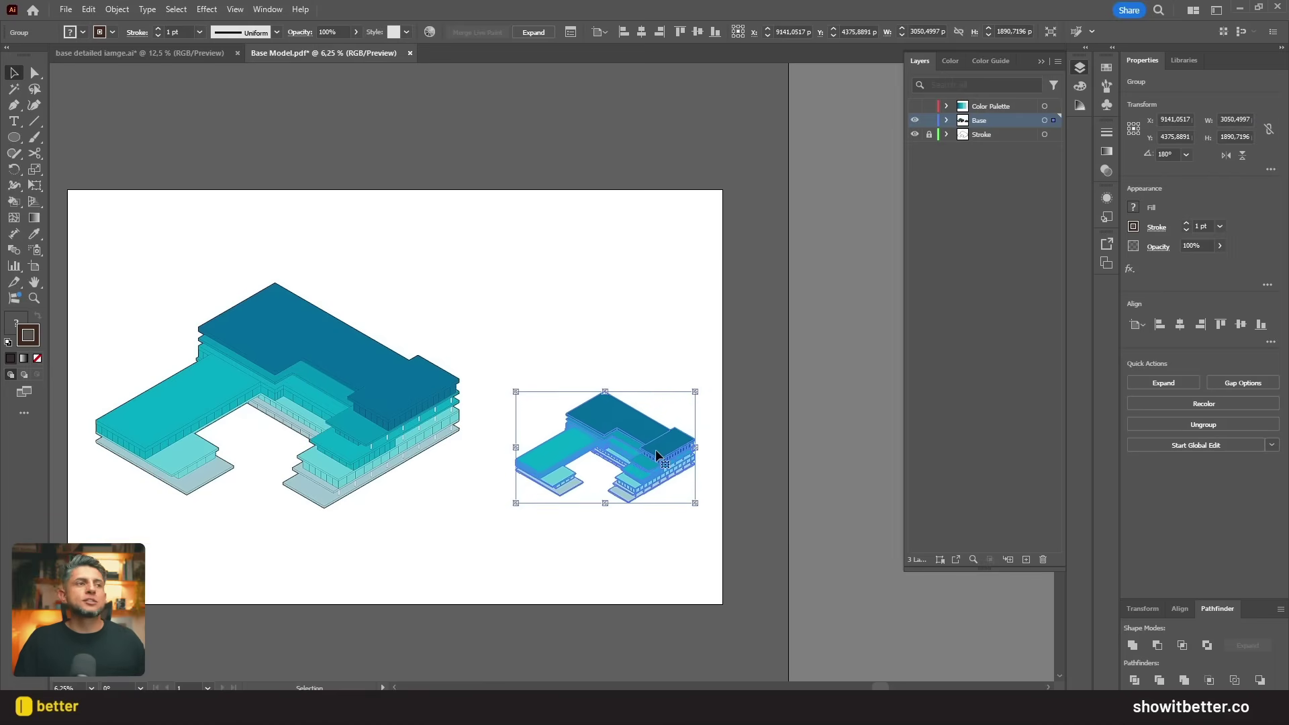
Step: Move the small building copy onto a new layer named 1, and lock the Base layer
key(Delete)
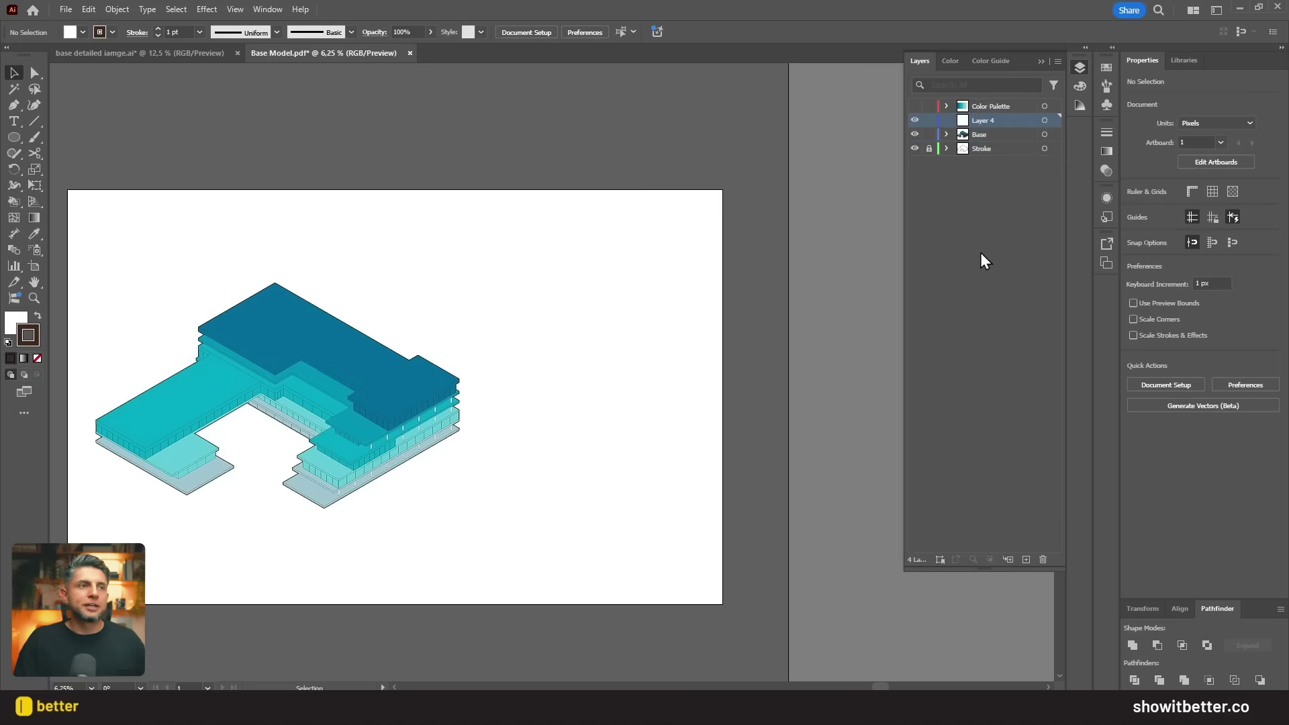
key(ctrl+z)
click(596, 354)
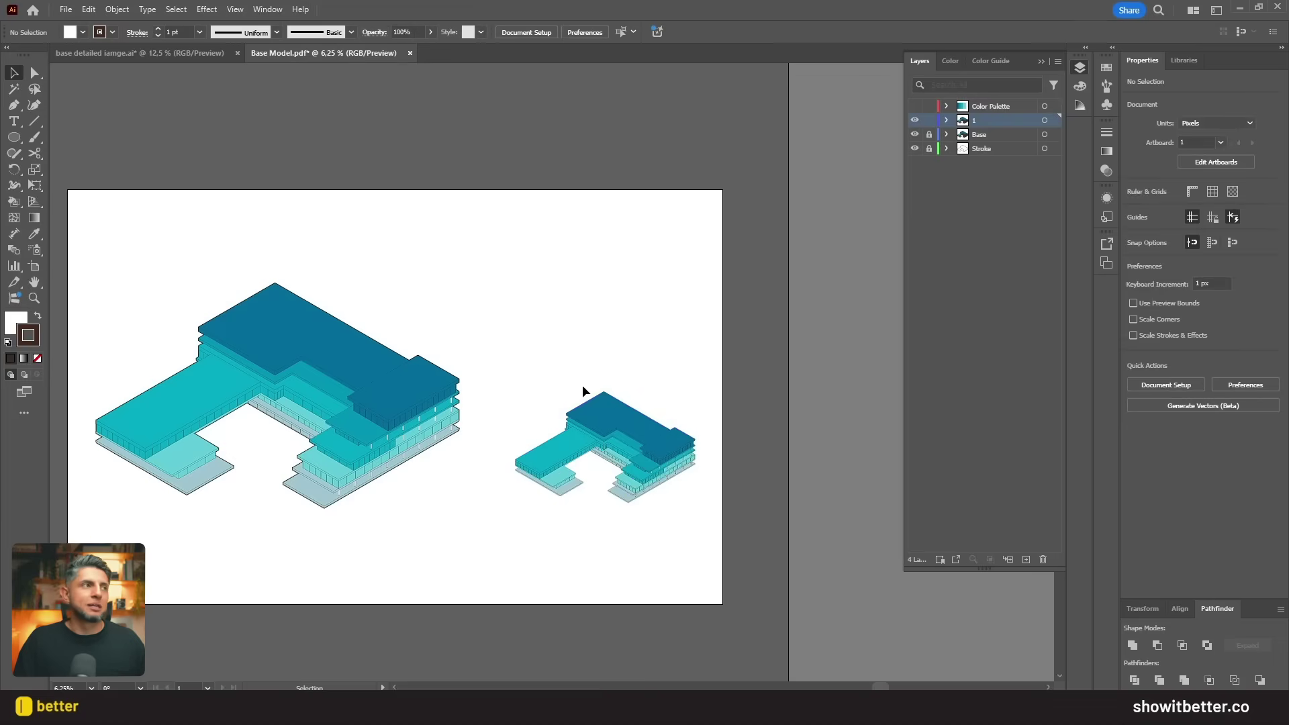
Step: Inspect the Live Paint object inside the small building copy in isolation mode, and exit isolation
scroll(567, 428, up, 2)
drag(673, 422, 330, 392)
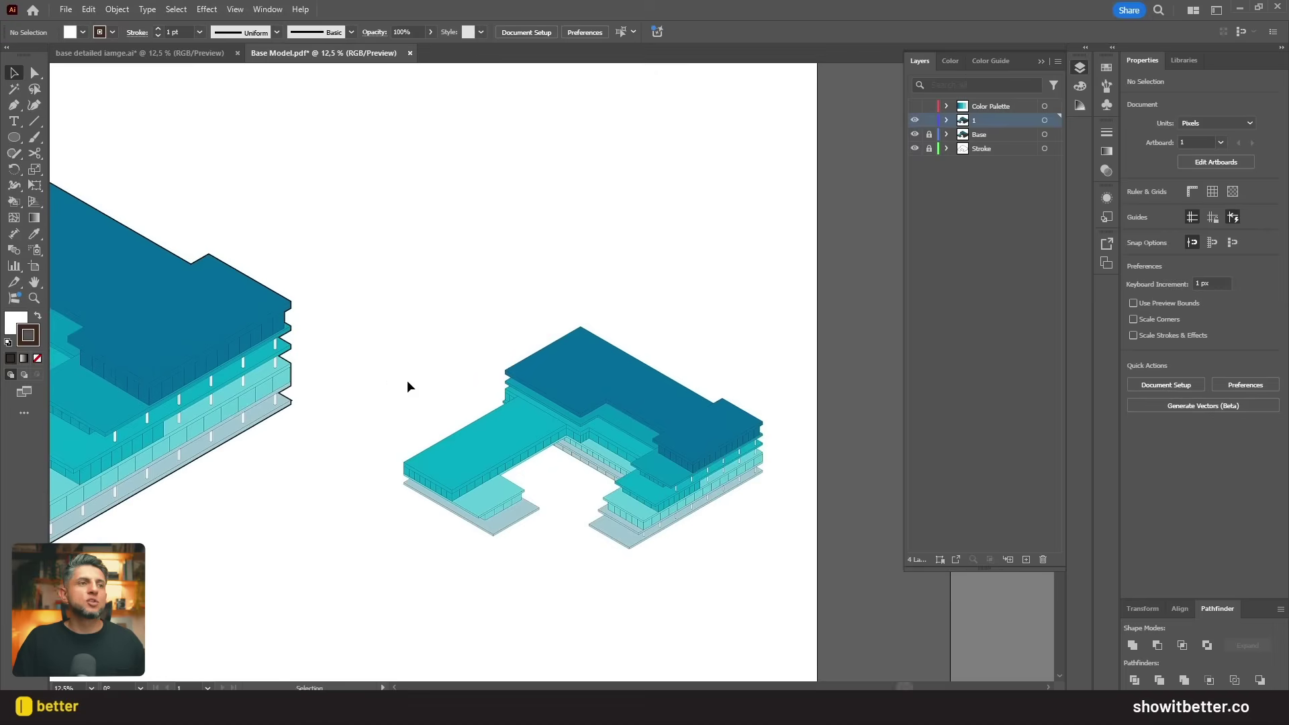
scroll(645, 403, up, 1)
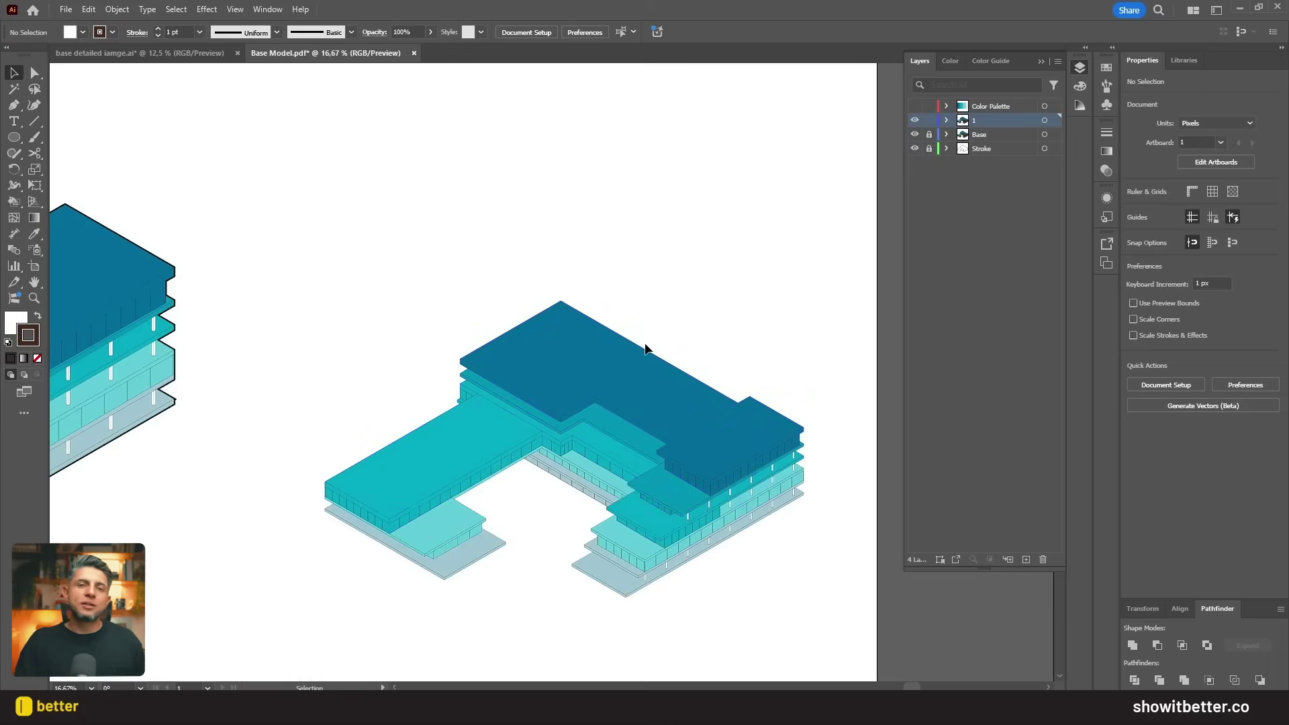
double_click(618, 375)
click(616, 369)
key(ctrl+alt+x)
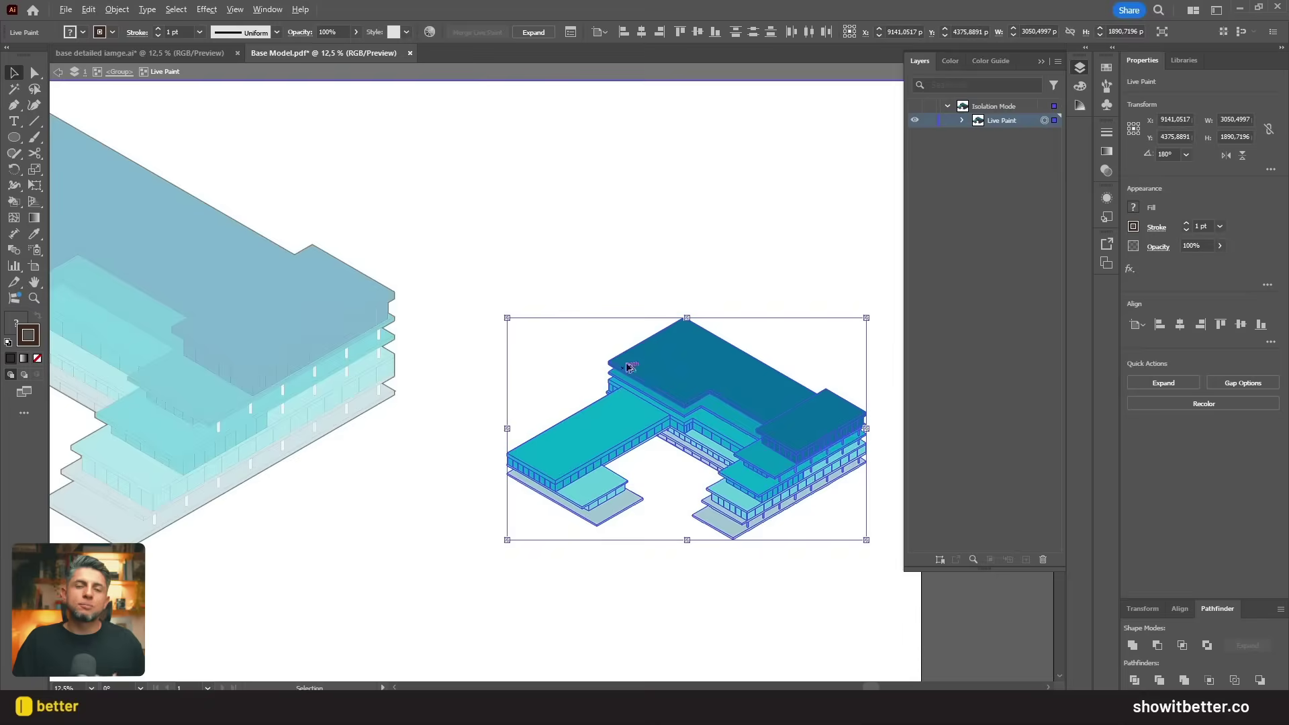
double_click(735, 233)
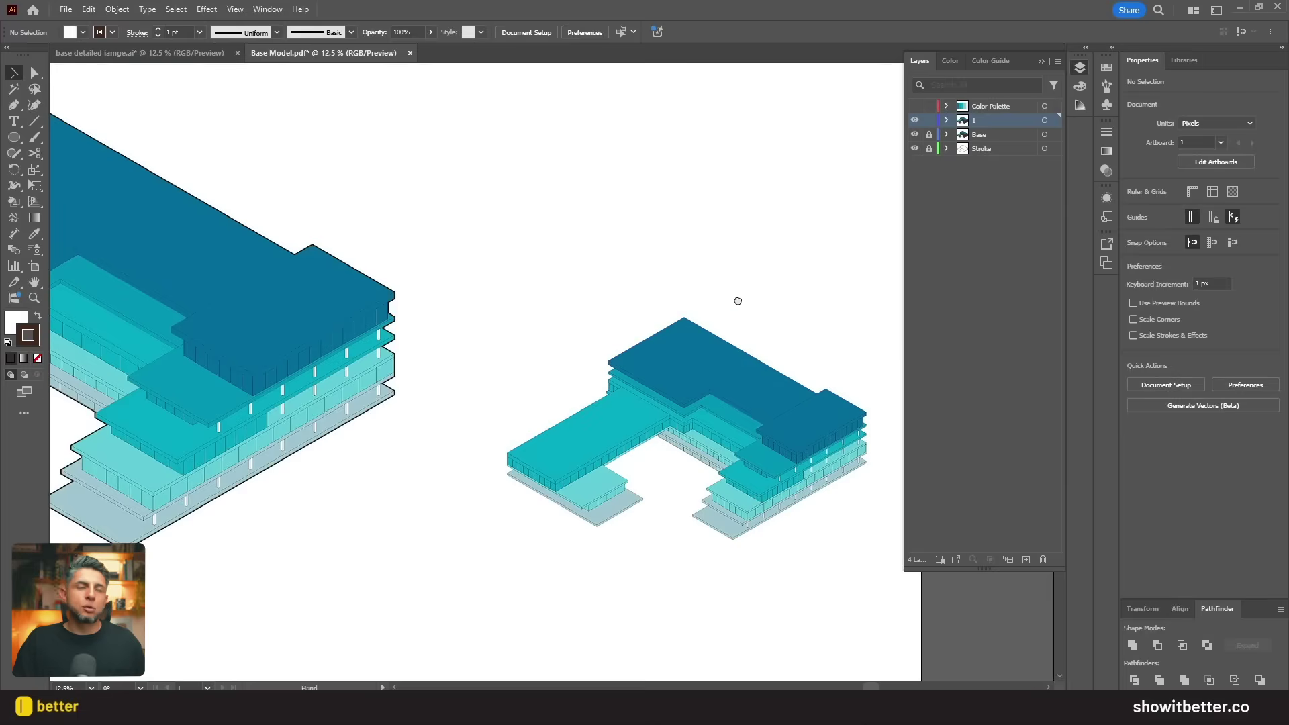
Step: Expand the small building copy's Live Paint group into regular shapes and reselect it
drag(744, 296, 610, 349)
click(575, 396)
click(530, 32)
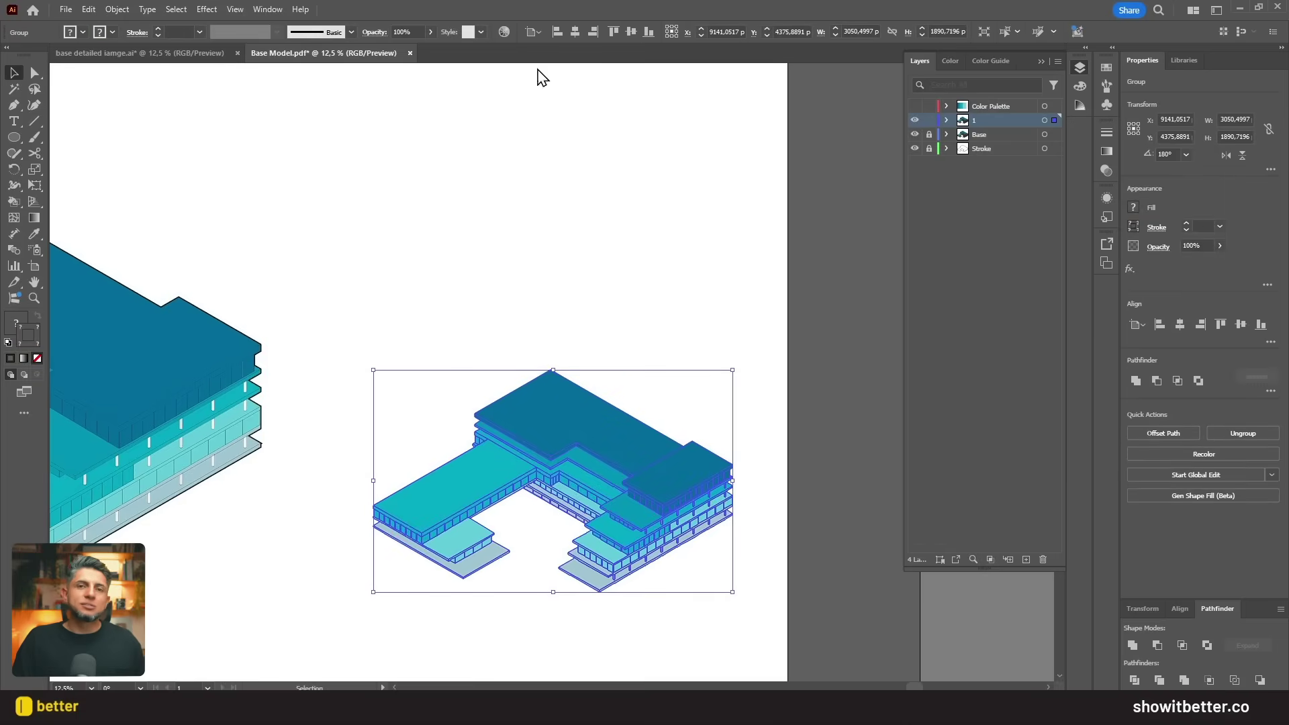
click(595, 277)
click(560, 384)
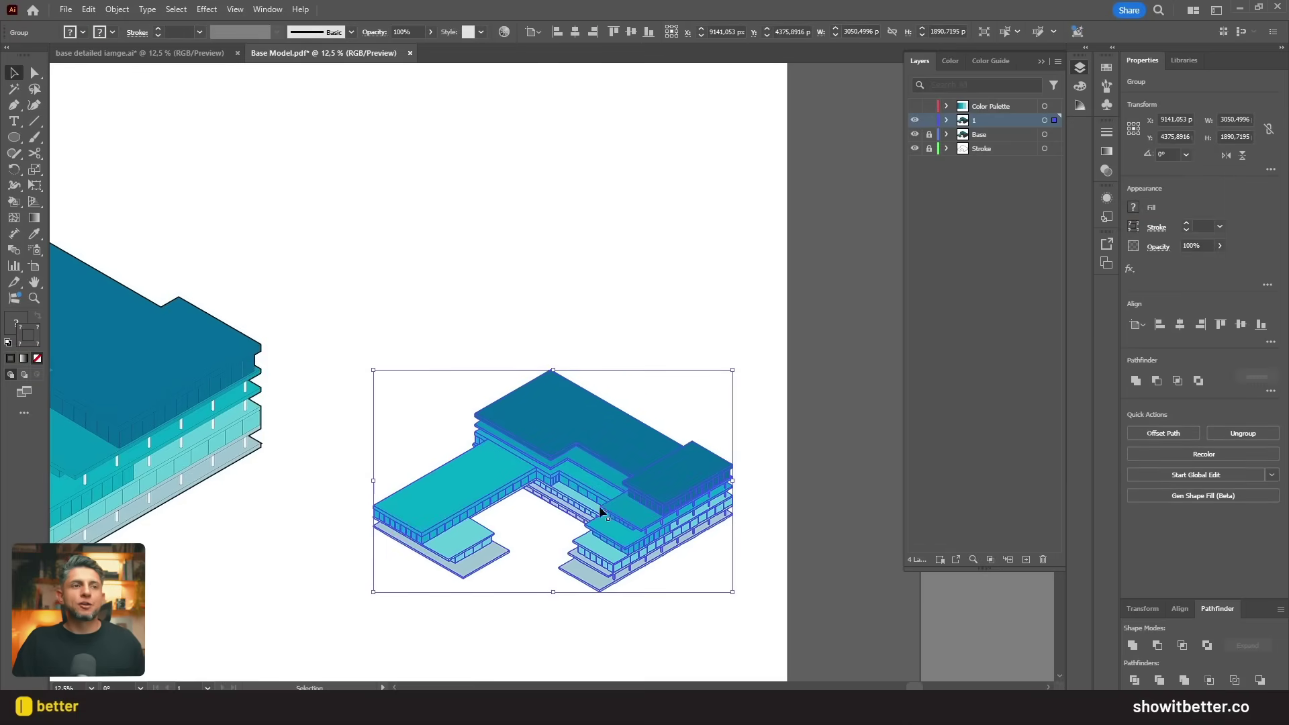
Step: Set the Magic Wand's fill color tolerance to 4 and select all the dark blue top-floor shapes of the small building
right_click(555, 414)
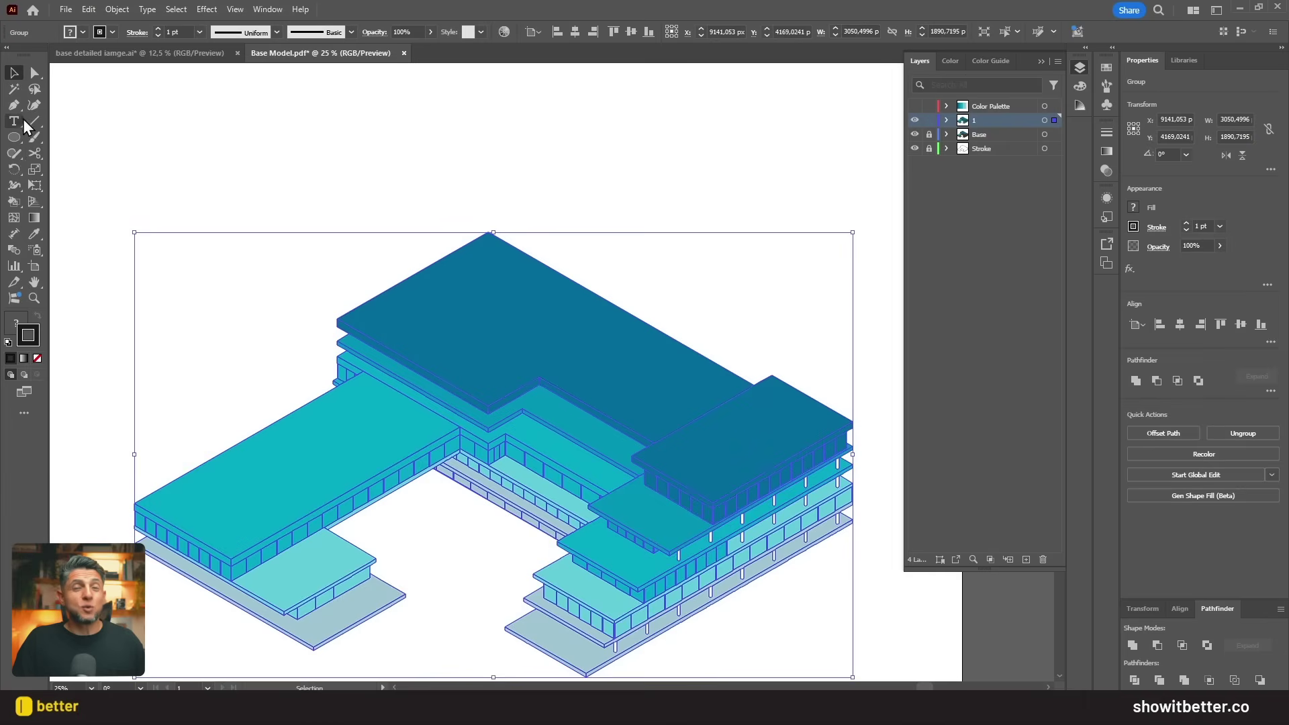
click(16, 92)
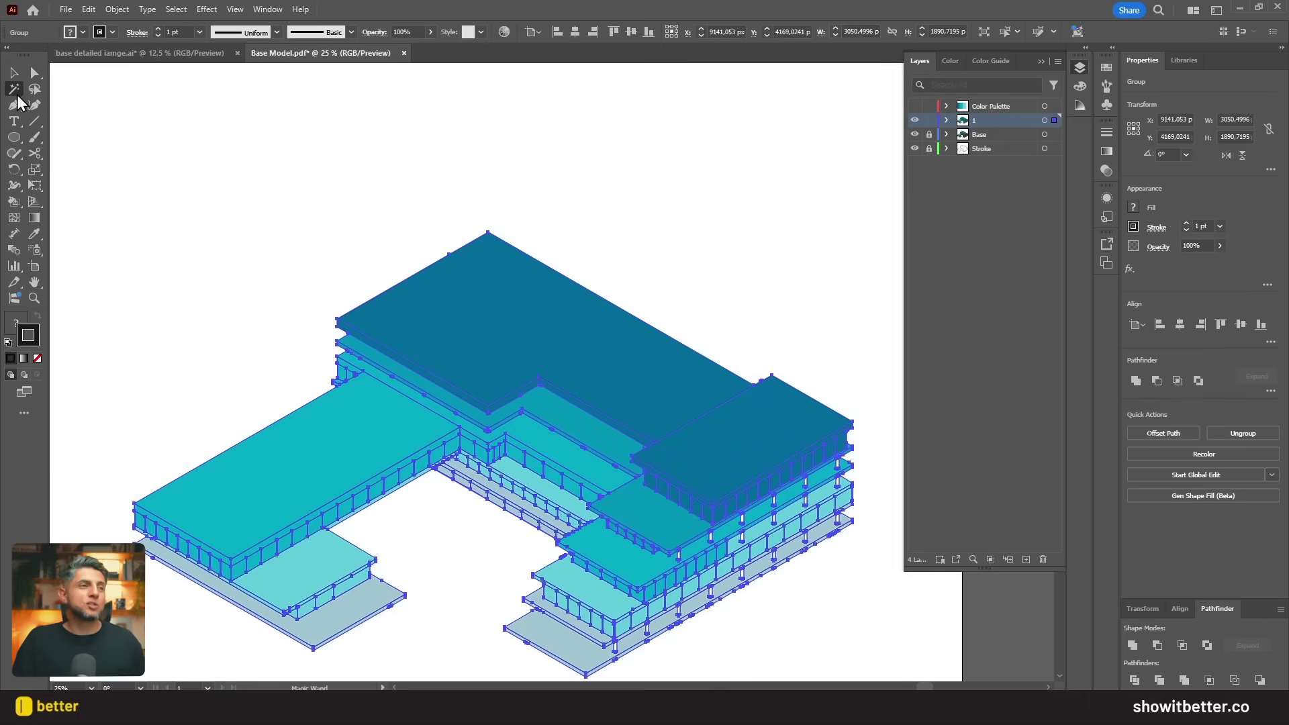
double_click(16, 93)
click(529, 348)
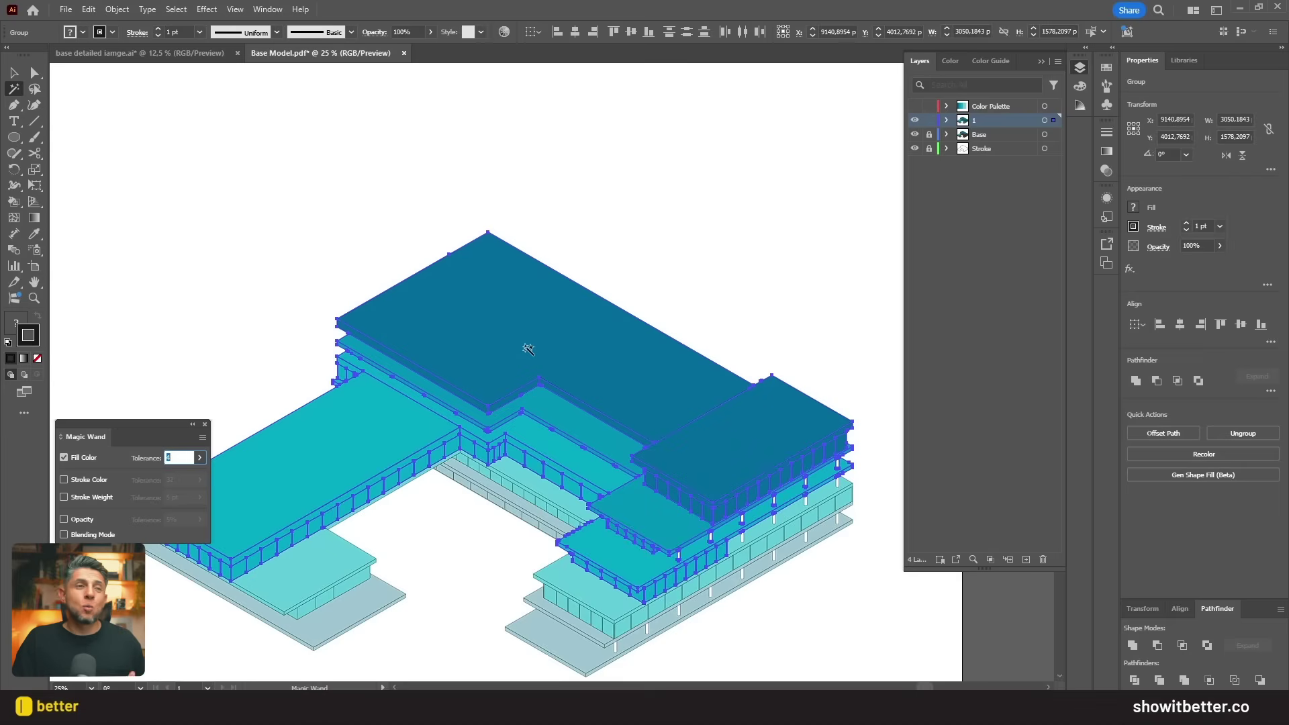
click(496, 331)
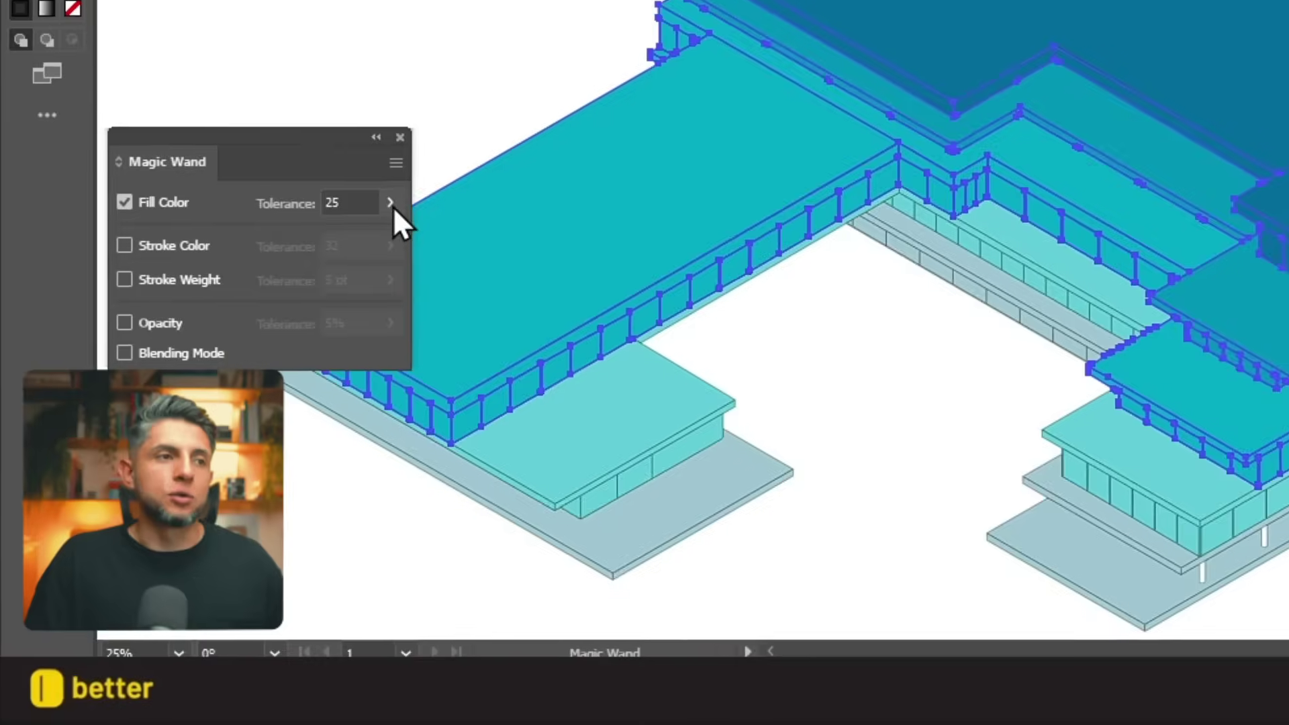
click(390, 203)
drag(311, 234, 297, 234)
click(300, 223)
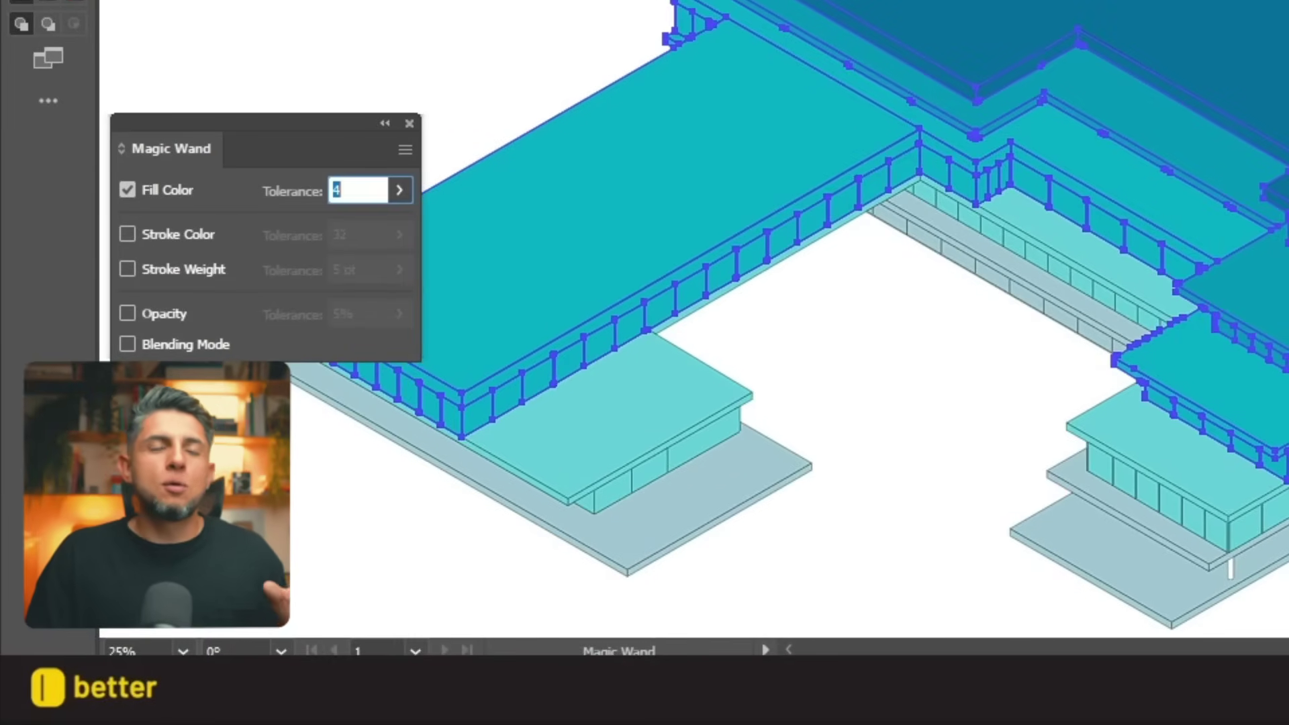
click(991, 27)
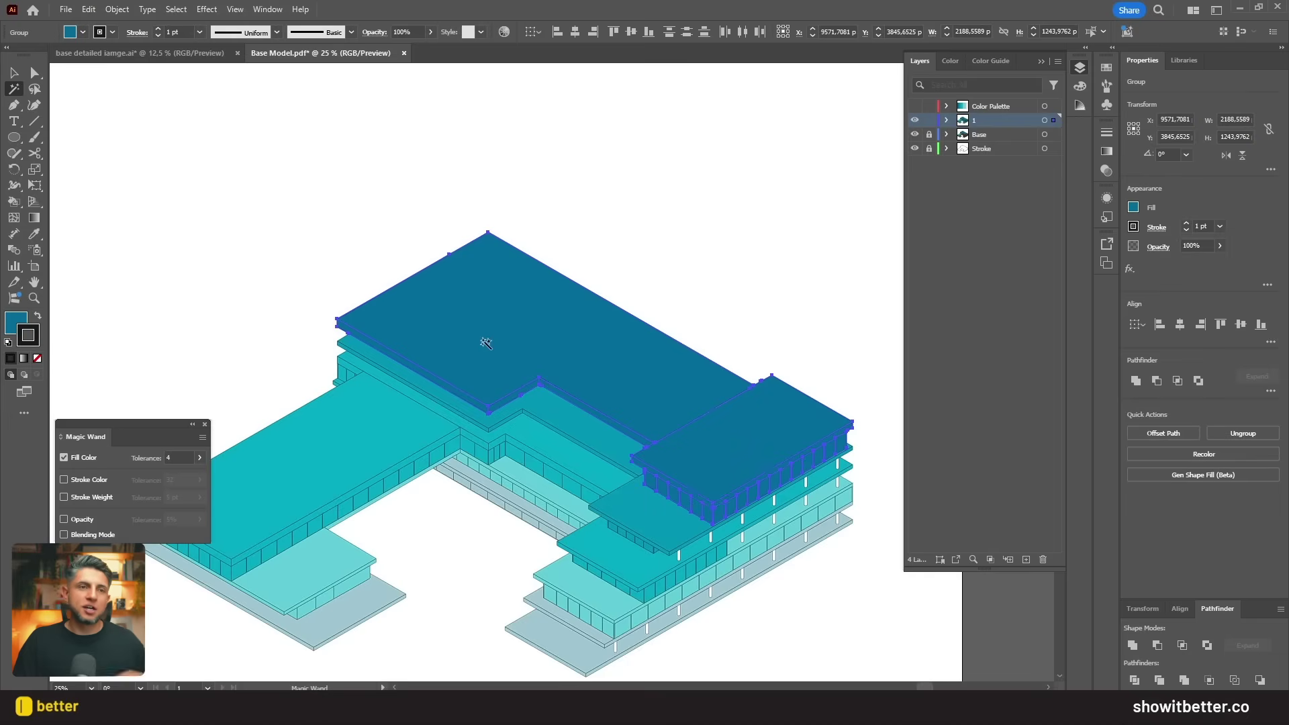
Step: Transfer the dark blue top-floor shapes to a new layer named 5 and raise them vertically above the building
key(ctrl+x)
click(1026, 560)
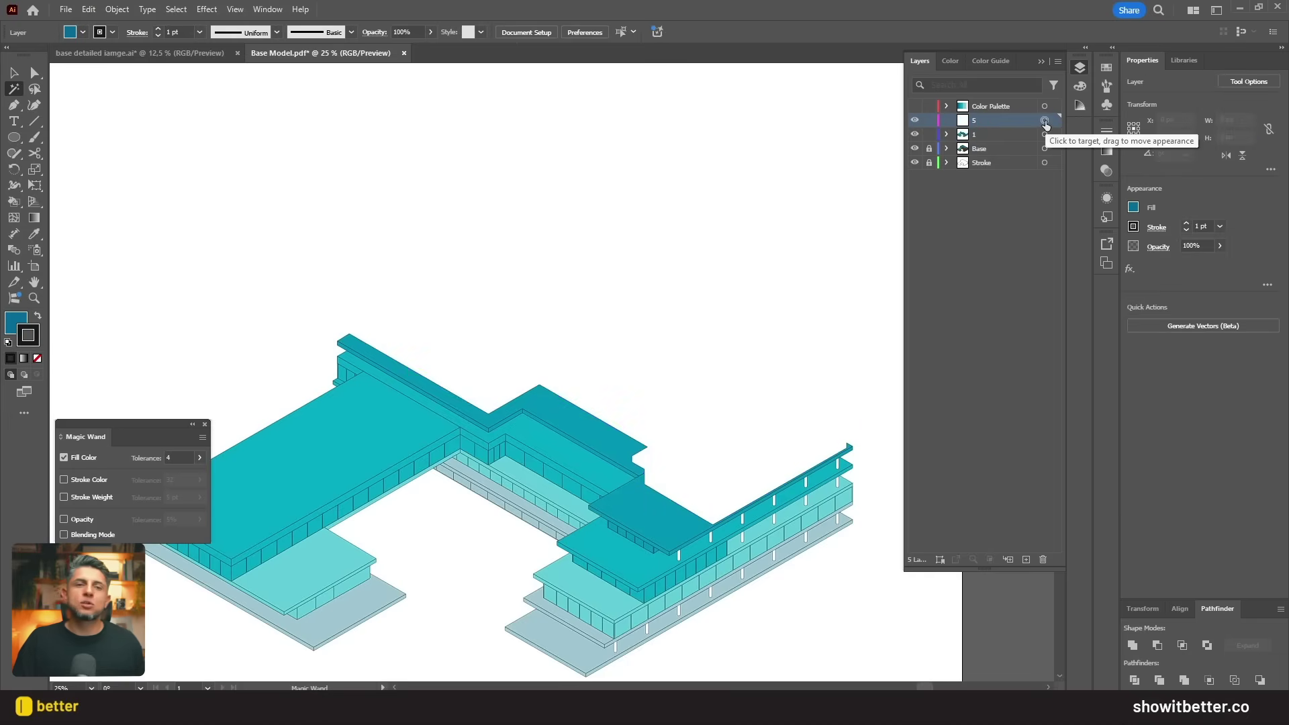
key(ctrl+f)
key(v)
key(ctrl+minus)
key(ctrl+minus)
drag(554, 441, 561, 346)
drag(560, 346, 561, 343)
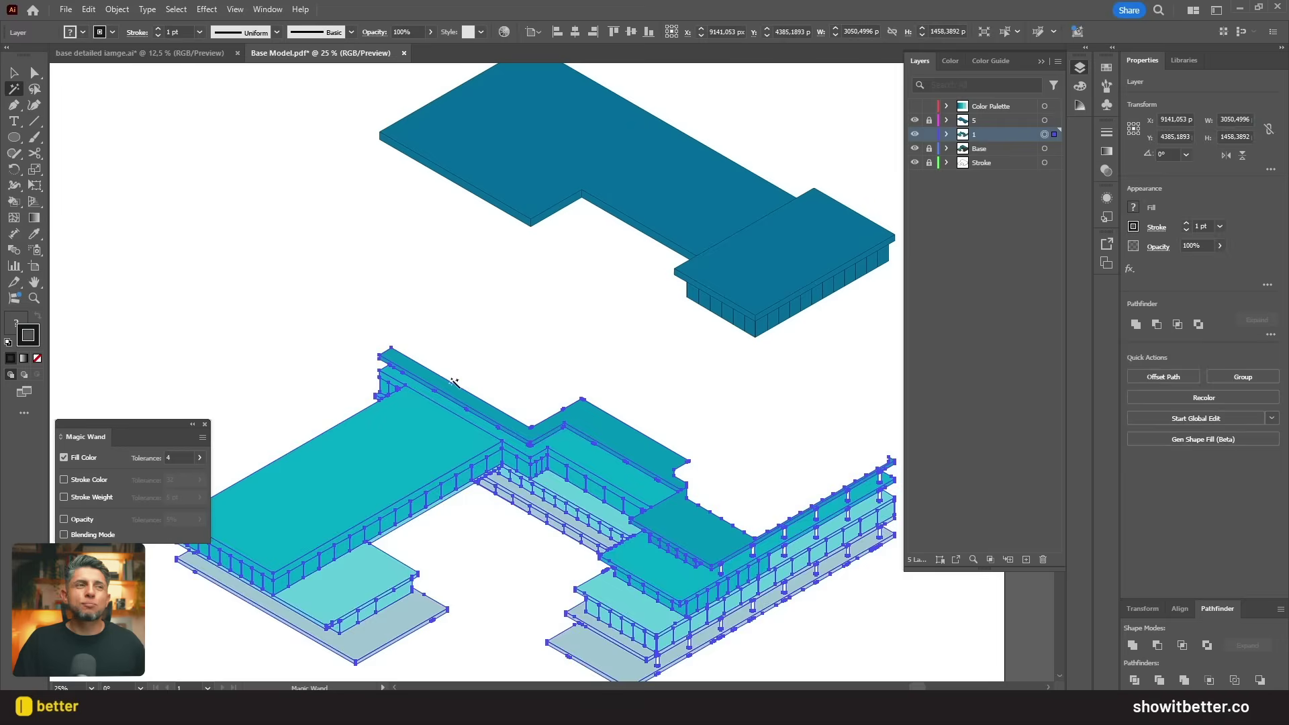
Step: Select the uppermost teal floor's shapes by matching fill color and cut them from layer 1
click(444, 396)
key(v)
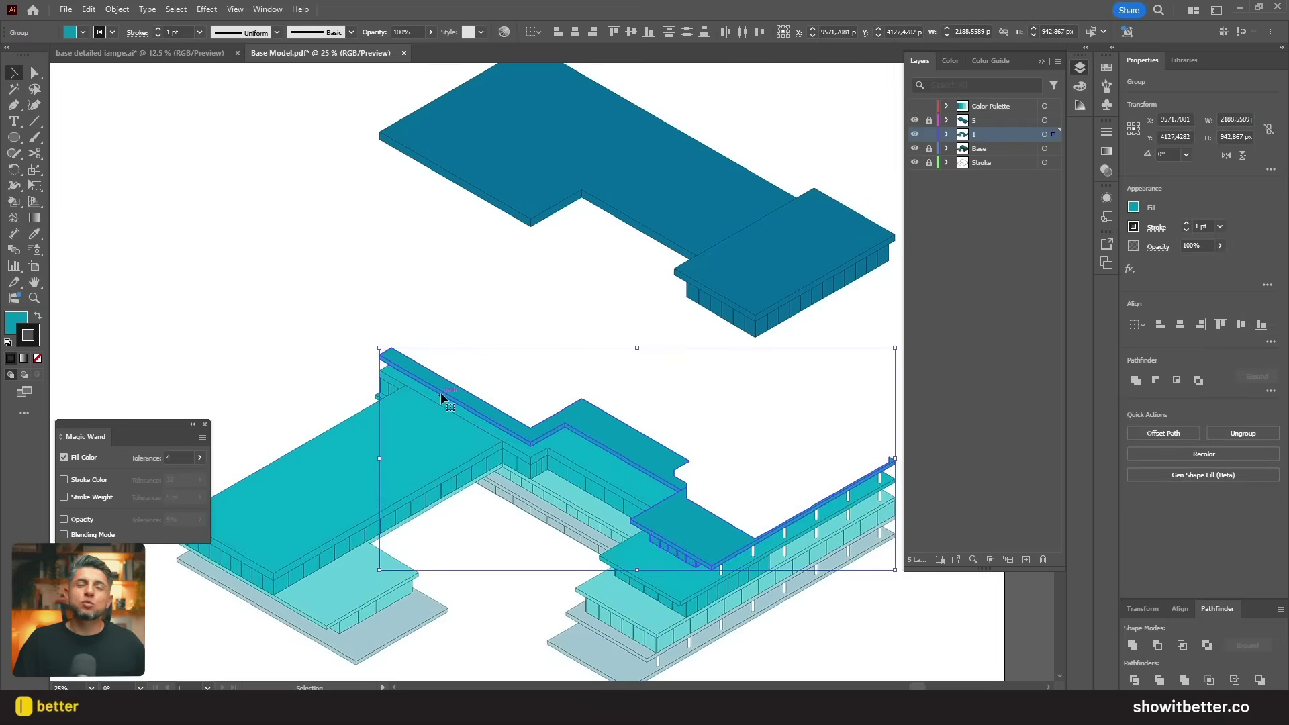
key(ctrl+x)
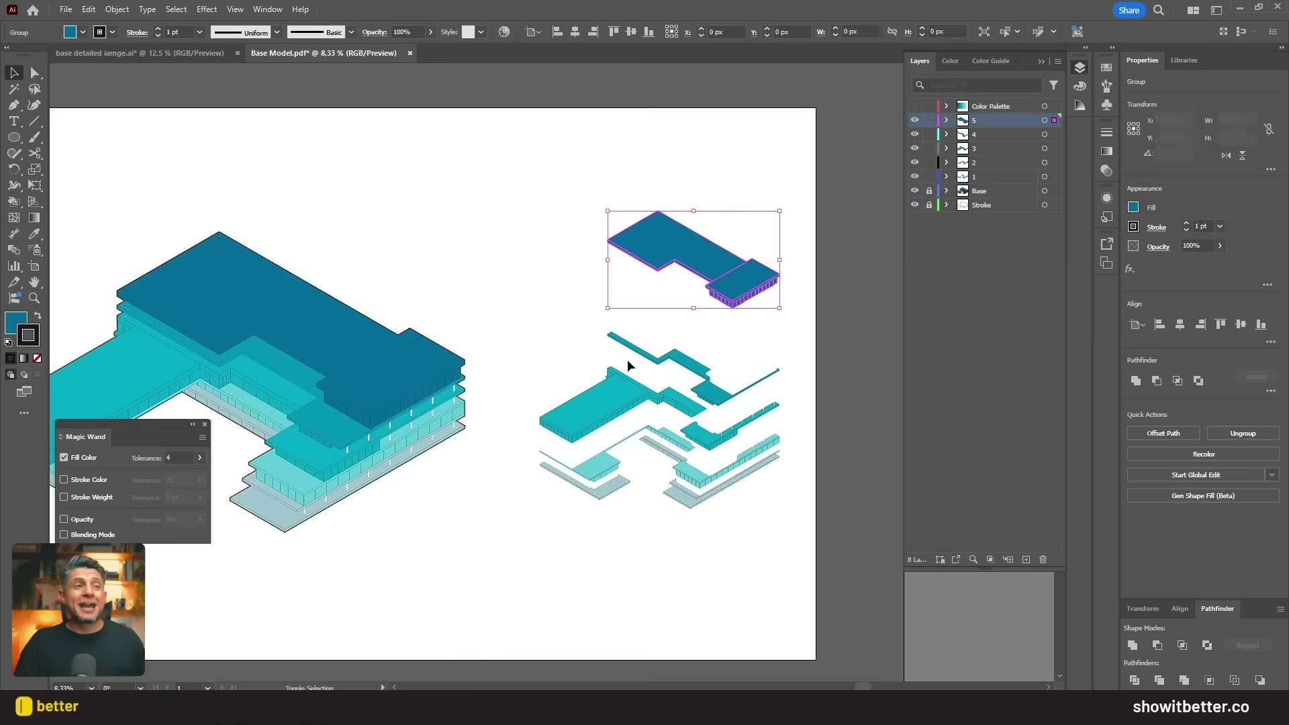
Step: Spread the separated floors vertically by raising the slices on layers 4 and 3 and lowering the grey bottom slice
drag(641, 348, 642, 310)
drag(616, 393, 616, 356)
drag(596, 481, 601, 514)
click(670, 568)
scroll(670, 567, down, 1)
drag(486, 520, 535, 497)
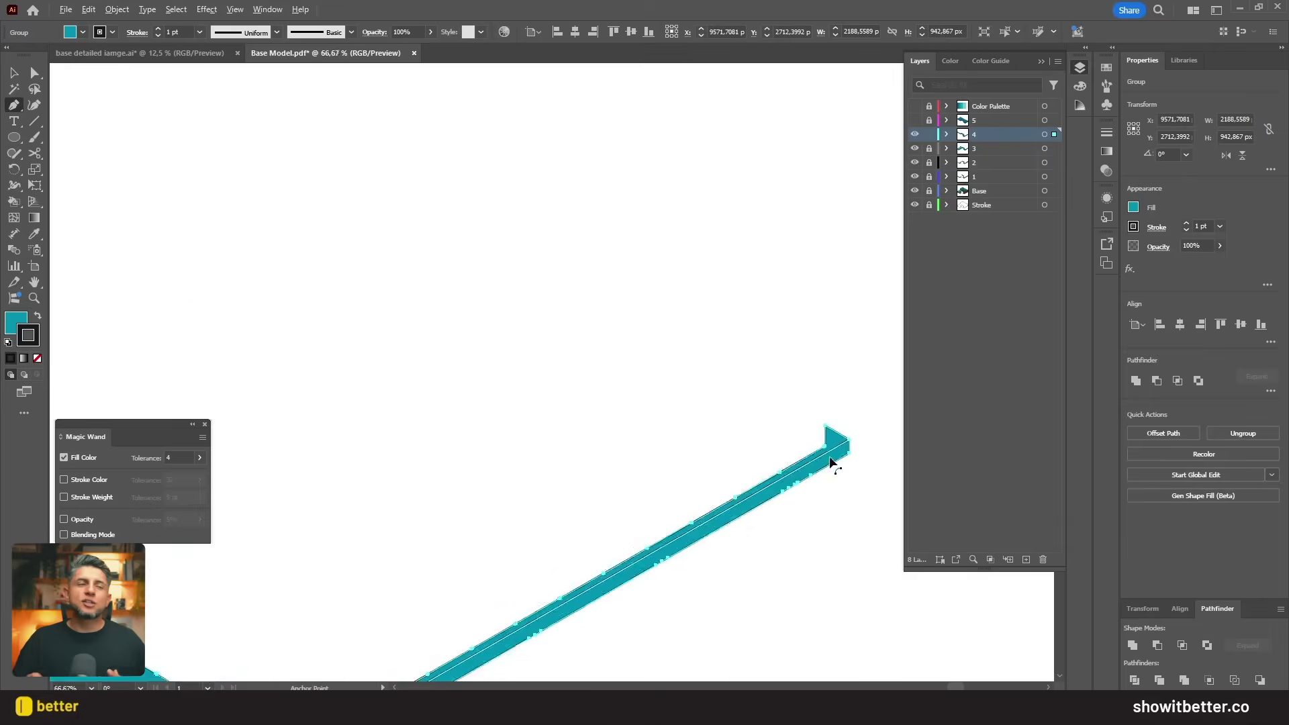
Step: Start a teal Pen path on layer 4 along the slab's missing outer edges, from its right end through the back corner to the left corner
click(828, 418)
key(ctrl+minus)
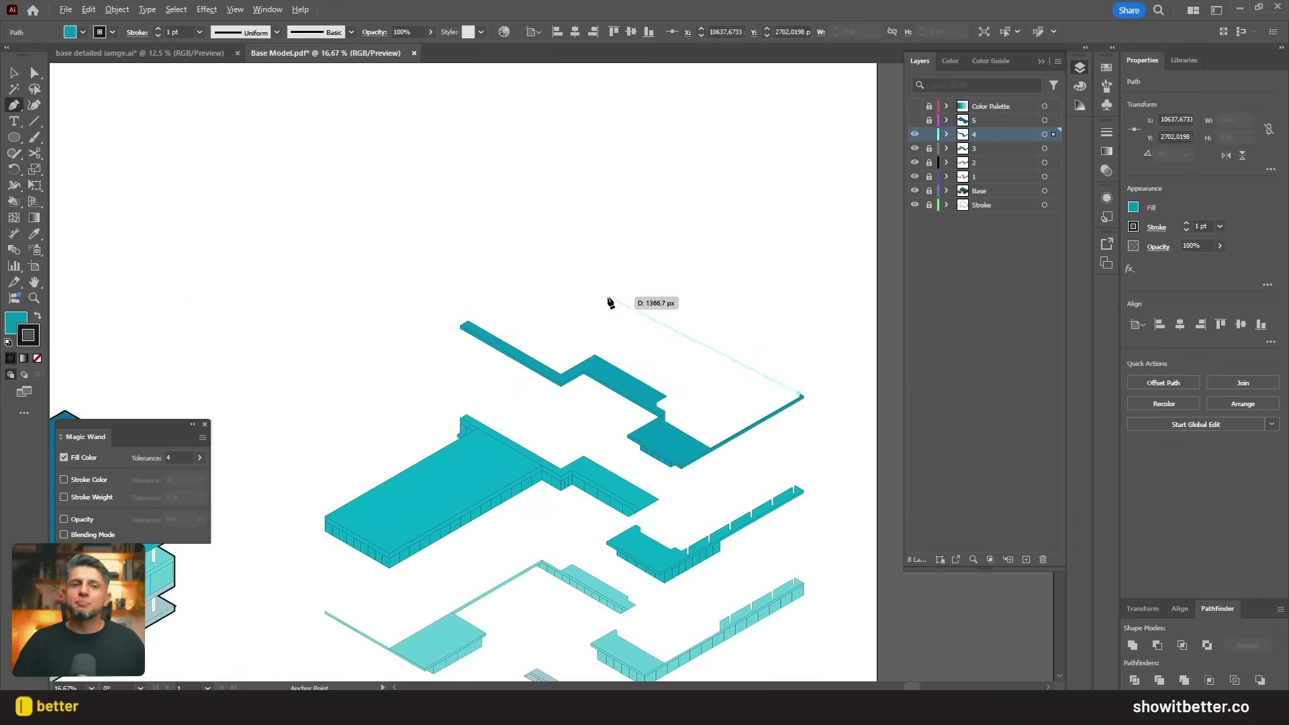
click(590, 266)
click(469, 323)
scroll(524, 378, up, 1)
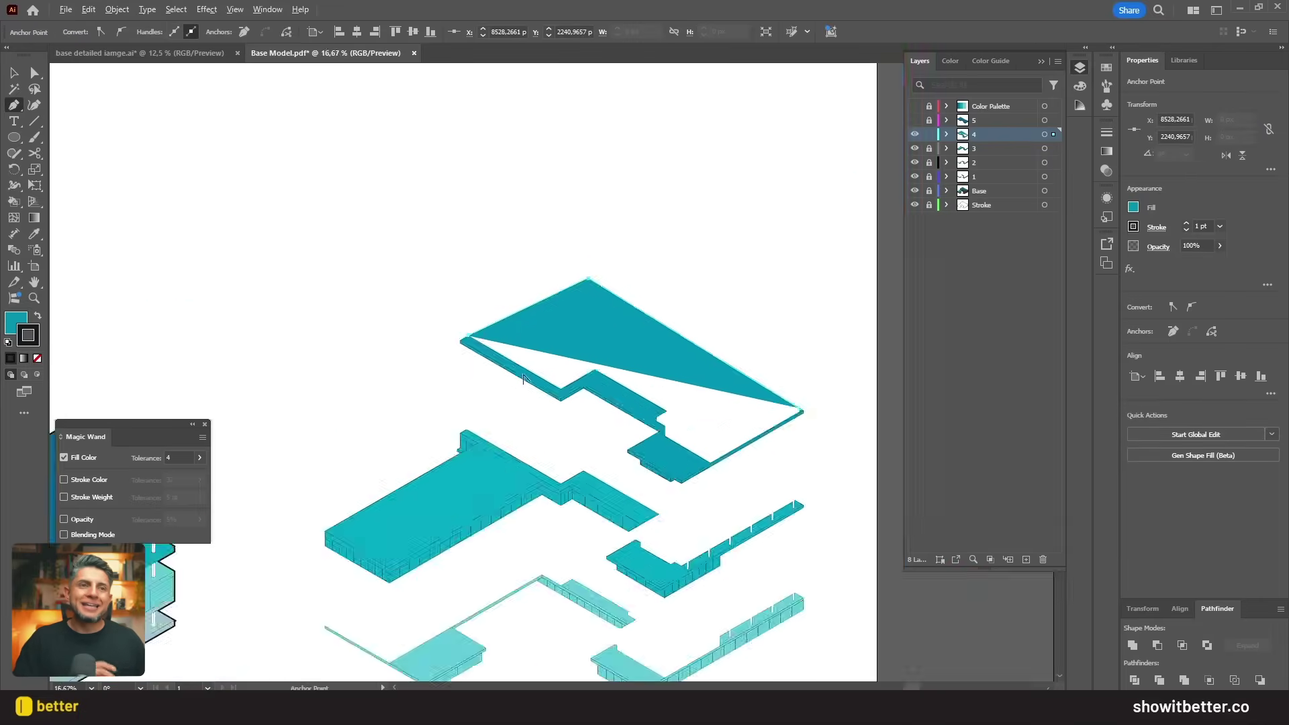
Step: Continue the Pen path along the layer 4 slab's stepped inner edge and close it at the right end
click(561, 389)
scroll(611, 373, up, 5)
scroll(453, 424, down, 3)
click(469, 386)
click(668, 524)
scroll(667, 524, up, 3)
click(316, 394)
click(316, 432)
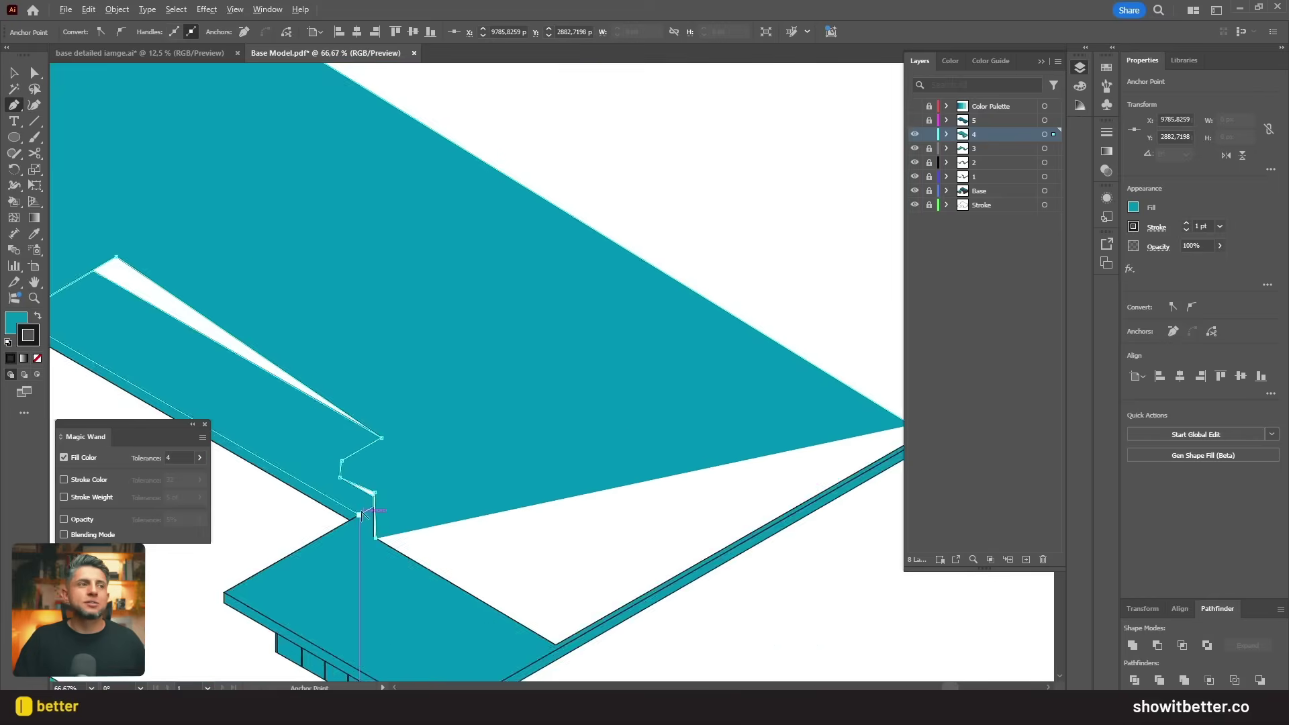
click(556, 645)
scroll(777, 452, up, 3)
click(777, 452)
click(768, 361)
Step: Adjust the new layer 4 shape's anchor points so its corners line up with the slab's existing edges
scroll(768, 363, down, 5)
key(a)
drag(441, 289, 374, 331)
scroll(550, 376, down, 5)
scroll(506, 182, up, 1)
drag(667, 259, 632, 259)
scroll(725, 314, down, 1)
drag(734, 313, 584, 289)
drag(512, 246, 513, 253)
scroll(688, 549, up, 7)
drag(725, 424, 722, 434)
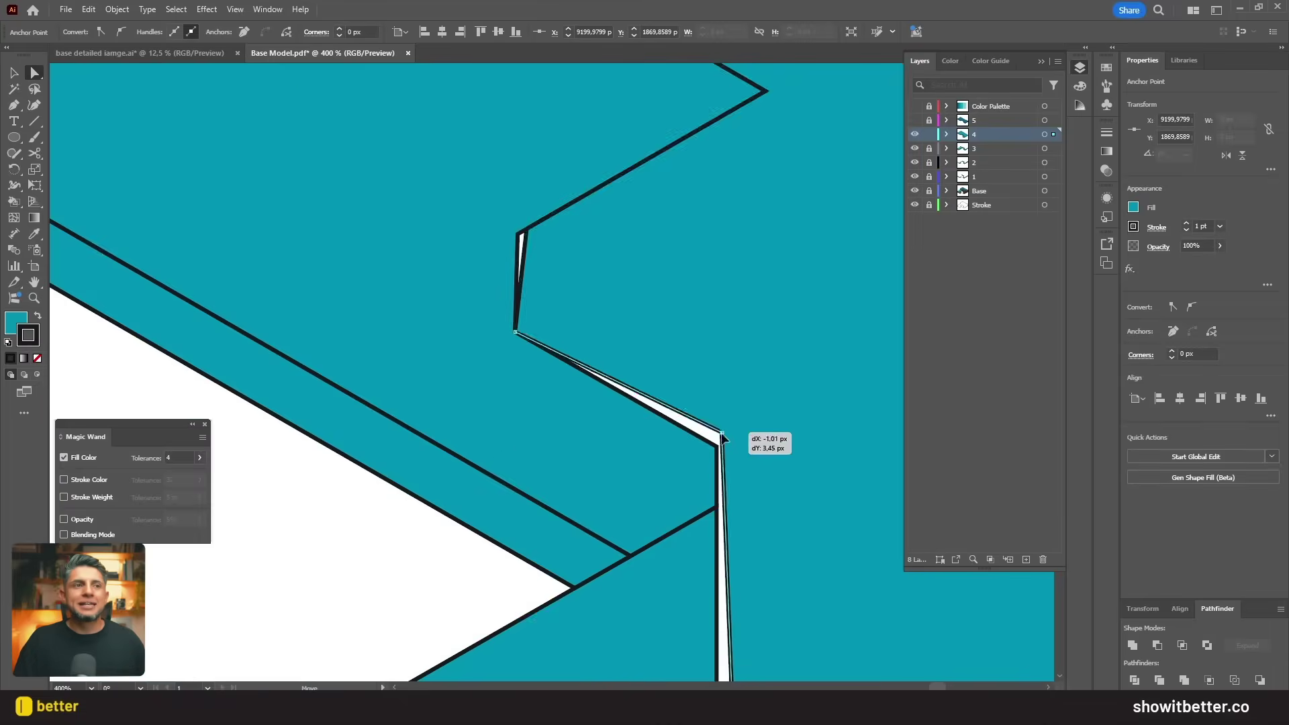
scroll(722, 436, down, 7)
click(729, 517)
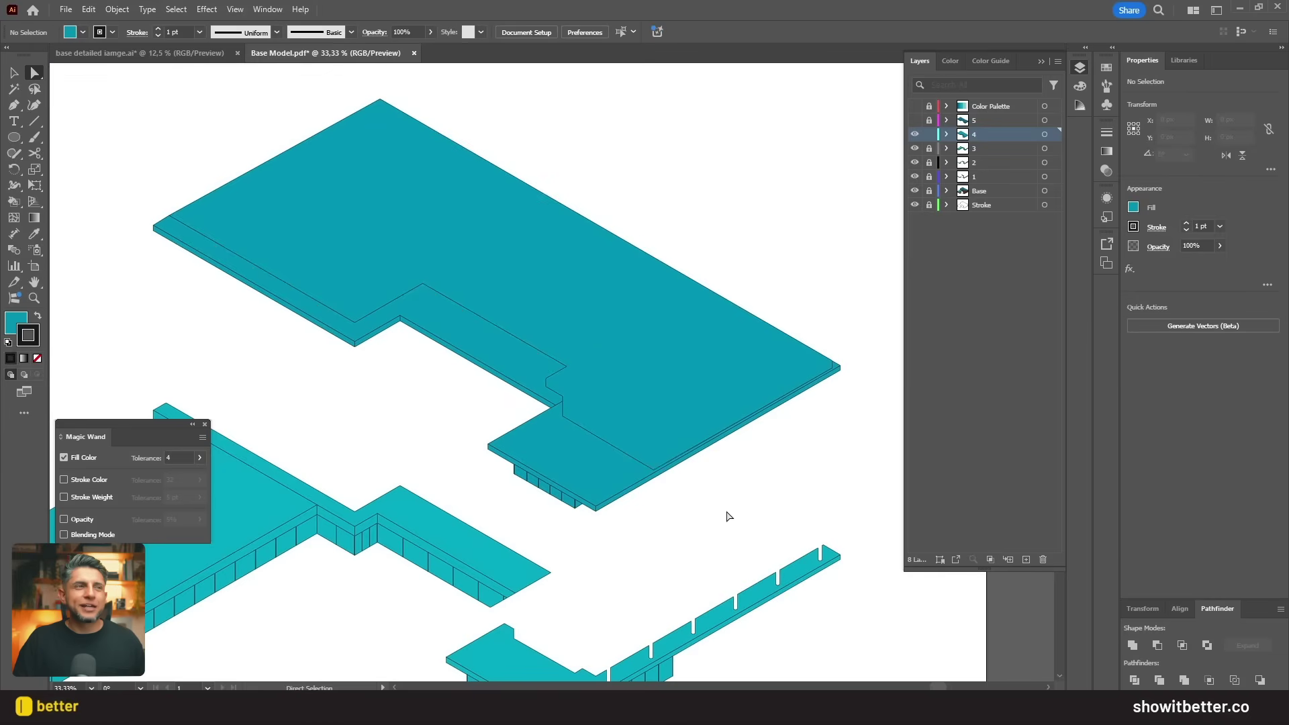
Step: Lock and hide layer 4, and unlock layer 3 as the active layer
scroll(771, 348, down, 2)
click(928, 134)
click(915, 134)
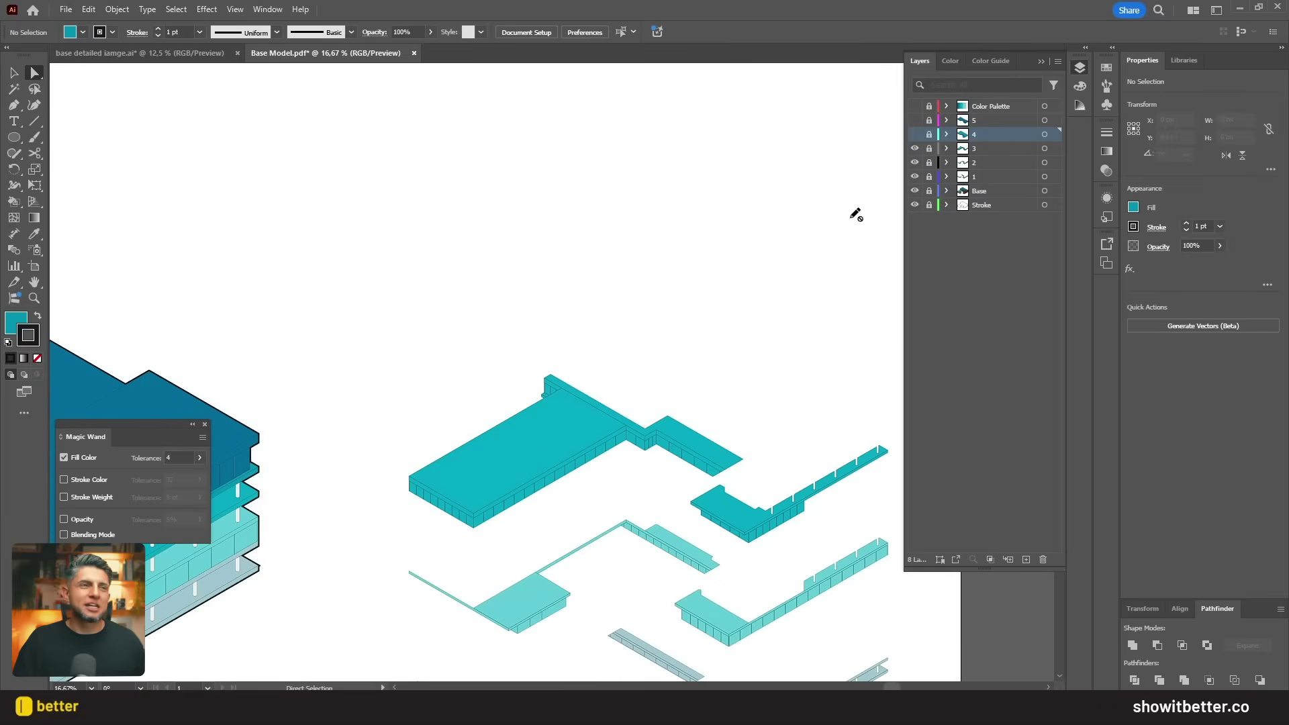
click(929, 149)
click(985, 152)
Step: Move an anchor point on the notched inner edge of layer 3's front floor piece
scroll(773, 497, up, 4)
scroll(590, 384, down, 2)
scroll(591, 380, up, 1)
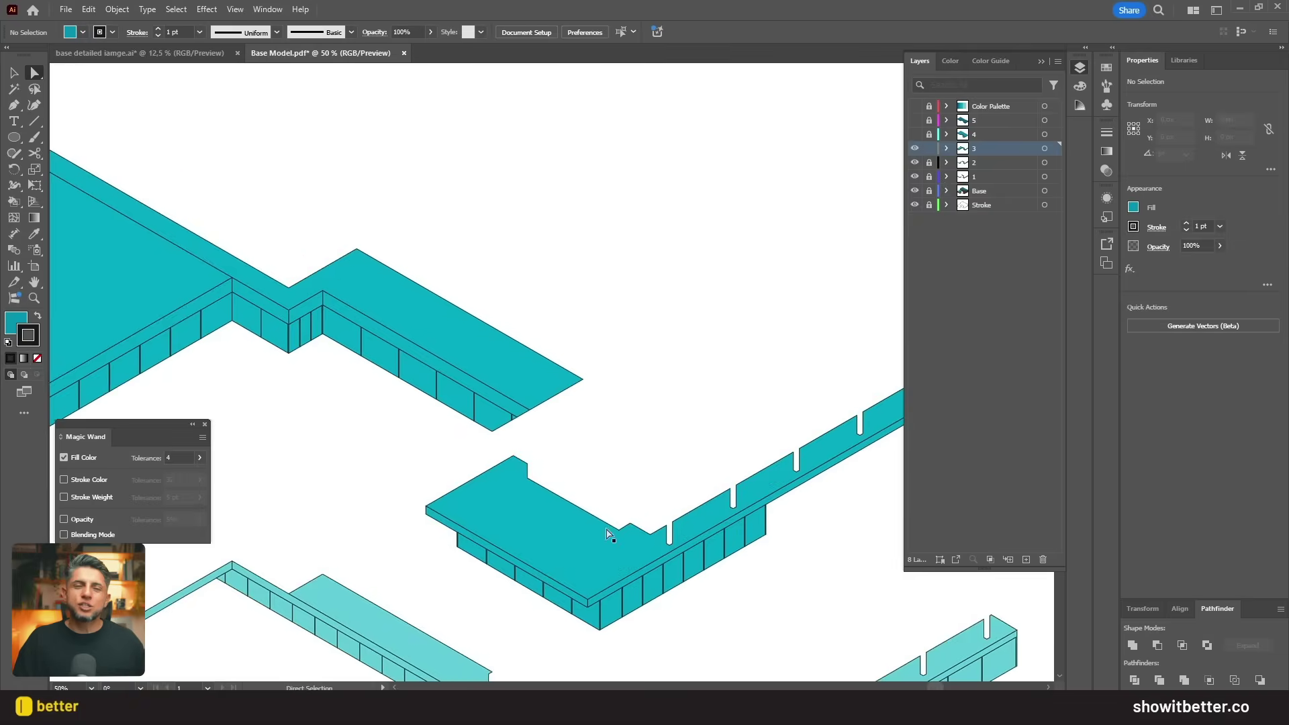
click(610, 531)
scroll(631, 531, up, 6)
drag(504, 527, 518, 547)
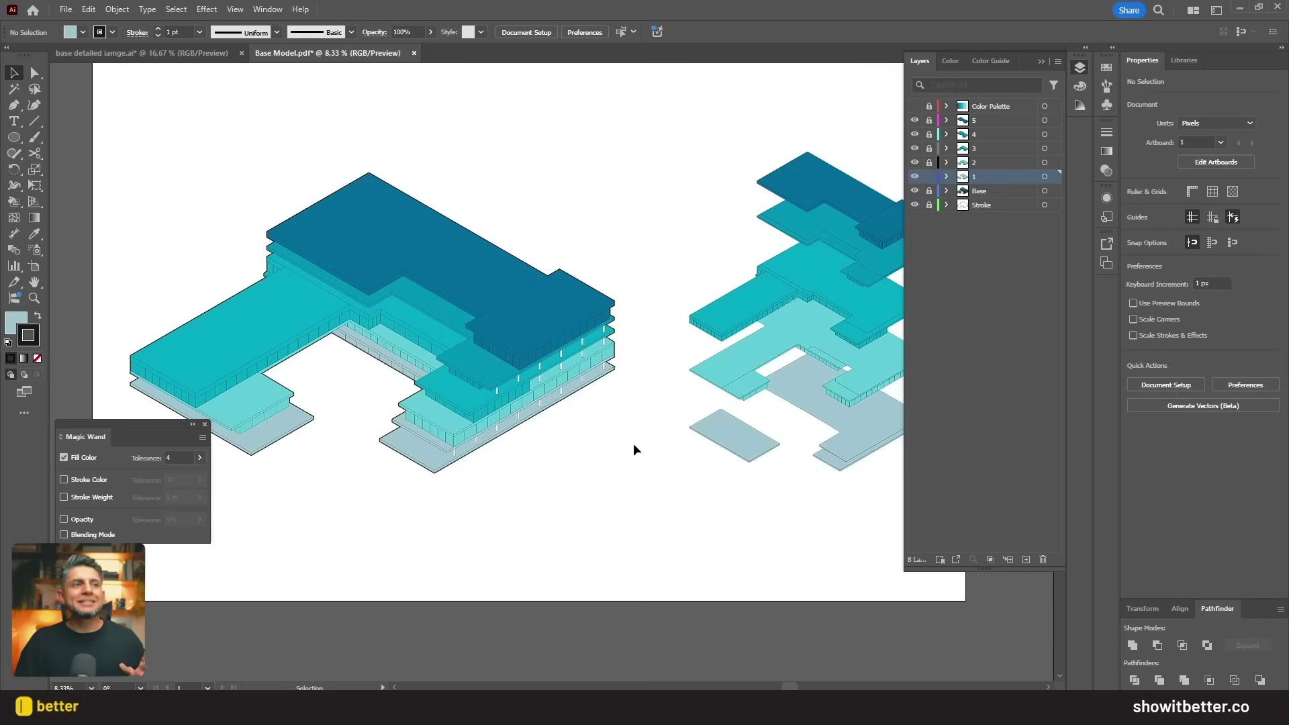
Step: Unite the exploded floor shapes on Layer 9 into a silhouette and fill it with white ffffff
drag(639, 435, 521, 497)
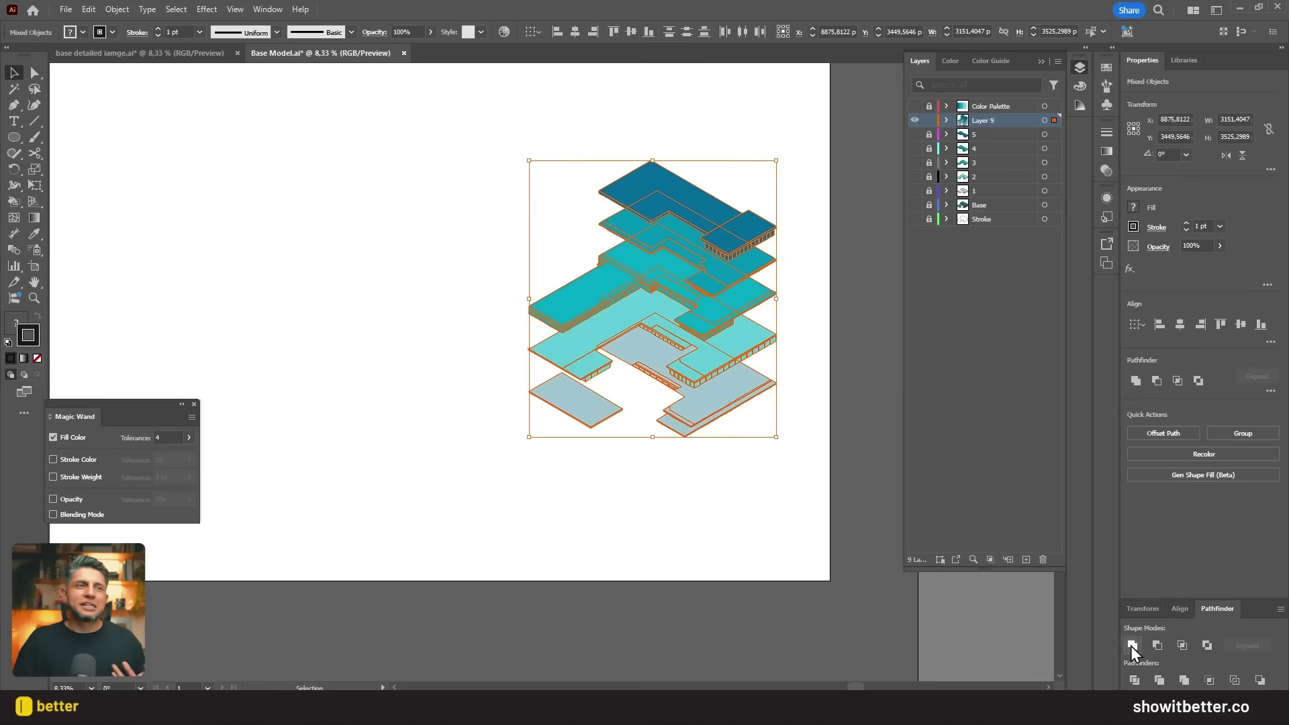
click(1132, 645)
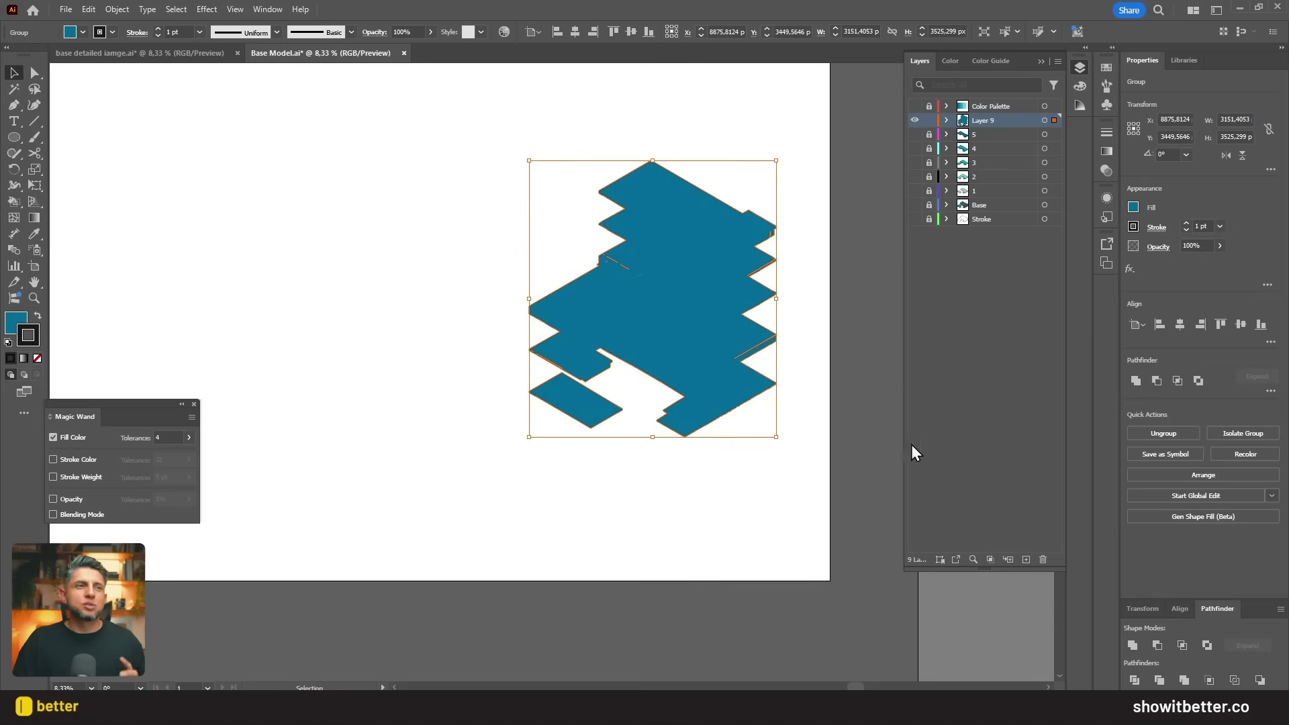
key(ctrl+plus)
double_click(16, 319)
drag(591, 181, 531, 147)
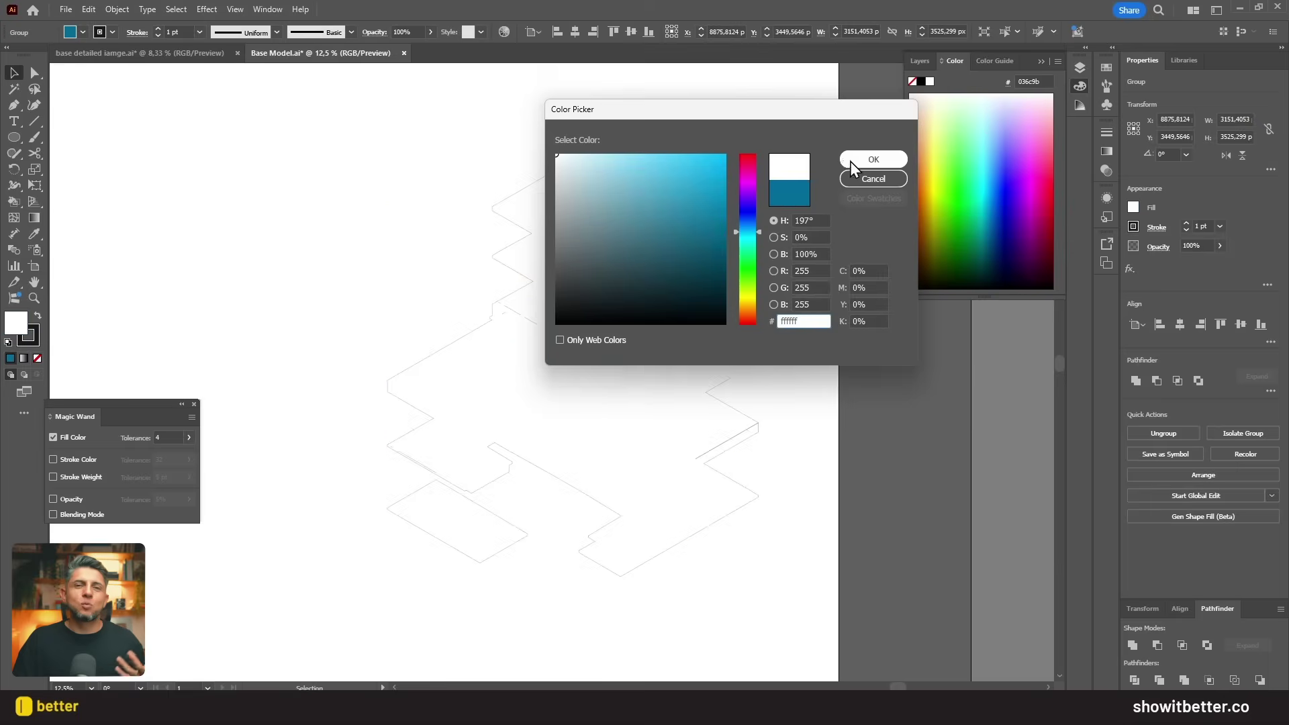
click(848, 163)
Step: Rename the white silhouette's layer with a name beginning "Stroke Explo"
text(Strok)
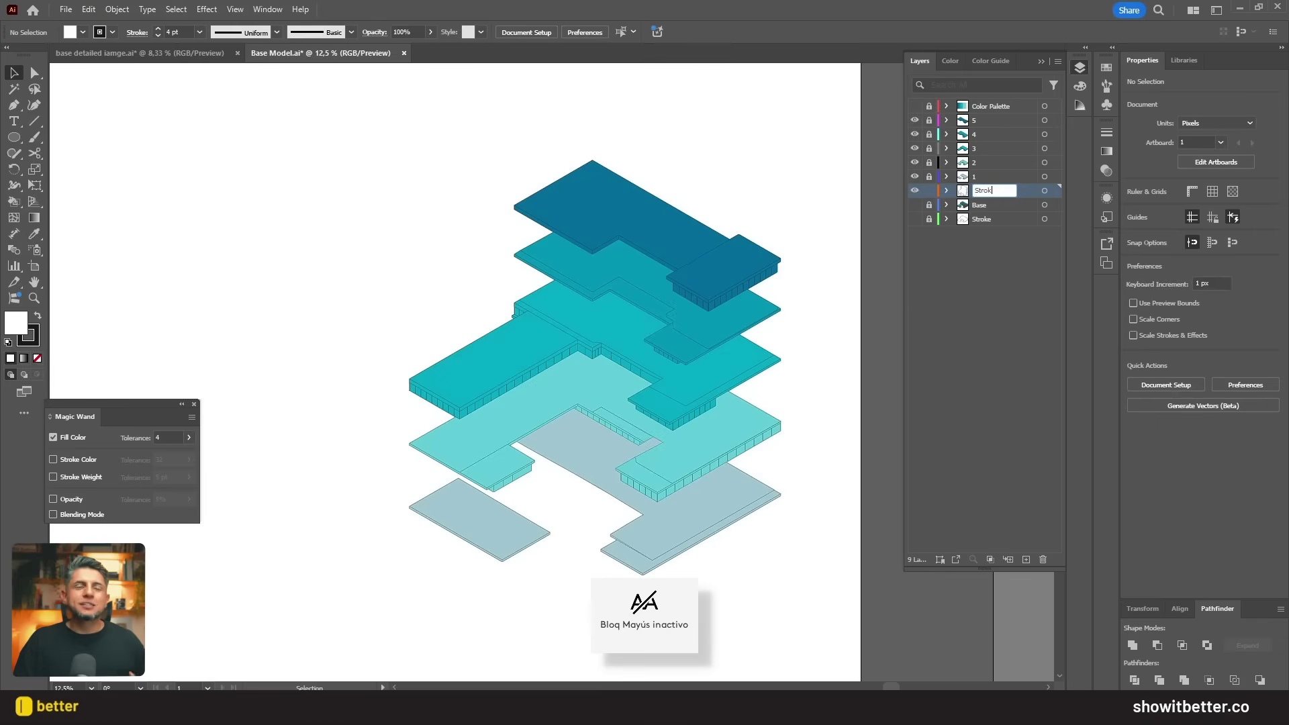
text(e E)
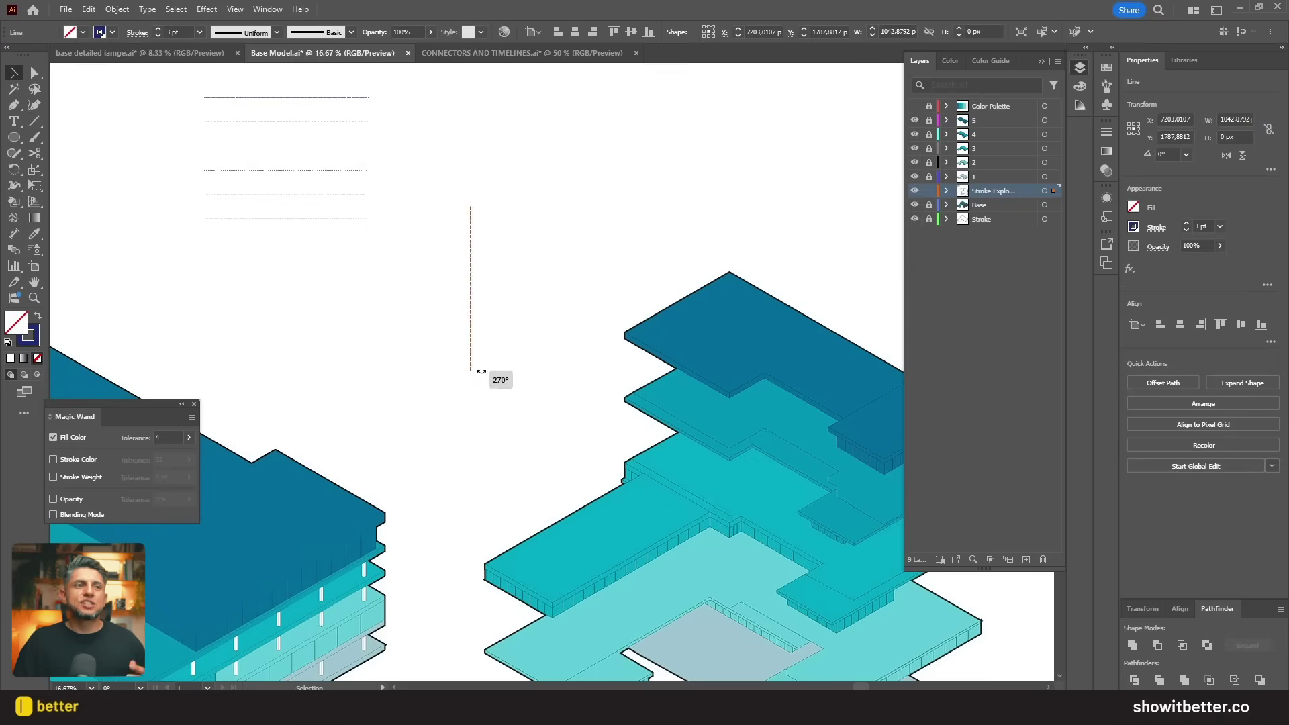
Step: Rotate the dashed connector line to 270° and place it vertically on the exploded building
click(470, 356)
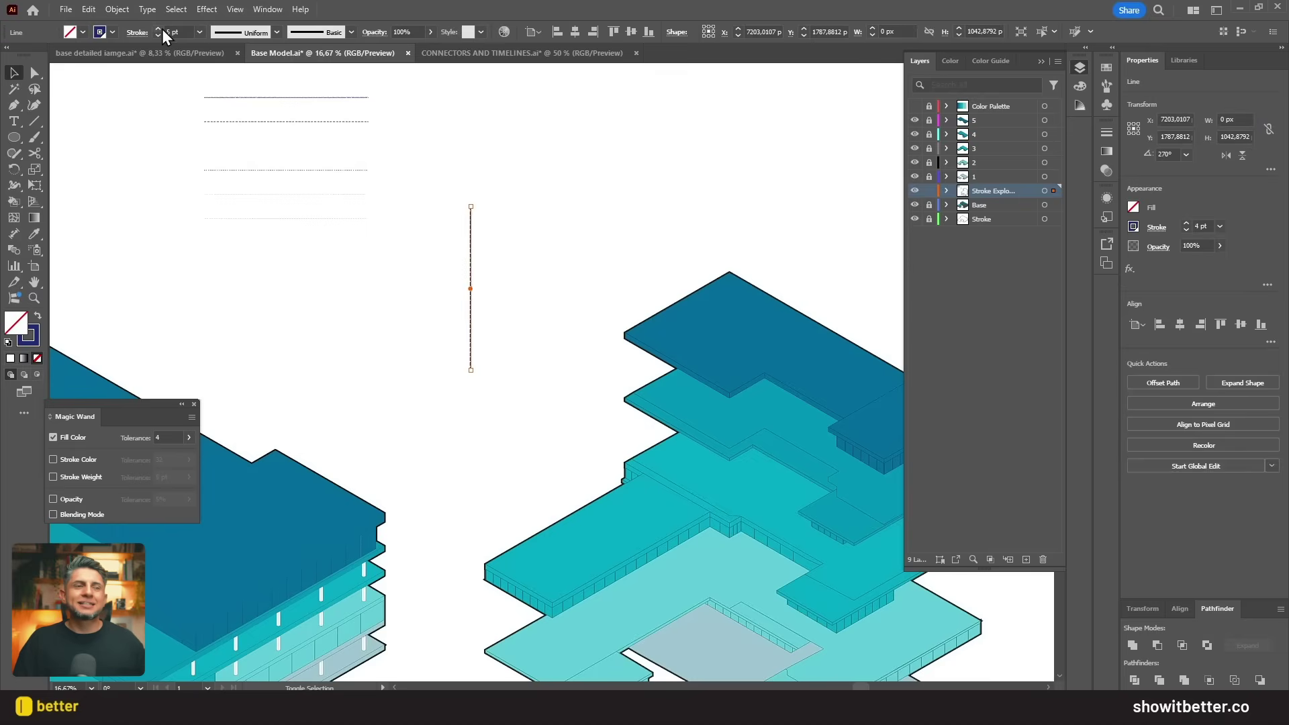
scroll(593, 317, down, 2)
scroll(459, 218, up, 2)
drag(458, 217, 842, 479)
drag(842, 385, 842, 274)
click(851, 241)
Step: Copy a vertical dashed line to the second floor's inner courtyard corner and stretch it to about 610 px, reaching the ground slab's edge
drag(465, 332, 550, 227)
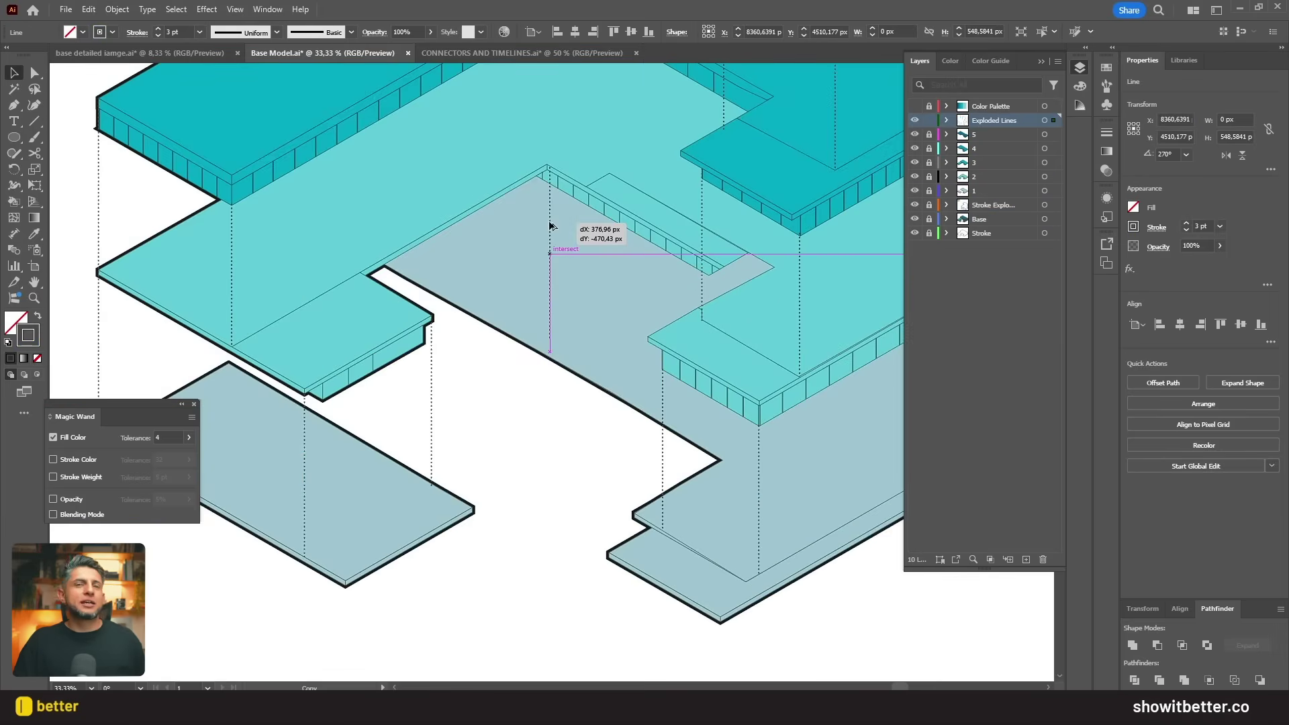
drag(549, 341, 550, 359)
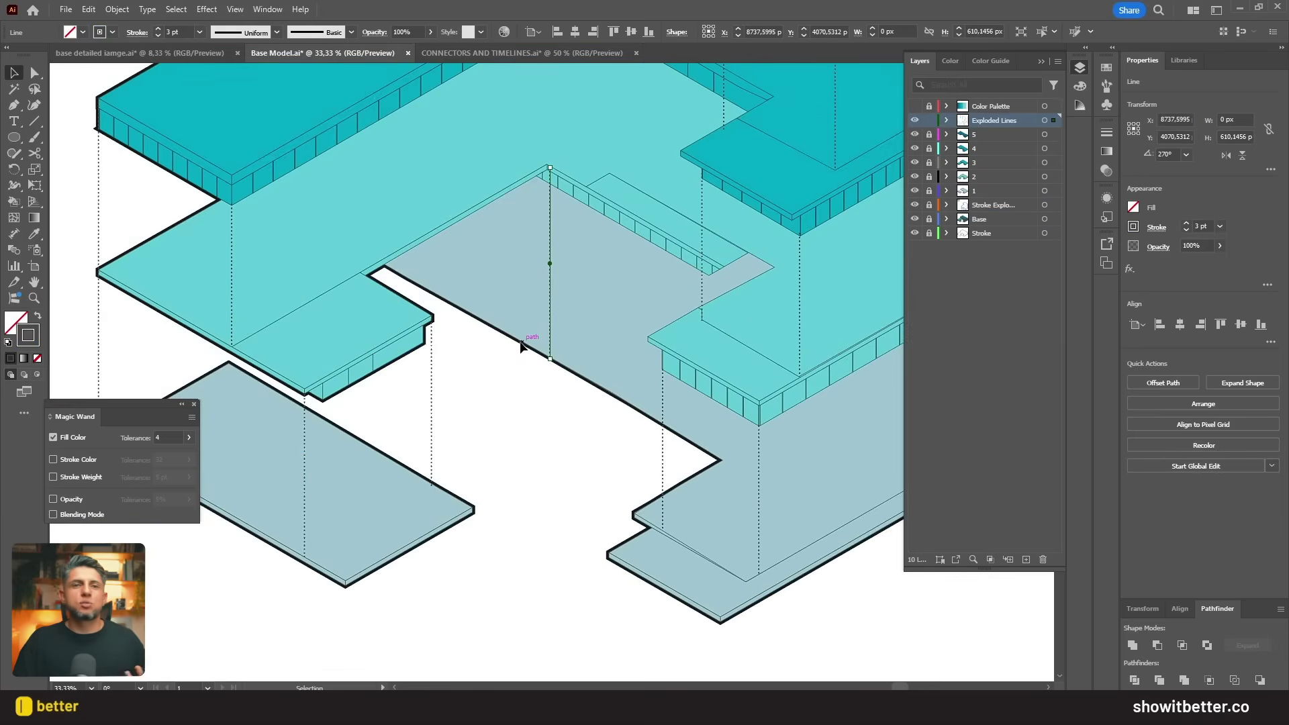
key(ctrl+shift+a)
key(ctrl+minus)
key(ctrl+minus)
key(ctrl+minus)
drag(577, 366, 532, 478)
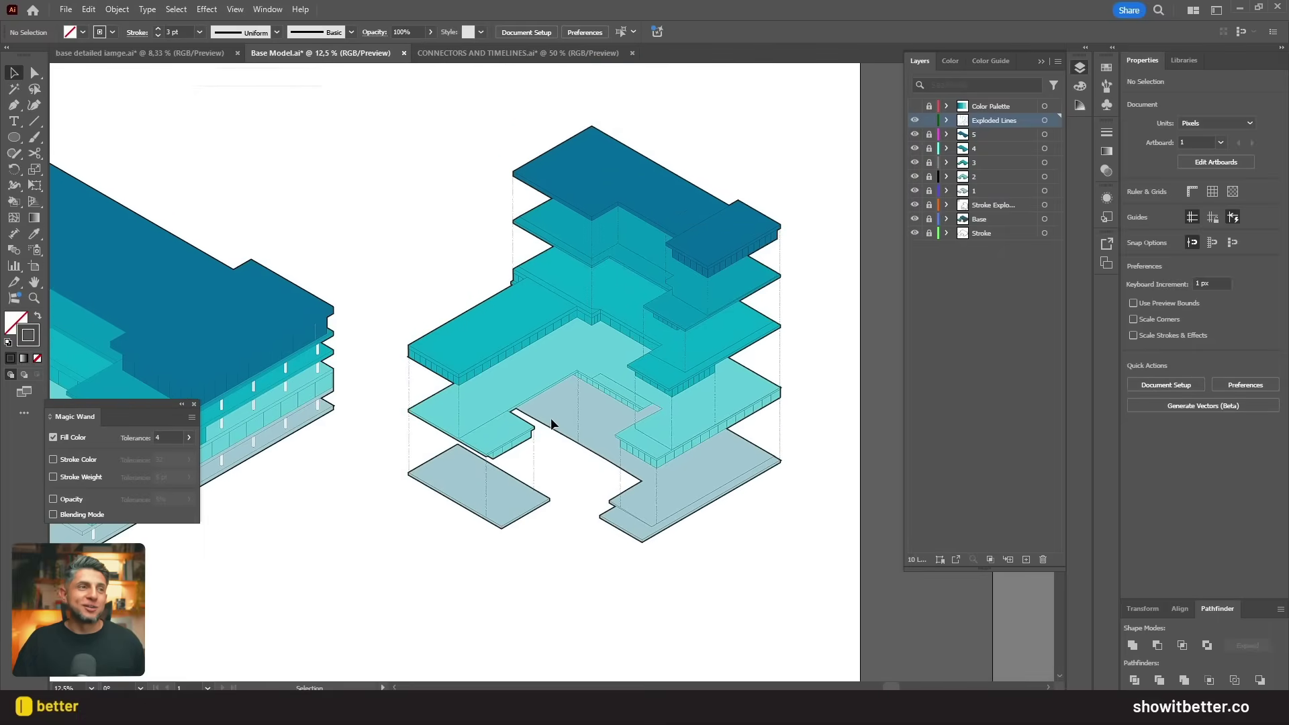
key(ctrl+minus)
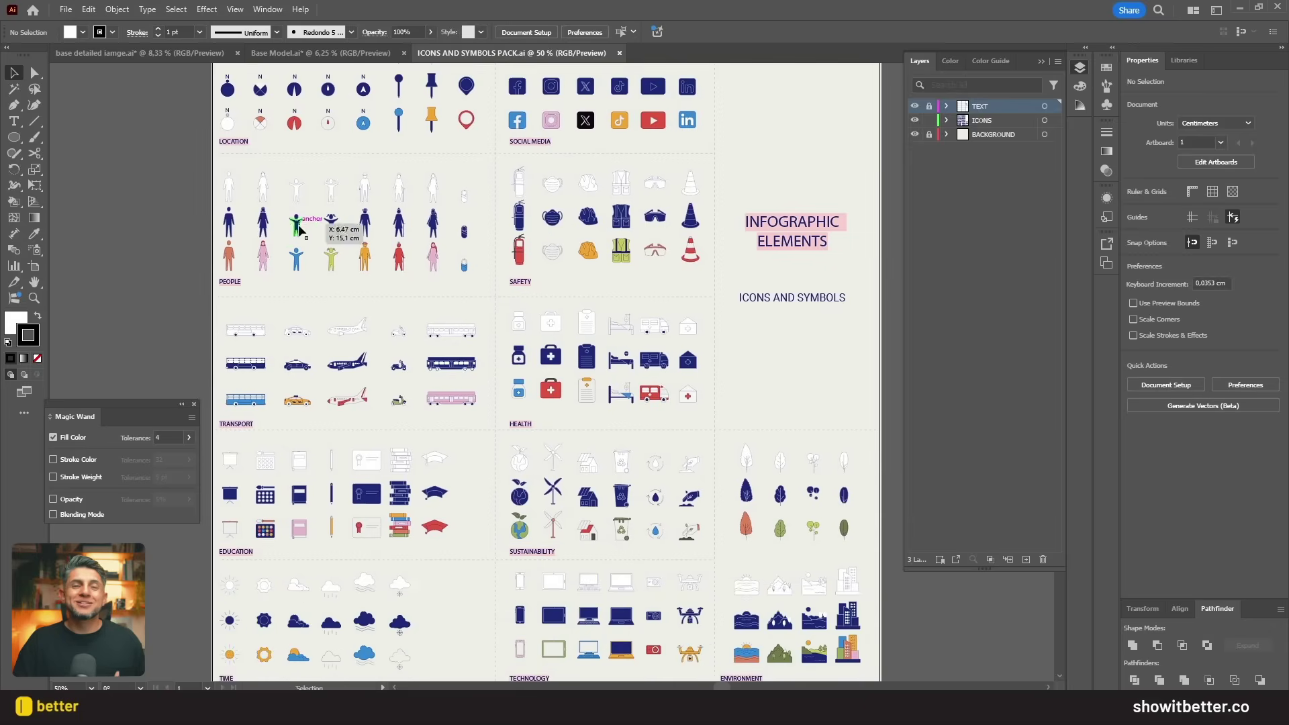
Step: In the ICONS AND SYMBOLS PACK file, select the first three dark blue people icons and add further dark blue icons to the selection
click(296, 223)
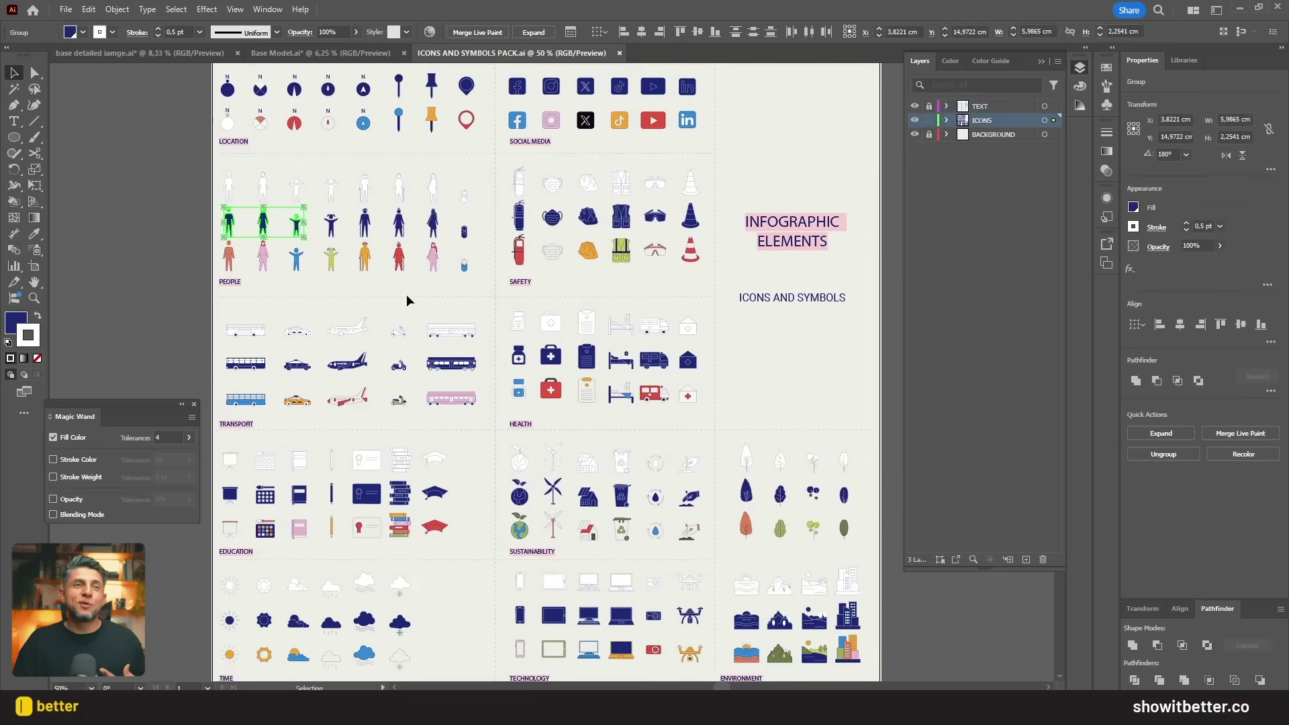
drag(347, 251, 264, 104)
shift+click(567, 217)
shift+click(317, 217)
shift+click(172, 257)
shift+click(282, 348)
shift+click(504, 352)
shift+click(609, 352)
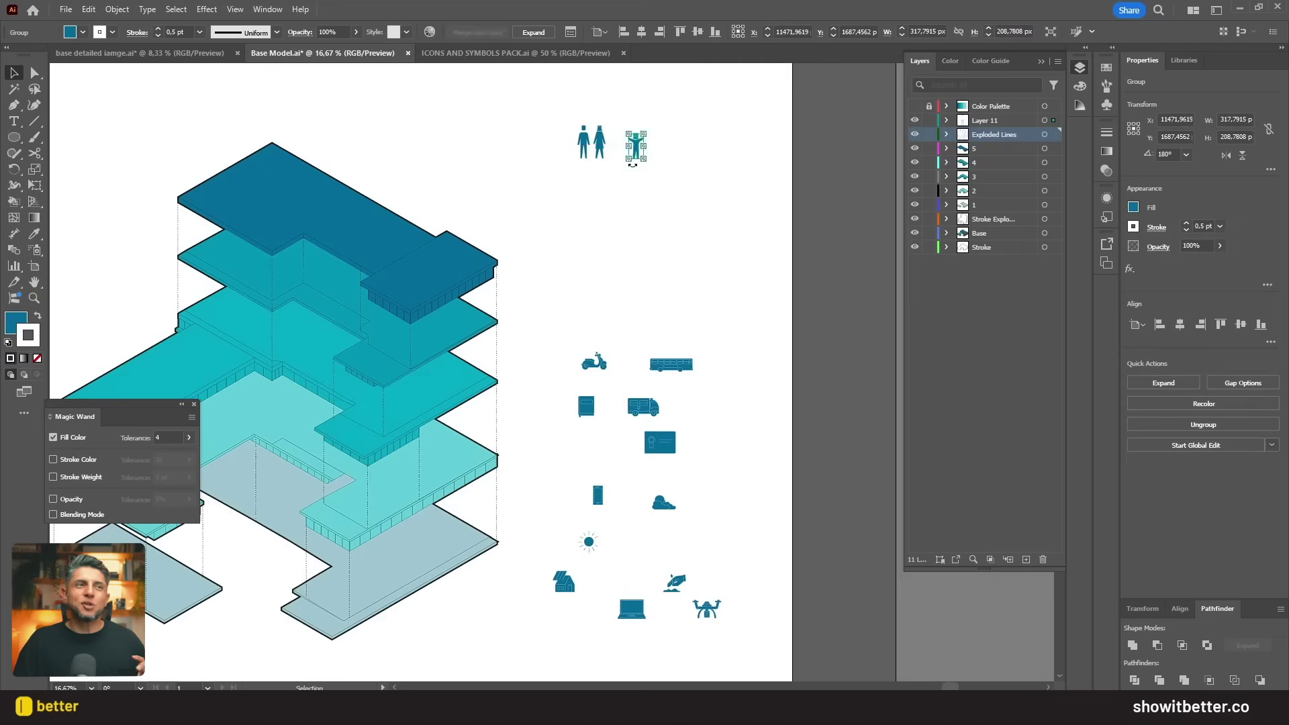
Step: In the Base Model file, group the people icons beside the top floor and place the certificate and notebook icons in a row below
drag(633, 164, 550, 245)
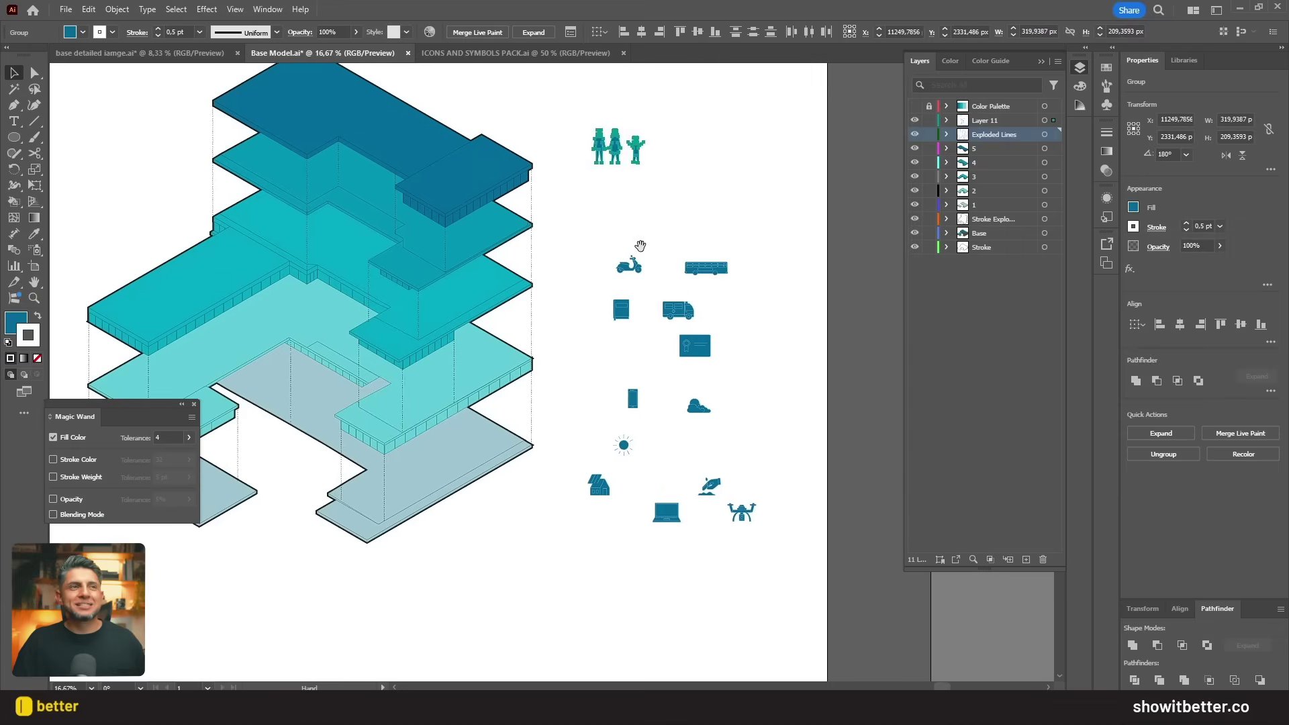
drag(691, 345, 607, 209)
drag(621, 310, 650, 214)
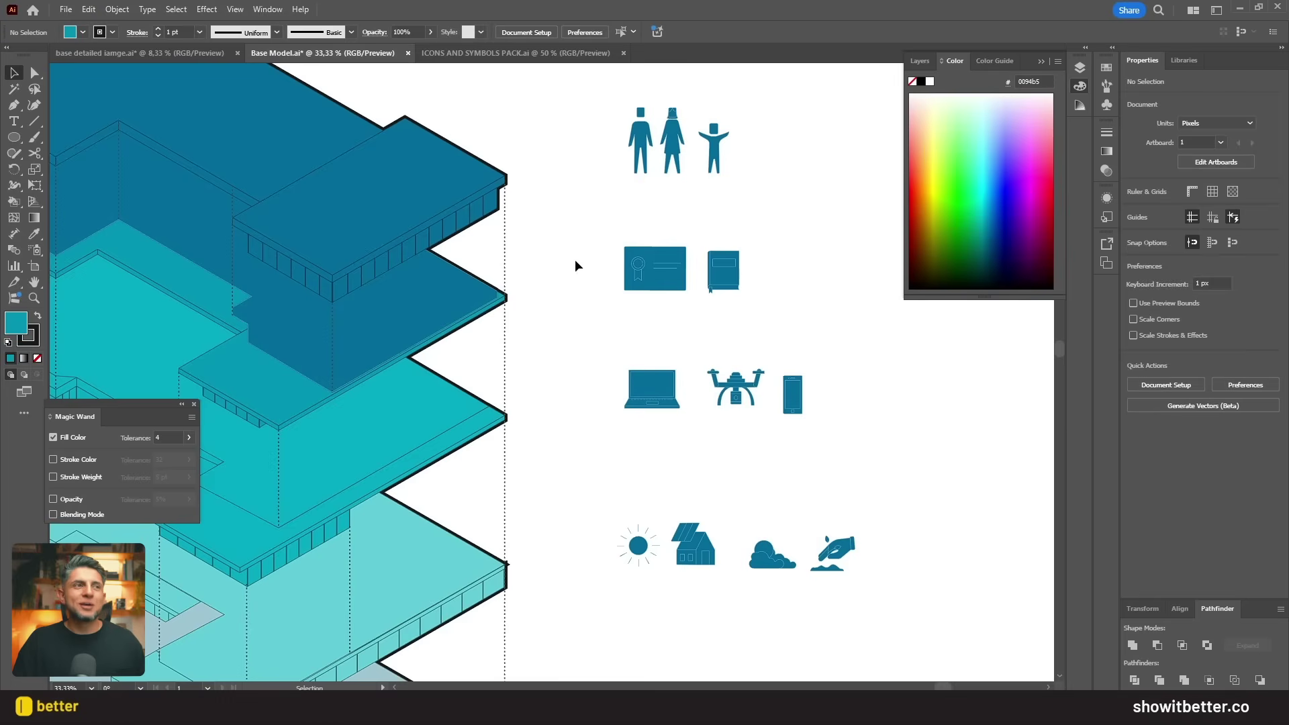
Step: Recolor the certificate and notebook icons with the teal of the second floor from the top
drag(780, 323, 779, 323)
double_click(24, 328)
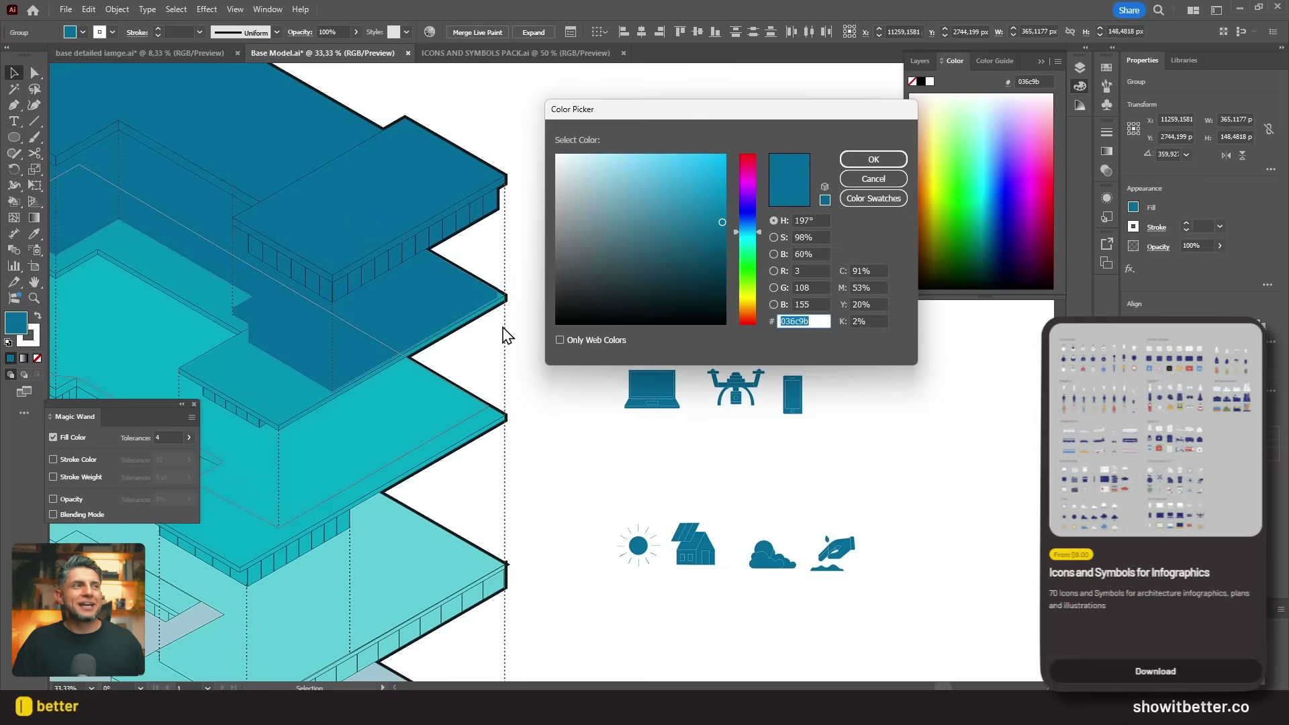
click(873, 159)
click(872, 159)
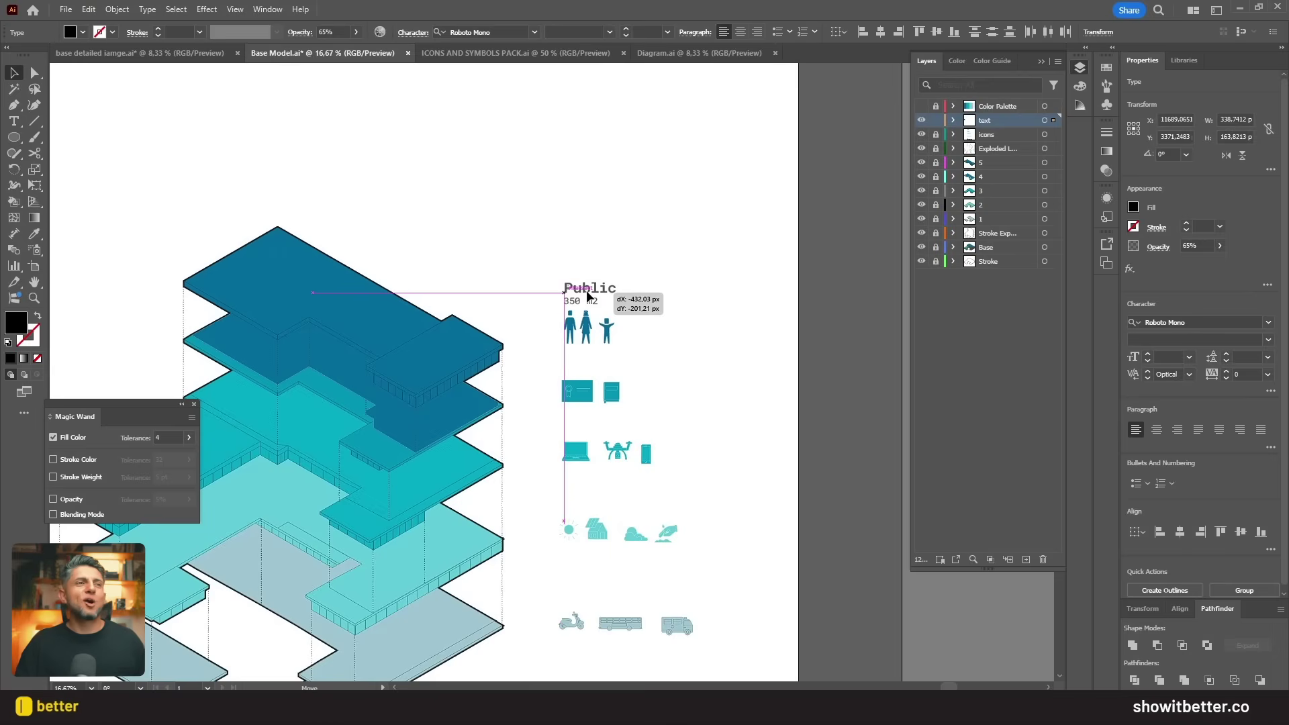
Step: Place the title and area text above the people icons beside the top floor, and select the column of floor labels and icons
mouse_move(588, 296)
mouse_down()
mouse_move(590, 317)
mouse_move(589, 287)
mouse_up()
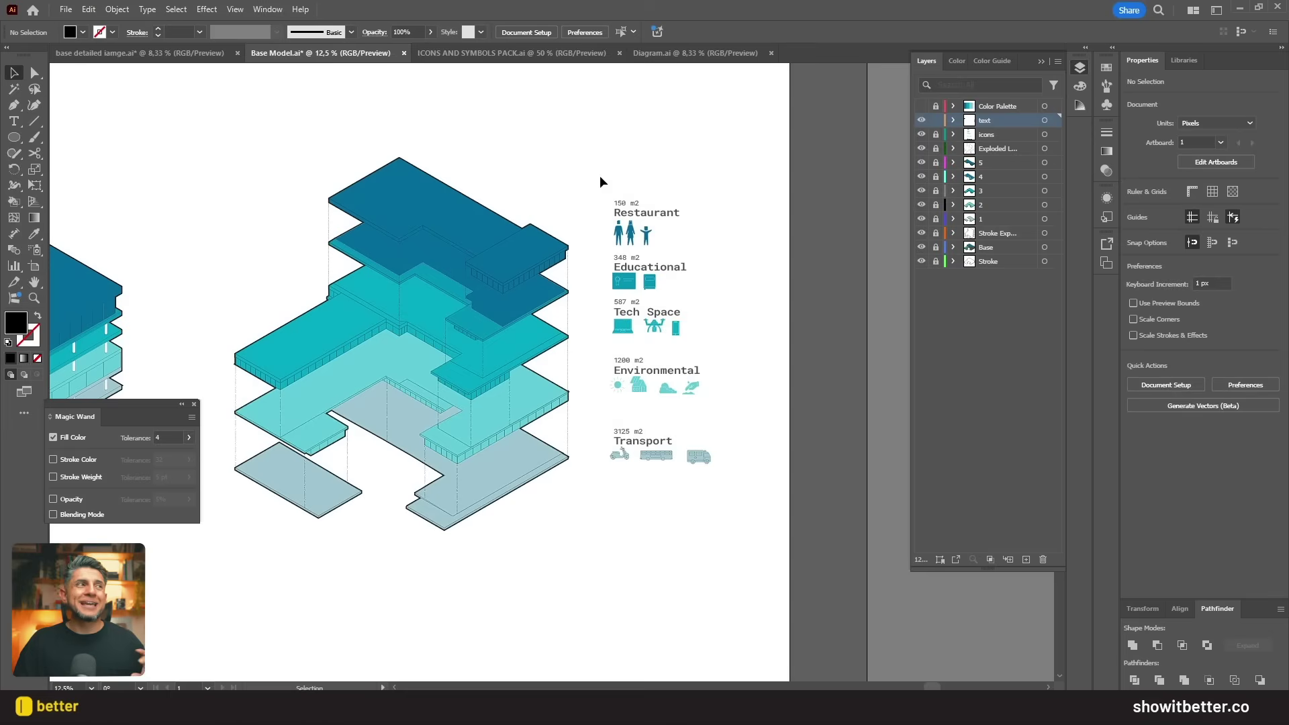
drag(601, 181, 713, 425)
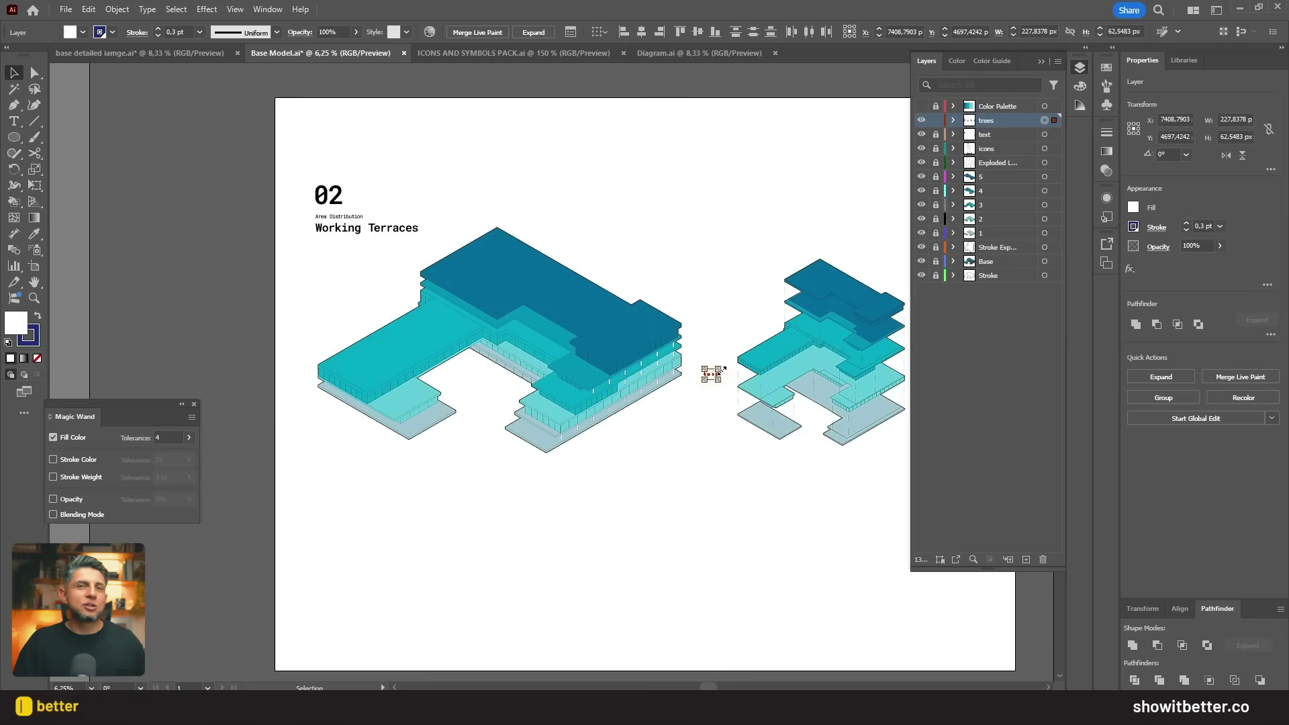
Step: Enlarge the row of trees to about 3439 px wide, place it below the main building and edit its fill color
drag(722, 369, 845, 337)
drag(714, 361, 489, 463)
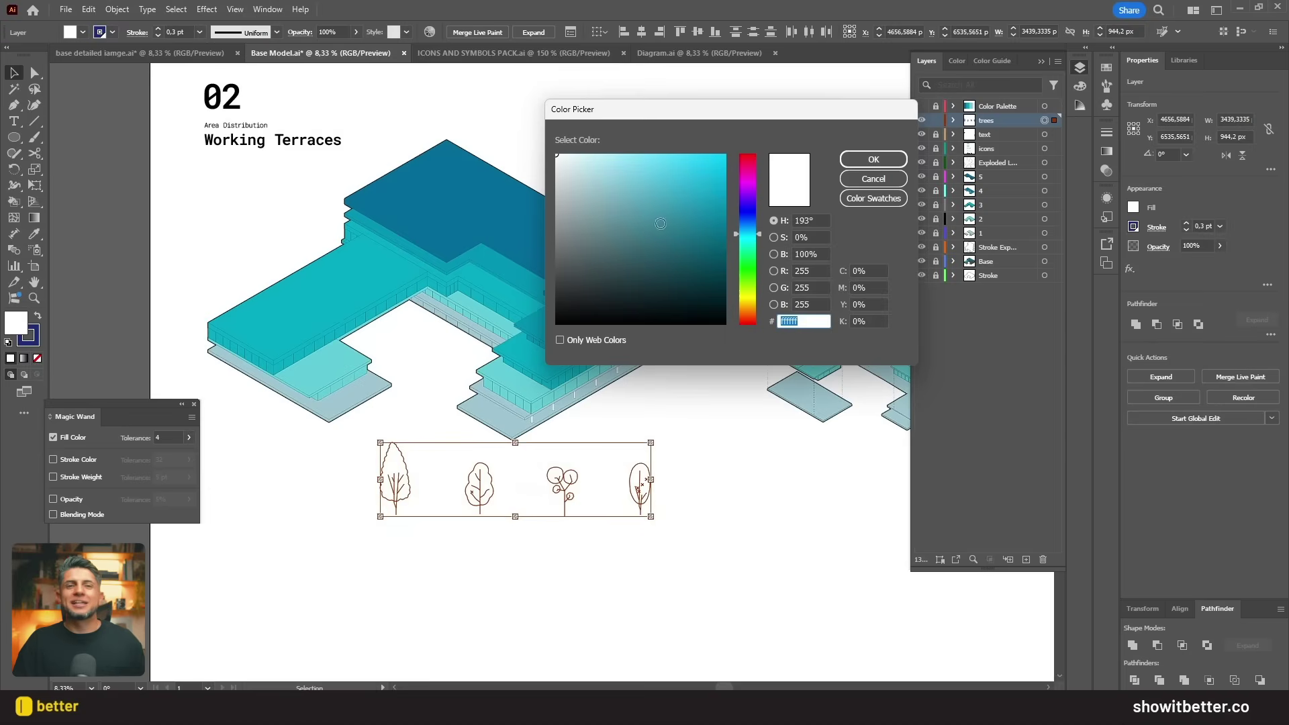
text(1bacce)
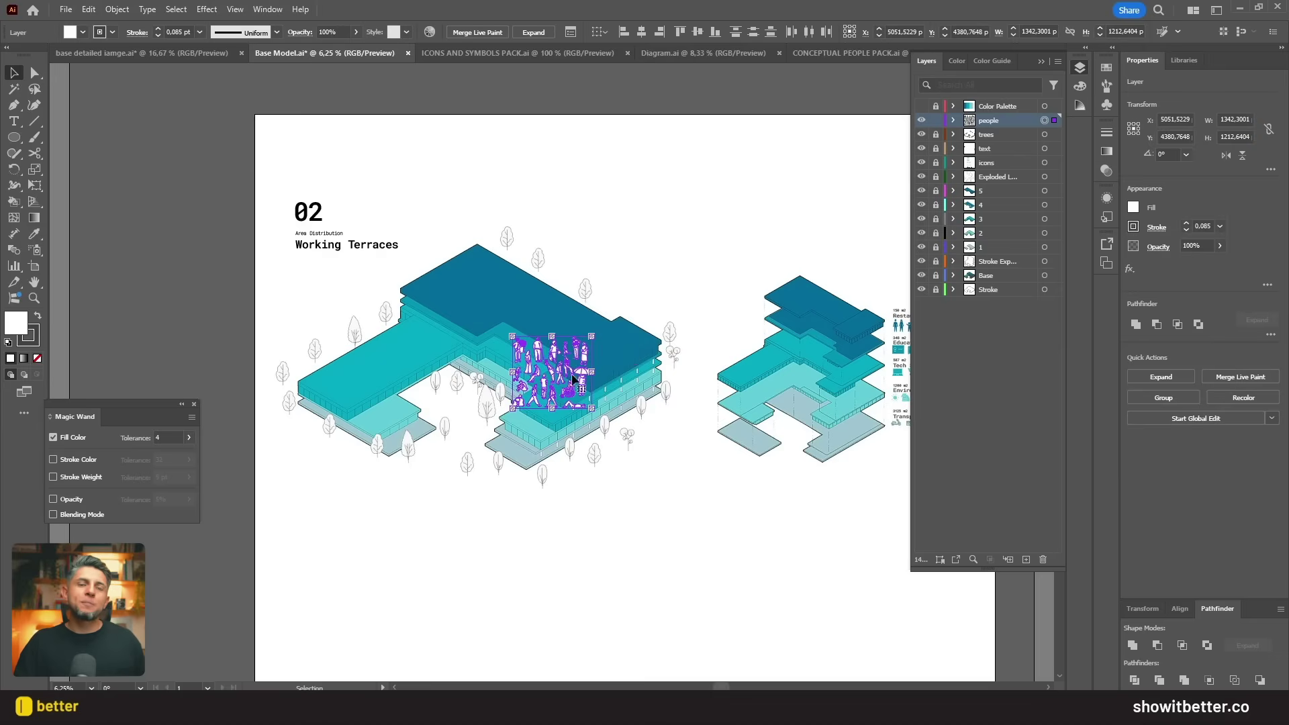
Step: Move the block of people below the main building and distribute individual figures among the trees and around the courtyard
drag(552, 378, 478, 504)
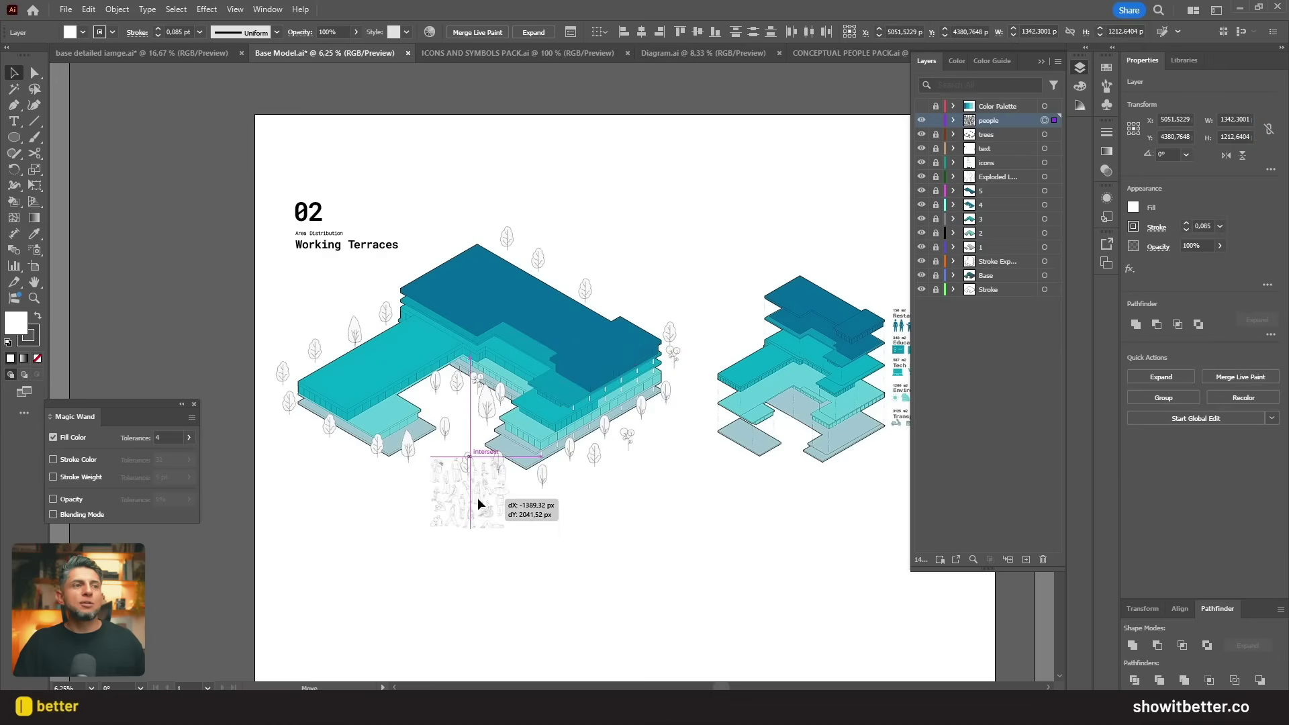
scroll(478, 504, up, 3)
drag(562, 576, 534, 482)
scroll(534, 483, up, 1)
drag(547, 403, 526, 418)
click(563, 415)
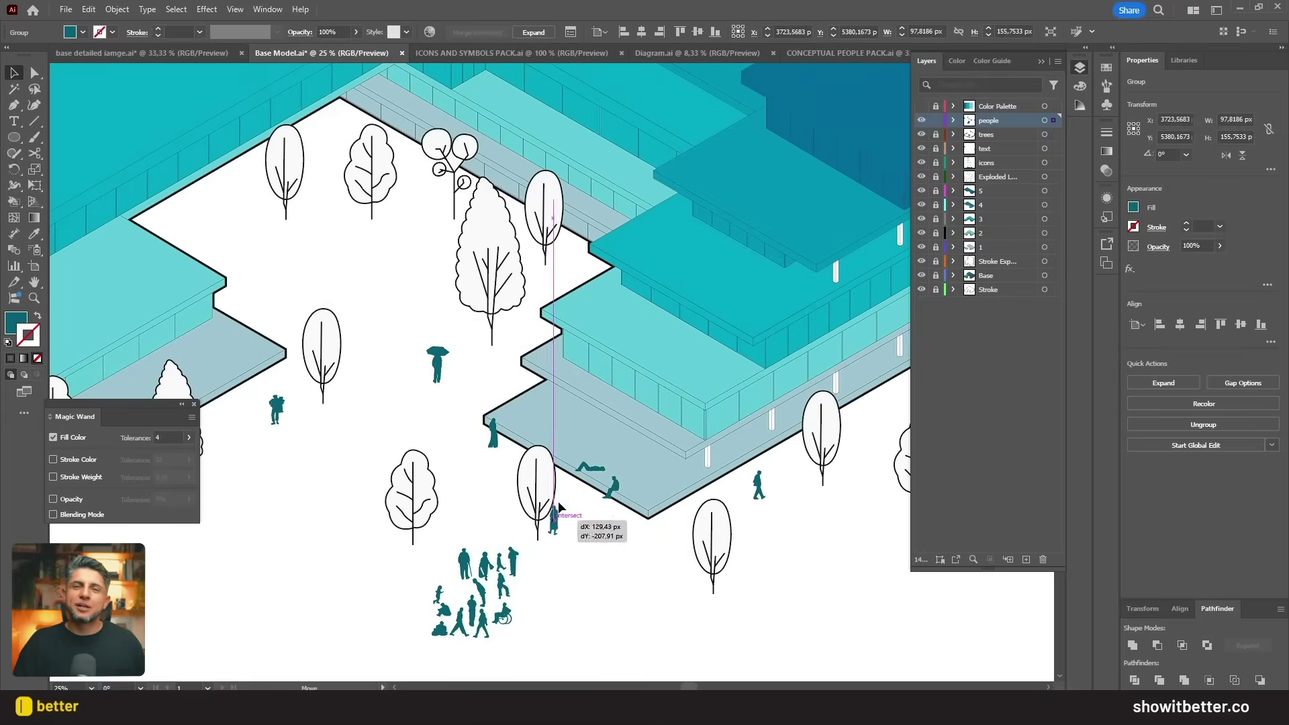
drag(542, 517, 545, 110)
drag(350, 538, 92, 350)
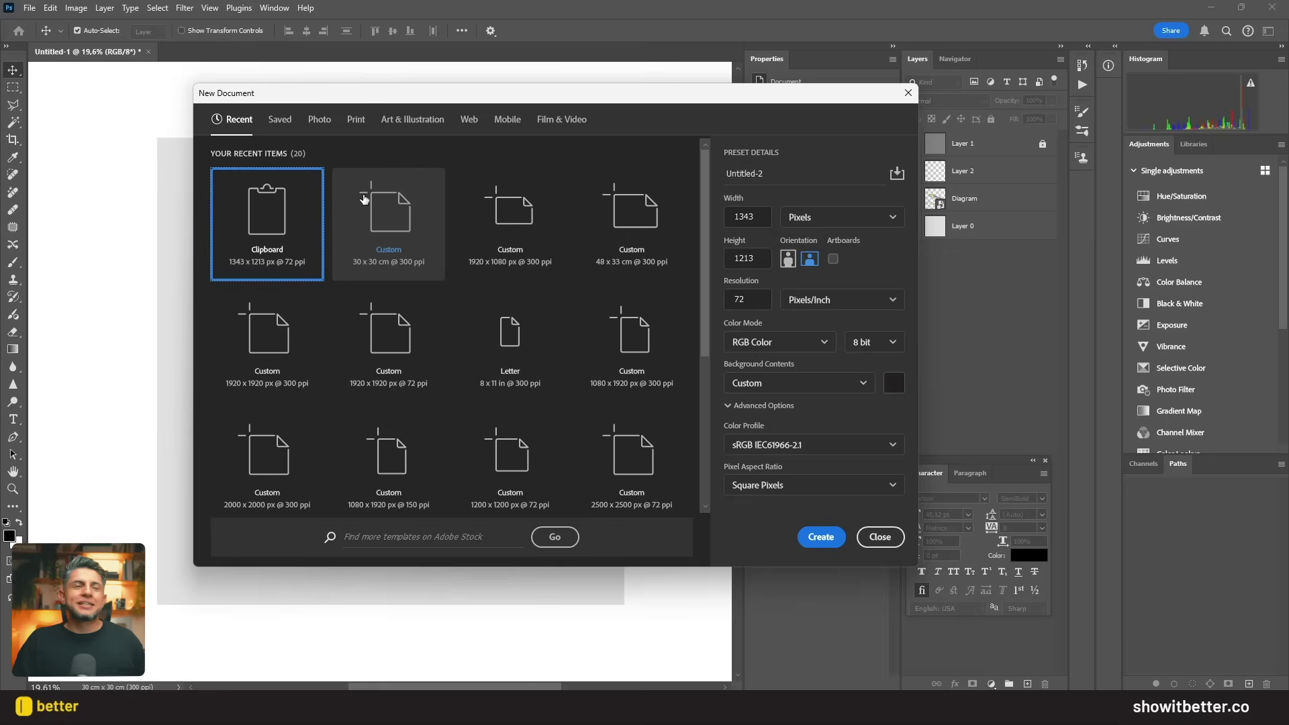
Step: In Photoshop, create a 30 x 30 cm document at 300 ppi and place Base Model.ai in it as a page smart object
click(384, 216)
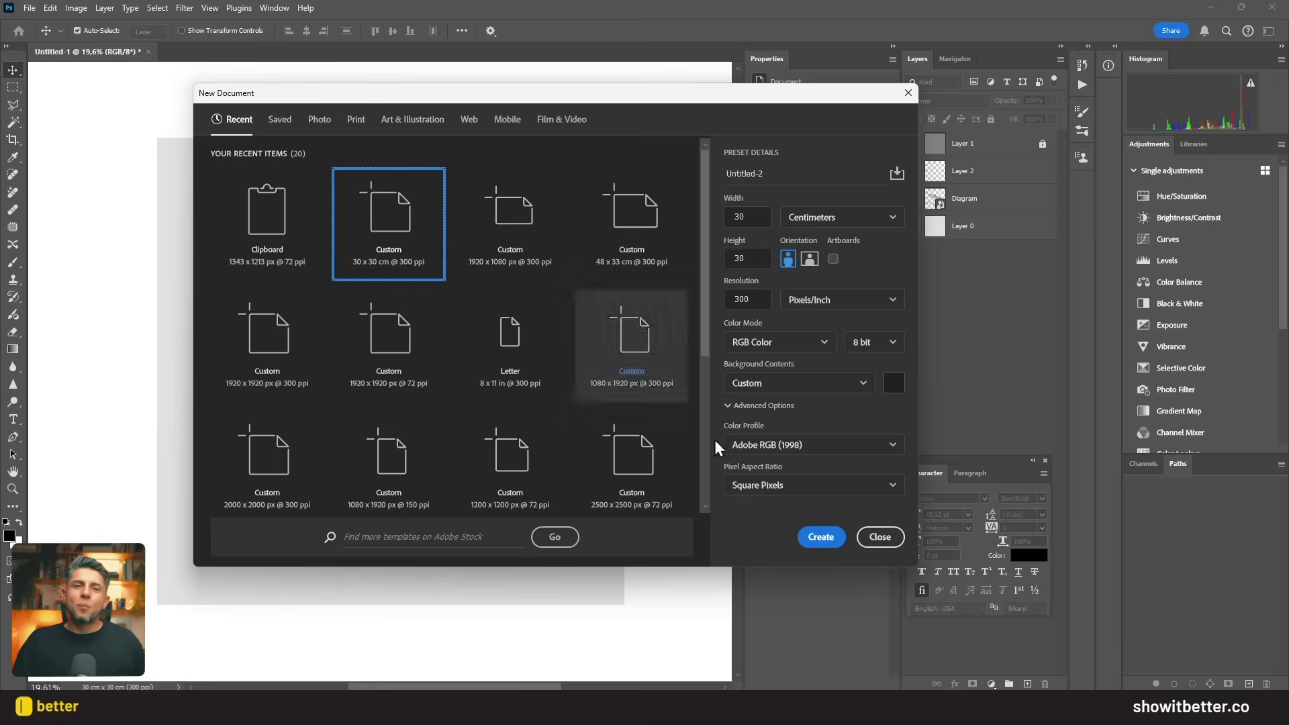
click(820, 535)
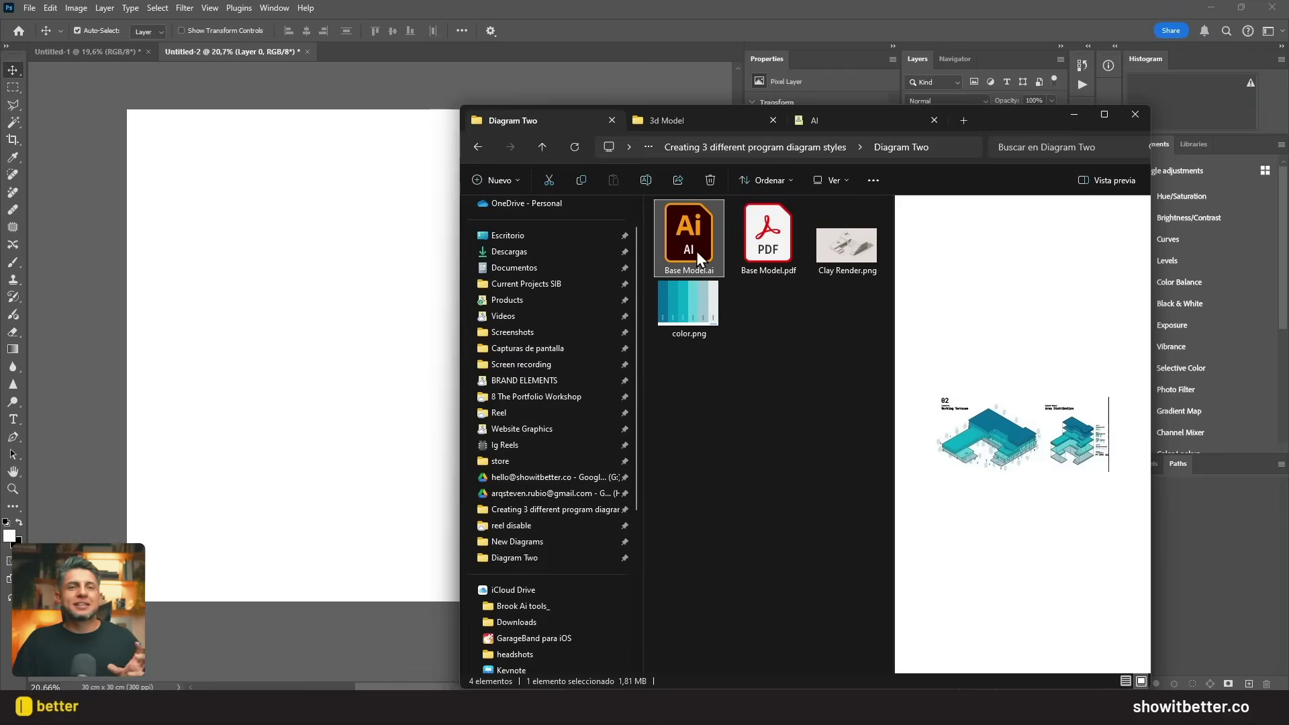
drag(695, 251, 287, 392)
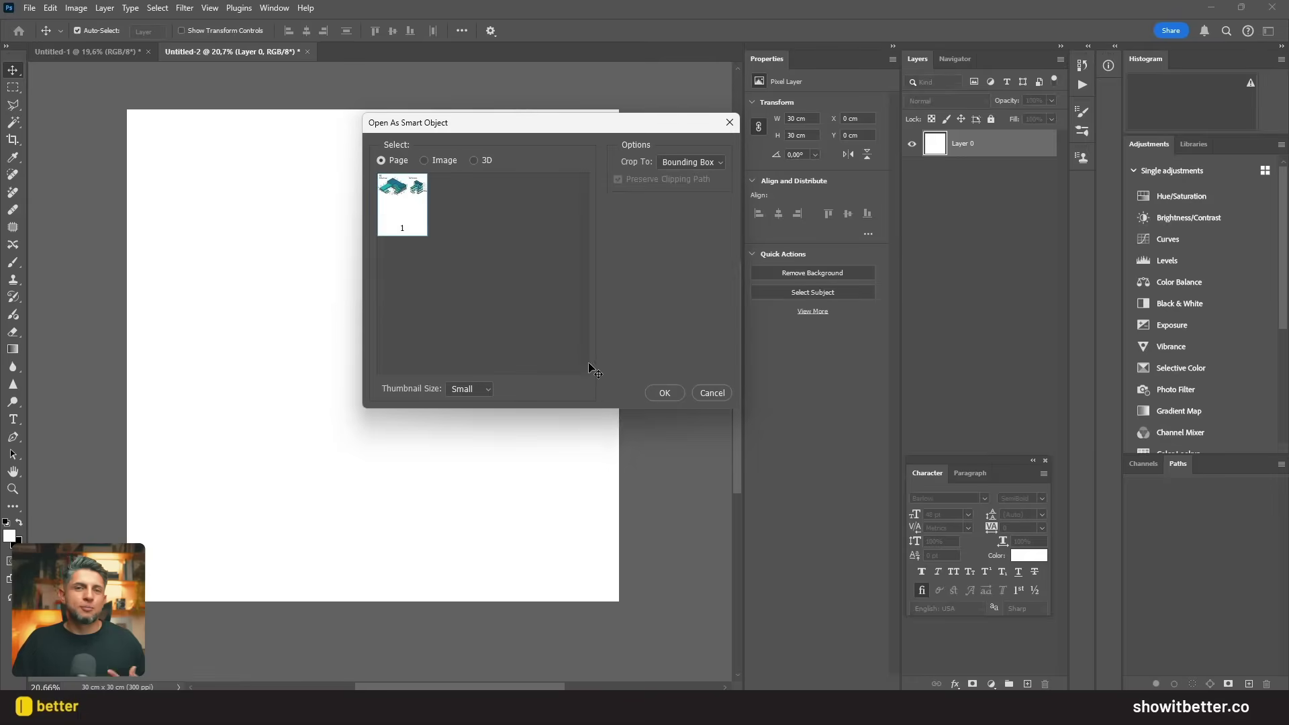
click(653, 394)
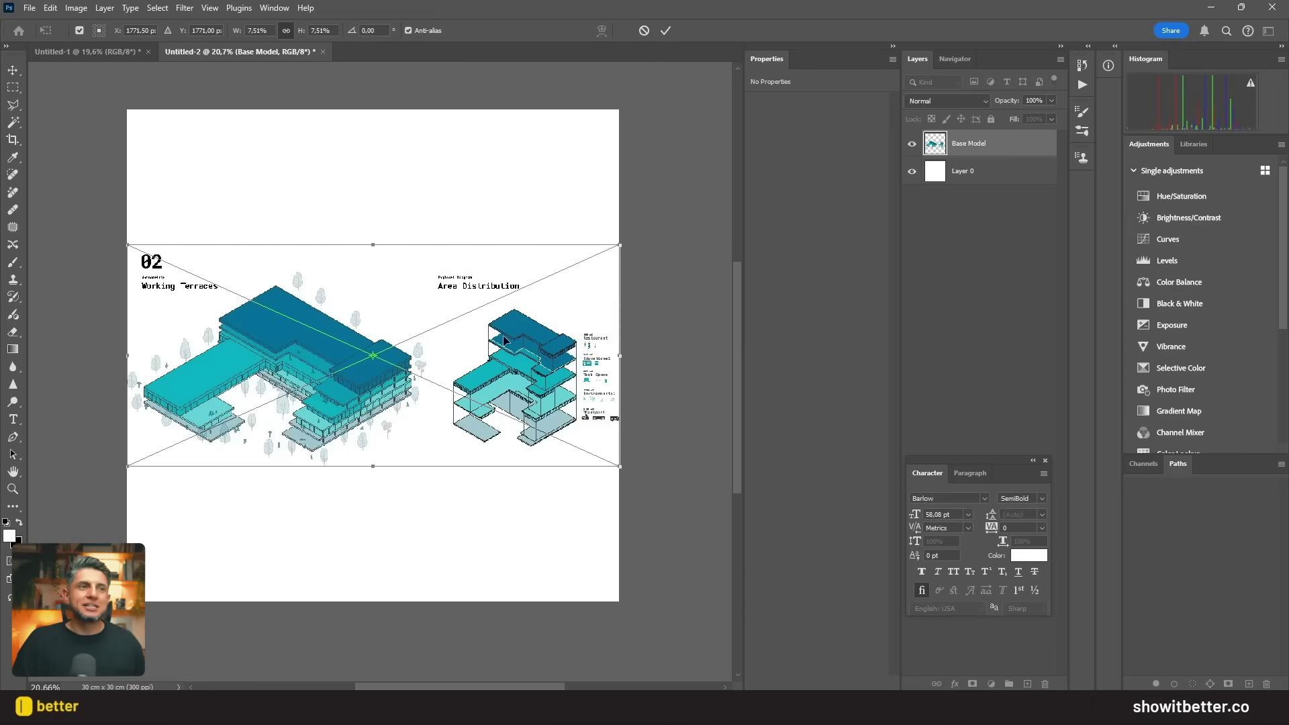
key(Return)
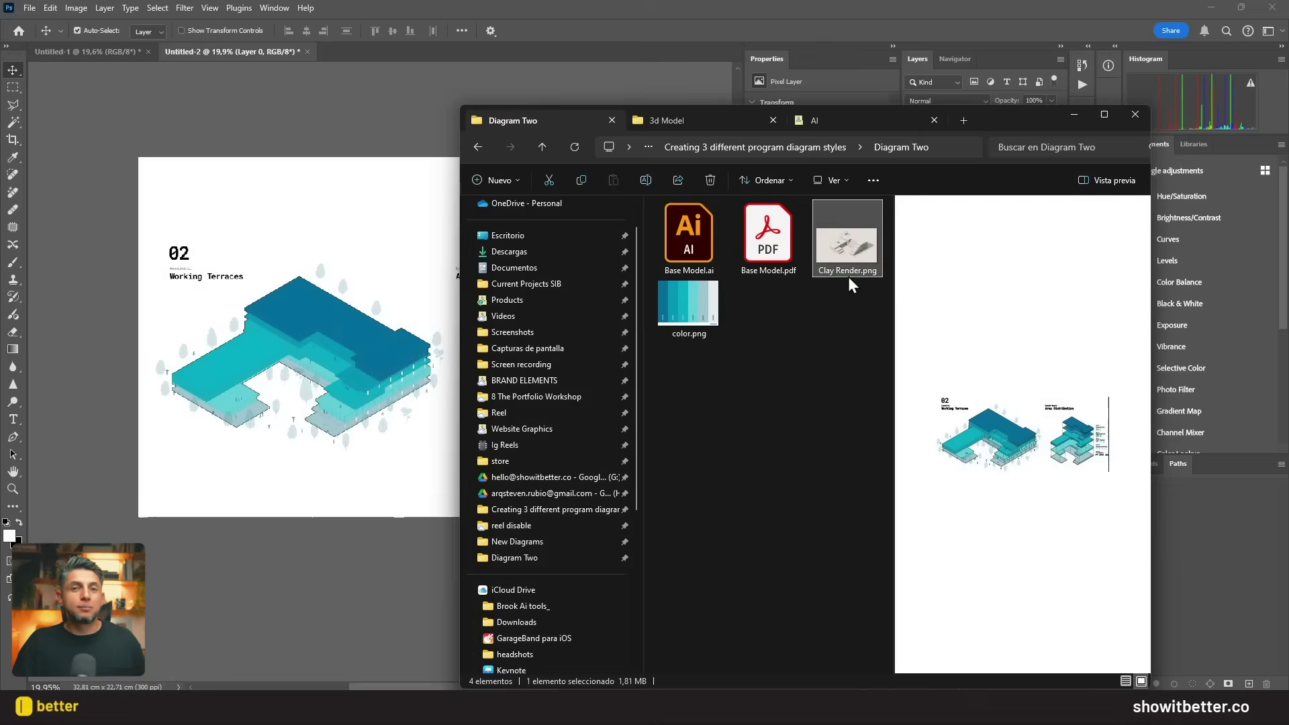
Step: Place Clay Render.png in the document and move its layer above Base Model
drag(849, 280, 342, 418)
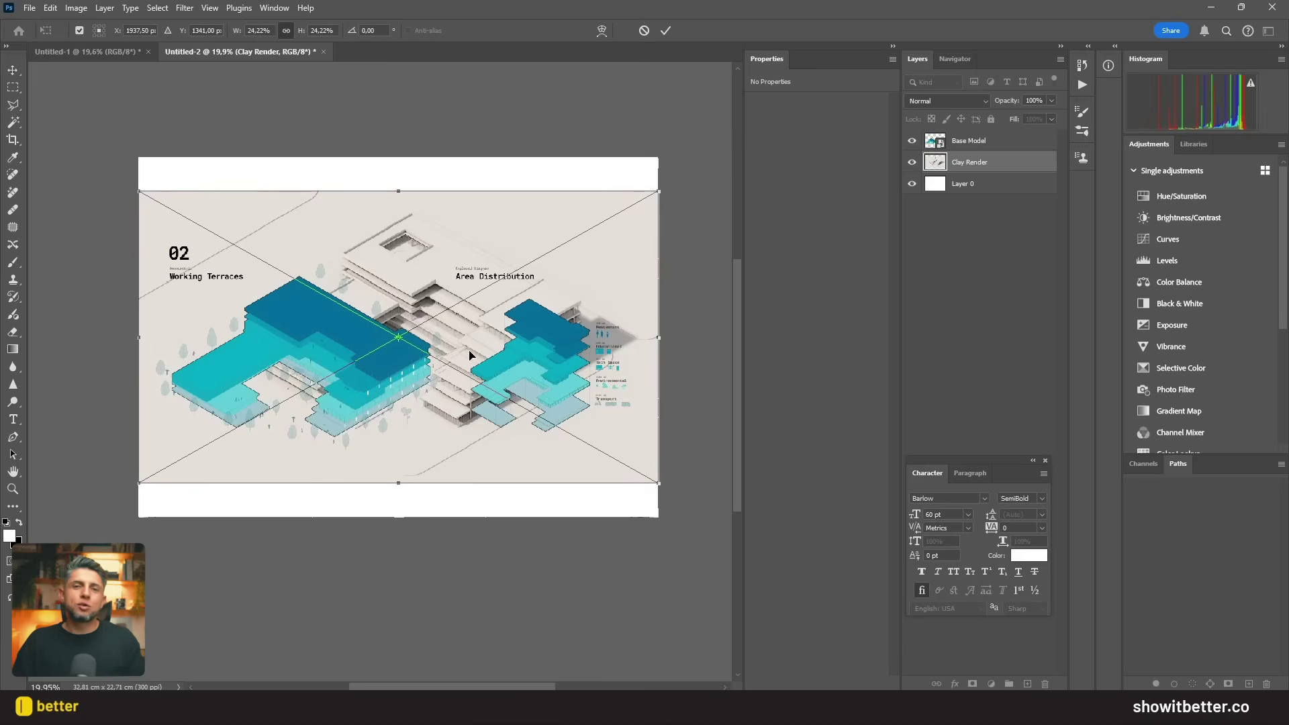
key(Return)
drag(959, 166, 960, 138)
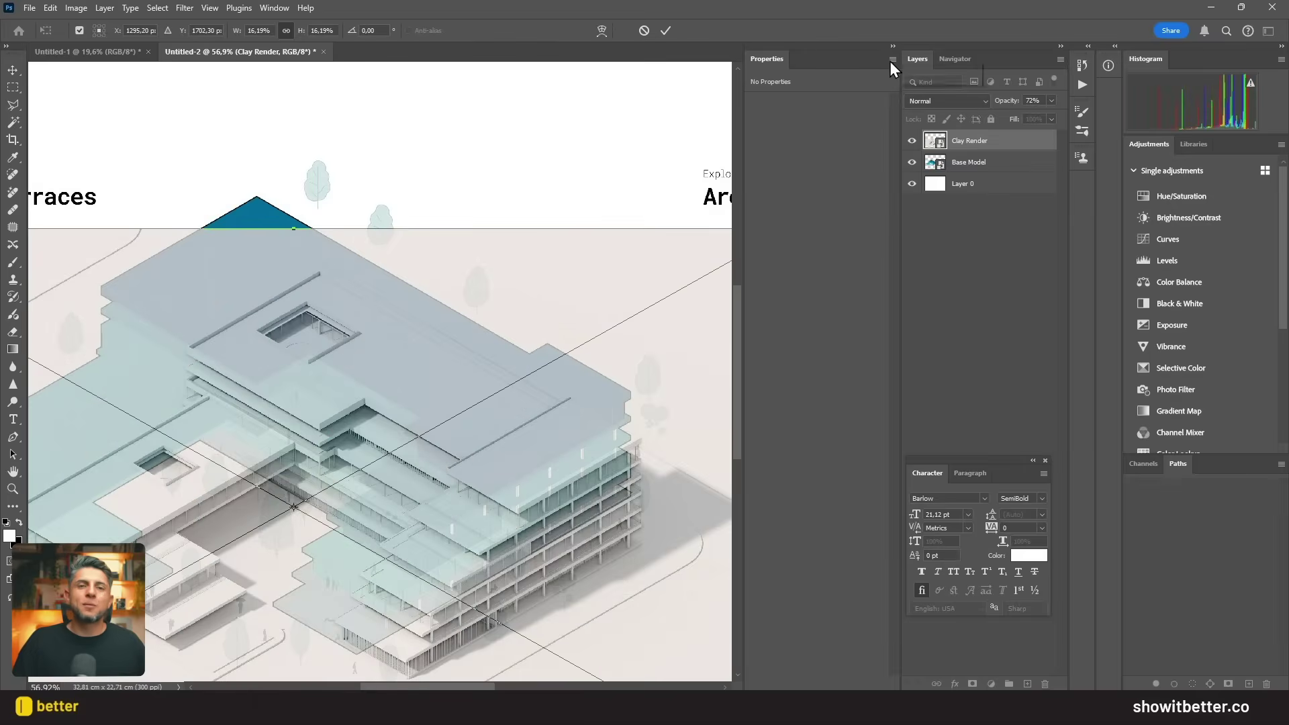
Step: Move the semi-transparent clay render over the main building and enlarge it to roughly match the drawing
click(892, 46)
drag(638, 199, 582, 135)
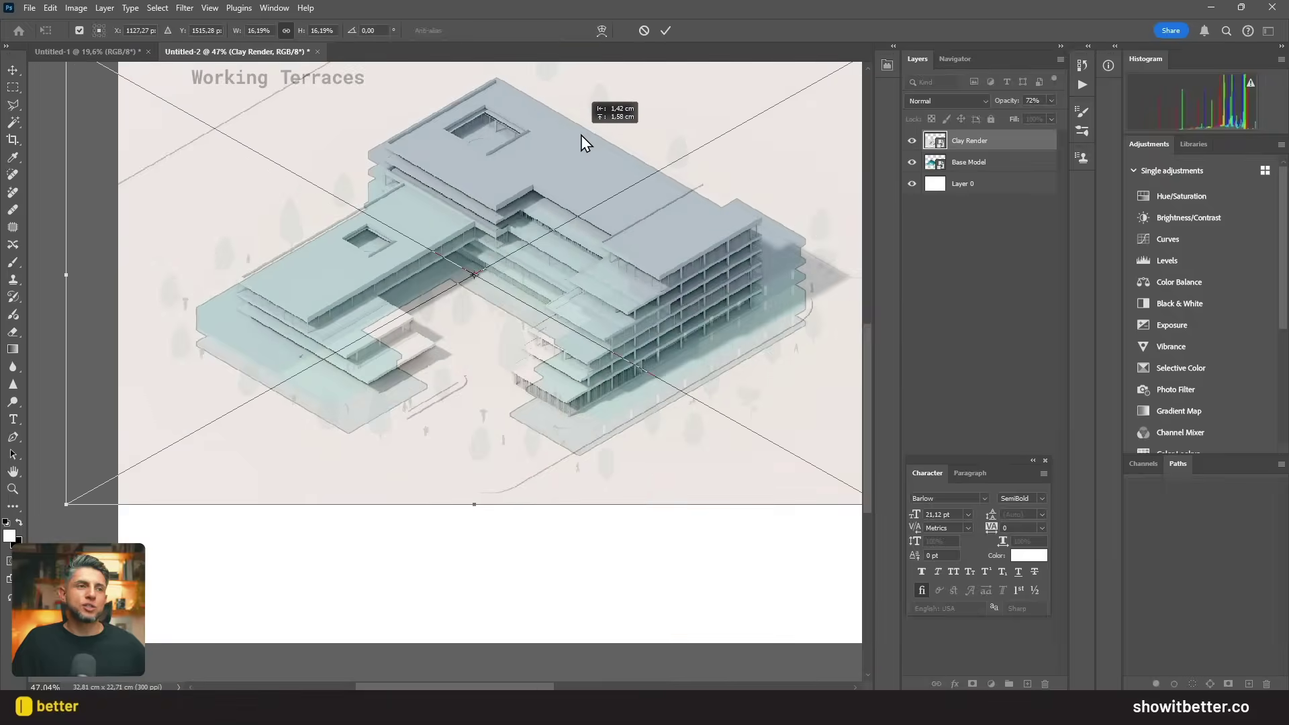
drag(699, 407, 737, 442)
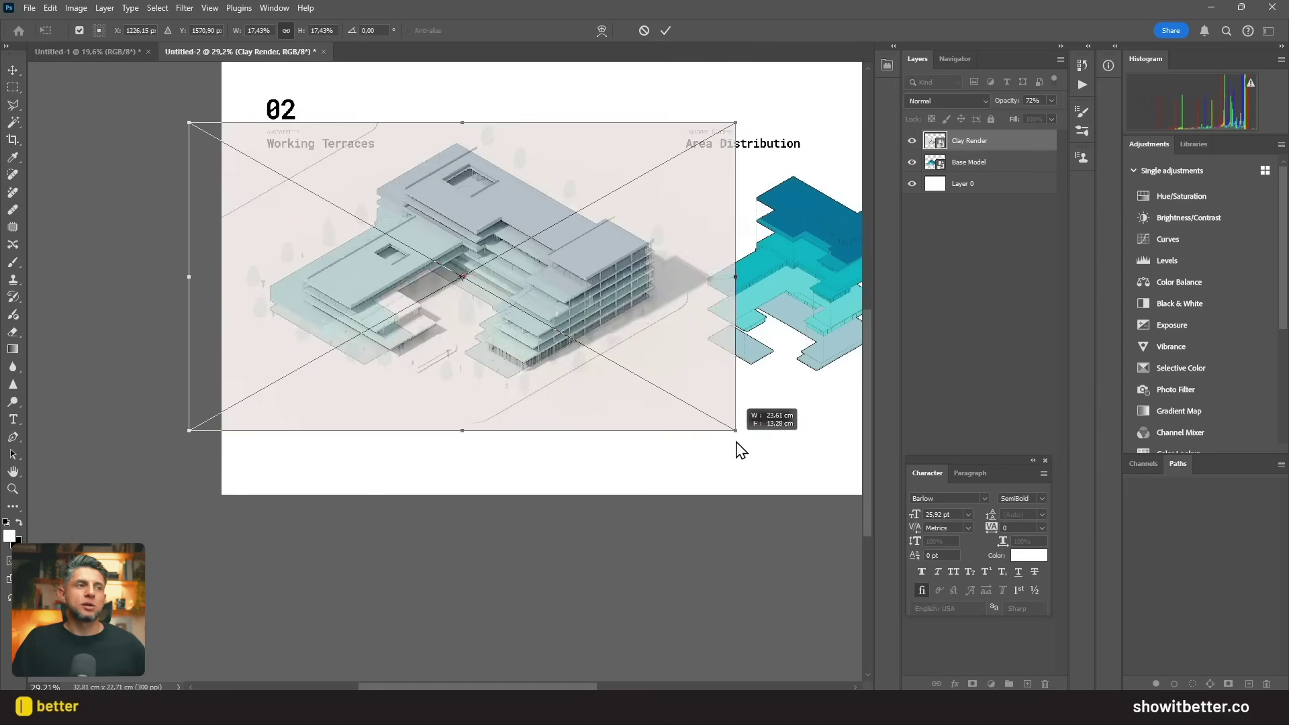
drag(680, 361, 661, 357)
drag(718, 427, 738, 452)
drag(674, 360, 661, 358)
drag(726, 437, 734, 447)
drag(659, 339, 652, 332)
Step: Refine the clay render's scale to about 18.92% and shift it to match the main building's roof corners
scroll(457, 157, up, 8)
scroll(430, 121, down, 6)
drag(780, 511, 786, 516)
scroll(423, 116, up, 4)
drag(449, 146, 444, 150)
drag(779, 451, 462, 265)
alt+click(460, 259)
scroll(463, 262, down, 3)
scroll(635, 355, up, 6)
drag(665, 322, 654, 300)
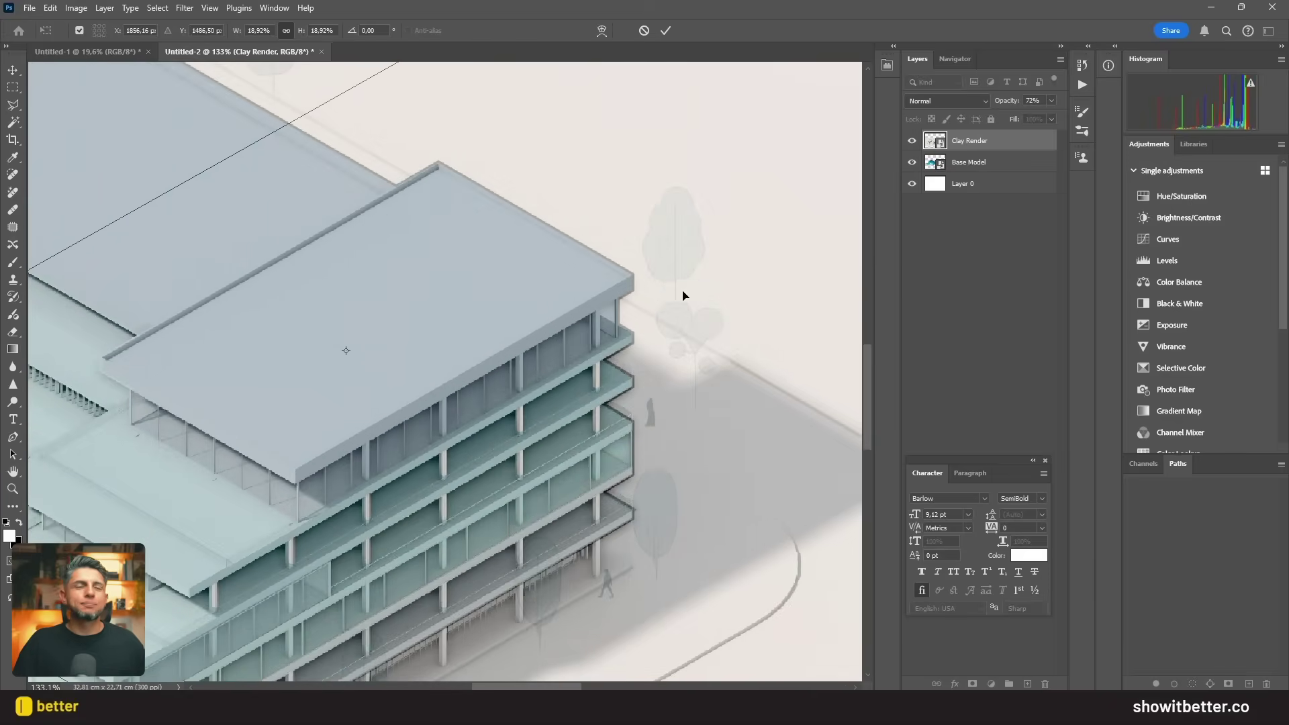
Step: Fine-tune the clay render's scale to about 18.83% and nudge it until the floor edges line up with the drawing
scroll(654, 301, down, 9)
scroll(342, 446, up, 3)
scroll(575, 370, down, 6)
drag(161, 179, 165, 181)
scroll(836, 376, up, 10)
alt+click(624, 339)
drag(655, 349, 648, 355)
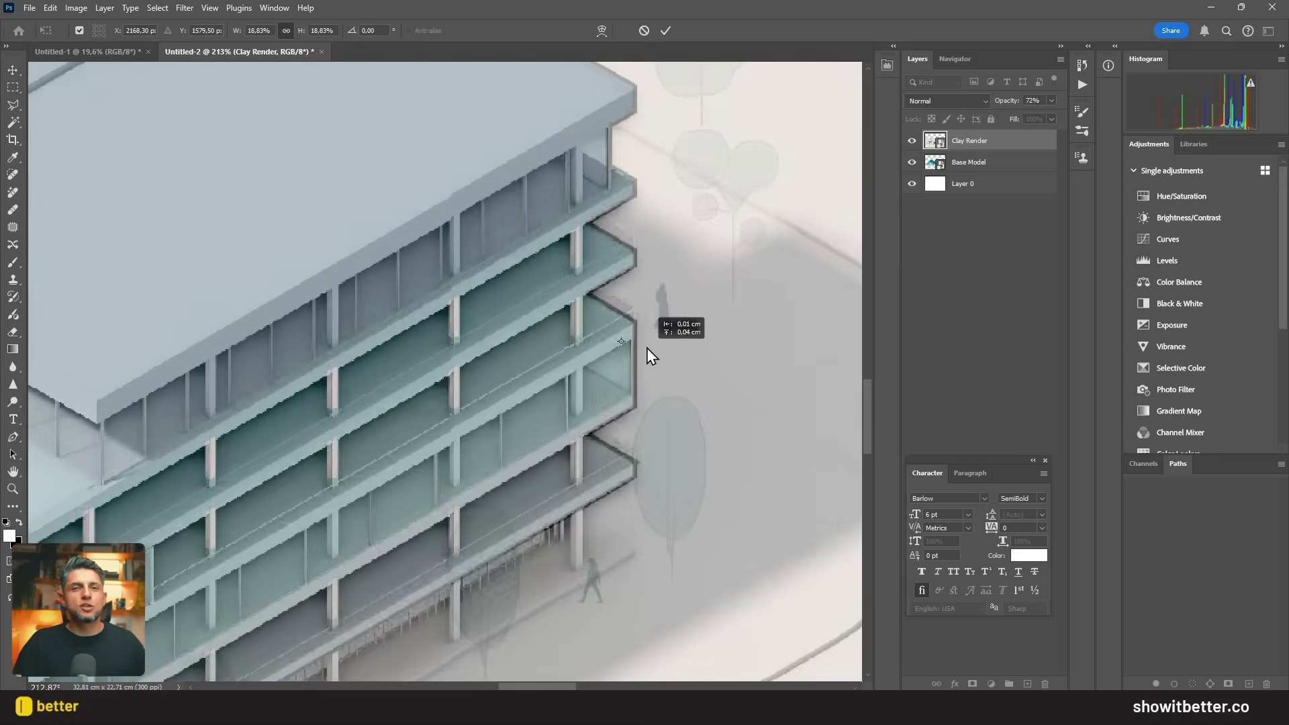
scroll(647, 356, down, 9)
scroll(131, 424, up, 7)
scroll(132, 424, down, 5)
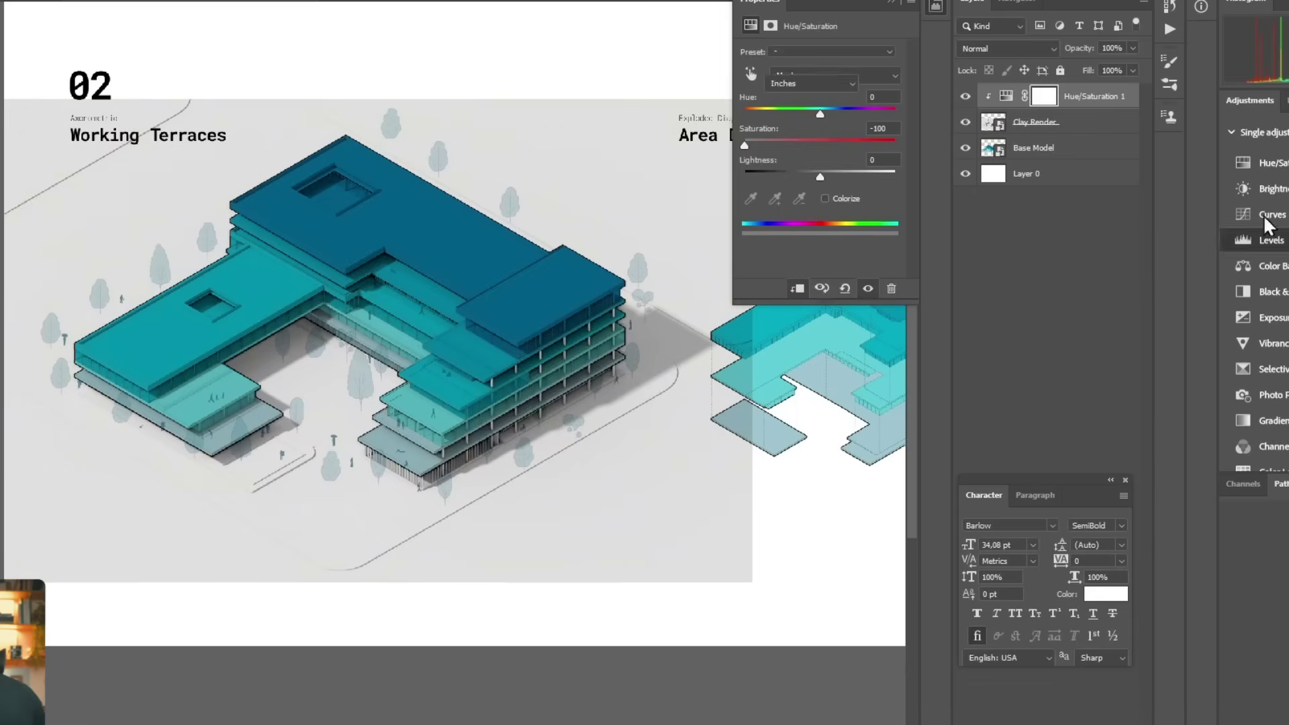
Step: Add a Levels adjustment clipped to the clay render, set its black input level to 34 and adjust the white input level
click(1167, 261)
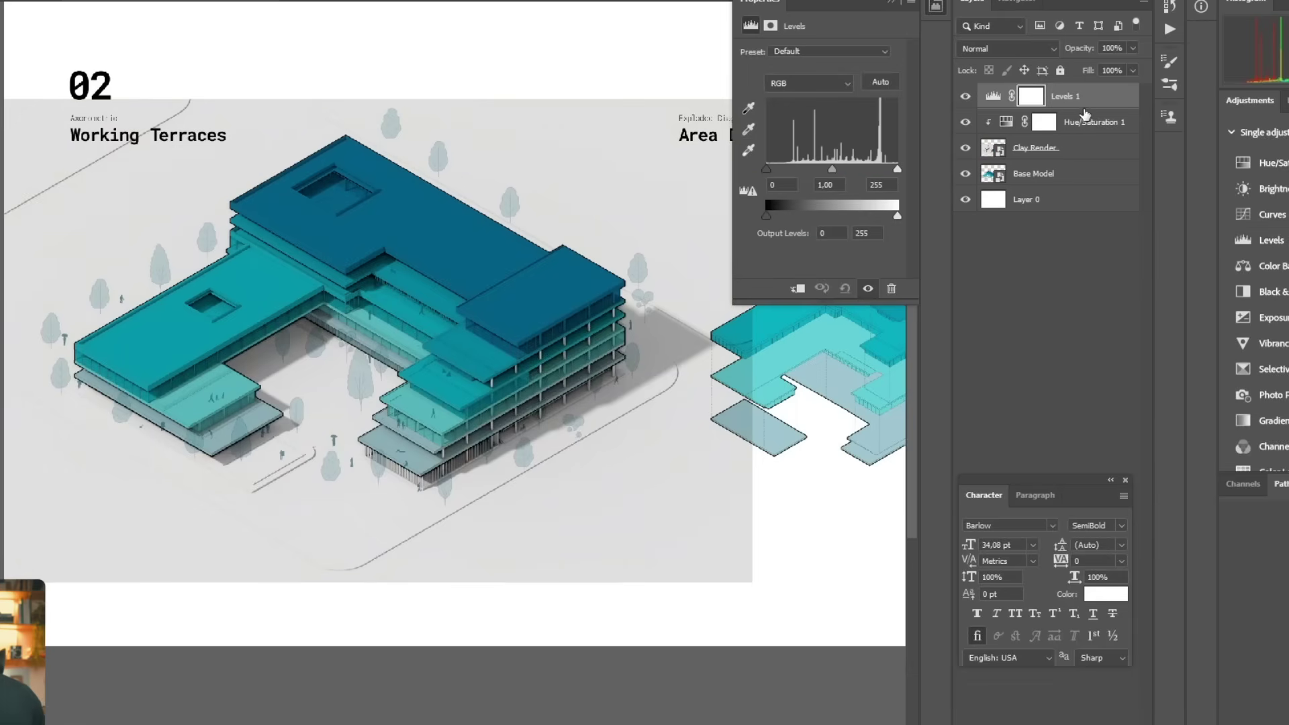
alt+click(1084, 102)
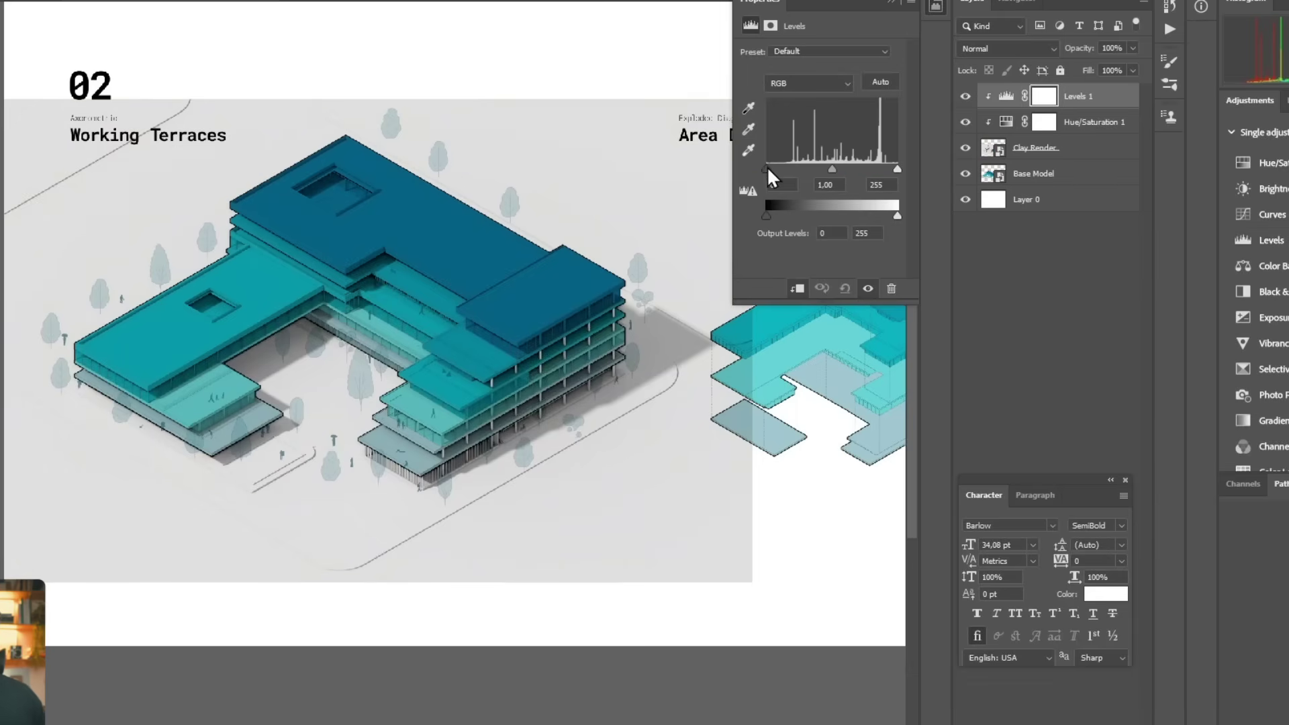
drag(767, 168, 784, 168)
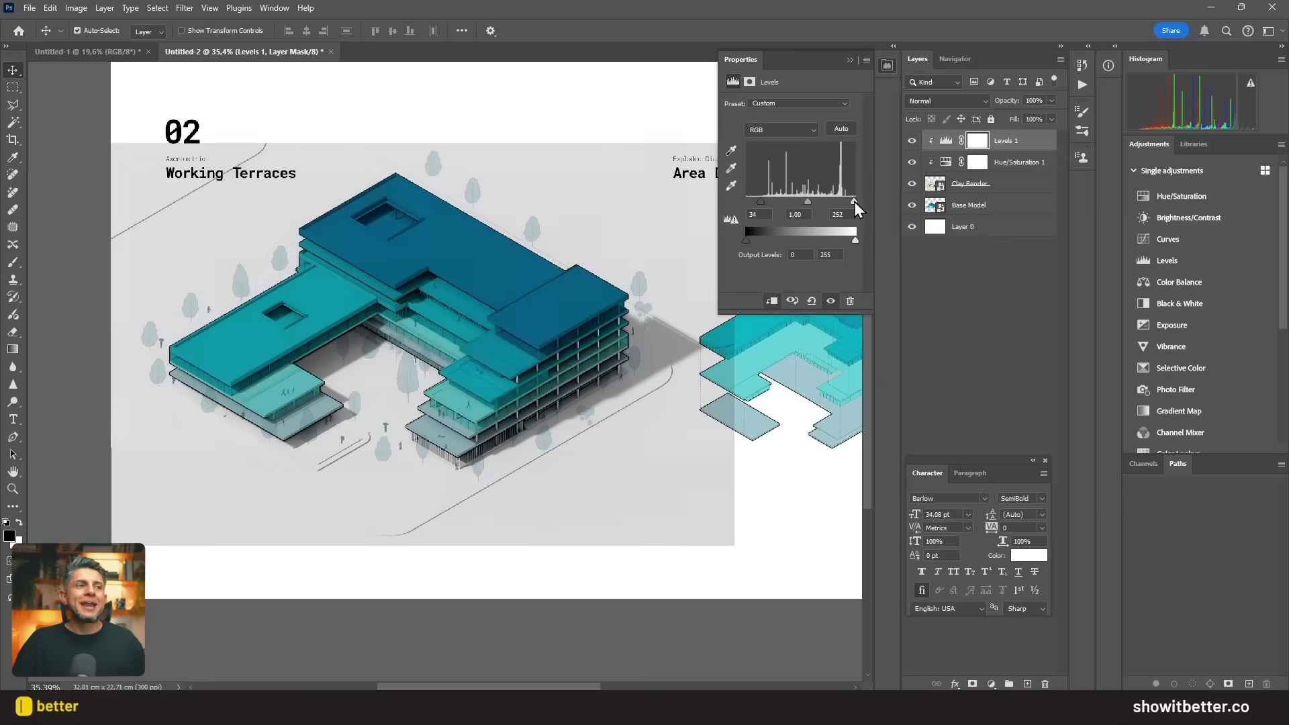
drag(897, 169, 807, 202)
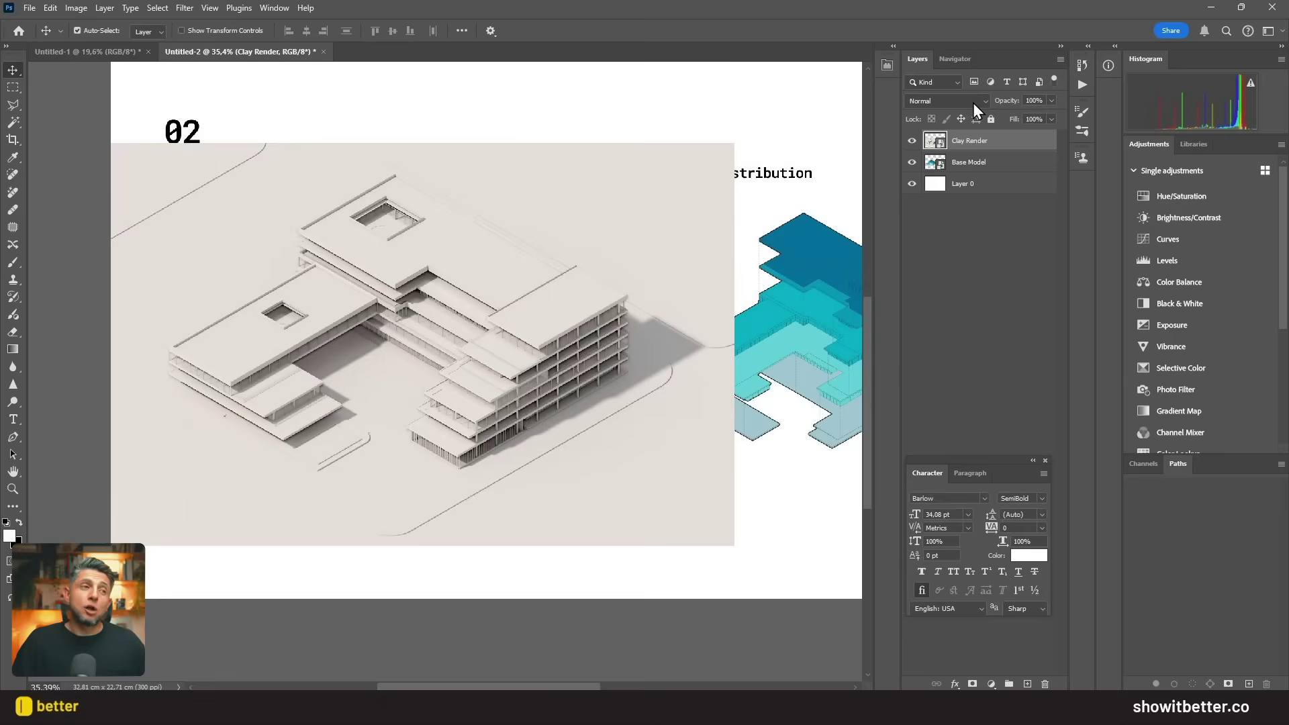
Step: Set the Clay Render layer's blend mode to Multiply
click(973, 103)
click(944, 160)
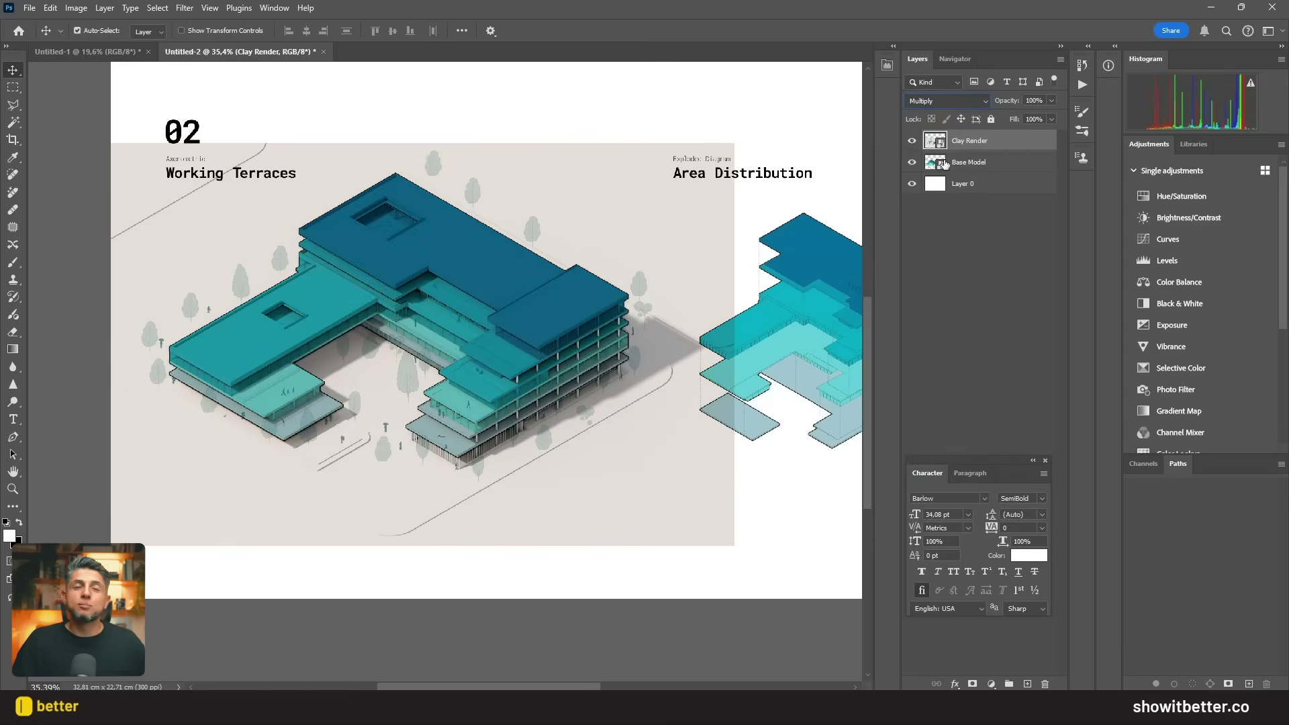